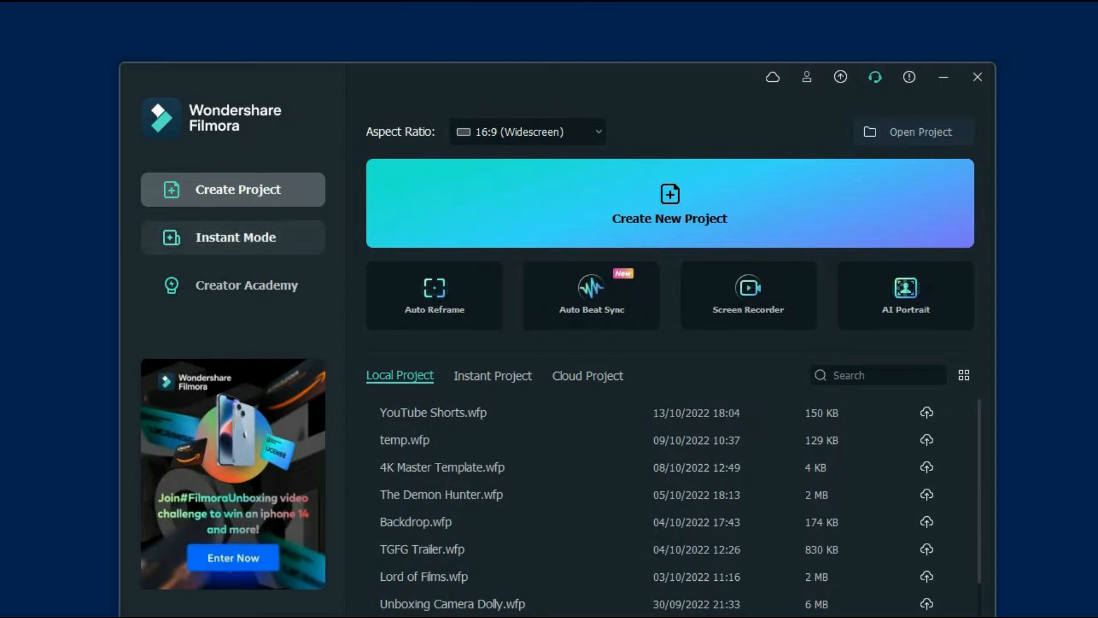
Open Instant Mode and browse its template categories as far as Upbeat and Vlog
left_click(233, 238)
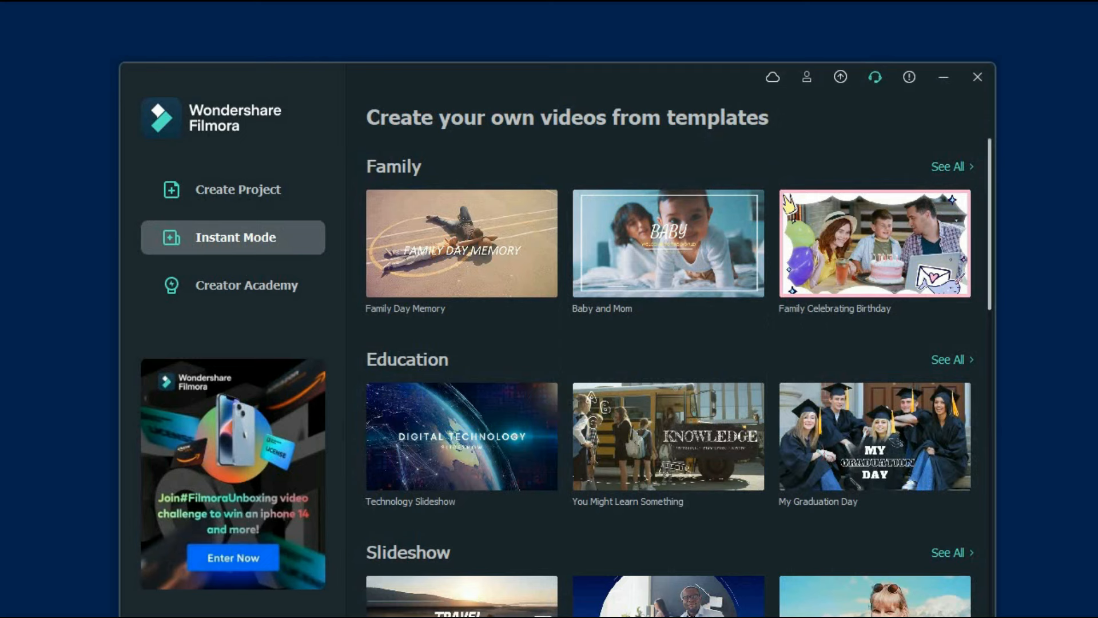
scroll(667, 383, "down", 1)
scroll(668, 383, "down", 6)
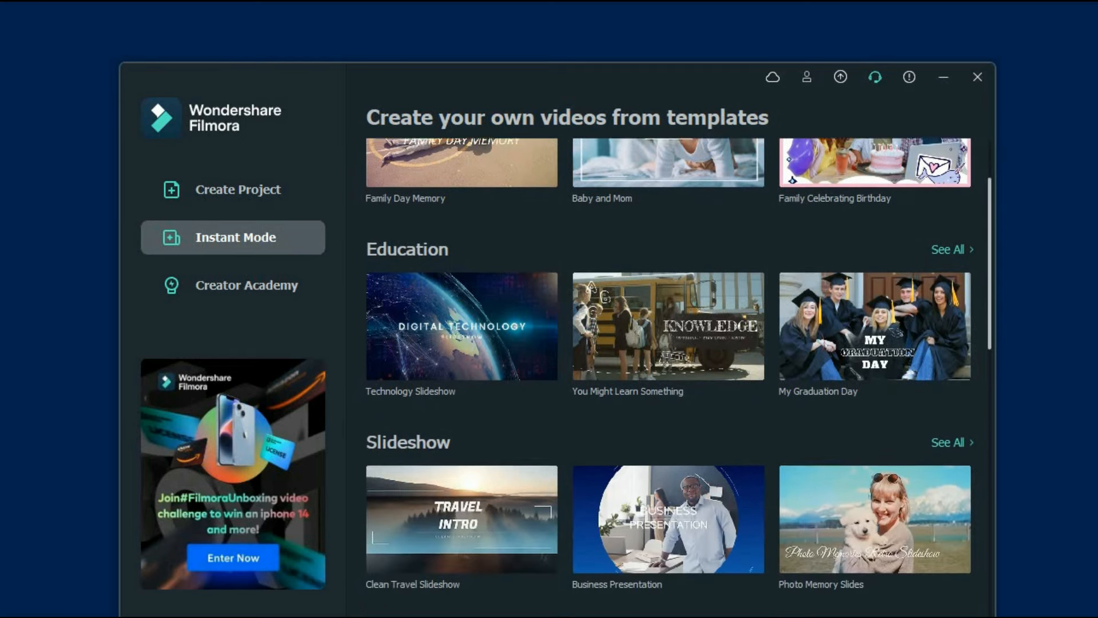
scroll(668, 383, "down", 16)
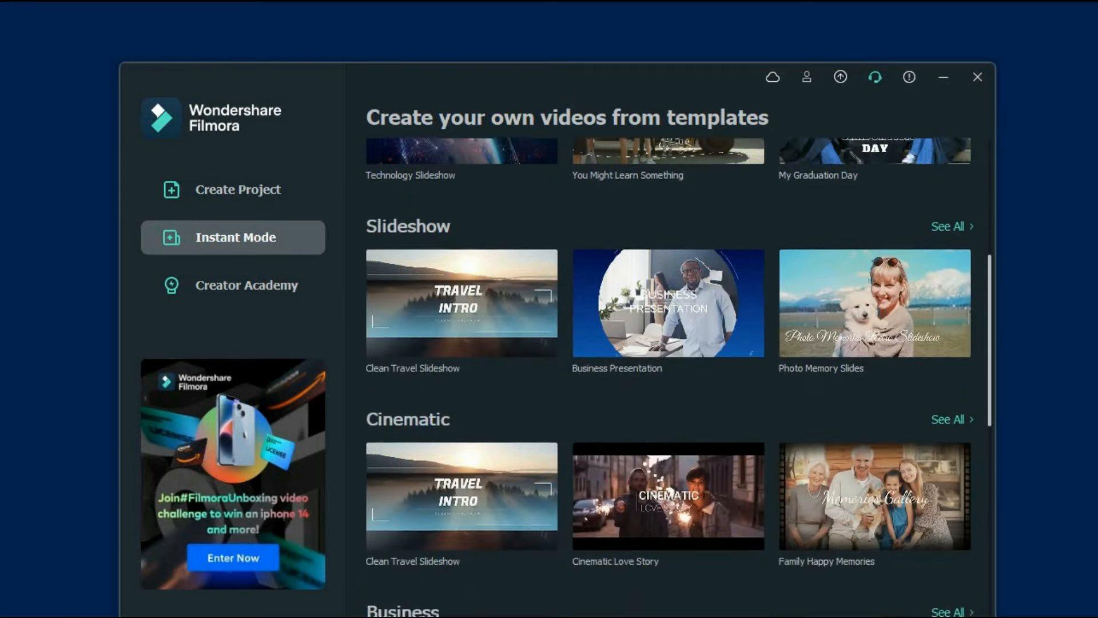
scroll(668, 383, "down", 11)
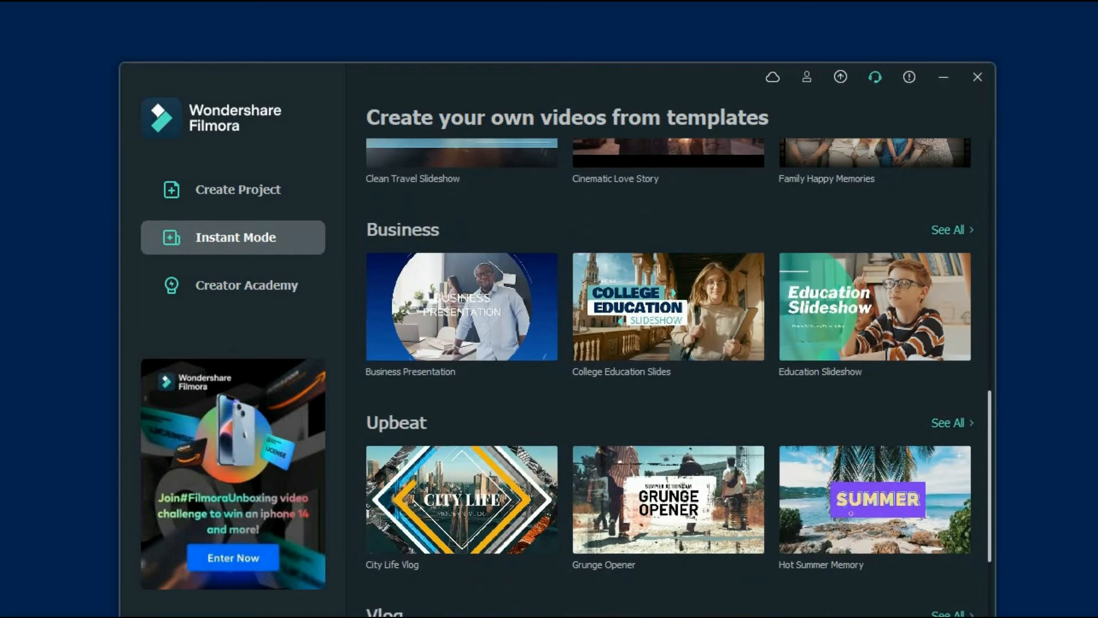
scroll(668, 383, "down", 1)
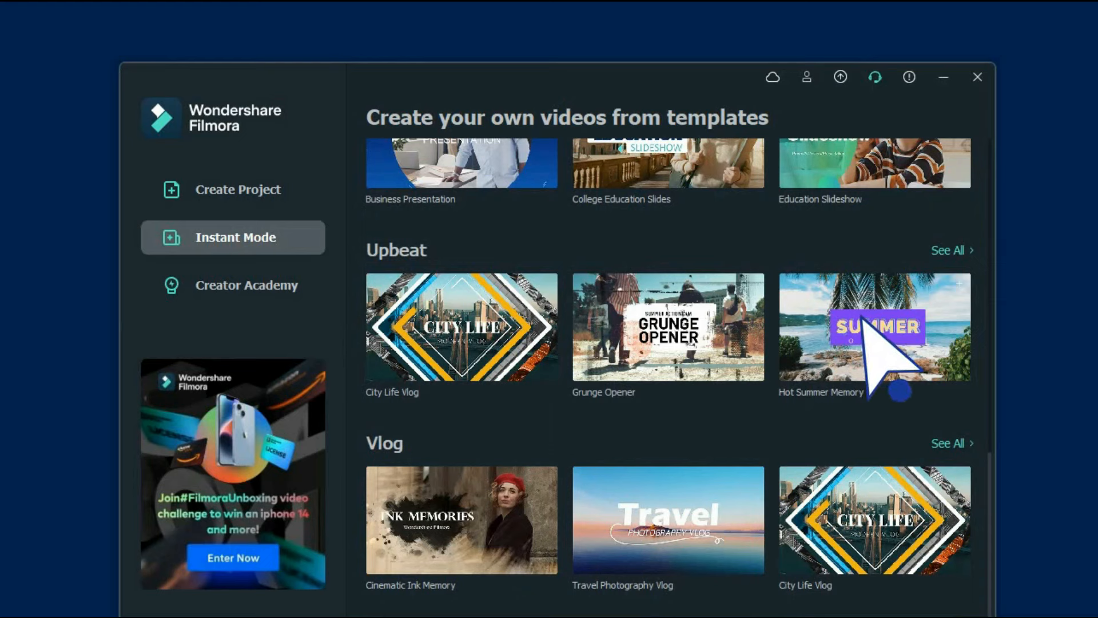
Play the full preview of the Hot Summer Memory template in the Upbeat category, and close it
mouse_move(863, 319)
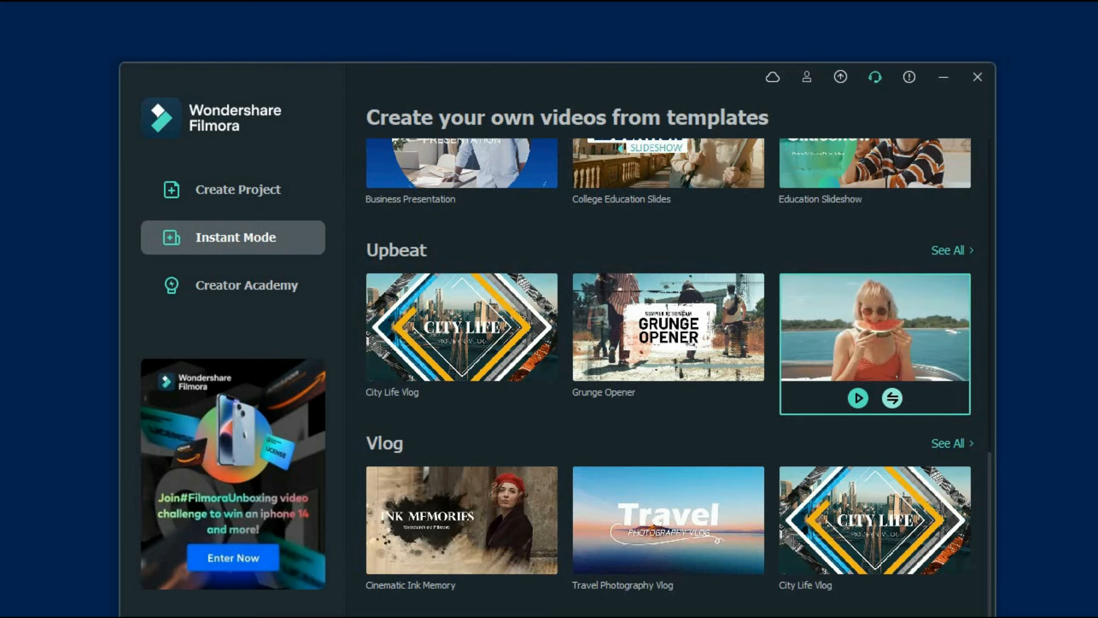
left_click(859, 399)
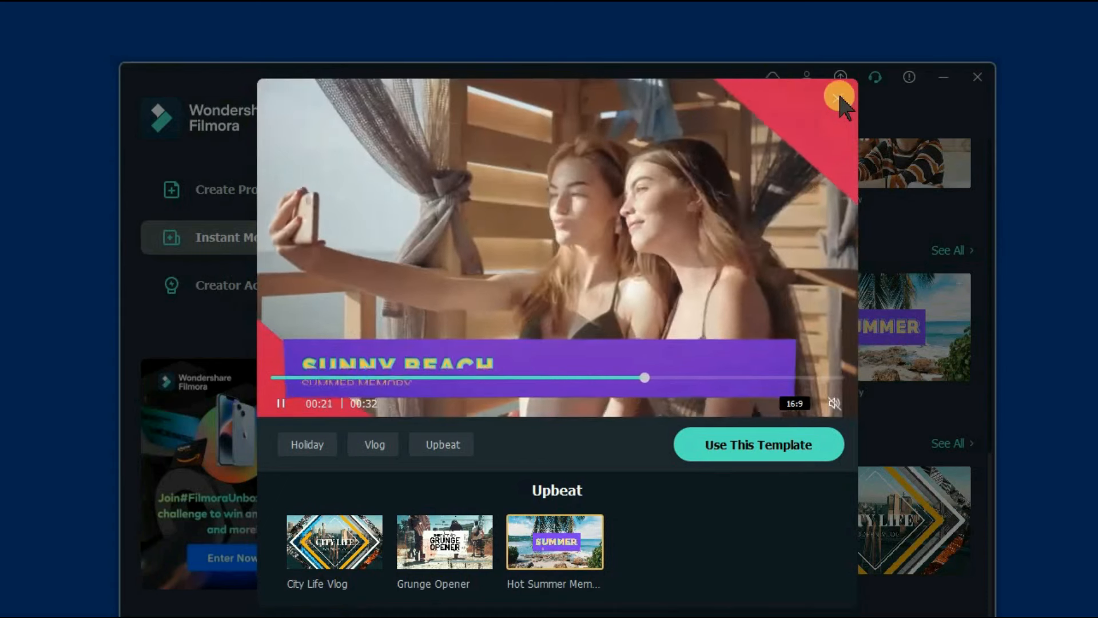
left_click(836, 98)
Show all templates of the Family category and check which aspect ratios are offered
left_click_drag(992, 490, 945, 207)
scroll(949, 214, "up", 2)
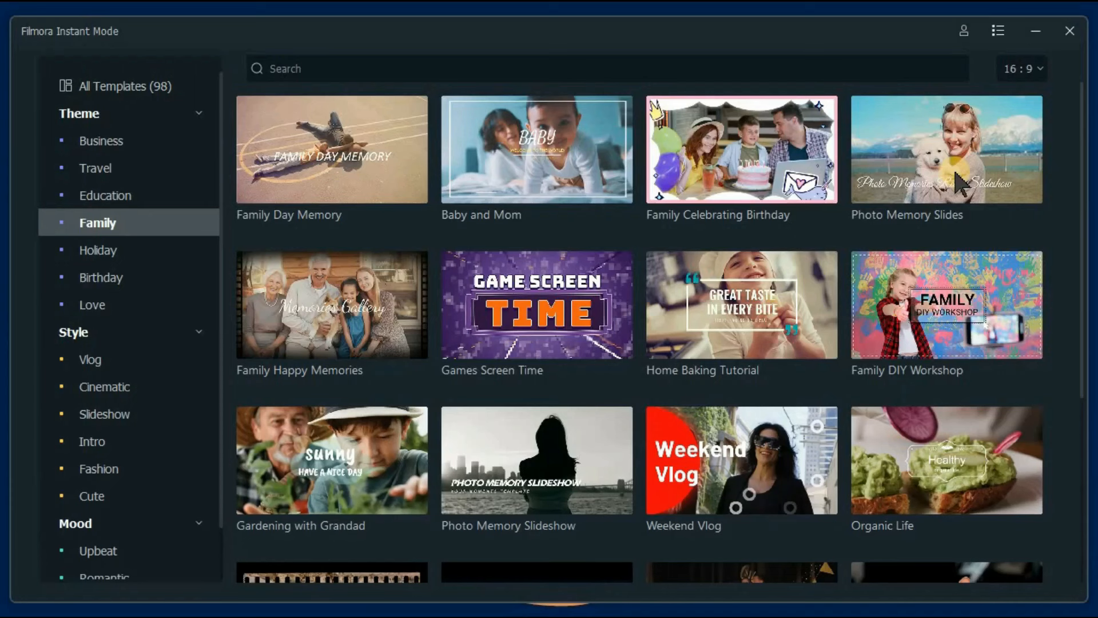
mouse_move(951, 184)
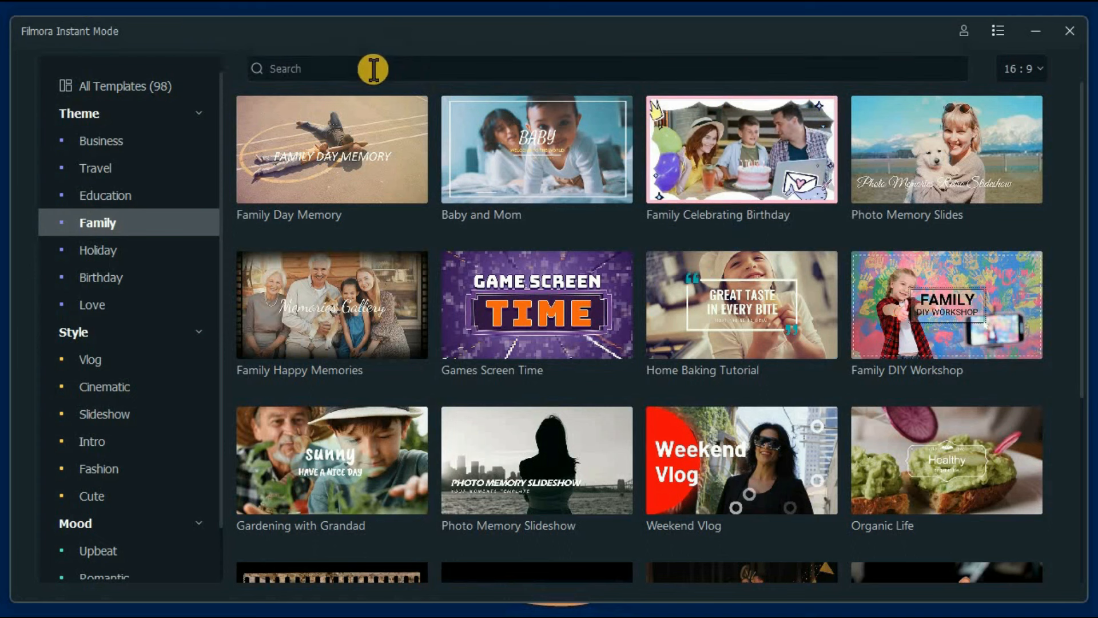
left_click(1042, 69)
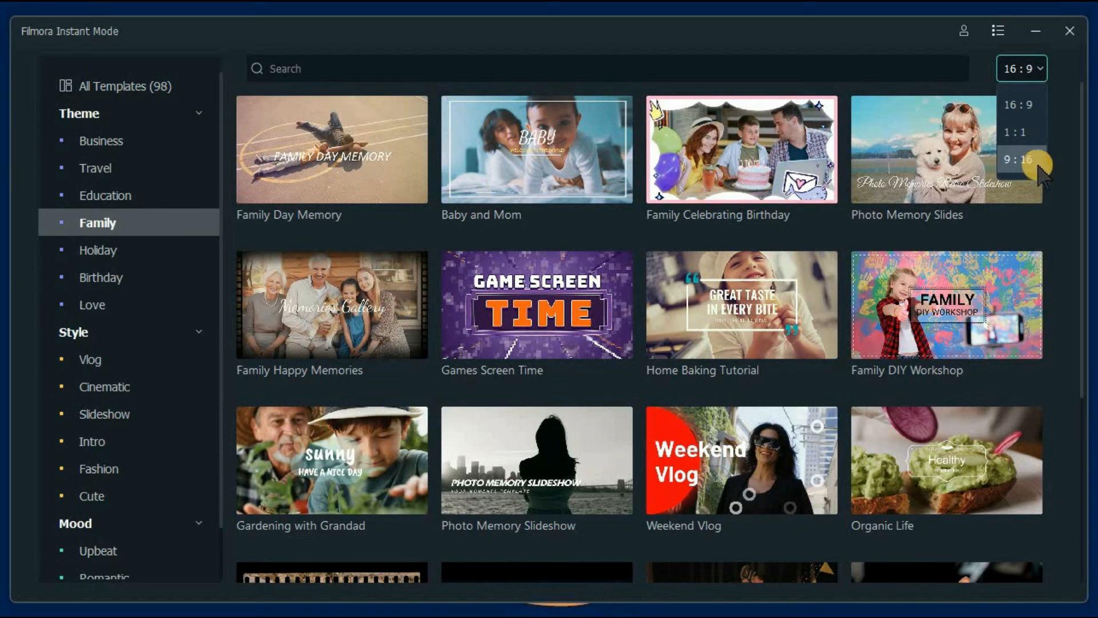
left_click(1068, 156)
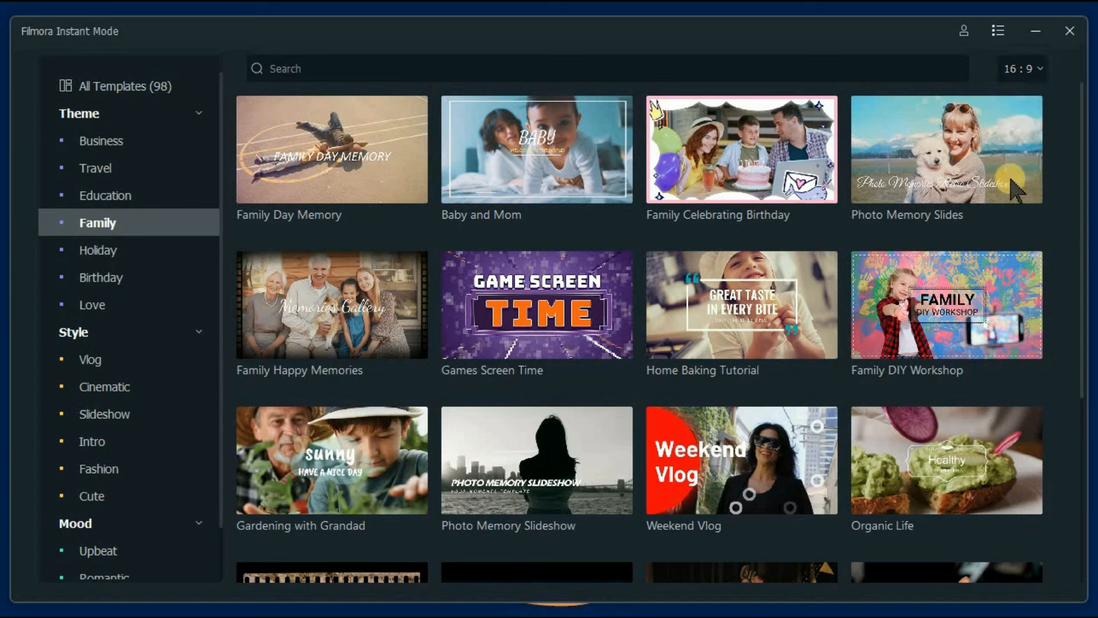
Search the templates for "Travel" and for "Memory", and clear the search
left_click(347, 76)
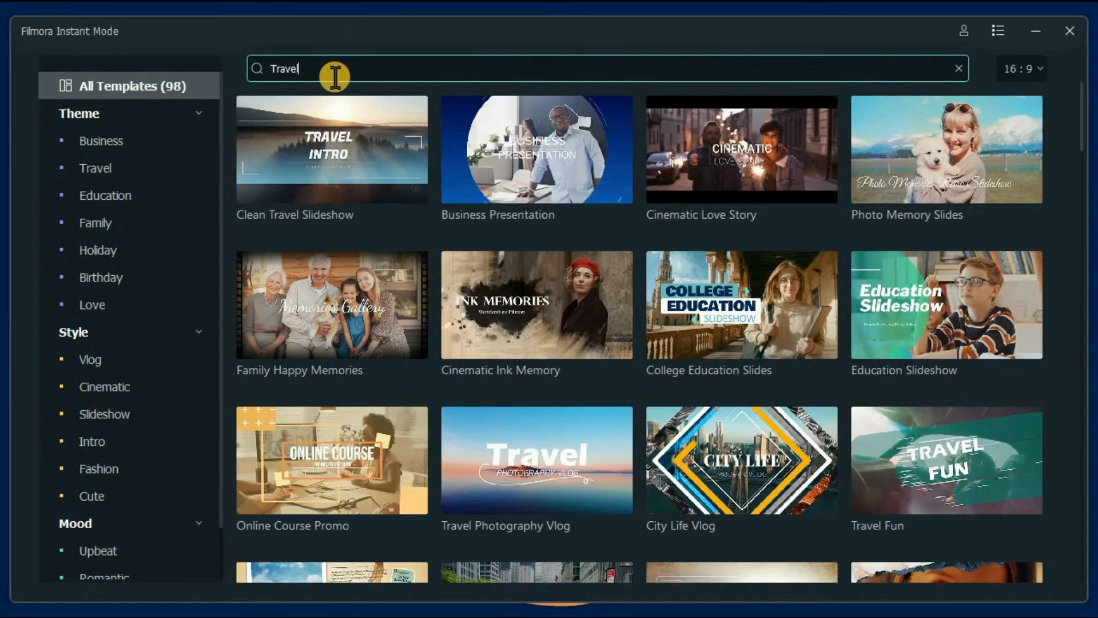
key("Return")
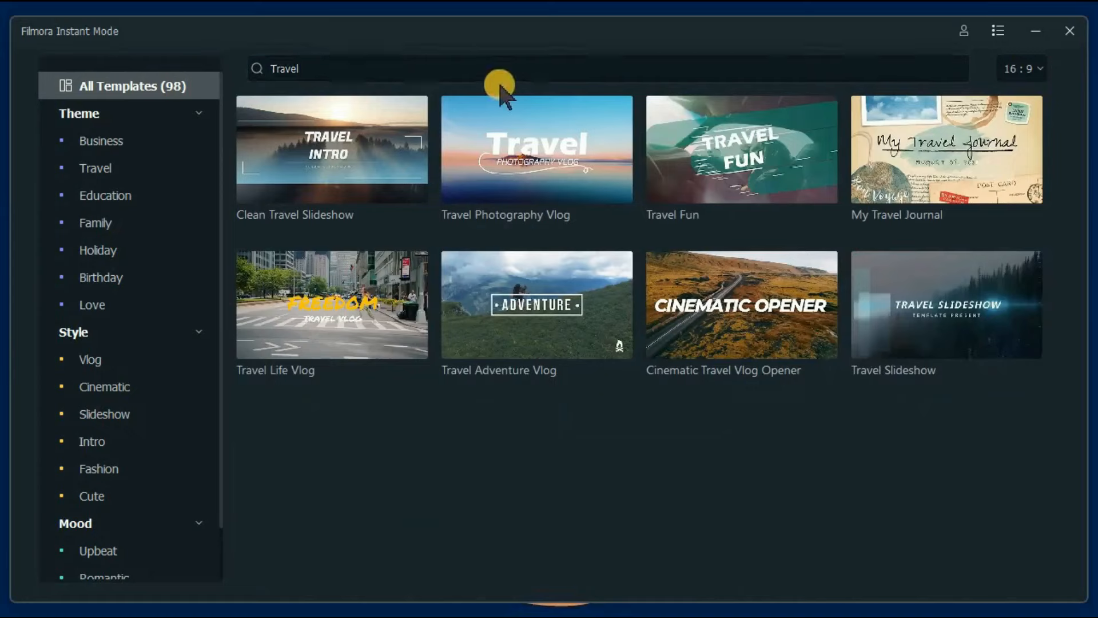
double_click(262, 59)
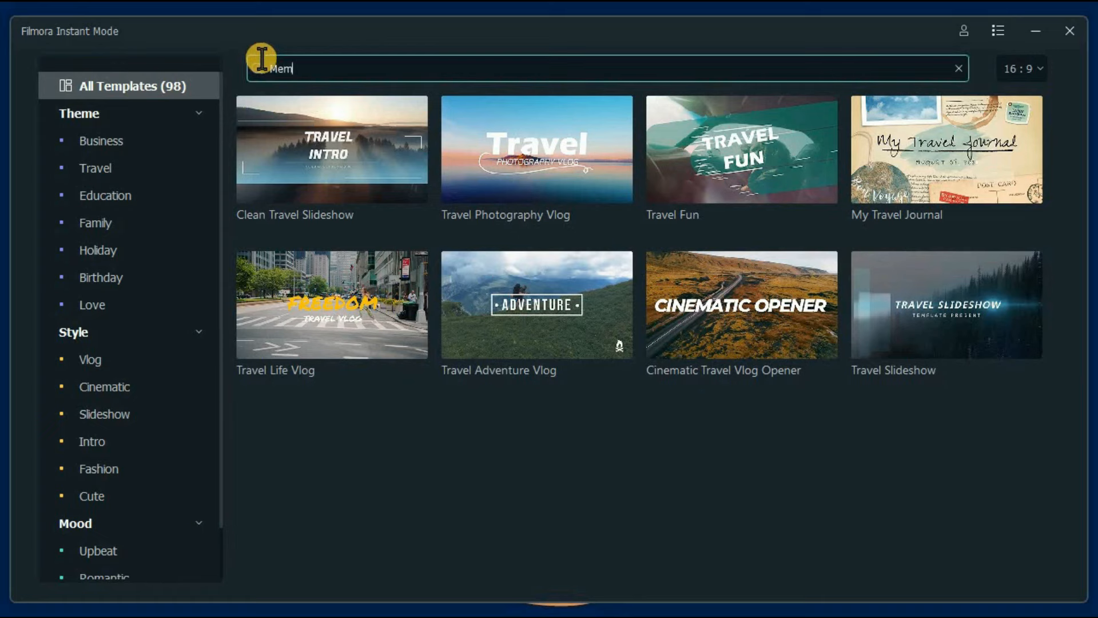
key("Return")
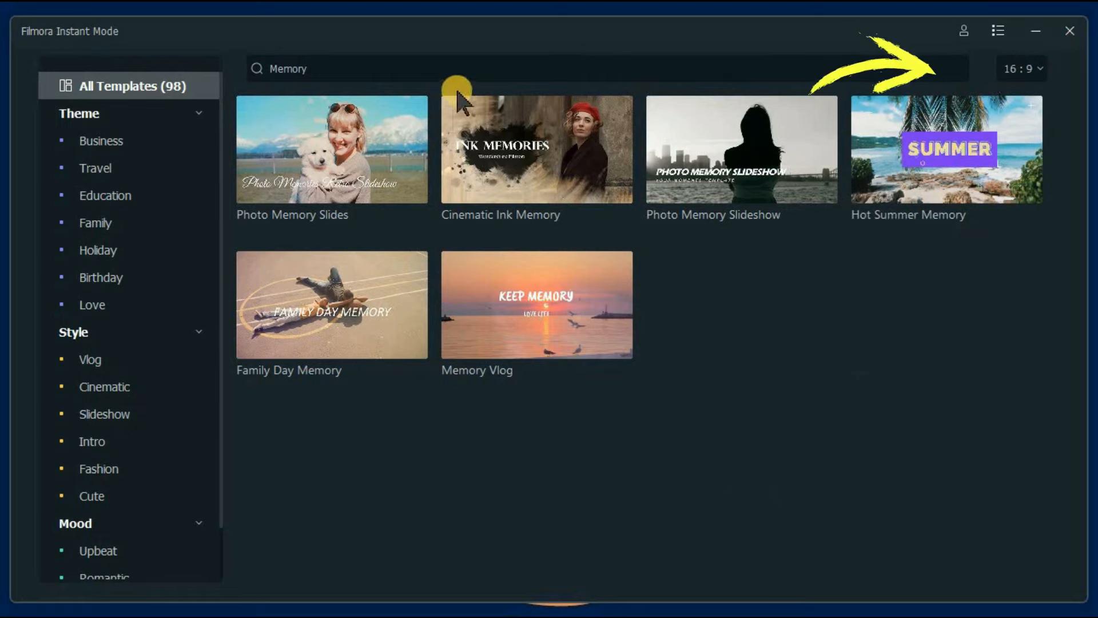
left_click(959, 69)
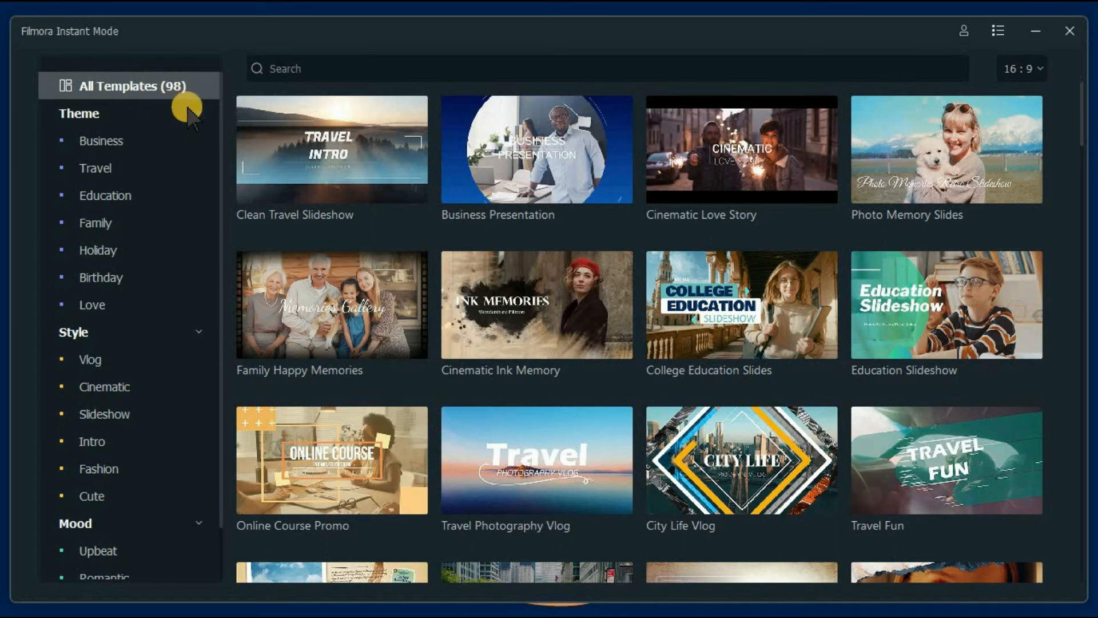
Preview the Clean Travel Slideshow, Business Presentation, Cinematic Love Story and Photo Memory Slides thumbnails among all templates
left_click(324, 144)
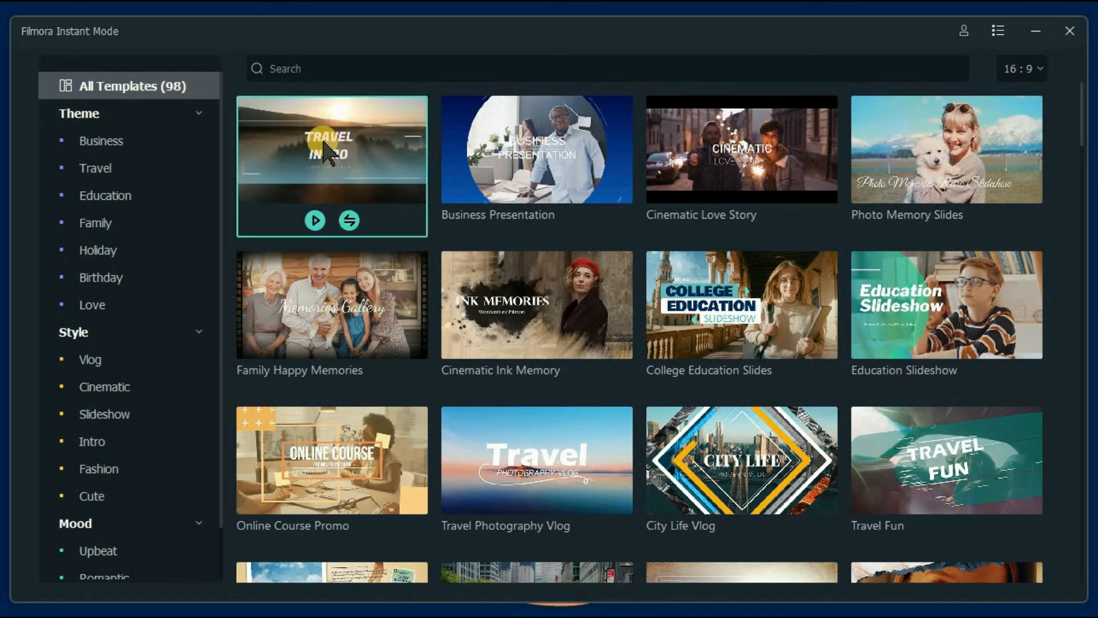
left_click(540, 177)
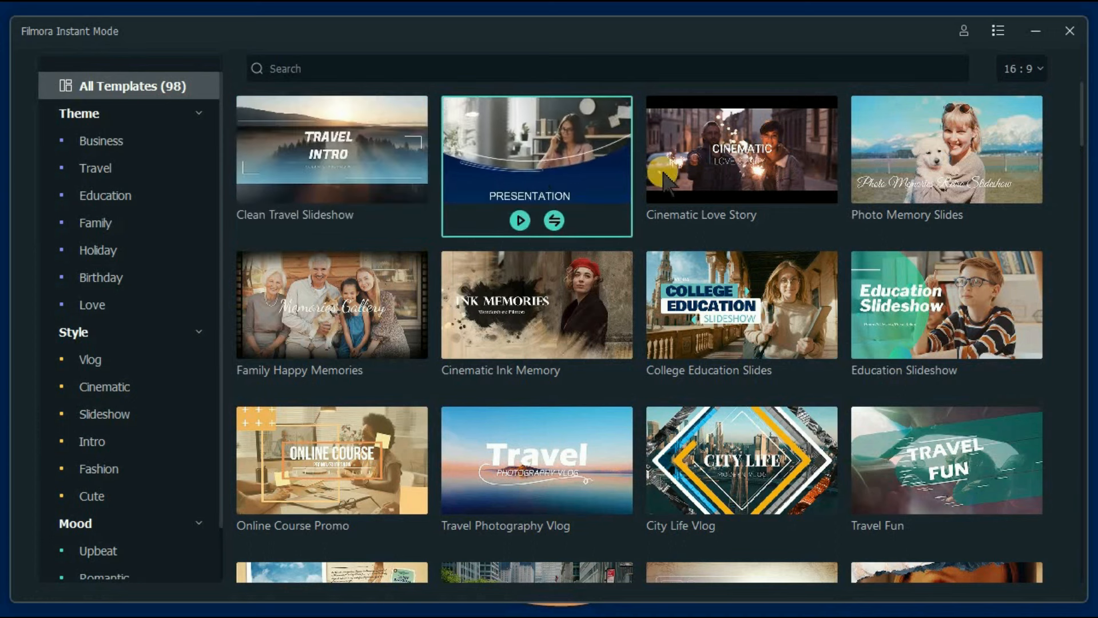
left_click(773, 190)
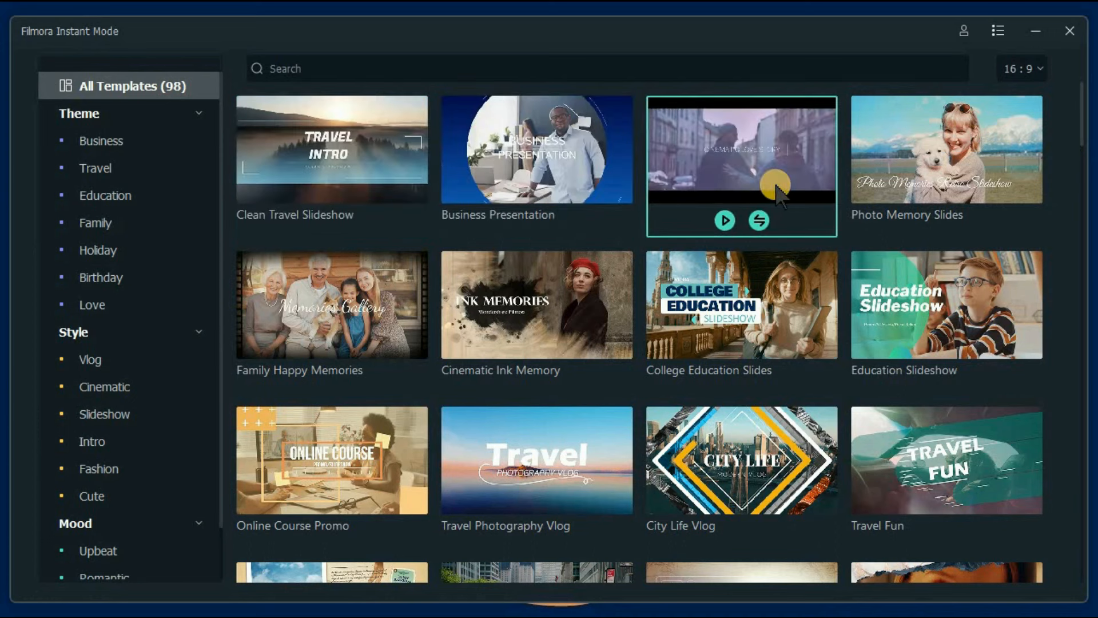
left_click(936, 185)
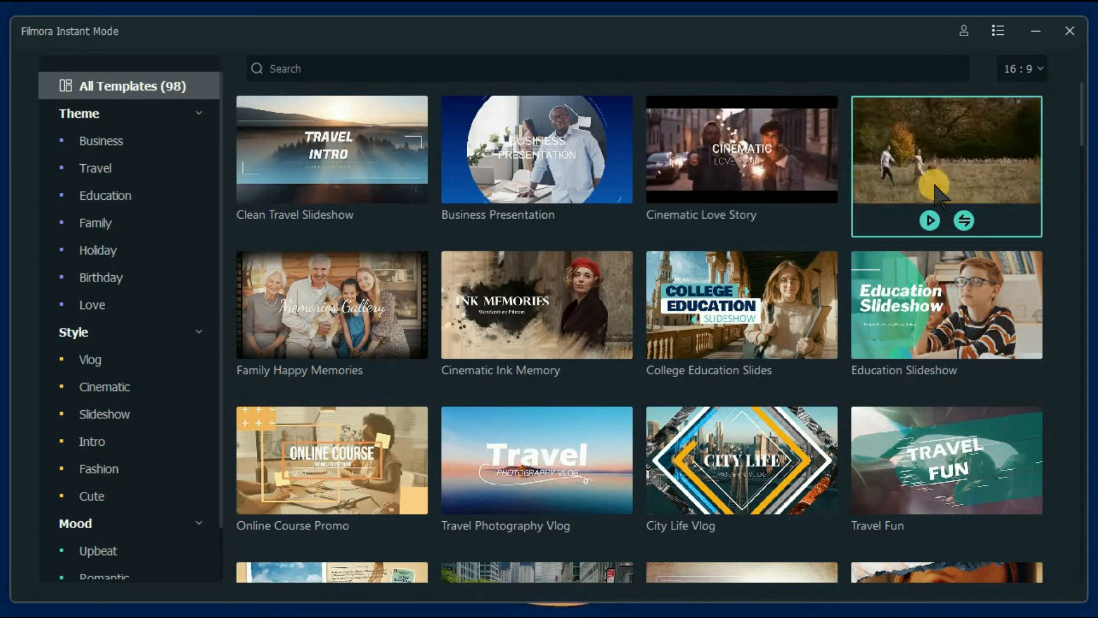
left_click(150, 93)
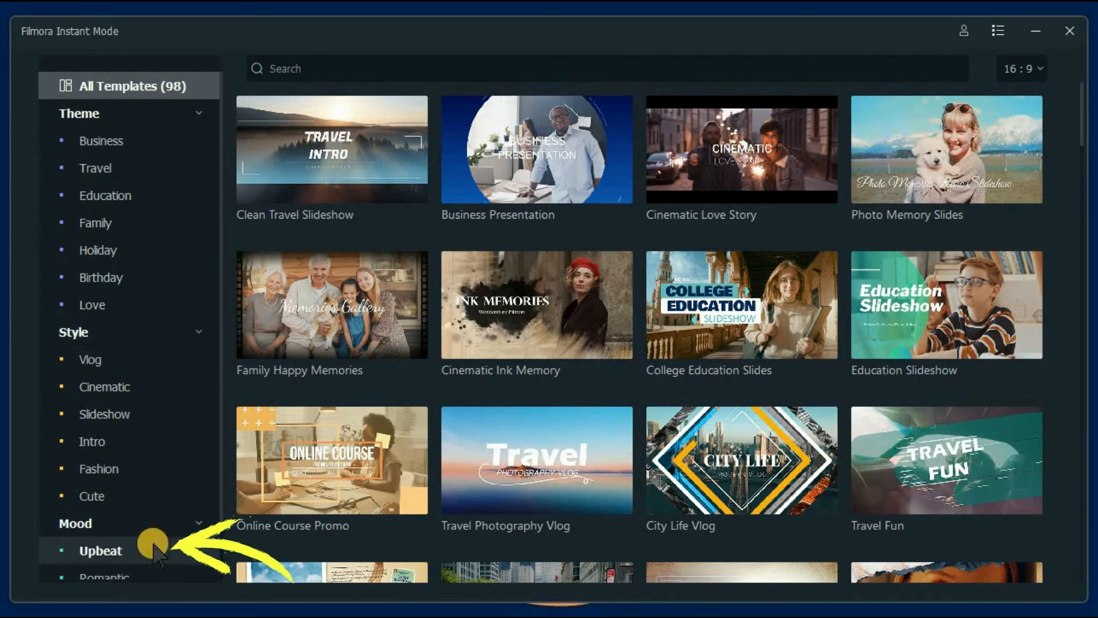
mouse_move(296, 166)
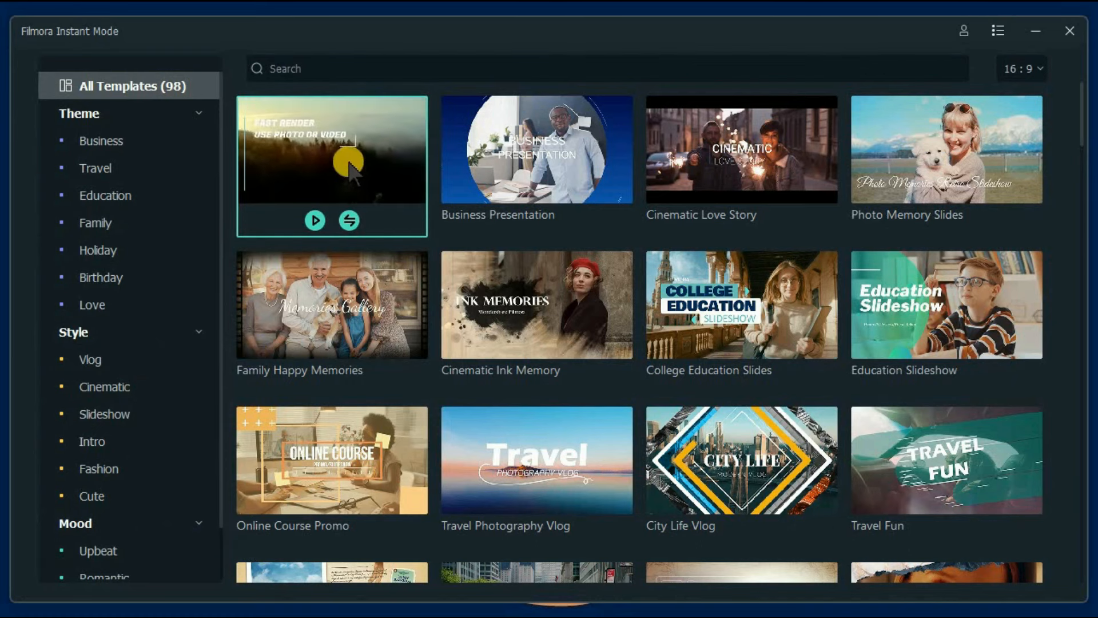
Filter the templates by the Travel theme and use the Clean Travel Slideshow template
left_click(111, 167)
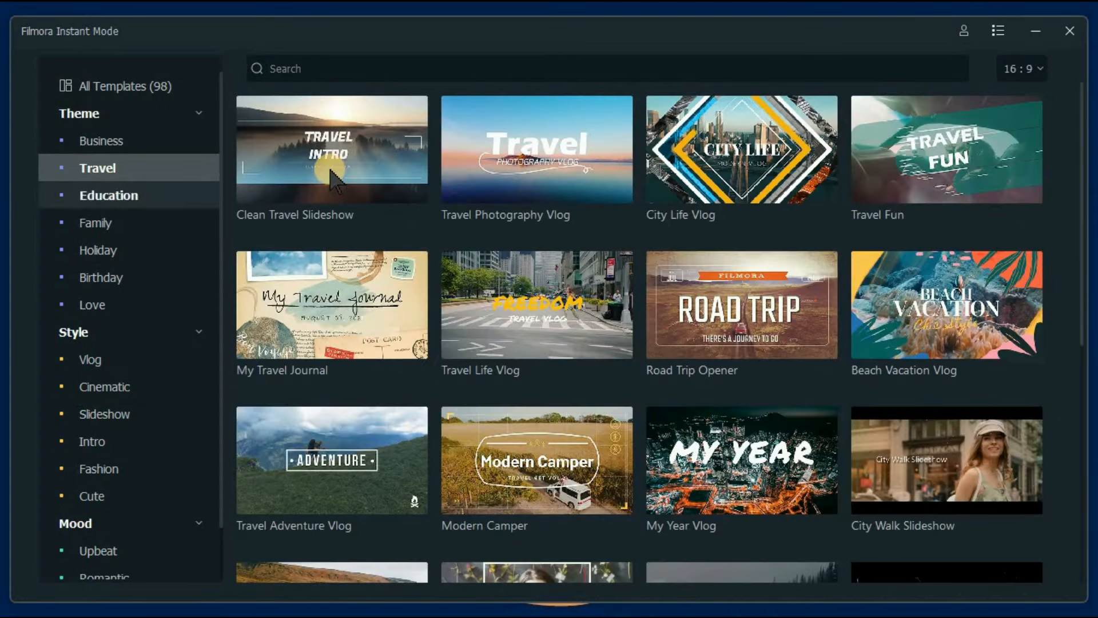
mouse_move(331, 175)
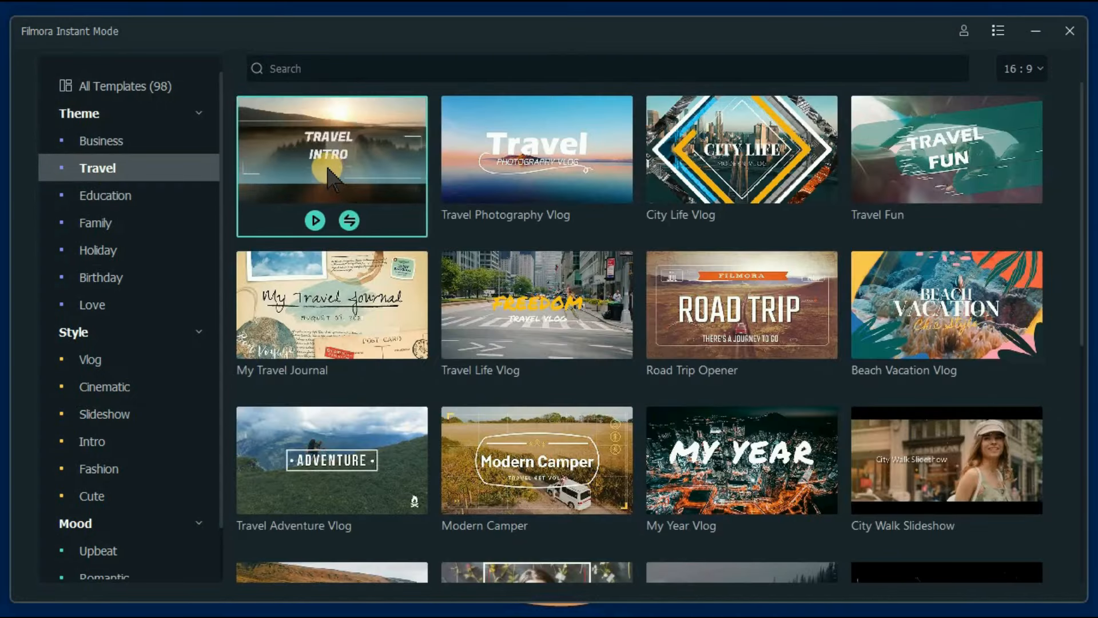
left_click(352, 222)
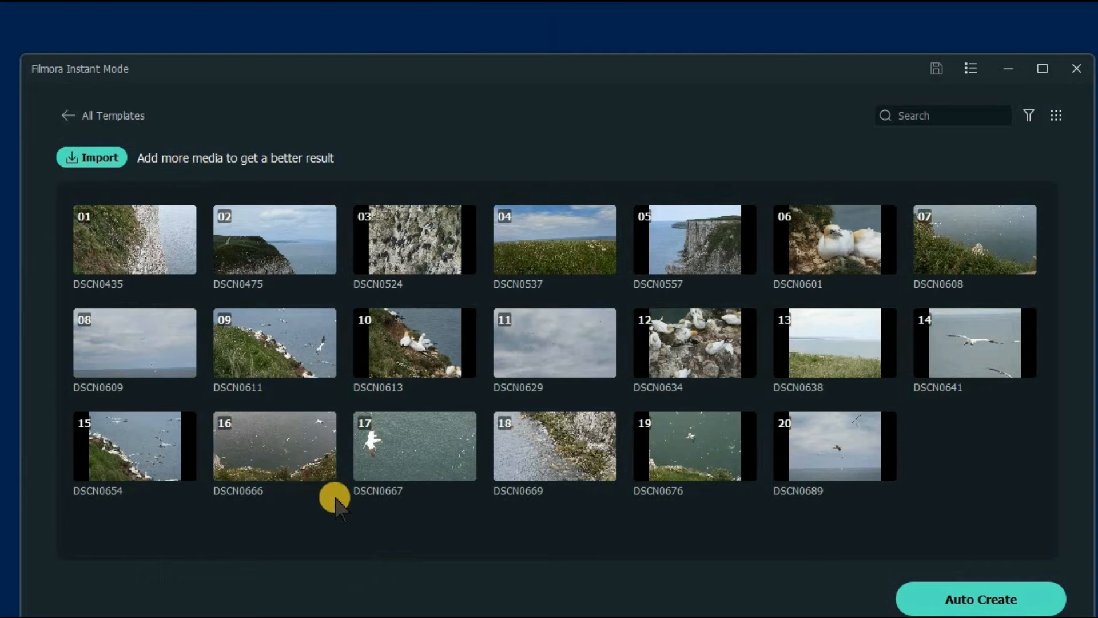
Reorder the imported clips: DSCN0524 to position 2, DSCN0557 to 4, DSCN0613 to 9, DSCN0634 to 11, DSCN0689 to 16, DSCN0676 to 18, DSCN0641 to 20
mouse_move(335, 497)
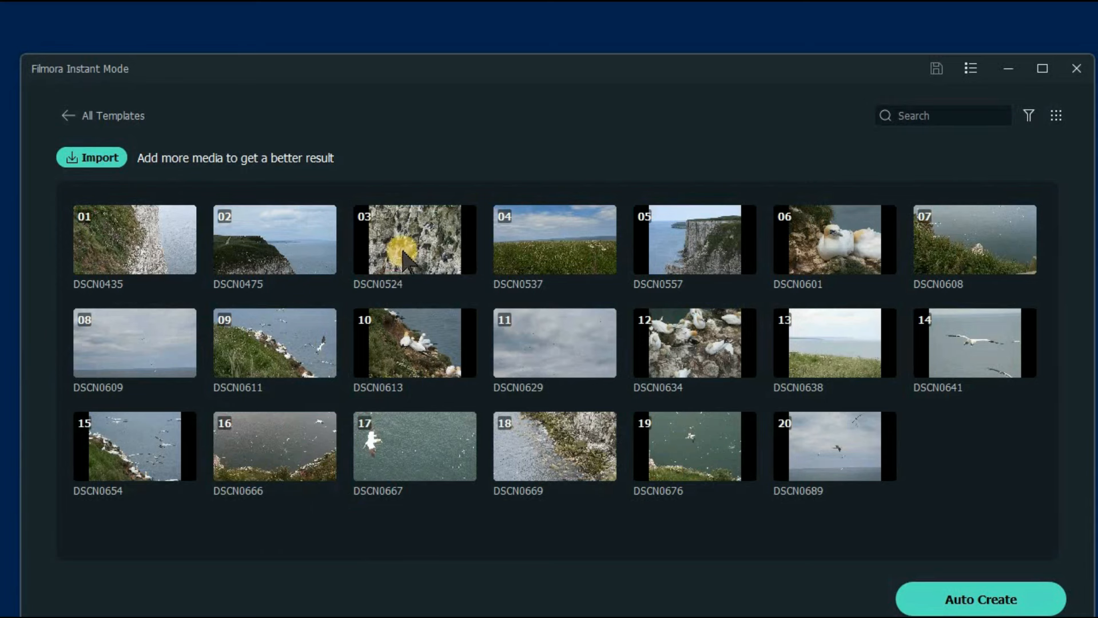
left_click_drag(402, 249, 274, 256)
left_click_drag(665, 246, 553, 247)
left_click_drag(387, 367, 274, 343)
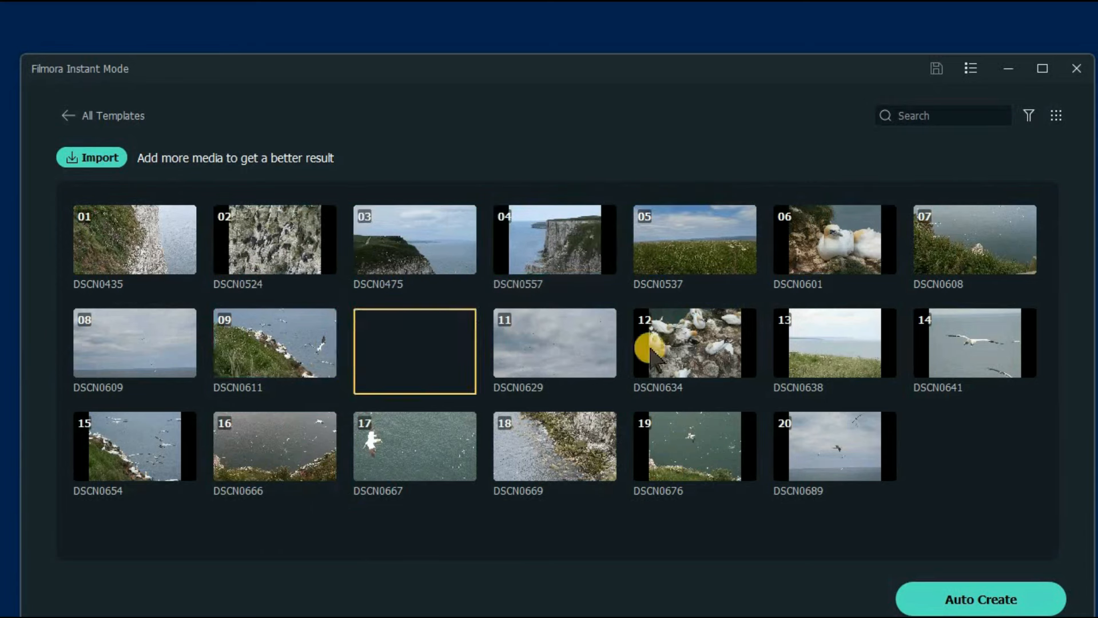
left_click_drag(650, 343, 554, 343)
left_click_drag(623, 418, 500, 452)
left_click_drag(663, 452, 383, 466)
left_click_drag(812, 449, 257, 461)
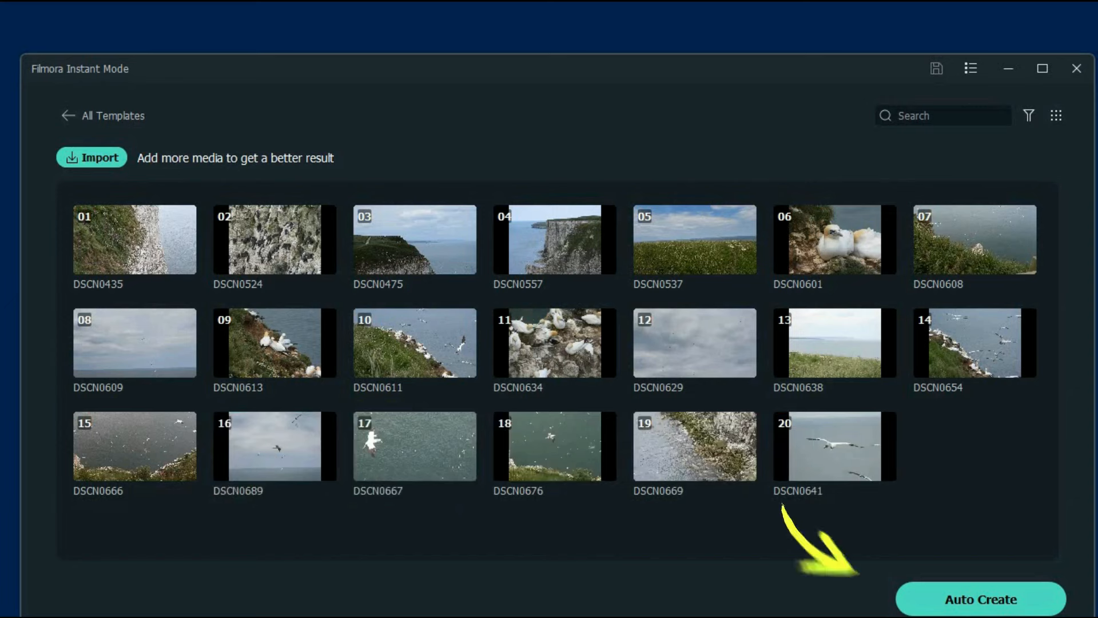
Auto-create the video from the arranged clips, play the result and stop playback
left_click(980, 599)
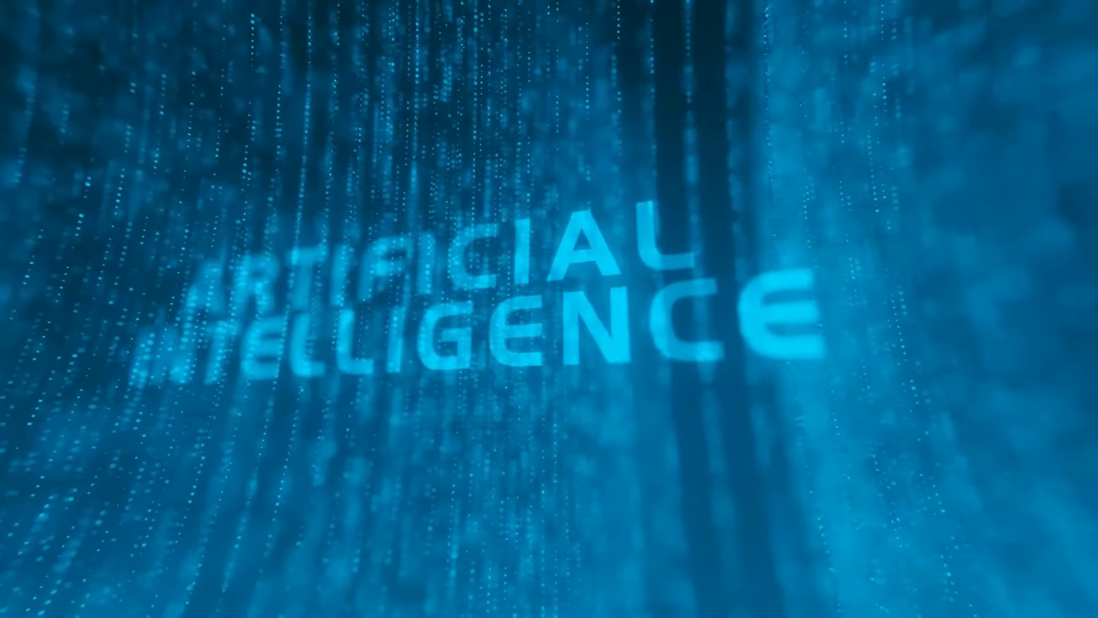
left_click(452, 445)
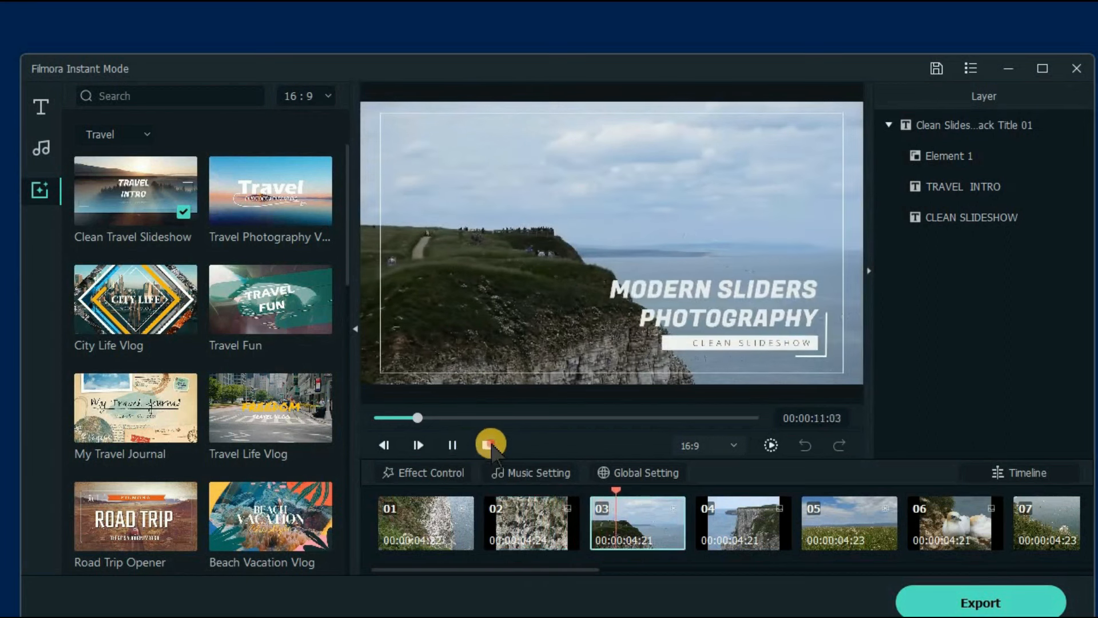
left_click(487, 445)
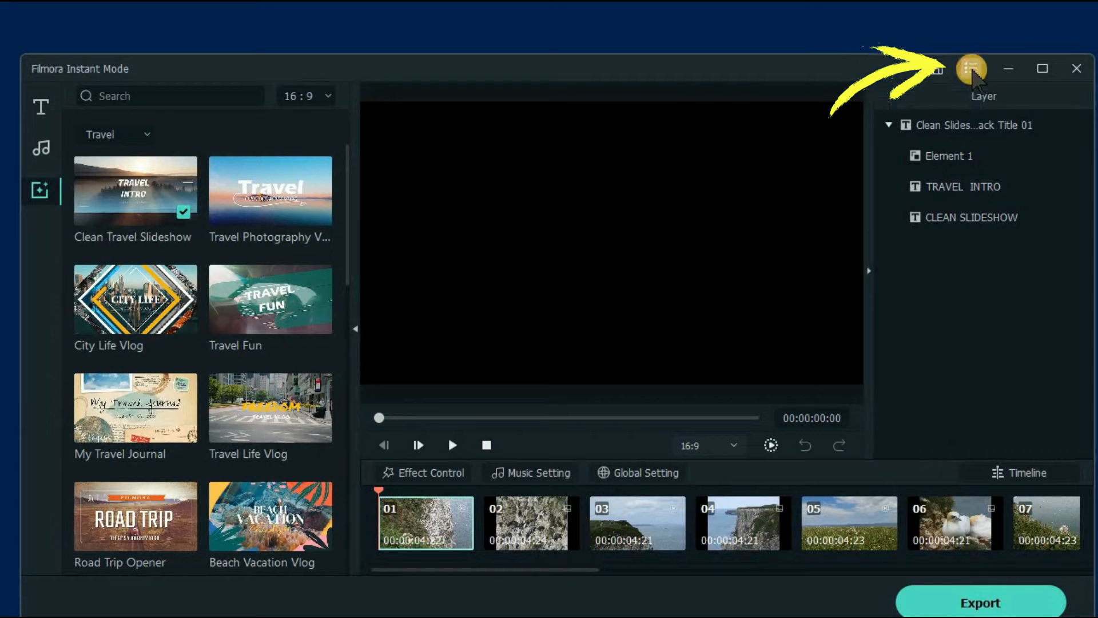
left_click(971, 69)
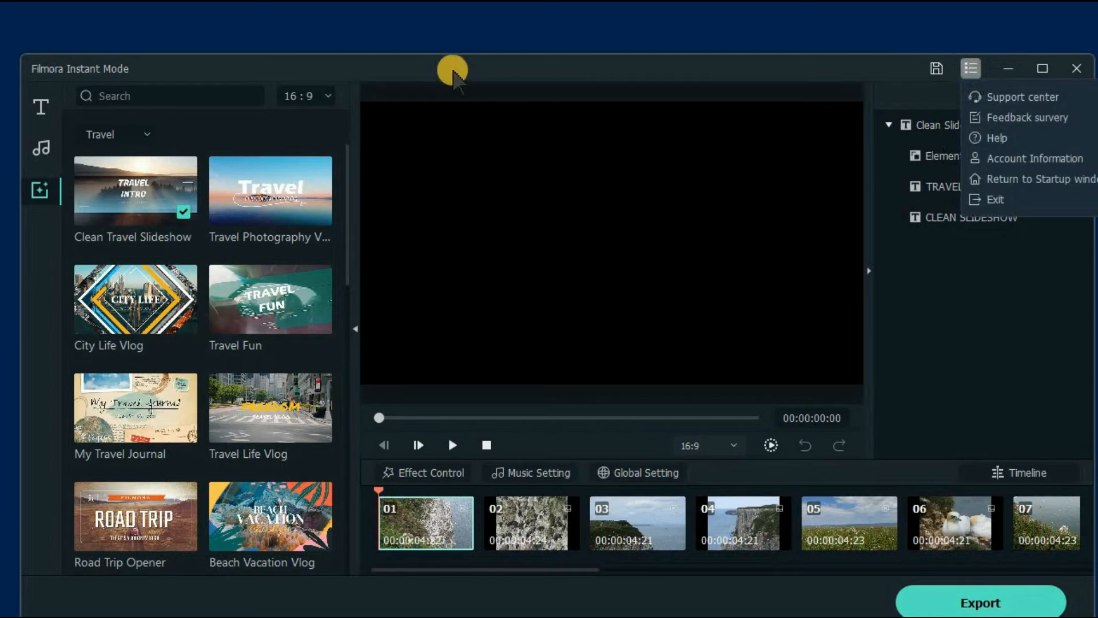
left_click(56, 110)
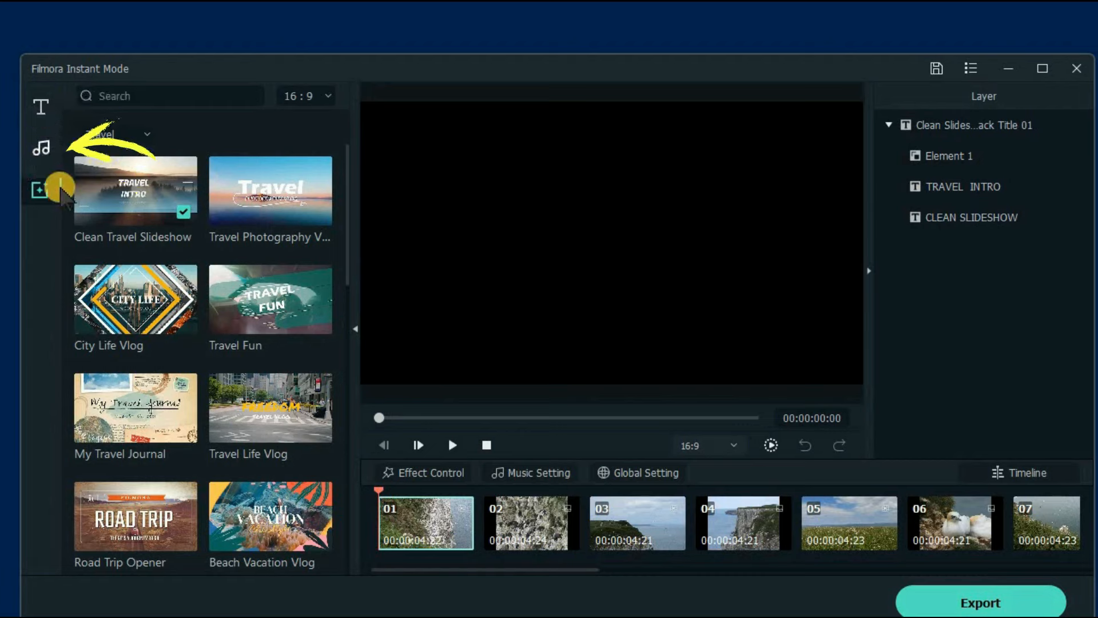
left_click(39, 200)
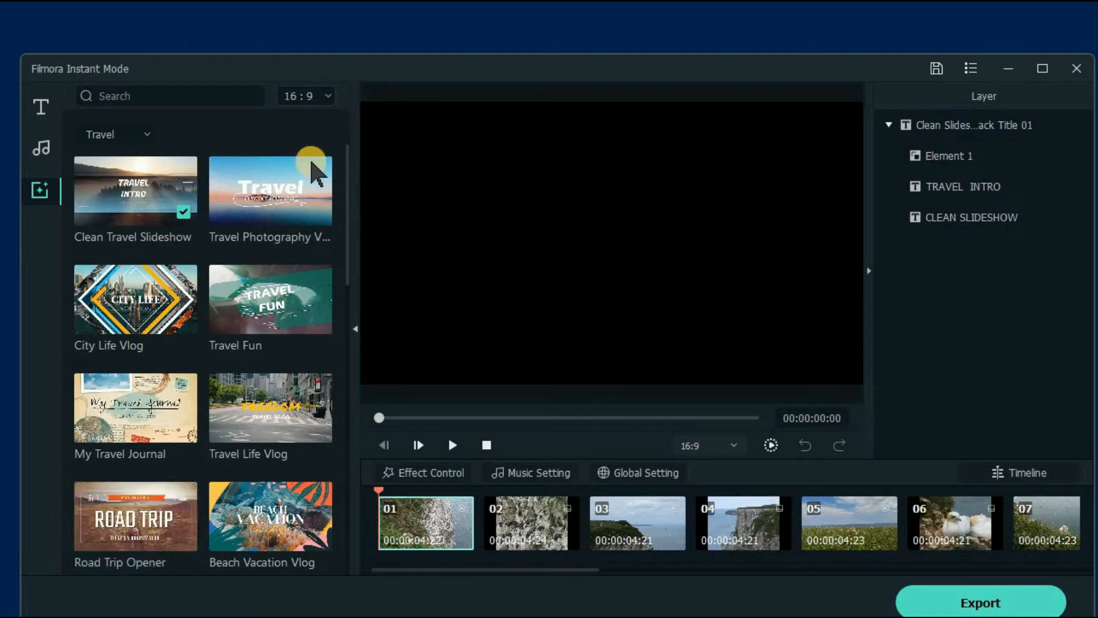
Filter the Travel templates by the 1:1 aspect ratio
left_click(306, 96)
left_click(308, 154)
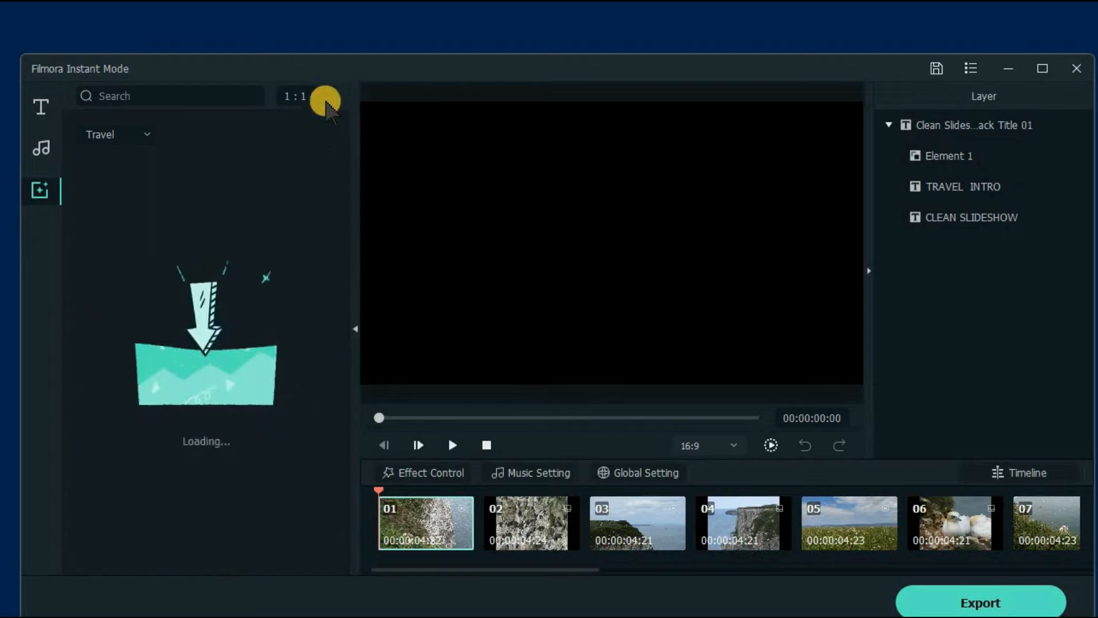
Filter the Travel templates by the 9:16 aspect ratio, and return the filter to 16:9
left_click(306, 95)
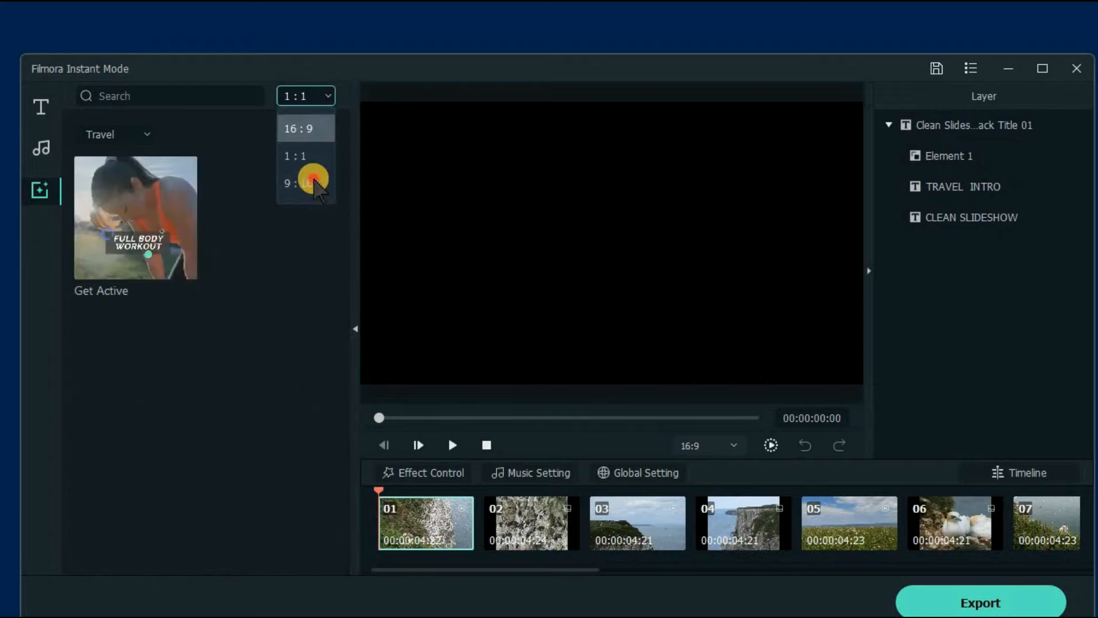
left_click(313, 182)
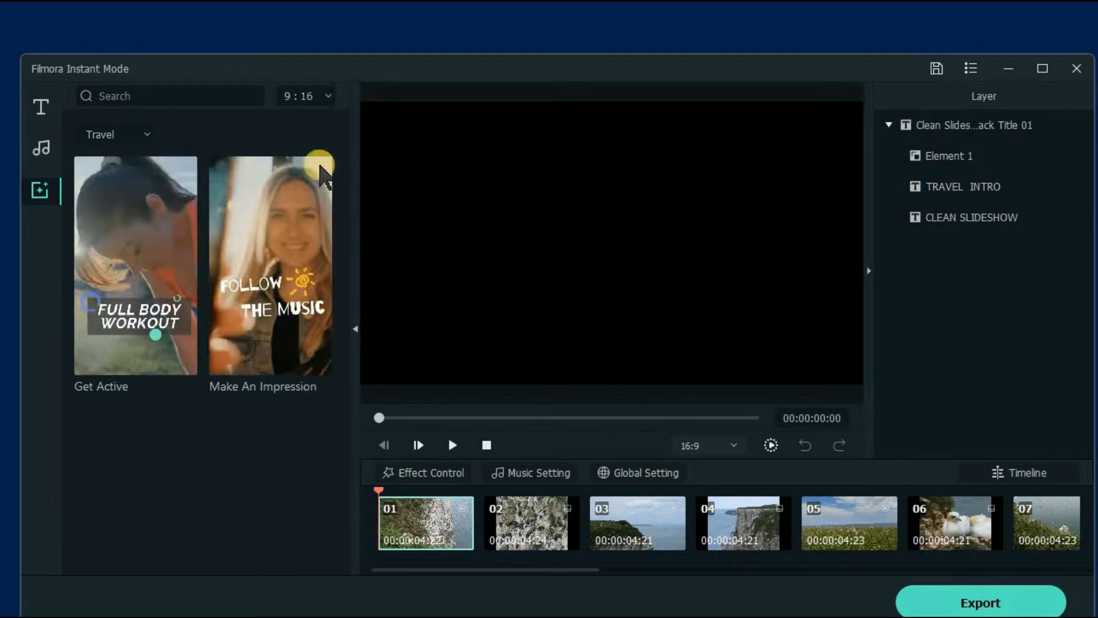
left_click(330, 95)
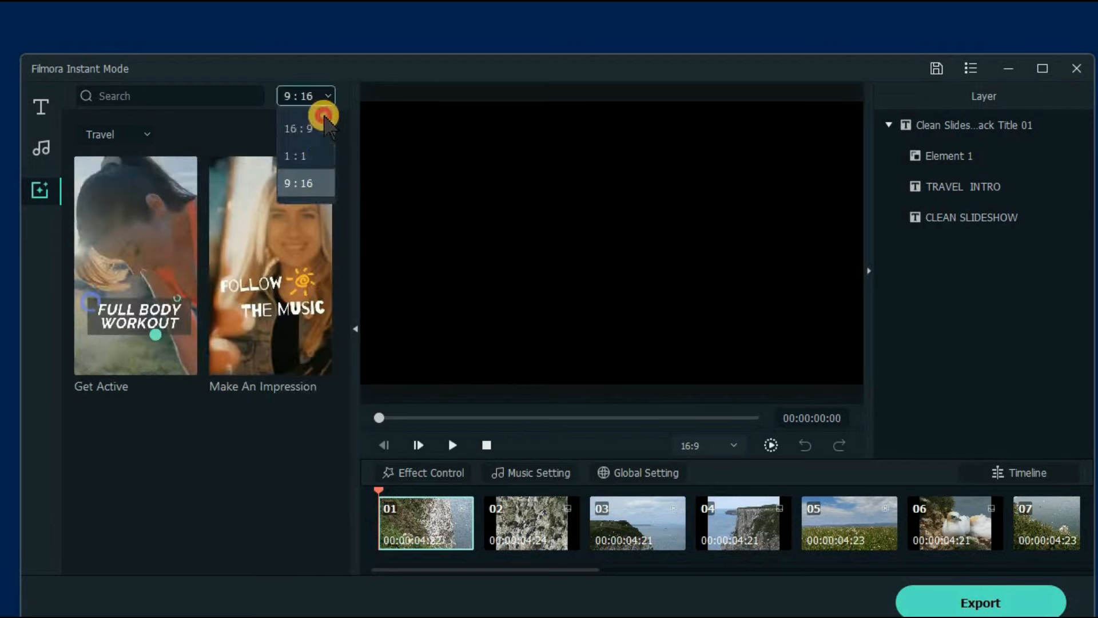
left_click(323, 120)
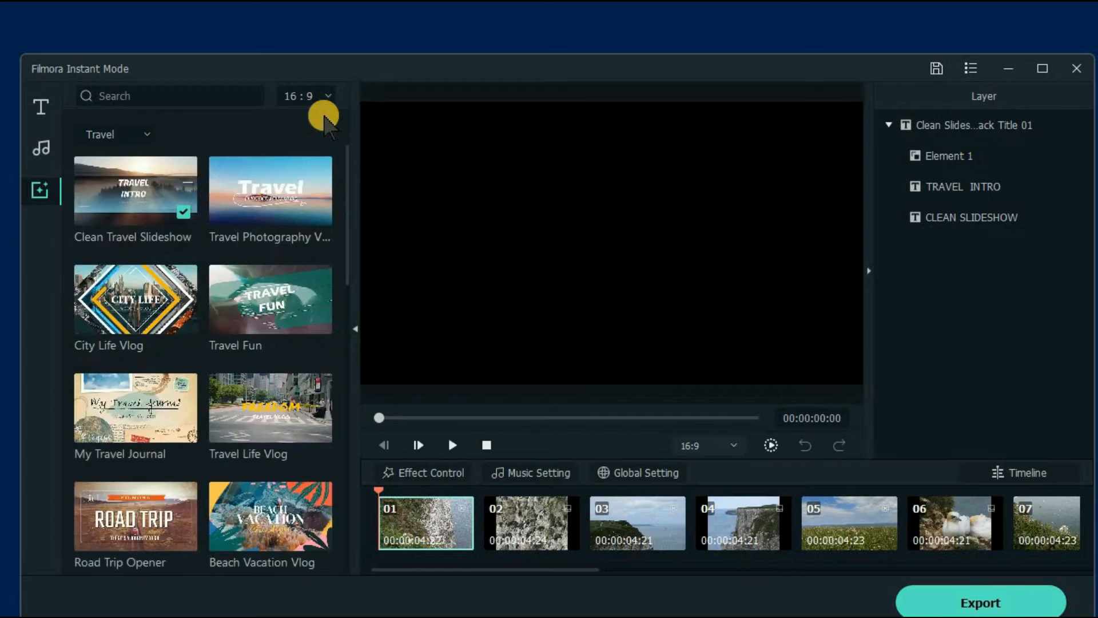
Replace the project's template with the Travel Photography template without saving the current changes
mouse_move(238, 197)
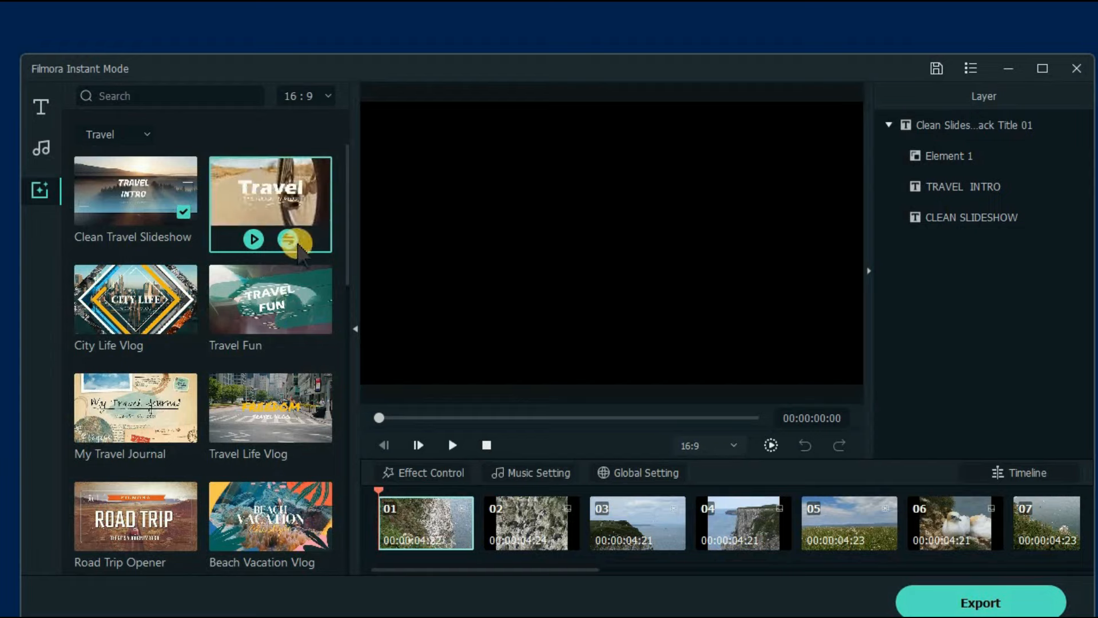
left_click(291, 240)
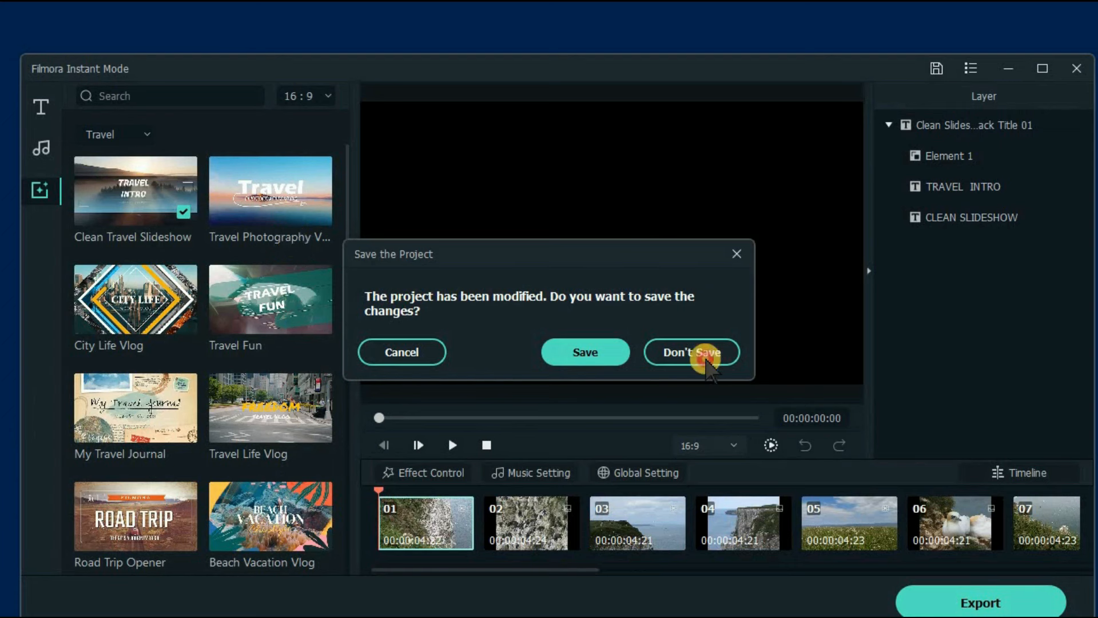
left_click(706, 360)
Play the slideshow with the new template, pause it and scrub ahead to 00:00:08:10 in clip 05
left_click(453, 445)
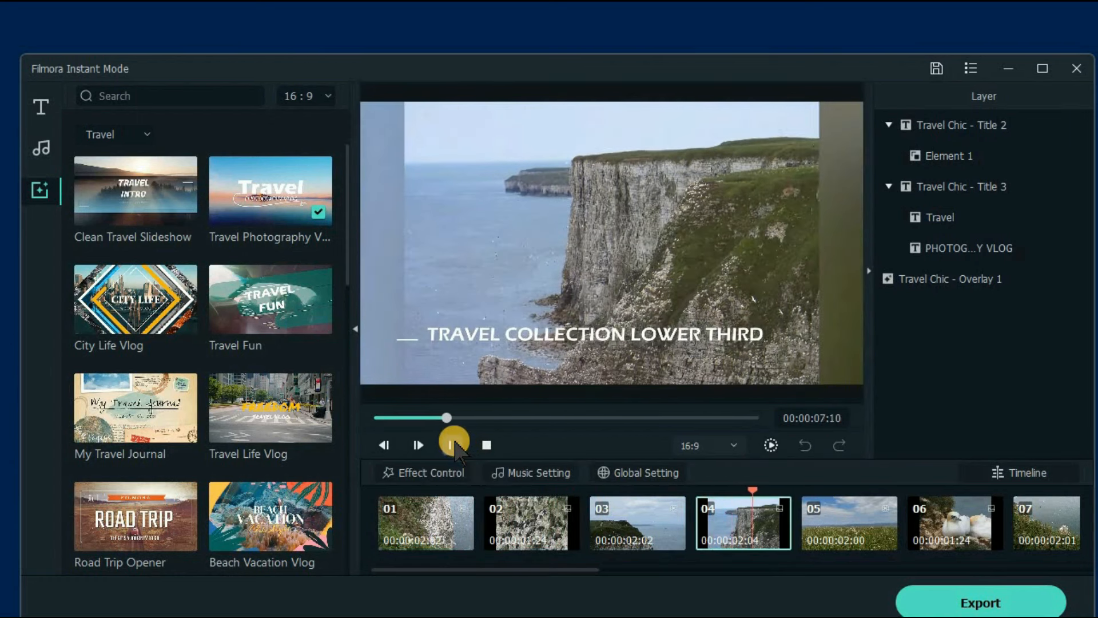
left_click(453, 443)
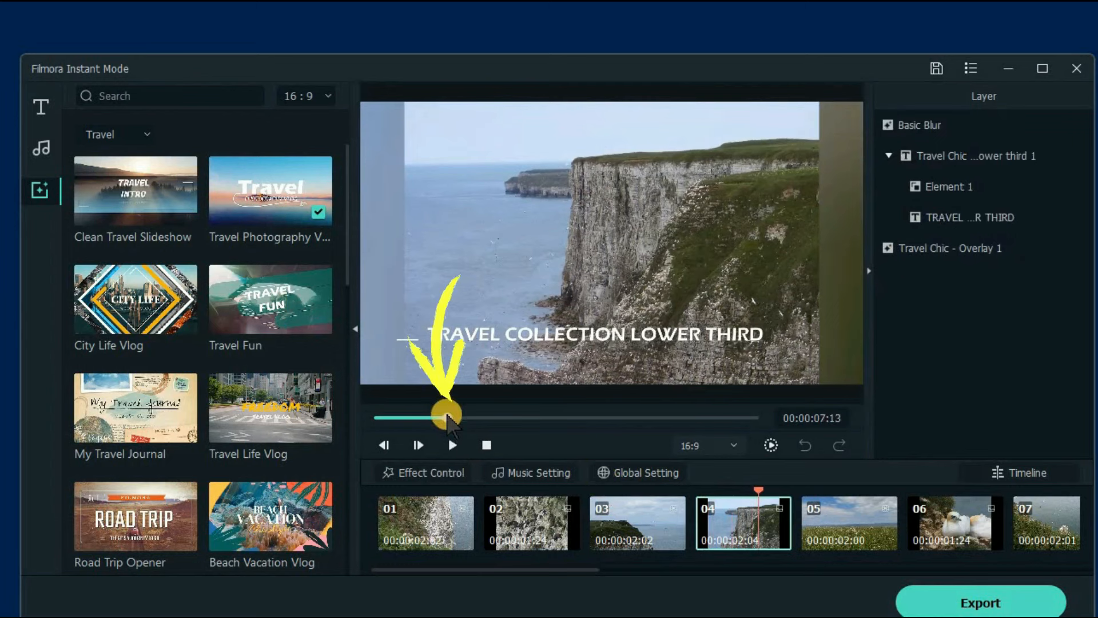
left_click_drag(451, 415, 501, 417)
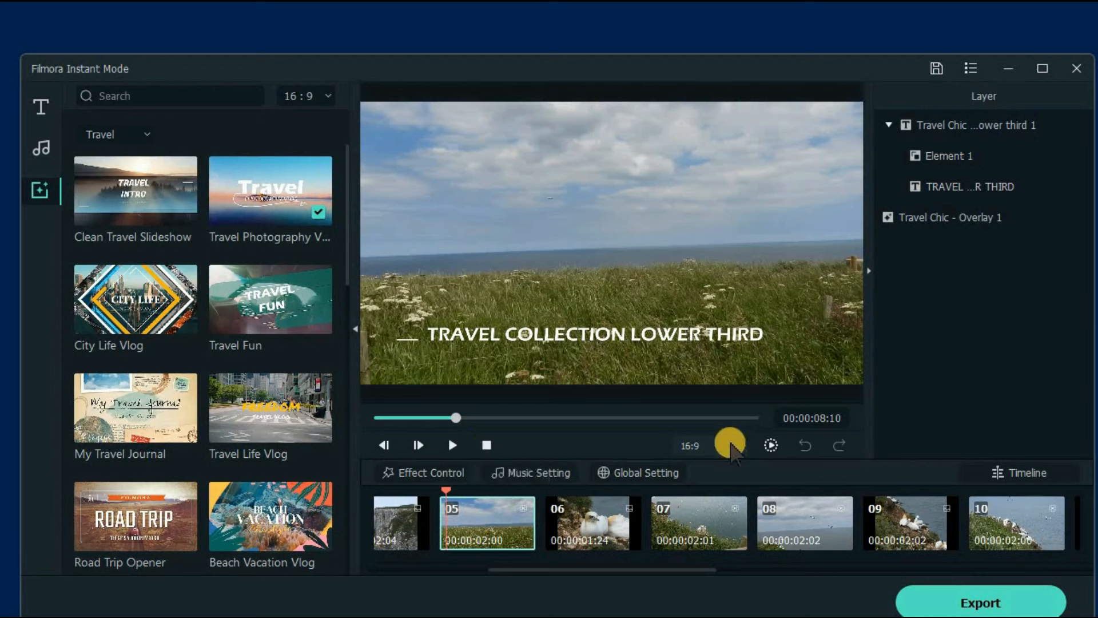
Look at the project's aspect ratio options without changing them, and render the preview
left_click(730, 445)
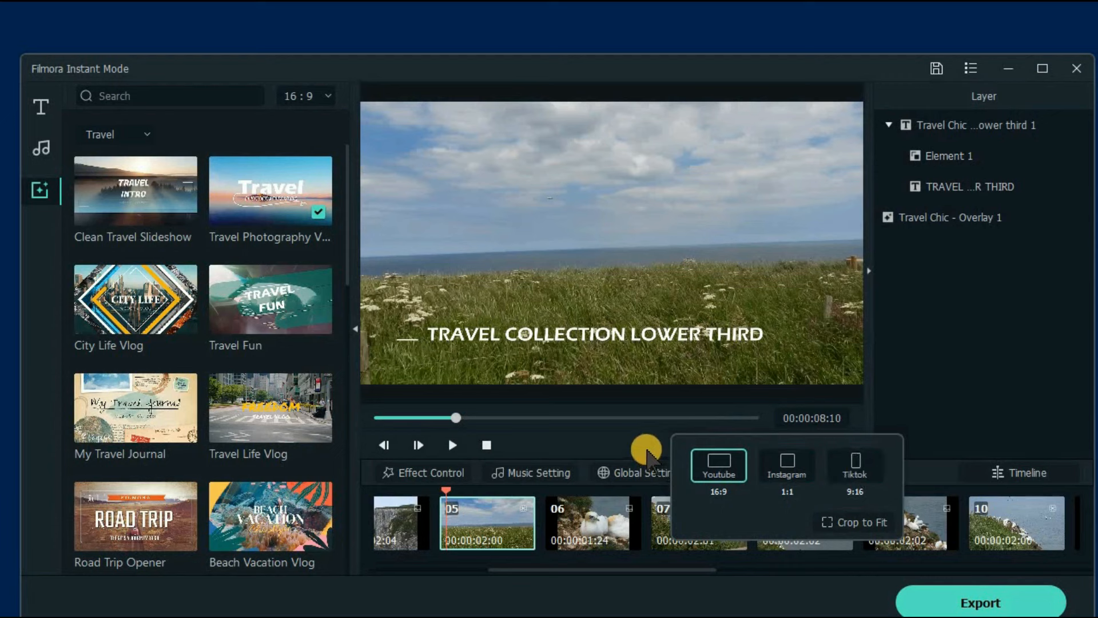
left_click(647, 450)
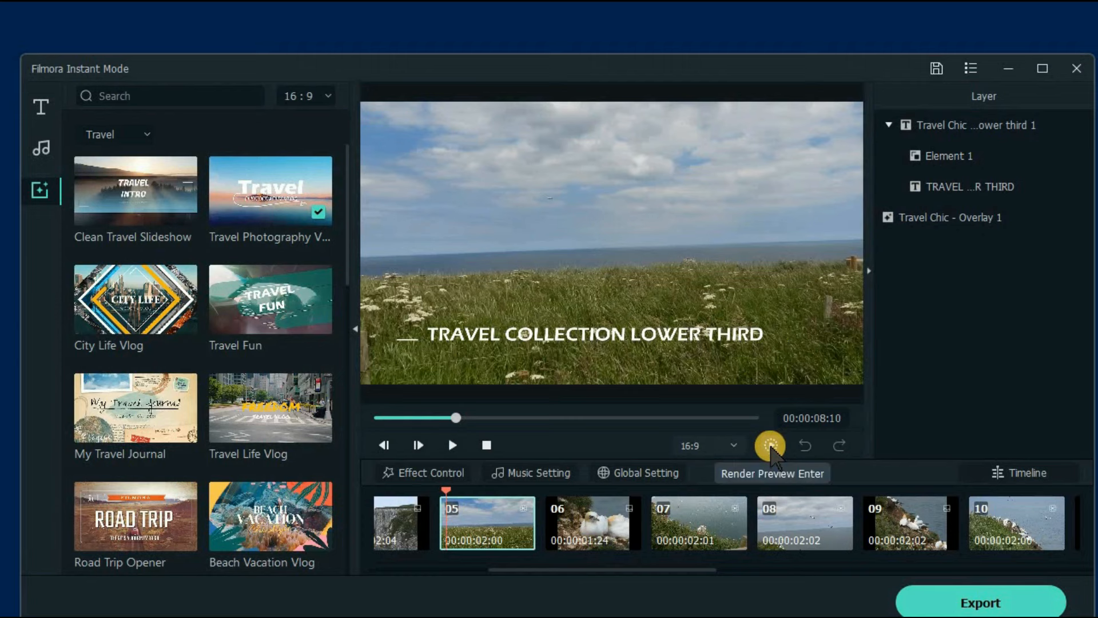
left_click(771, 445)
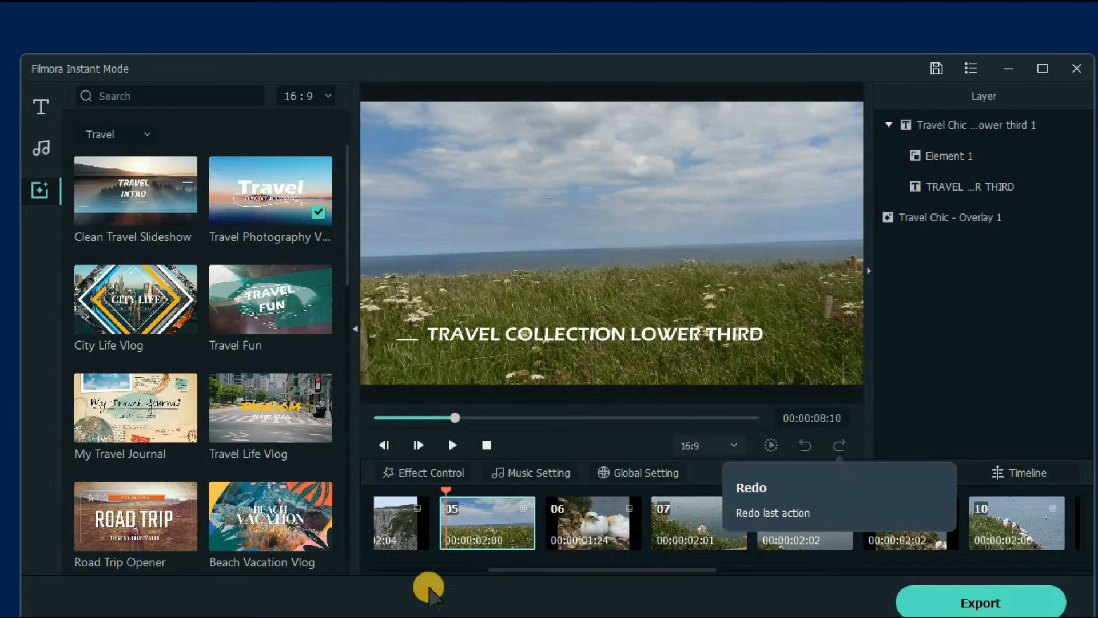
Try the effect modes After effects with titles and transitions and No effects, and return to All effects
left_click(426, 473)
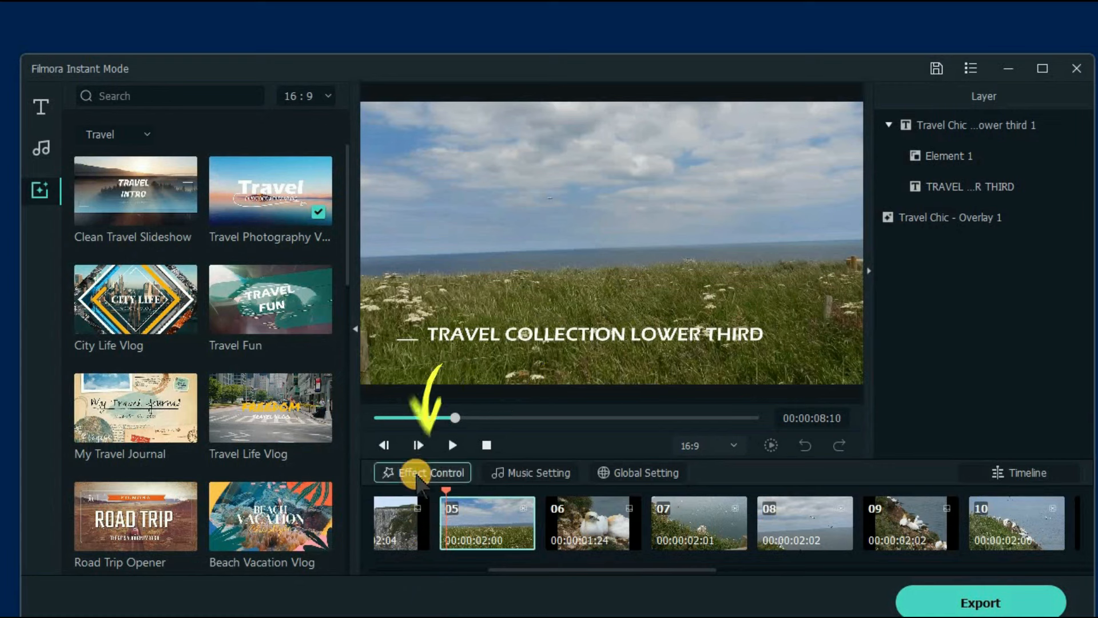
left_click(417, 475)
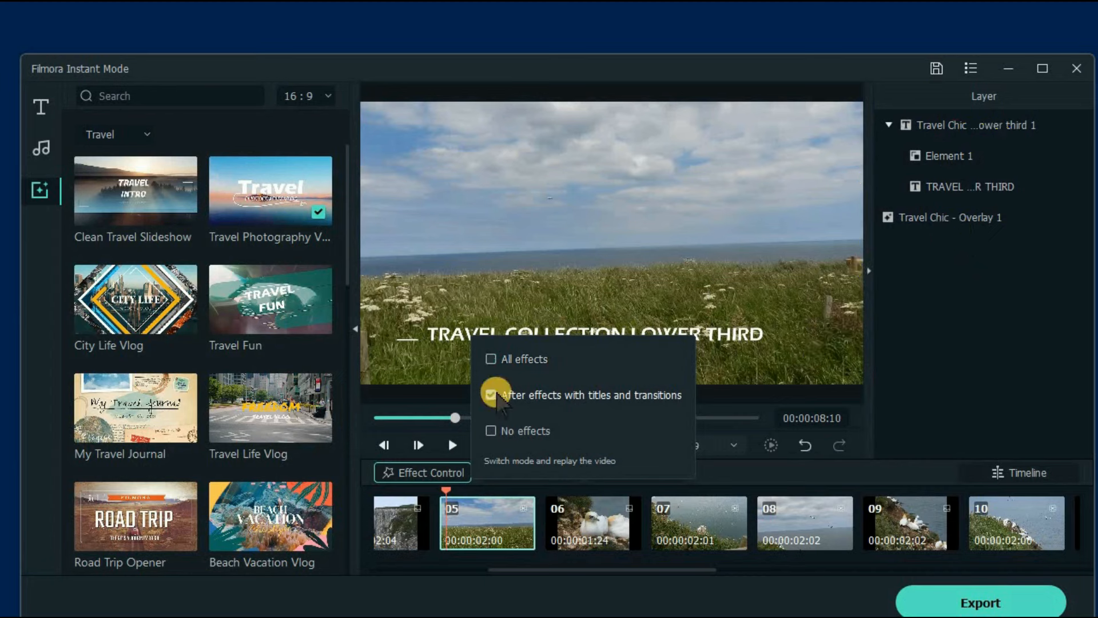
left_click(490, 395)
left_click(490, 430)
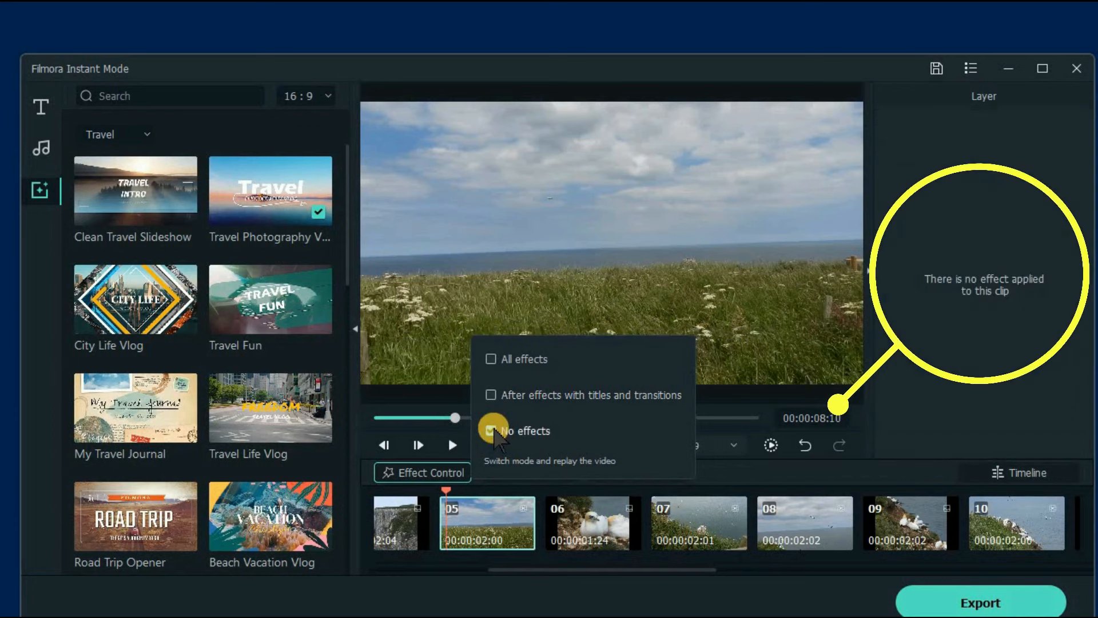
left_click(491, 359)
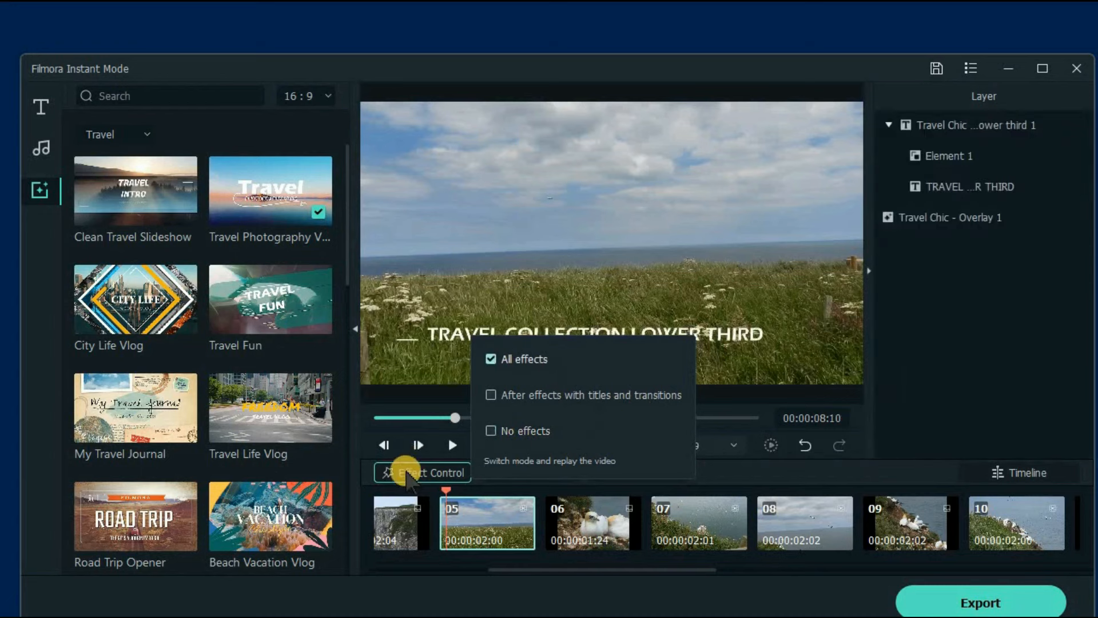
Open the music trimming window from the music settings and accept its selected section of the track
left_click(554, 473)
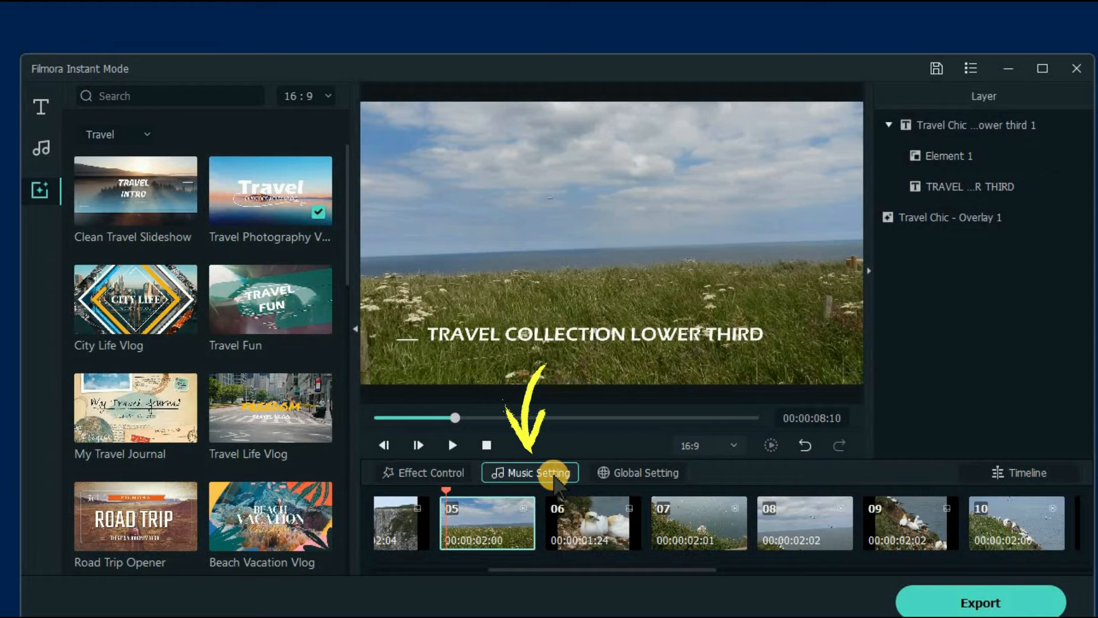
left_click(844, 309)
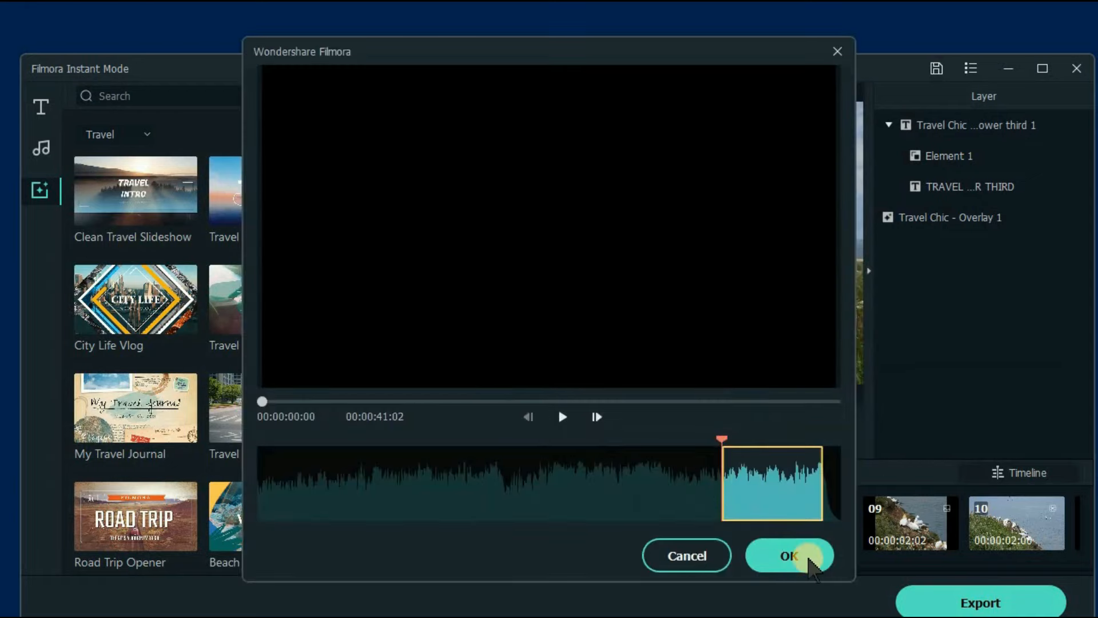
left_click(808, 558)
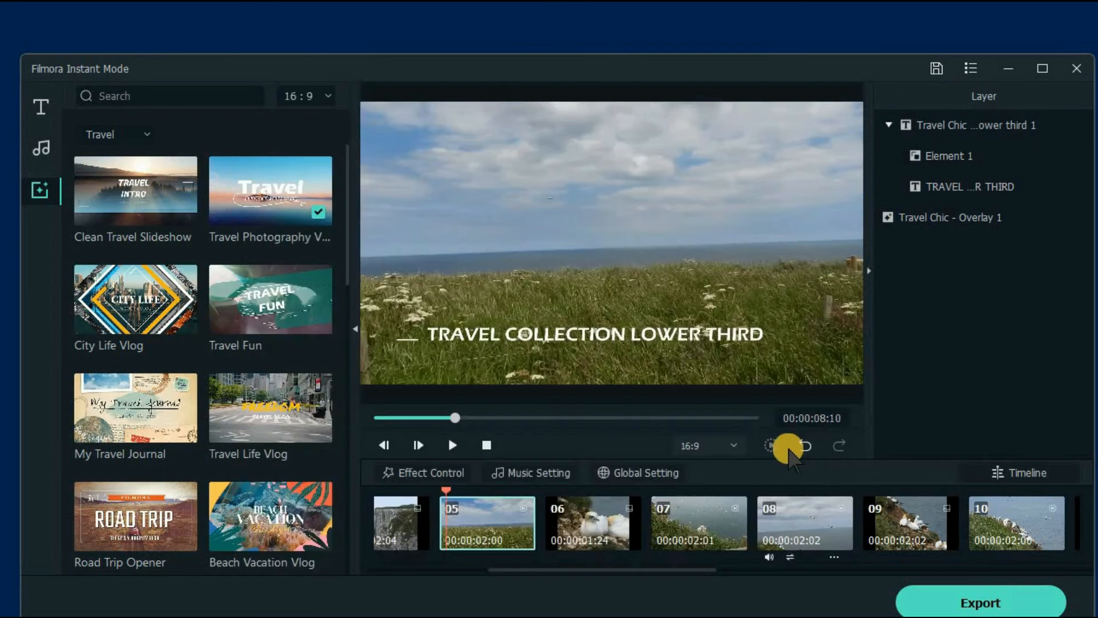
left_click(532, 472)
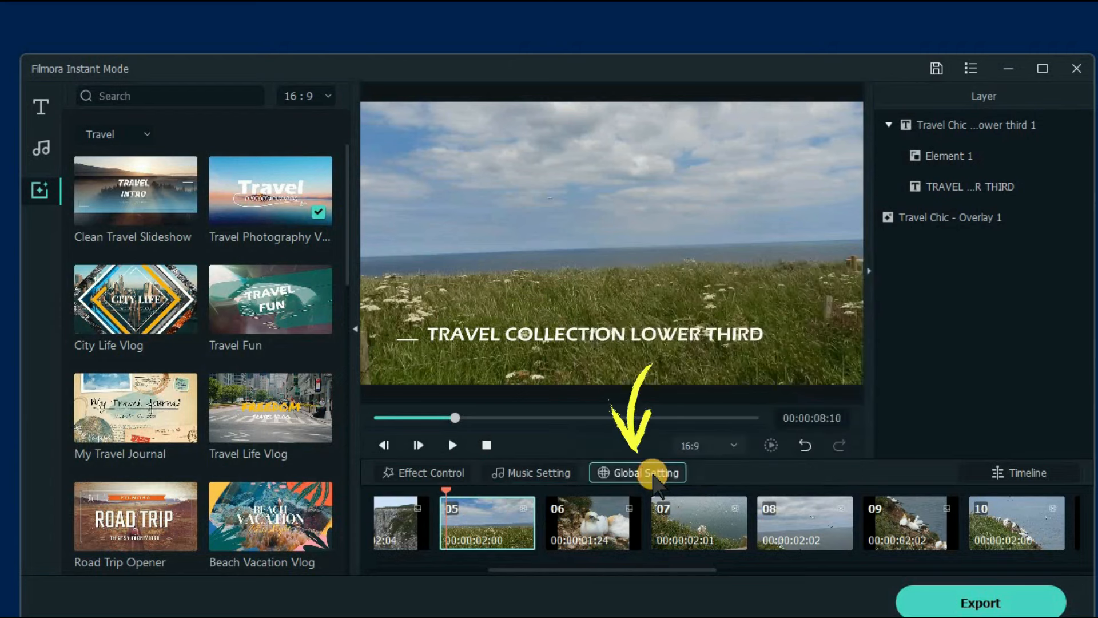
Set the text type for all titles to Cinzel Bold in the global settings
left_click(646, 472)
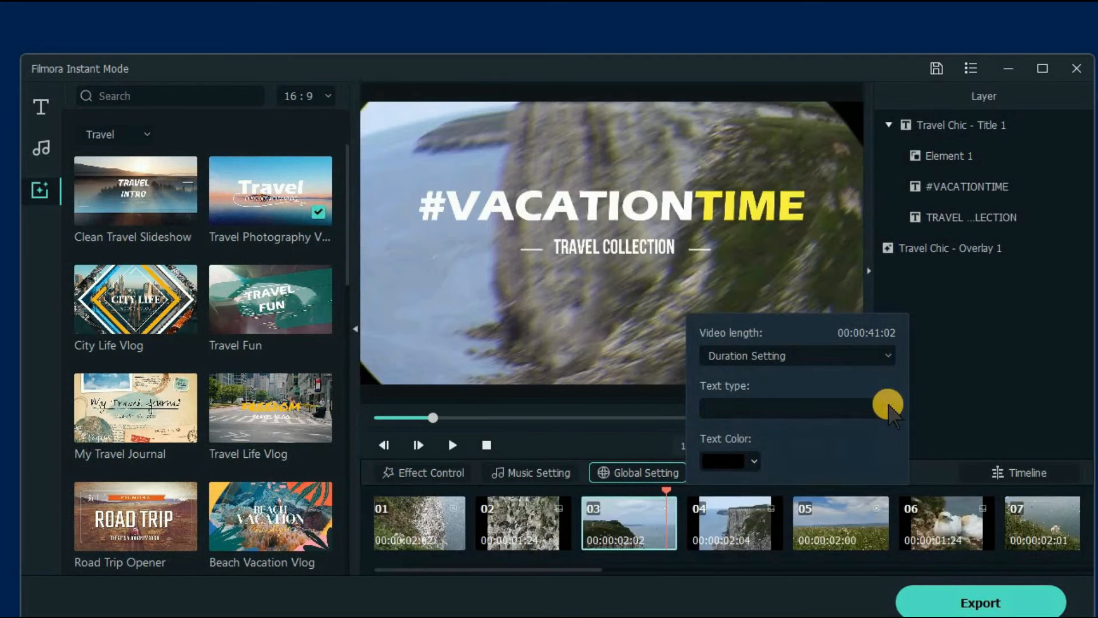
left_click(882, 404)
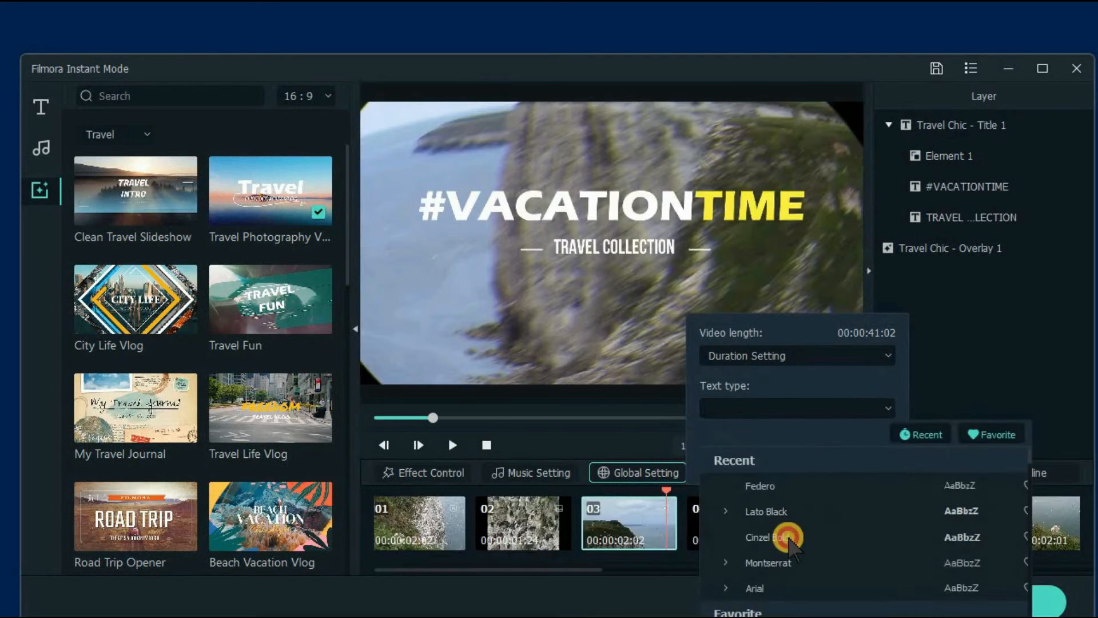
left_click(787, 538)
Try pink, olive green, dark blue and light lavender as the global text color
left_click(749, 458)
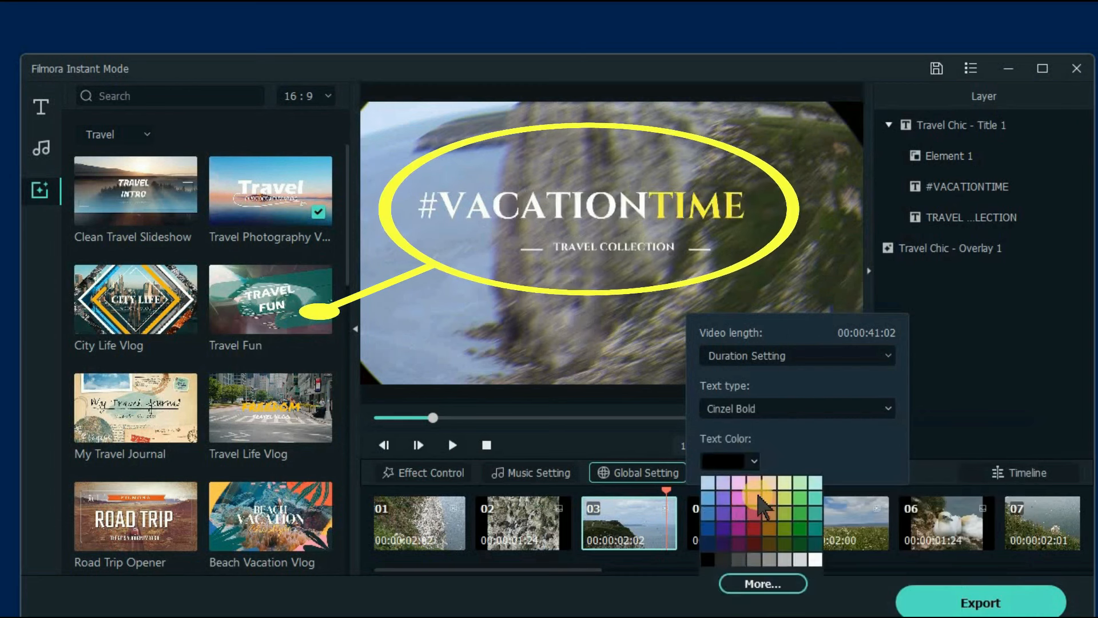
left_click(754, 496)
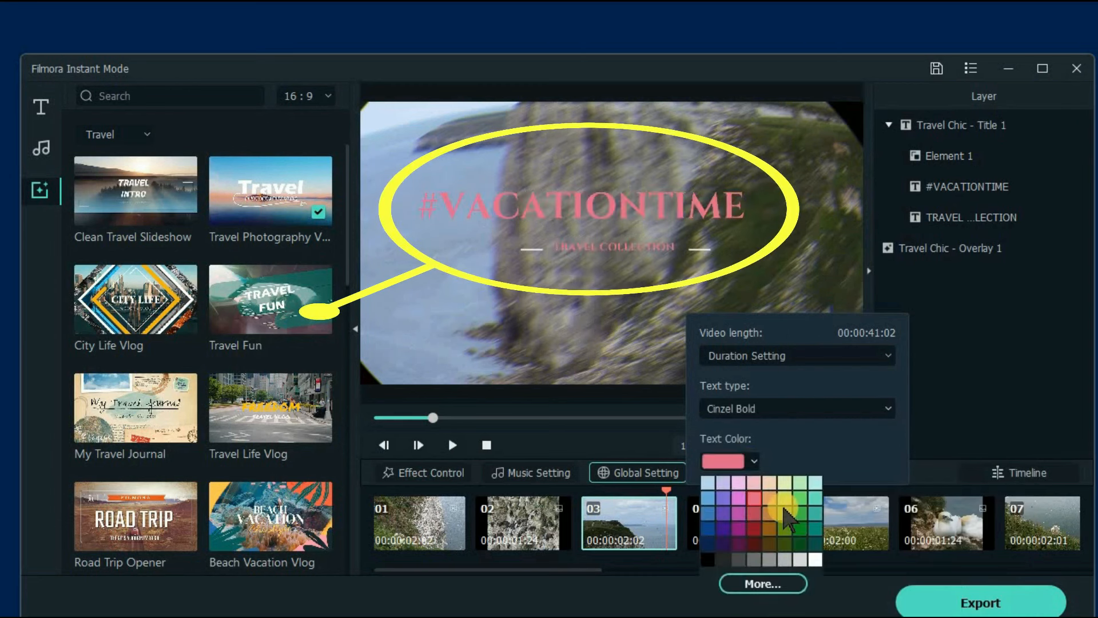
left_click(785, 512)
left_click(746, 461)
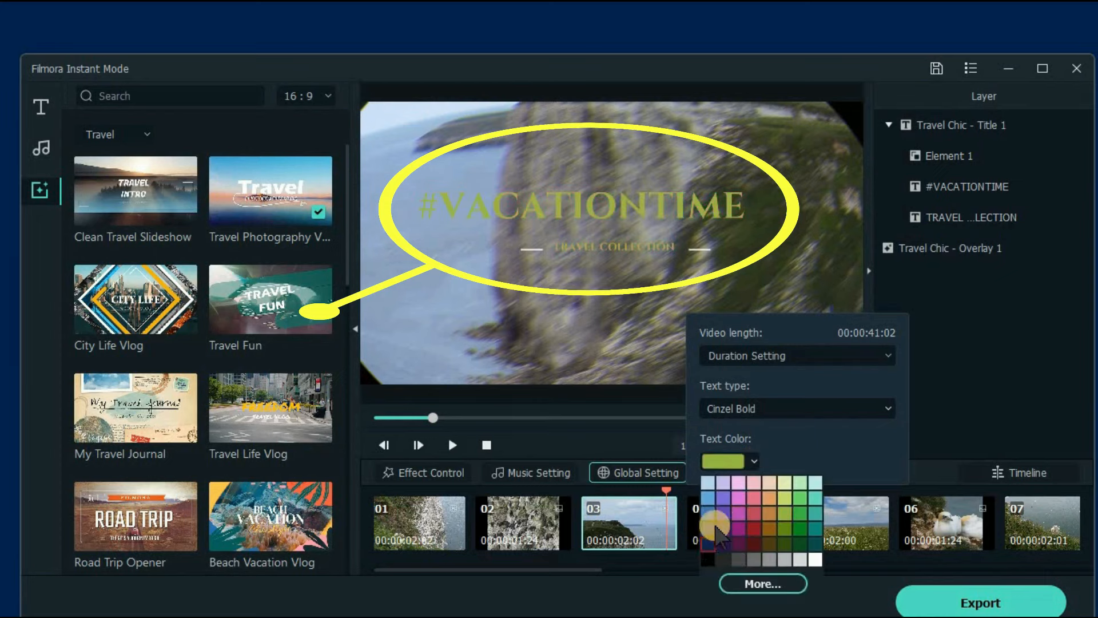
left_click(709, 532)
left_click(726, 463)
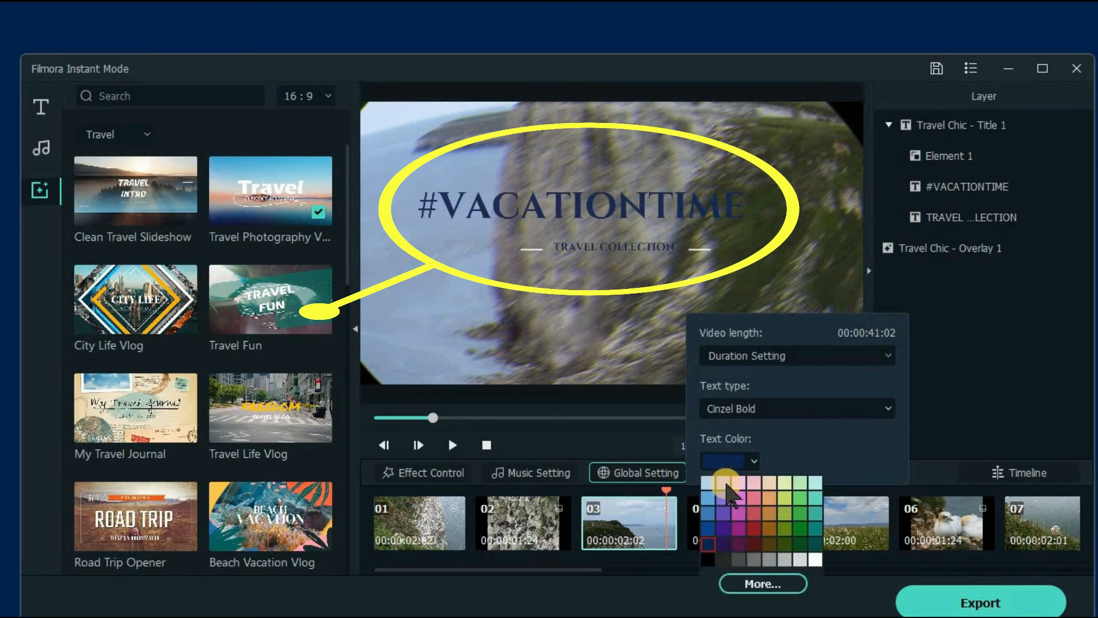
left_click(724, 484)
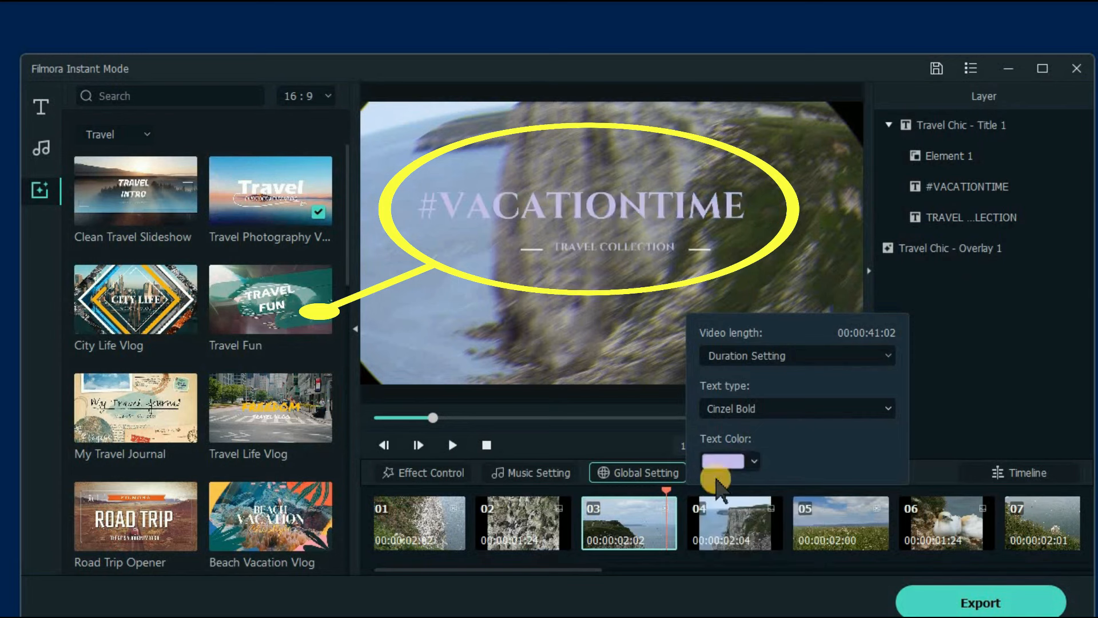
Set the global text color to white and leave the global settings
left_click(721, 461)
left_click(818, 556)
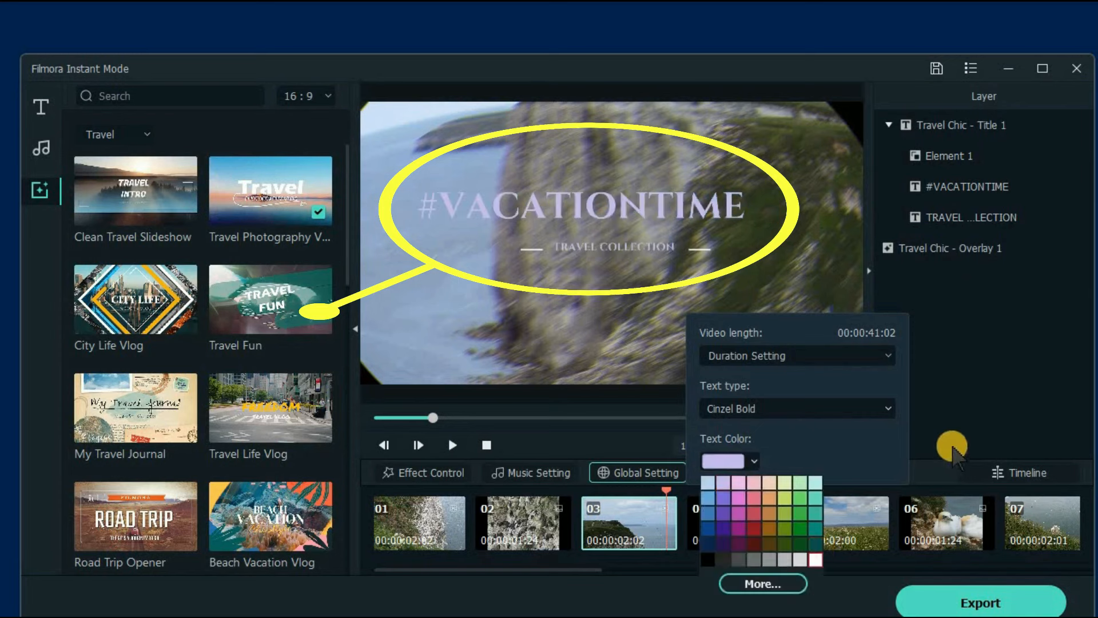
left_click(952, 449)
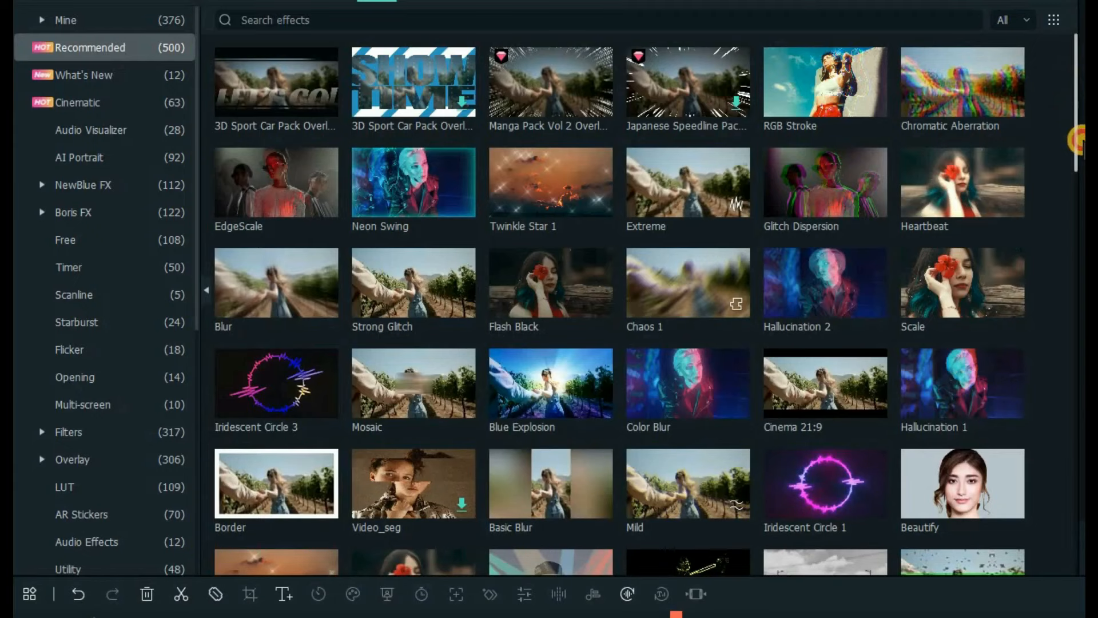
Browse the Recommended effects in the effects library
scroll(619, 303, "down", 4)
scroll(462, 375, "down", 7)
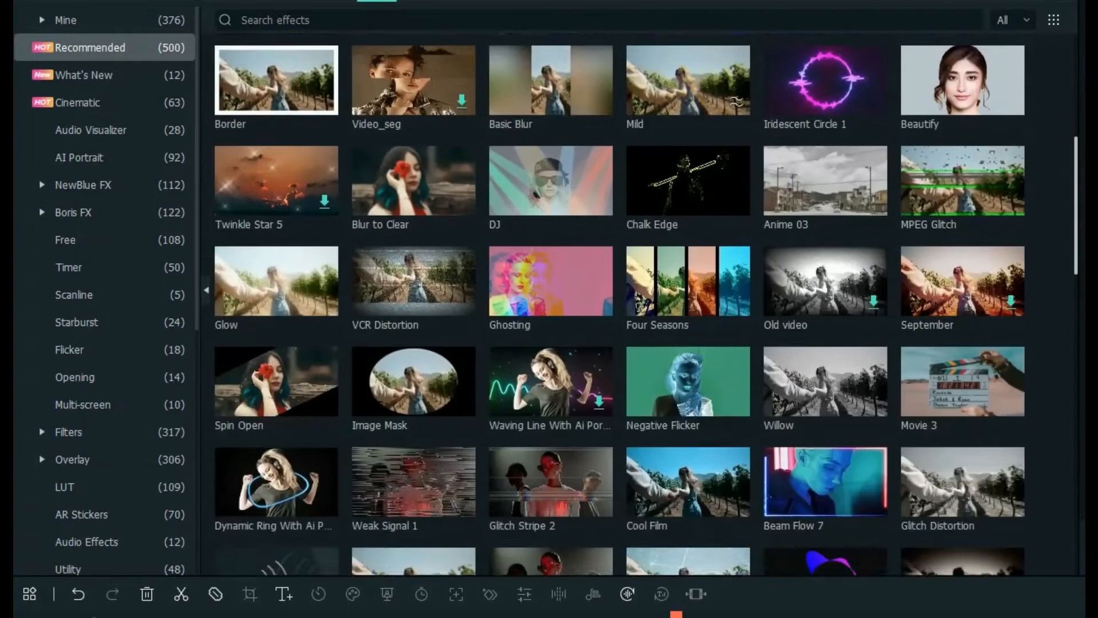
scroll(462, 375, "down", 3)
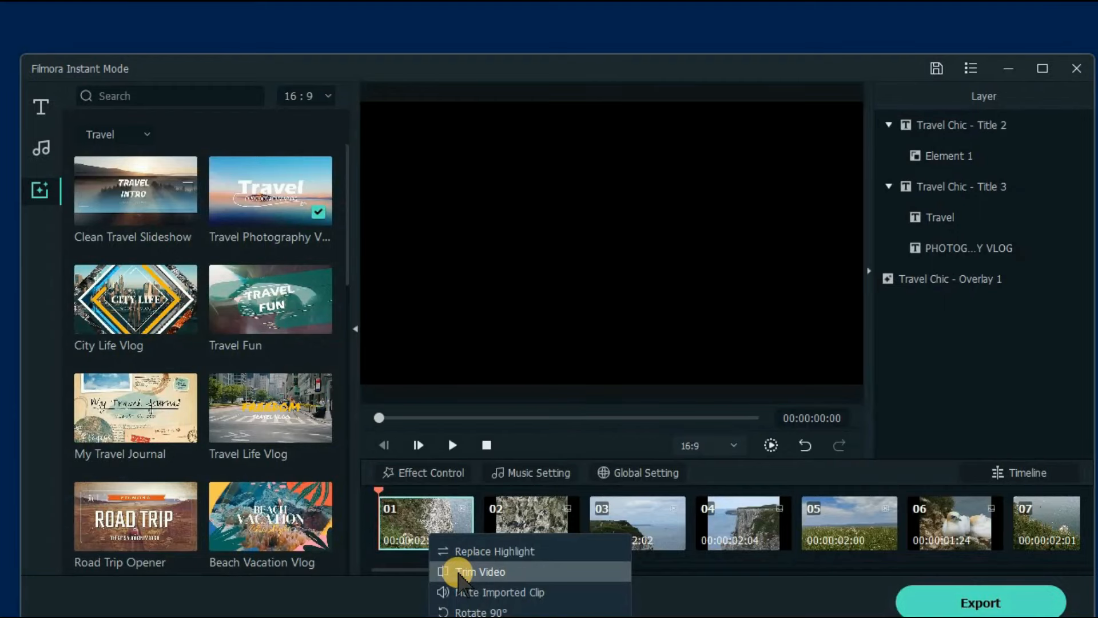
Open clip 01 for trimming, try shortening its kept section to about 1 second, and return to the slideshow editor
left_click(459, 571)
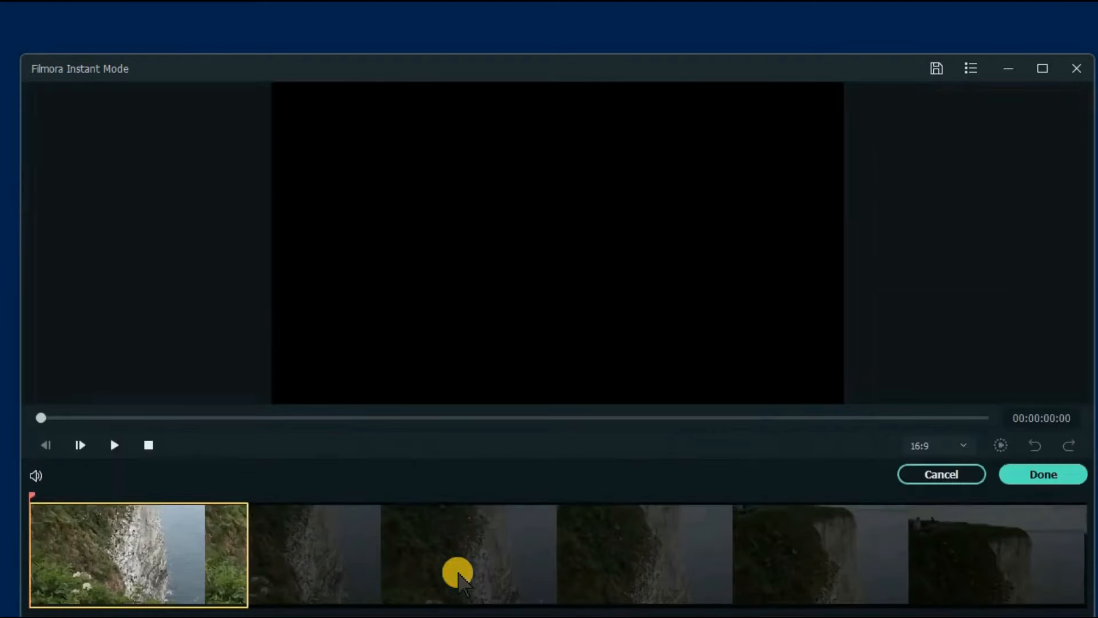
left_click_drag(248, 555, 162, 568)
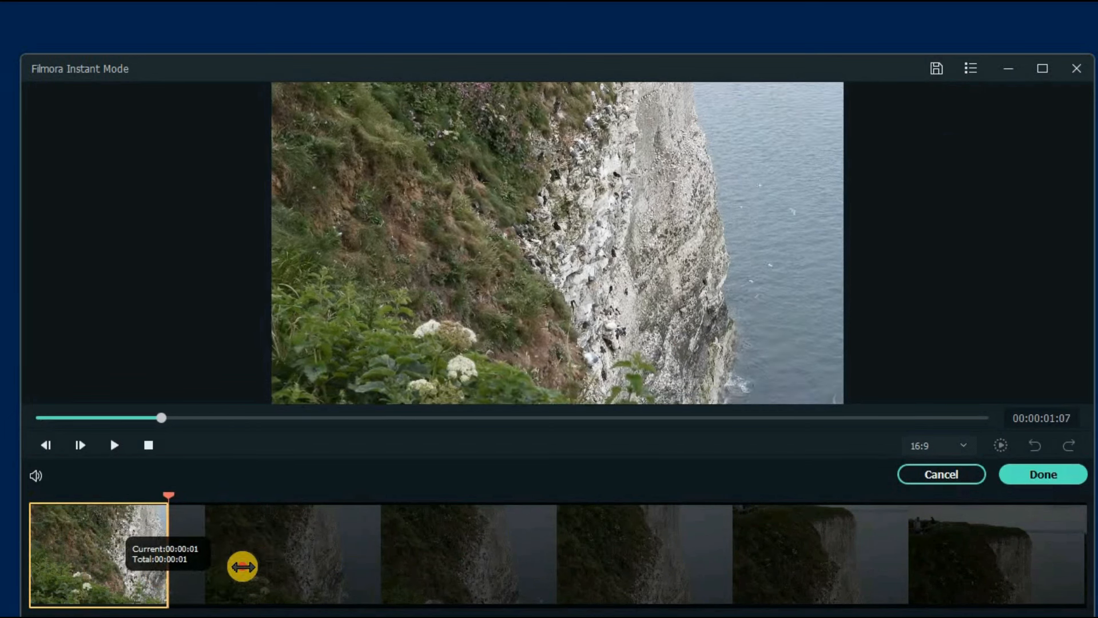
left_click_drag(325, 559, 256, 583)
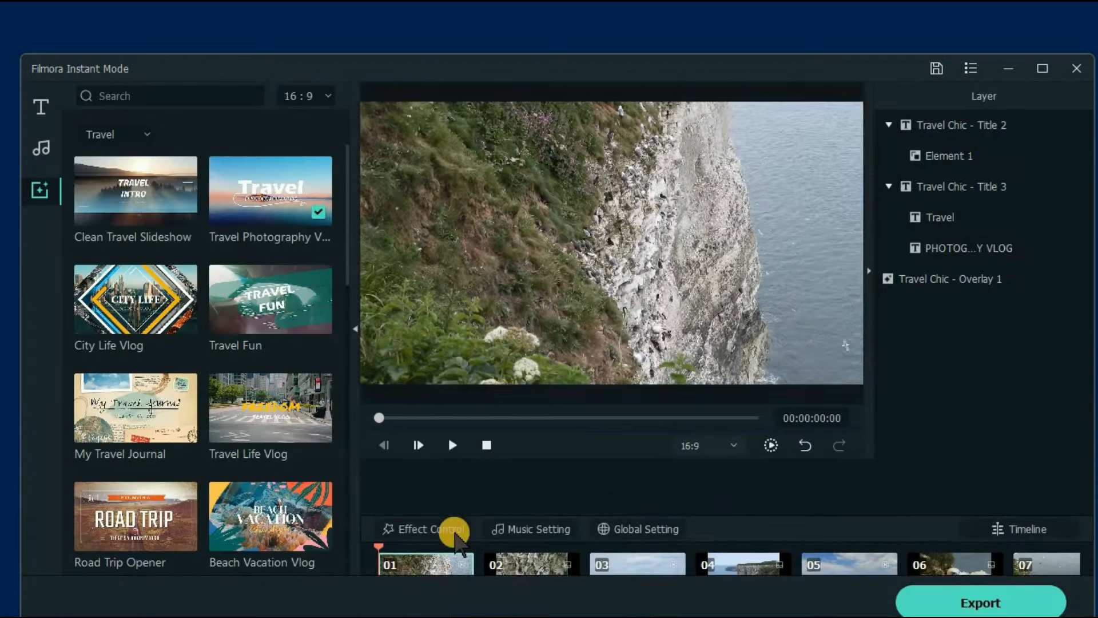
right_click(453, 531)
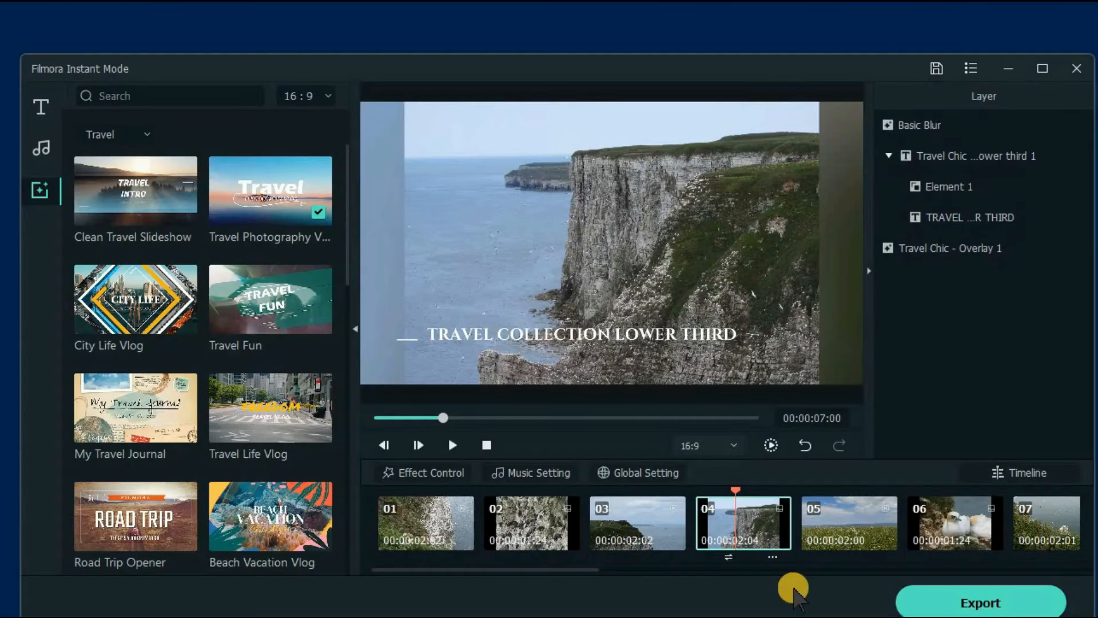
Try rotating clip 04 by 90° and undo the rotation
right_click(736, 512)
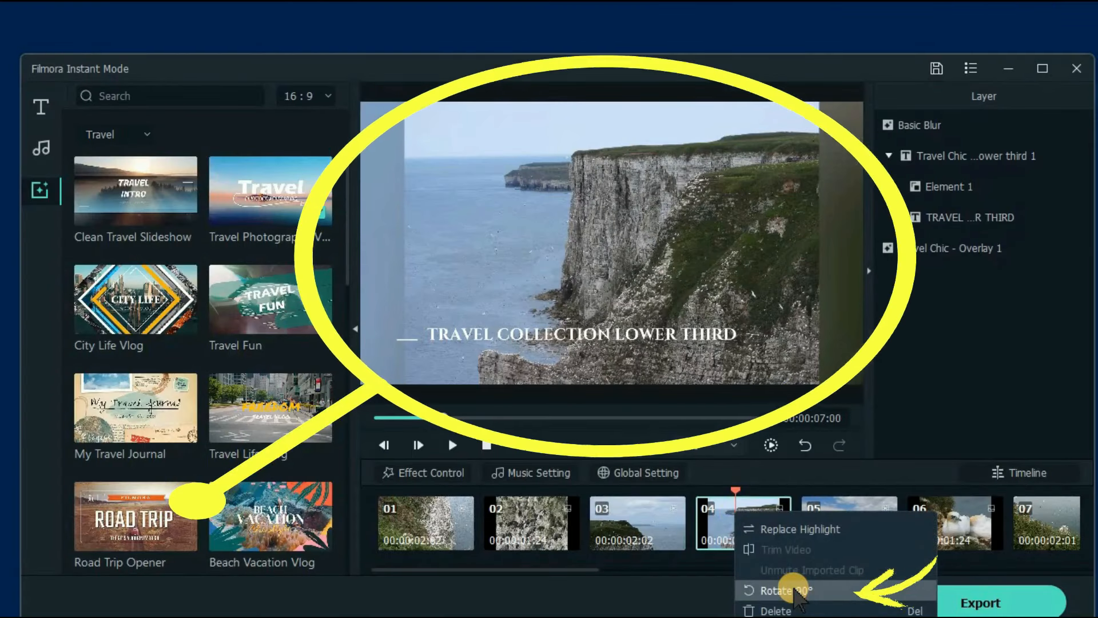
left_click(797, 590)
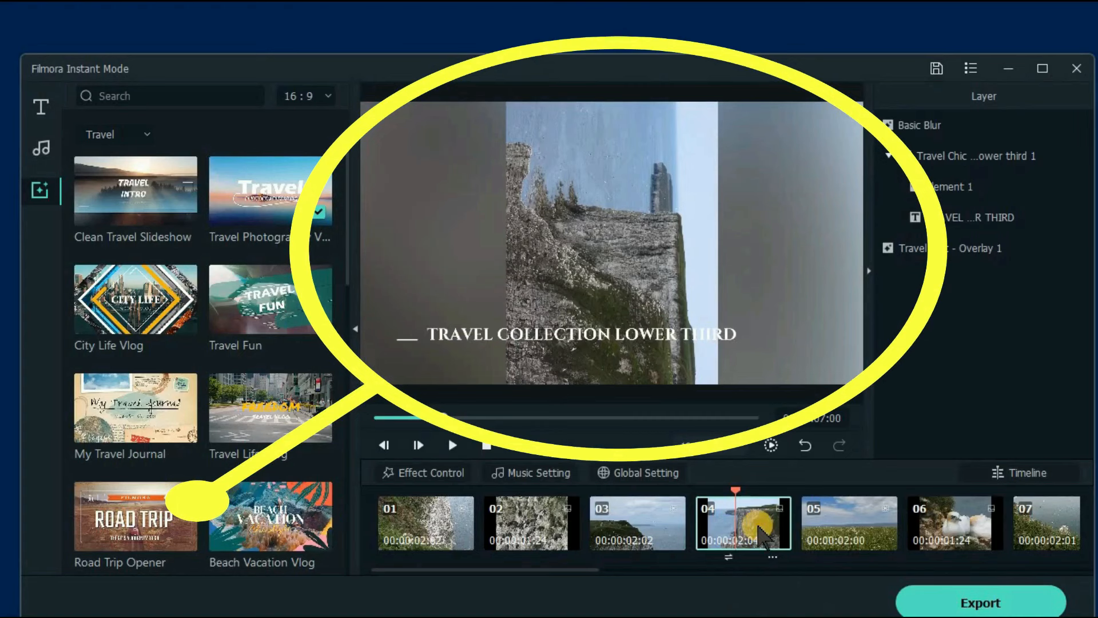
right_click(760, 533)
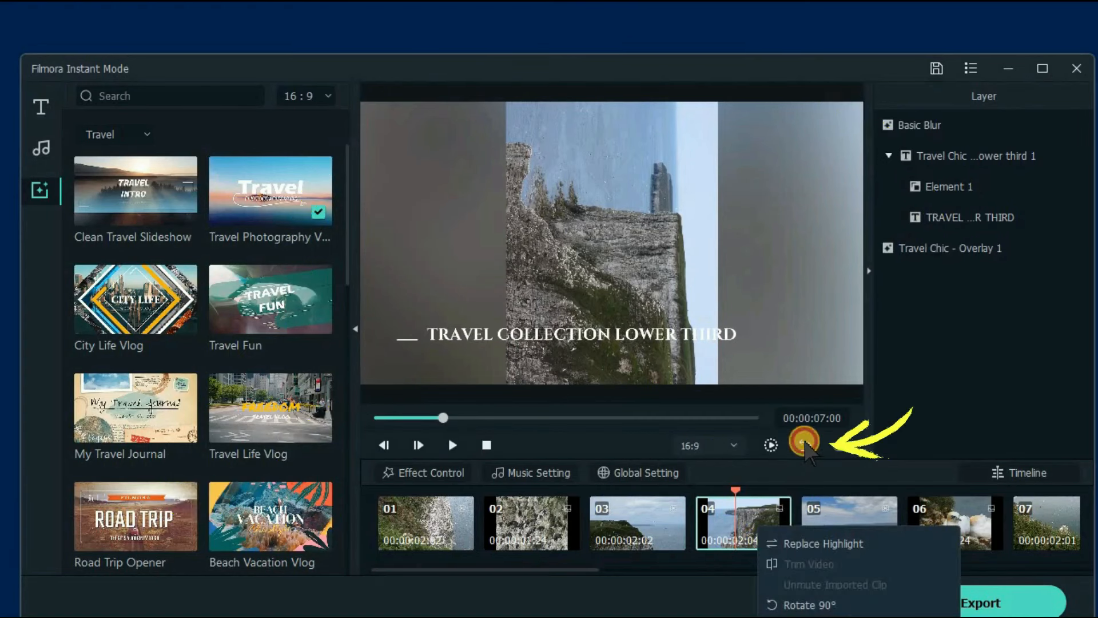
left_click(803, 445)
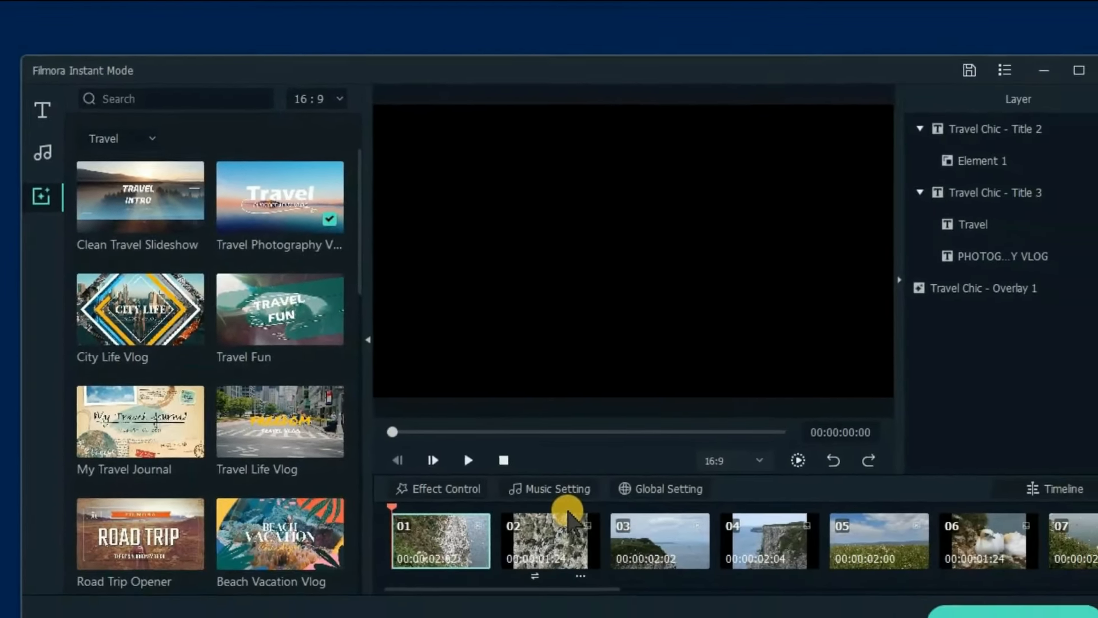
Go to the opening title at the start of the slideshow and change its "Travel" text to "MY New Video"
left_click(409, 431)
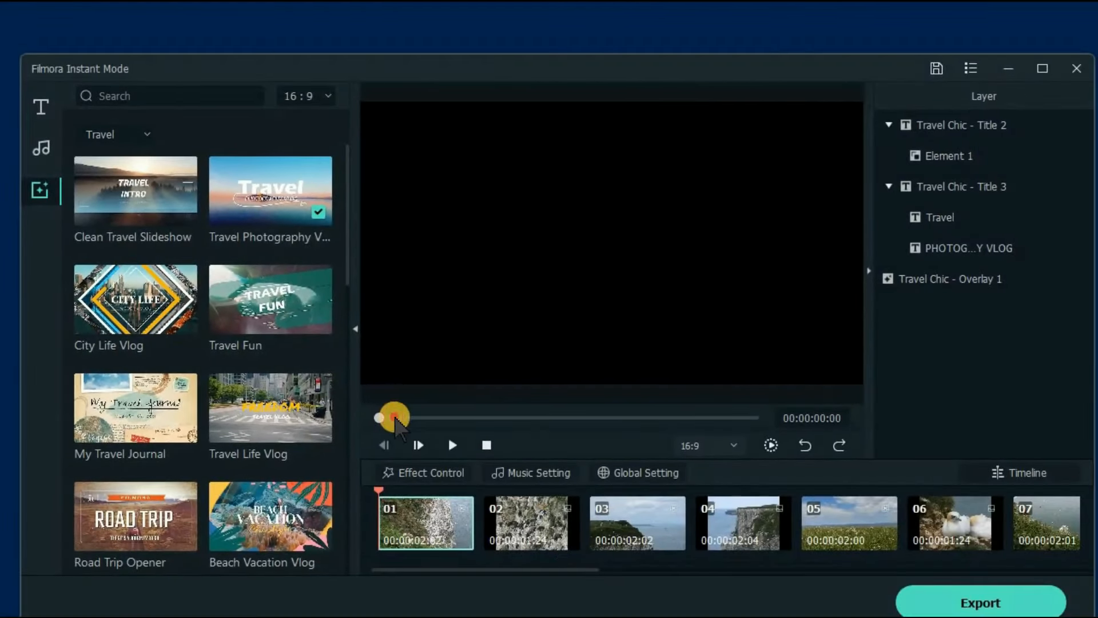
left_click(401, 417)
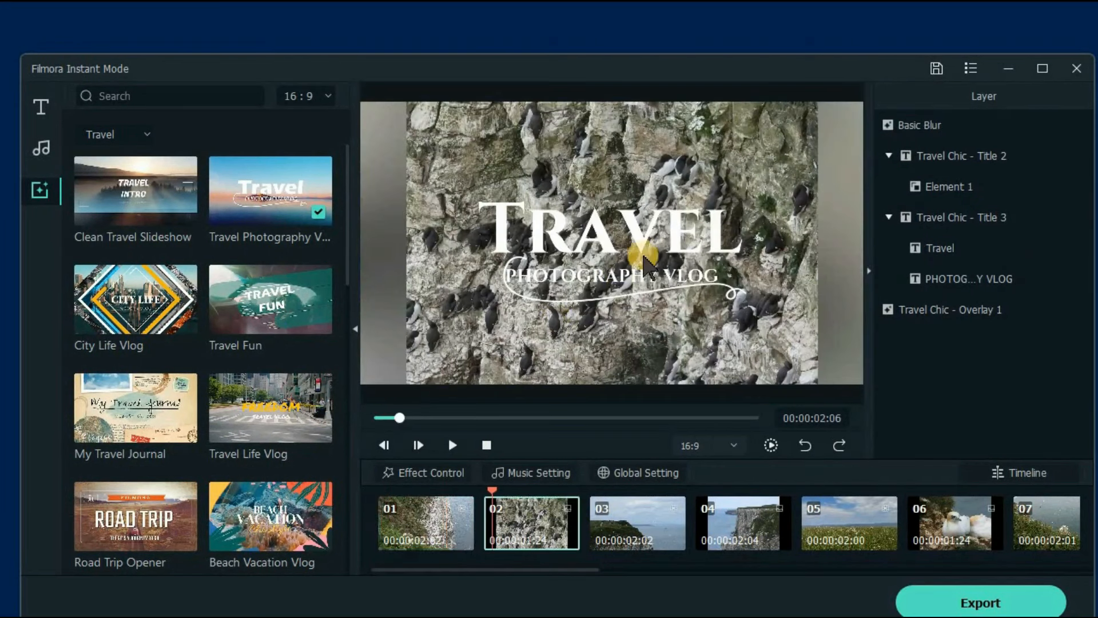
left_click(631, 232)
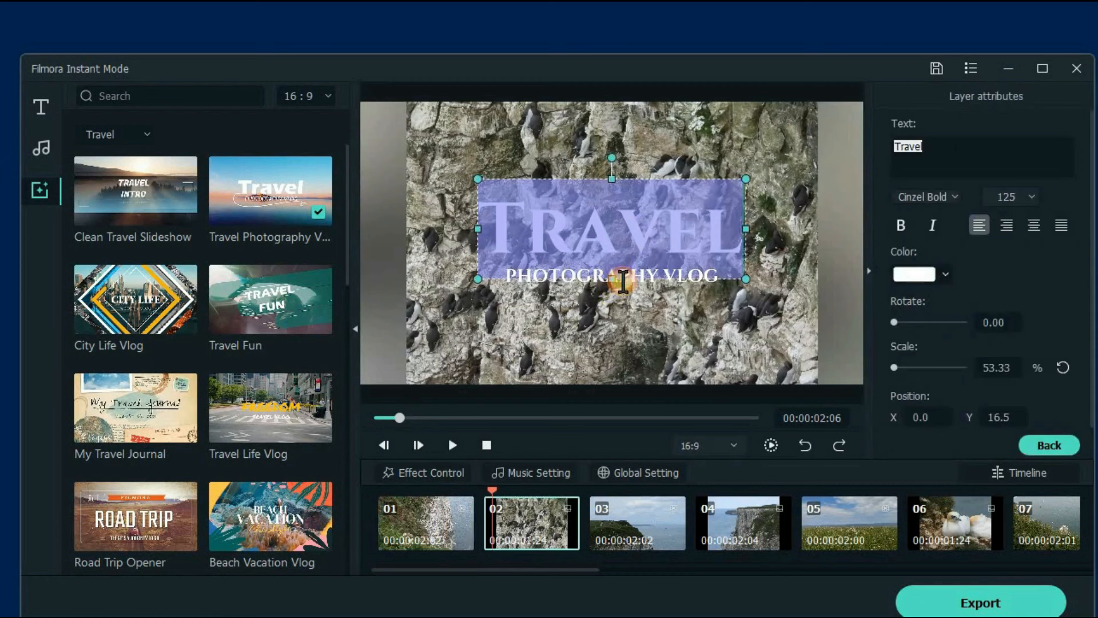
left_click(622, 279)
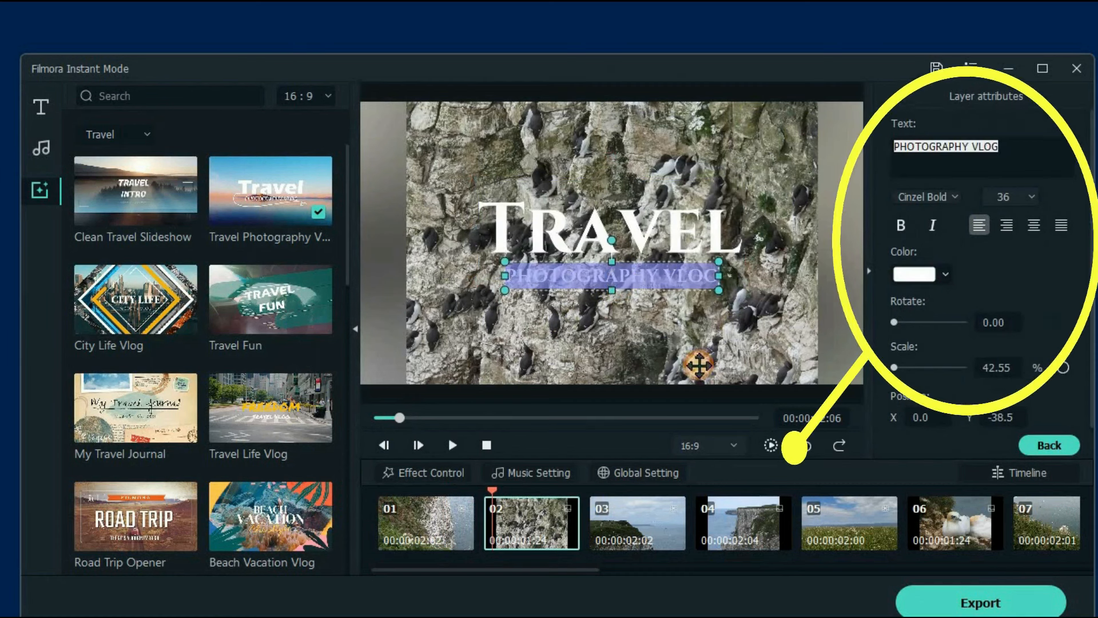
left_click(699, 348)
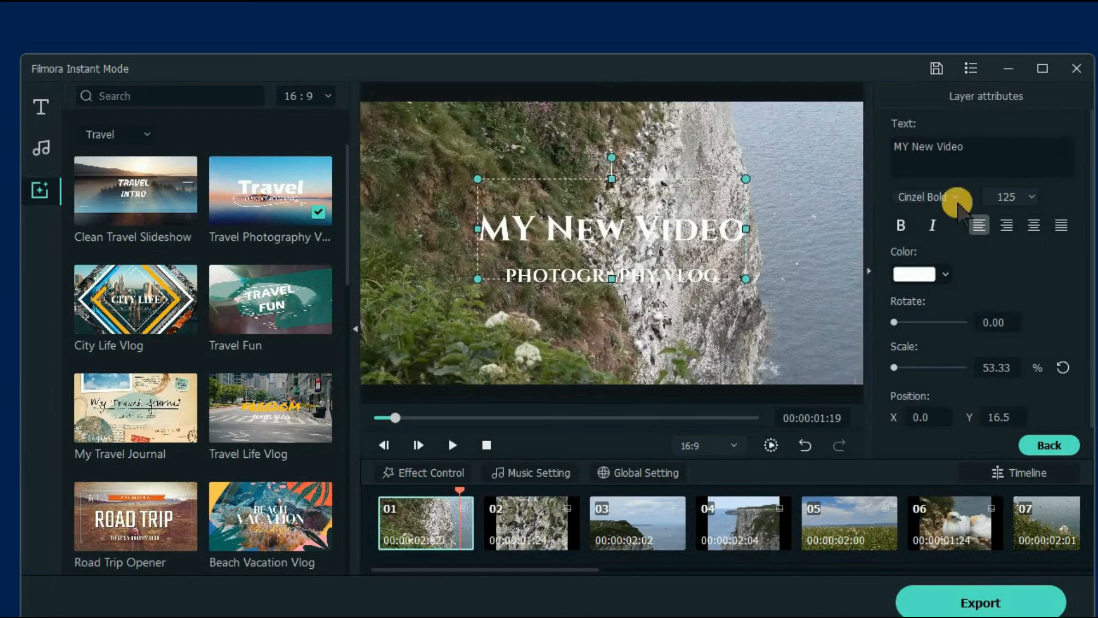
left_click(937, 146)
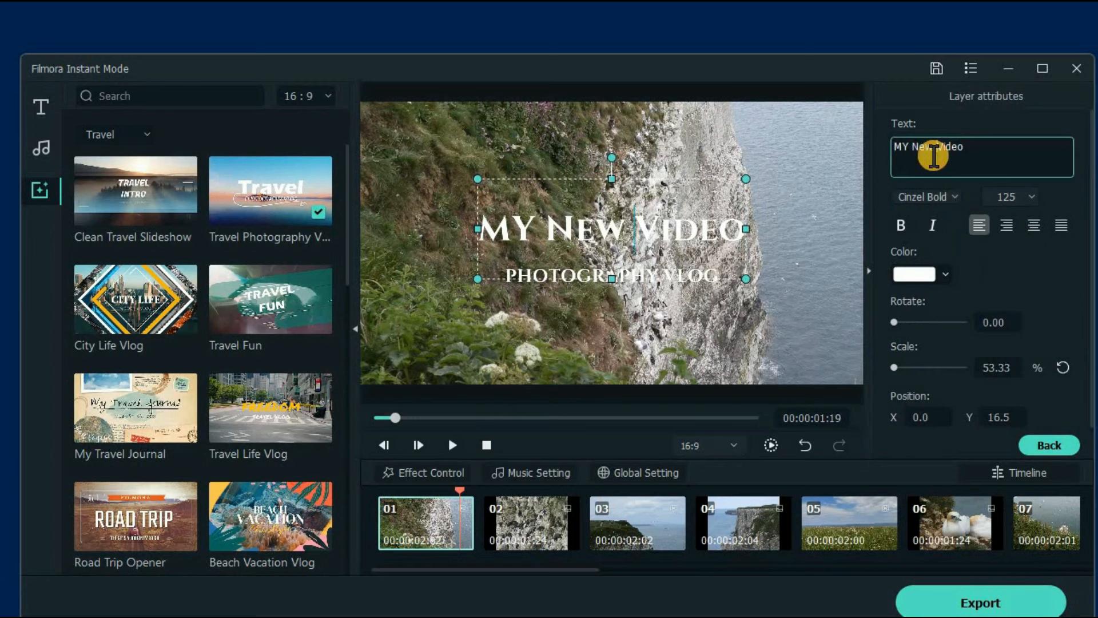
key("Return")
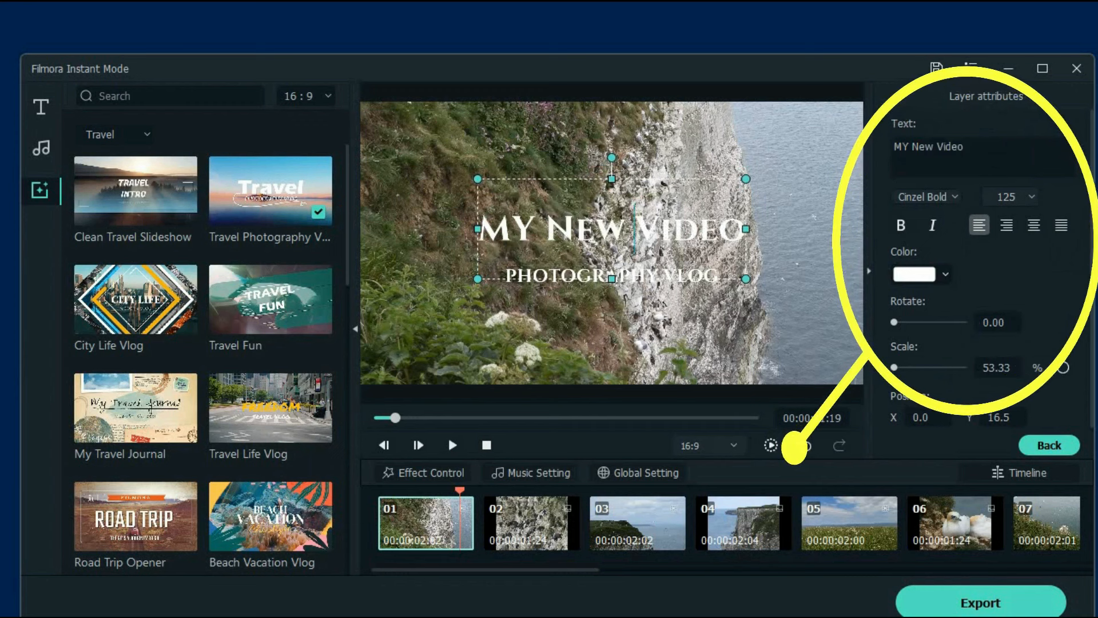
Set the "MY New Video" title text to the Lato Black font at size 100
left_click(956, 201)
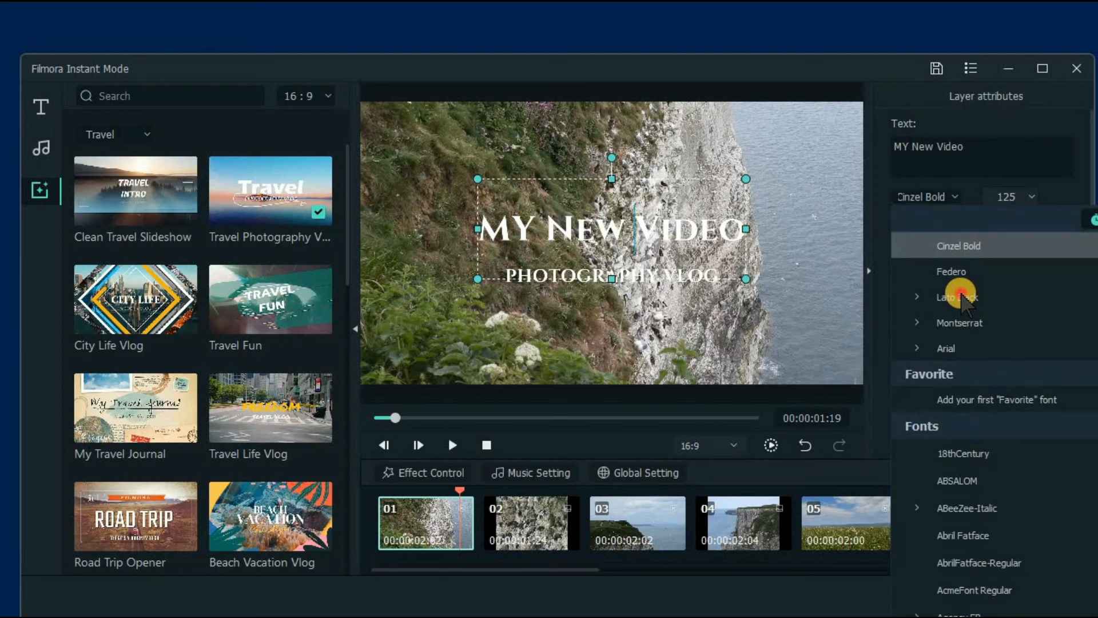
left_click(960, 297)
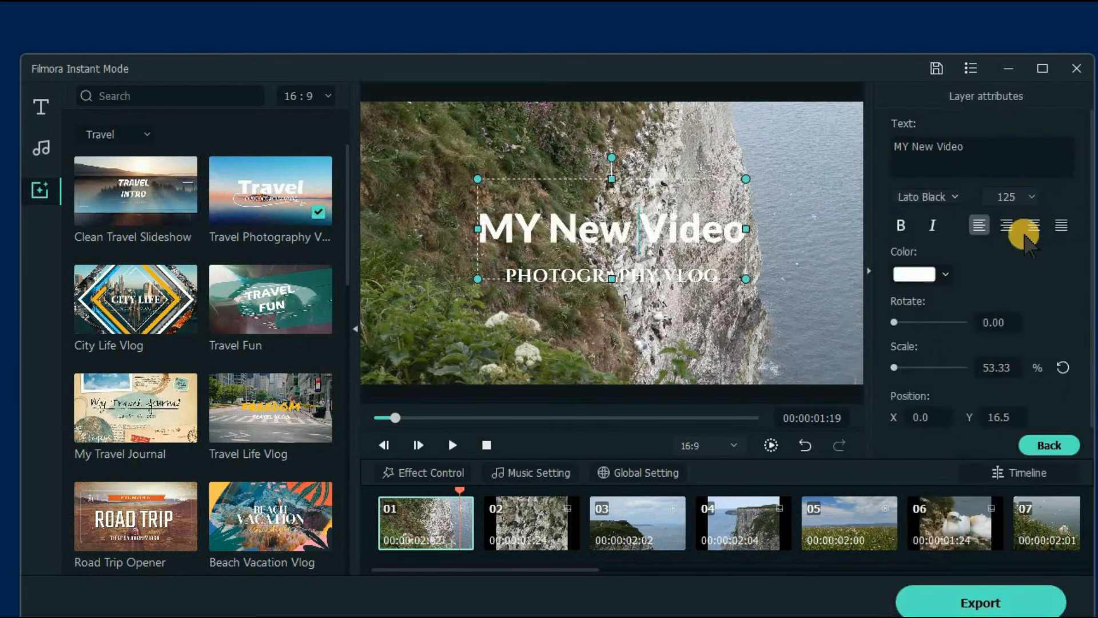
left_click(1012, 196)
scroll(990, 286, "down", 2)
left_click(989, 282)
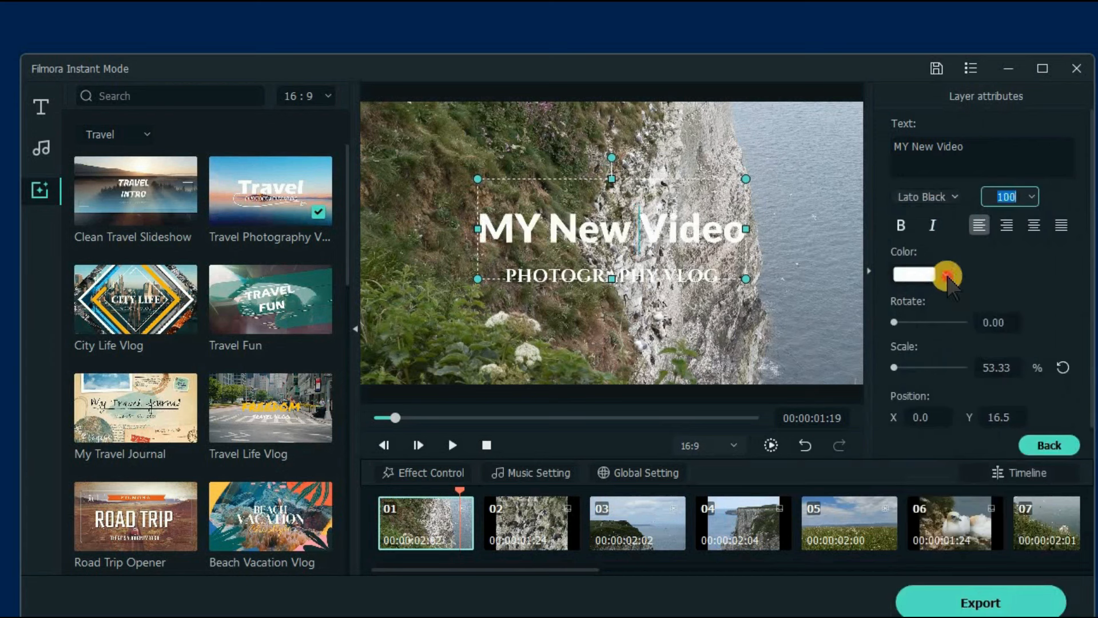
Try pink for the "MY New Video" text and set its color to dark purple
left_click(947, 276)
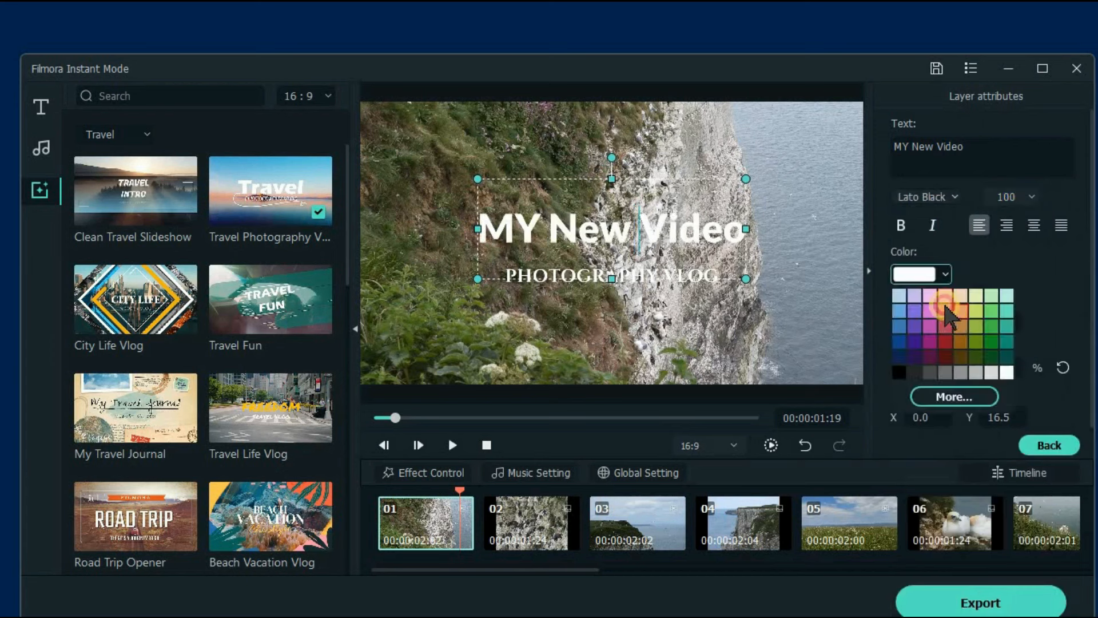
left_click(945, 308)
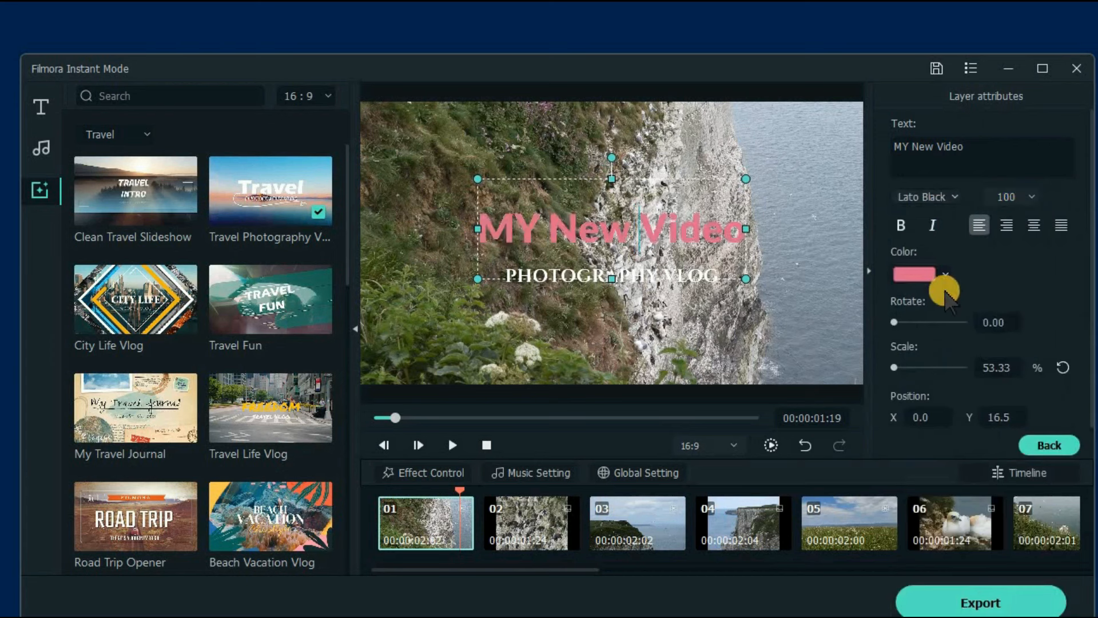
left_click(941, 277)
left_click(915, 341)
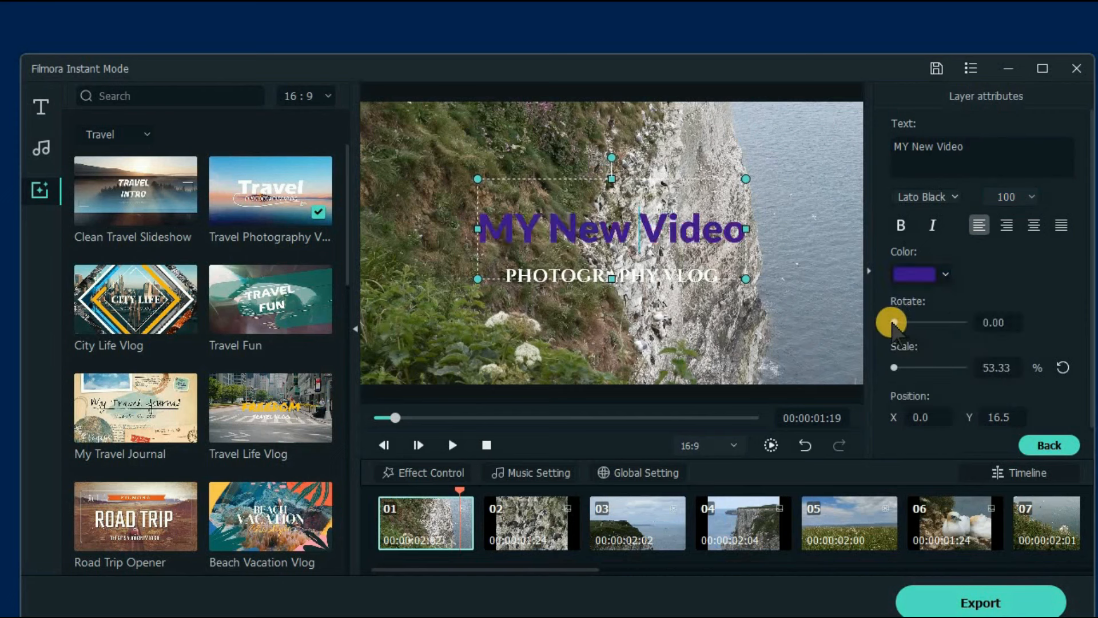
Try rotating the "MY New Video" text to 8.78, scaling it to 3658.54% and moving it to Y 62.5
left_click_drag(901, 324, 915, 367)
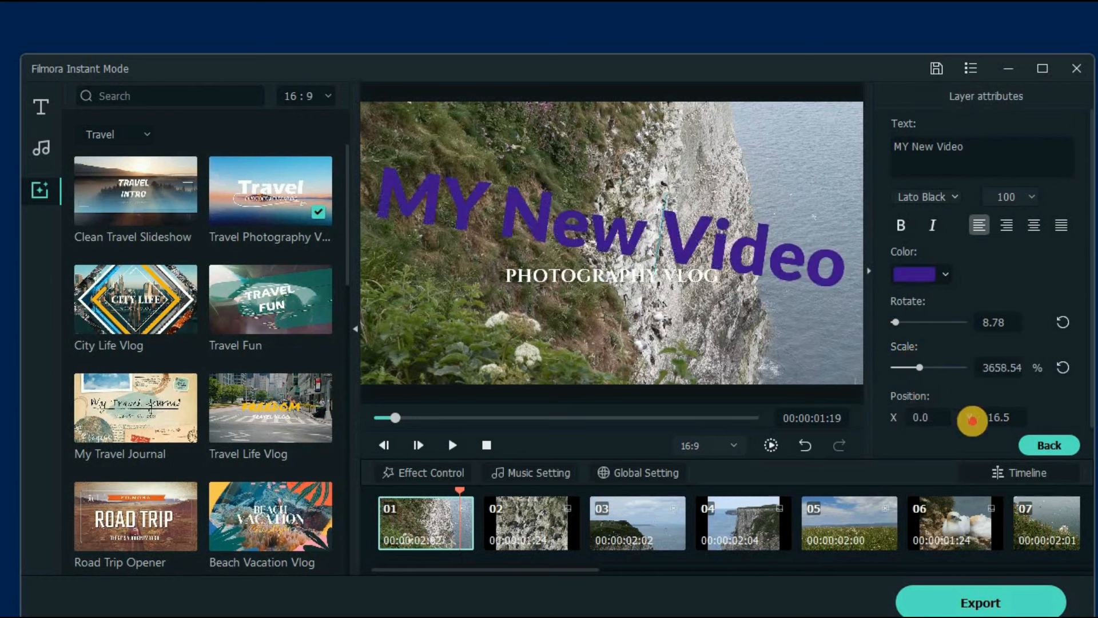
left_click(991, 413)
left_click_drag(991, 413, 988, 429)
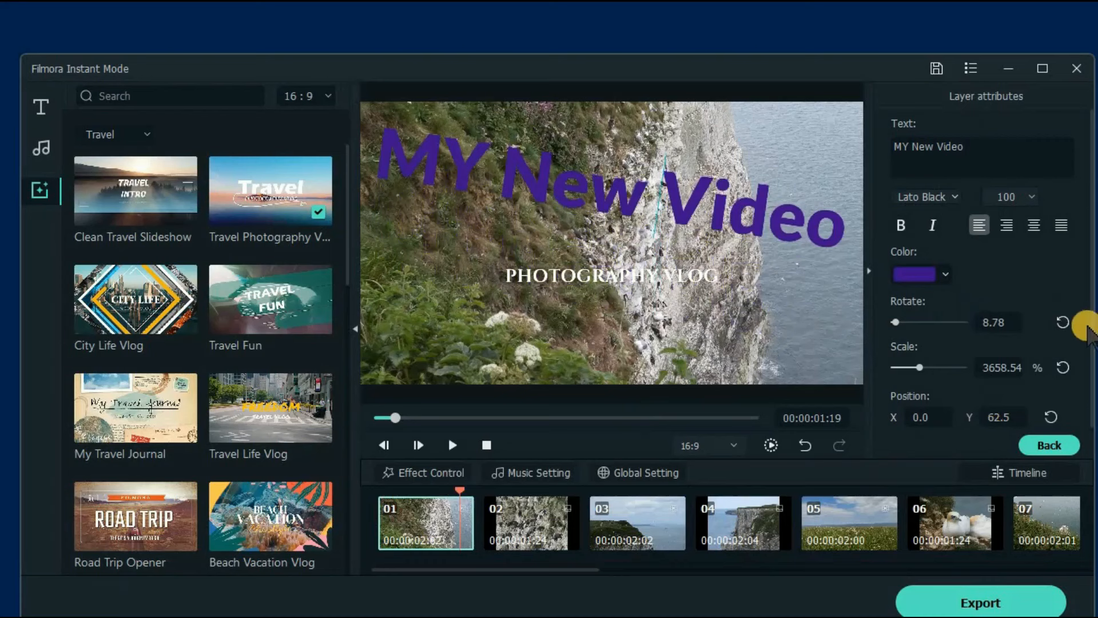
Reset the rotation, scale and position of the "MY New Video" text and return to the layer list
left_click(1064, 322)
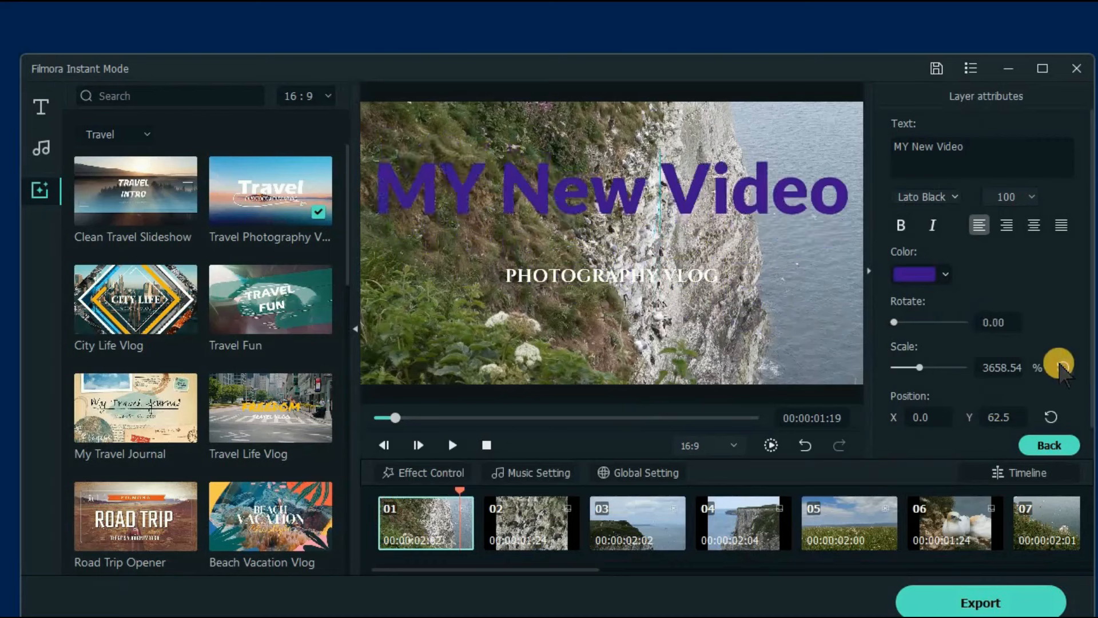
left_click(1062, 367)
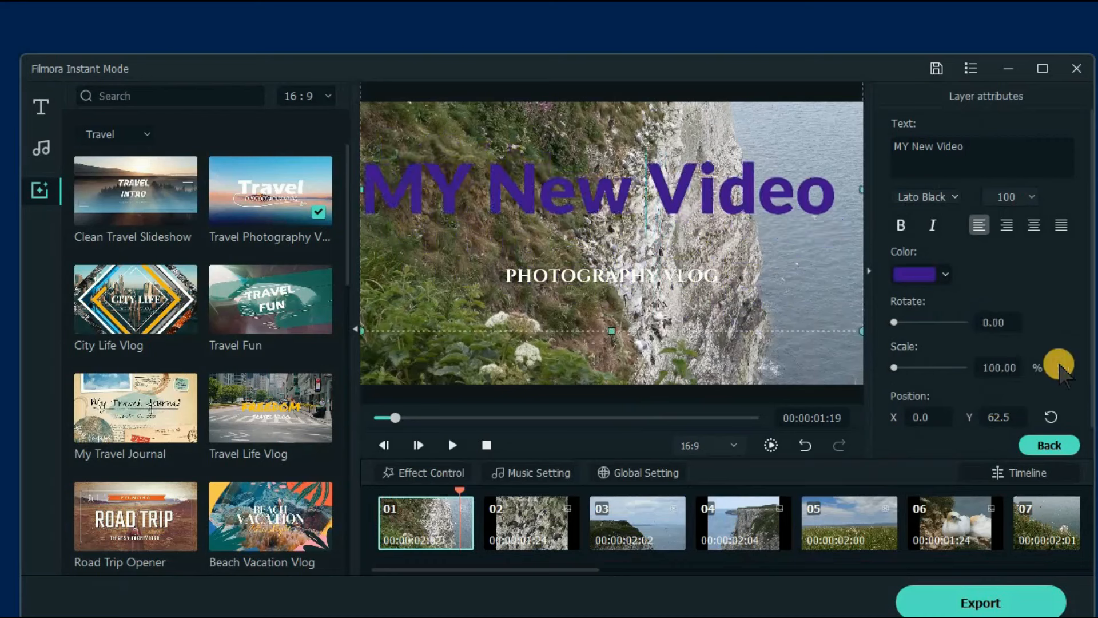
left_click(1050, 414)
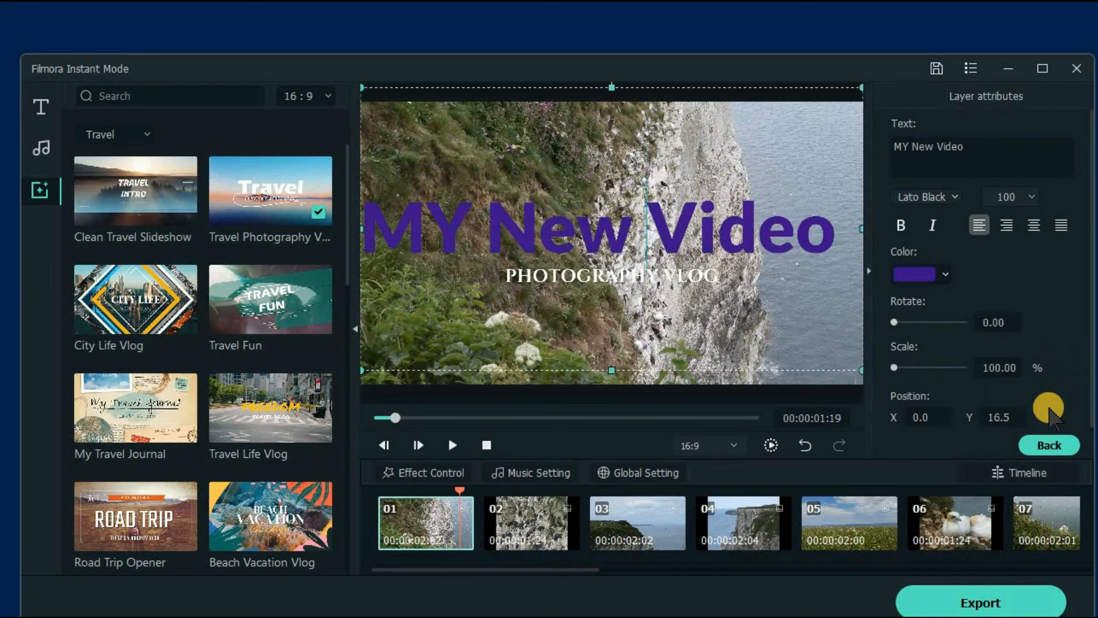
left_click(1055, 444)
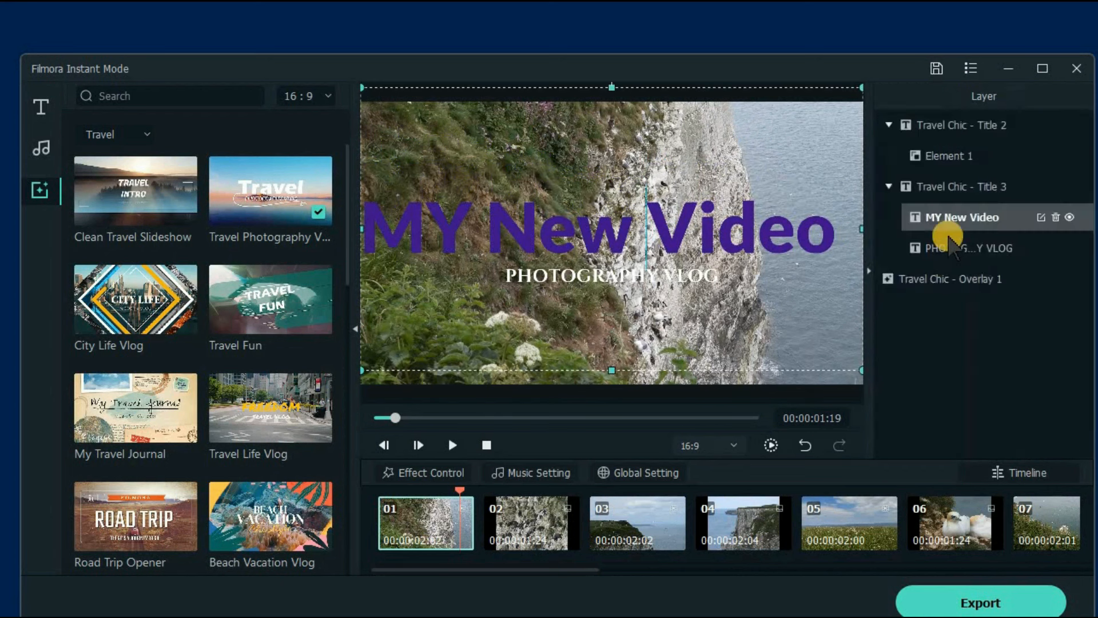
Clear the "TRAVEL COLLECTION" text below the #VACATIONTIME title in clip 03 and return to the layer list
left_click(950, 245)
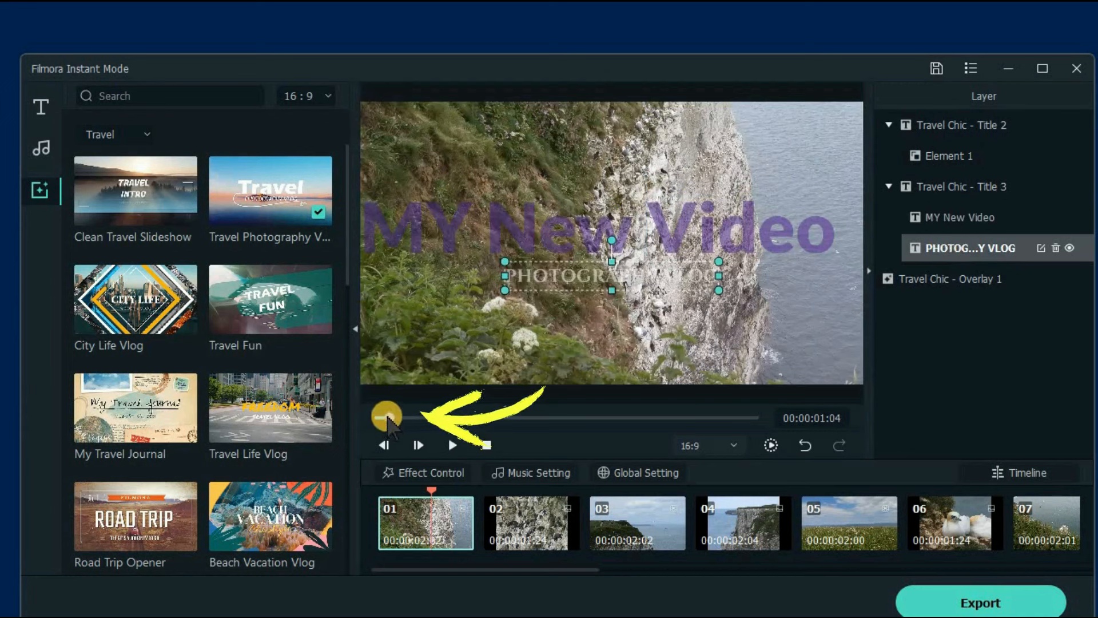
left_click_drag(388, 423, 430, 416)
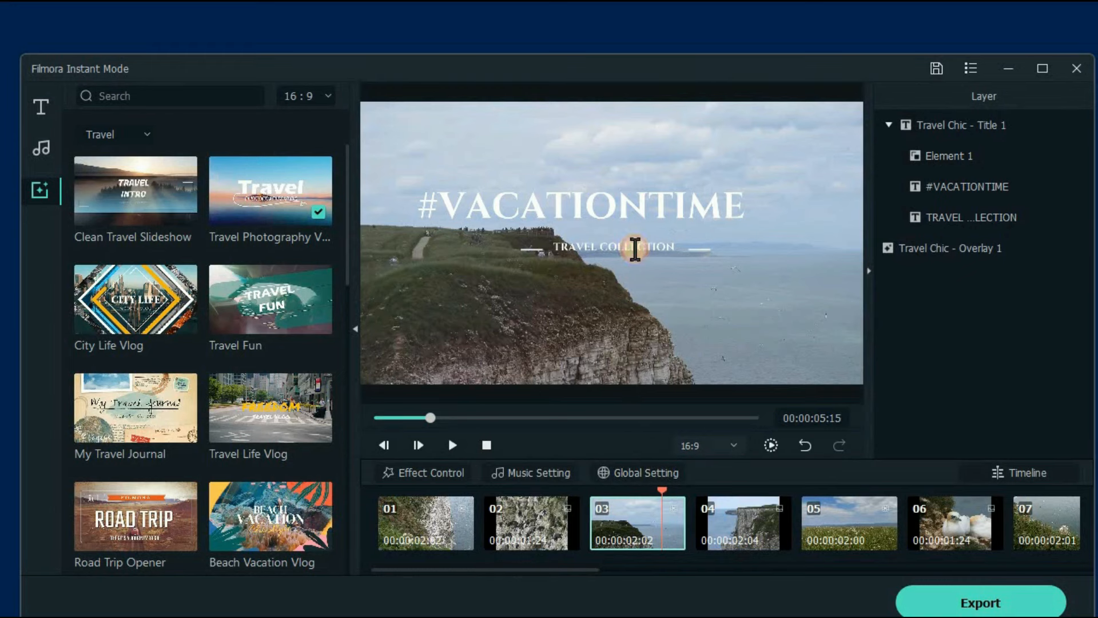
left_click(636, 249)
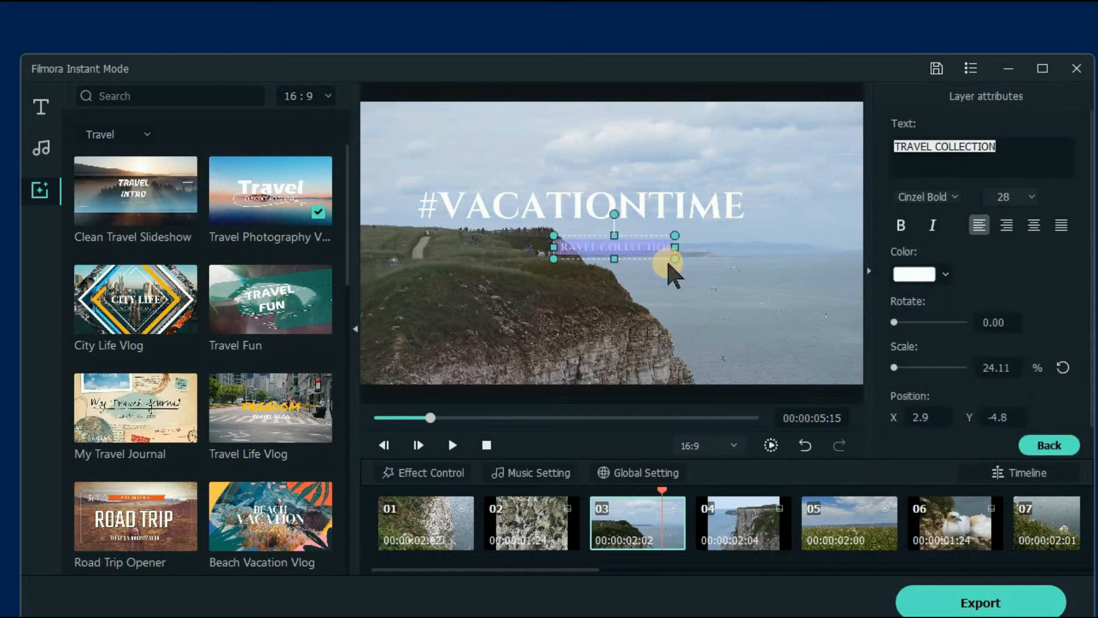
key("BackSpace")
left_click(1029, 445)
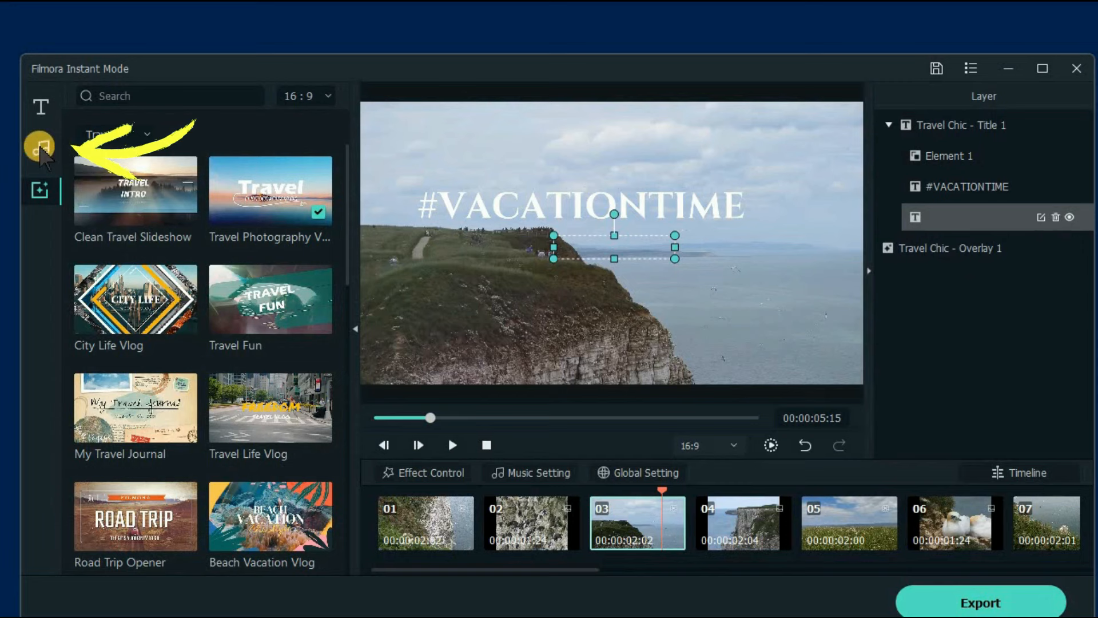
Browse the music categories and tracks in the music library and preview Present Moment and the Feet on Wood track
left_click(41, 150)
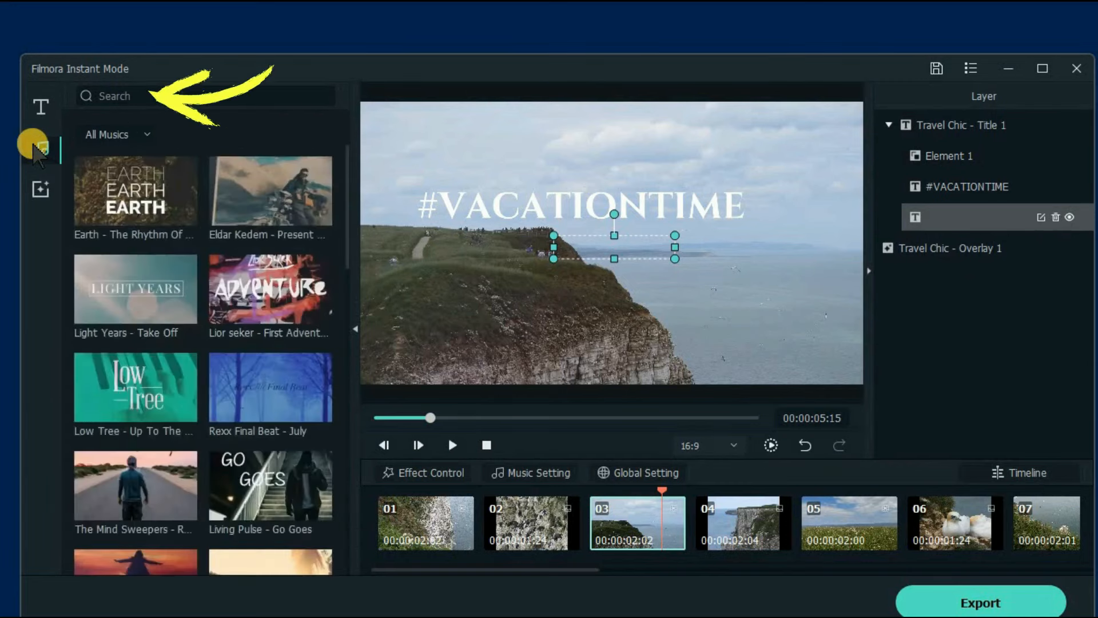
left_click(130, 133)
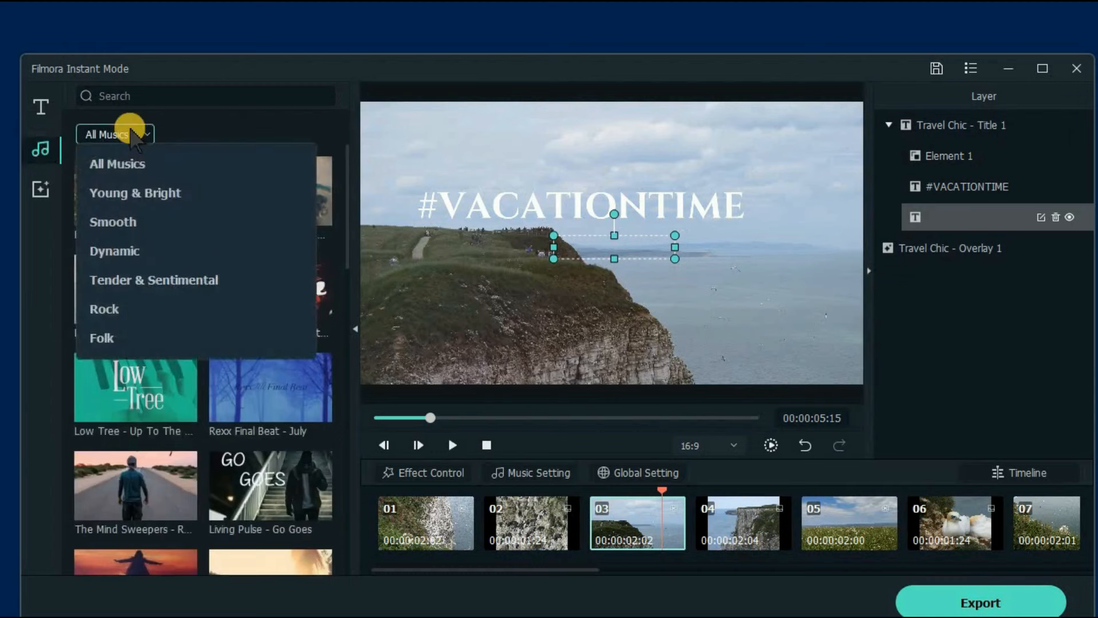
left_click(267, 169)
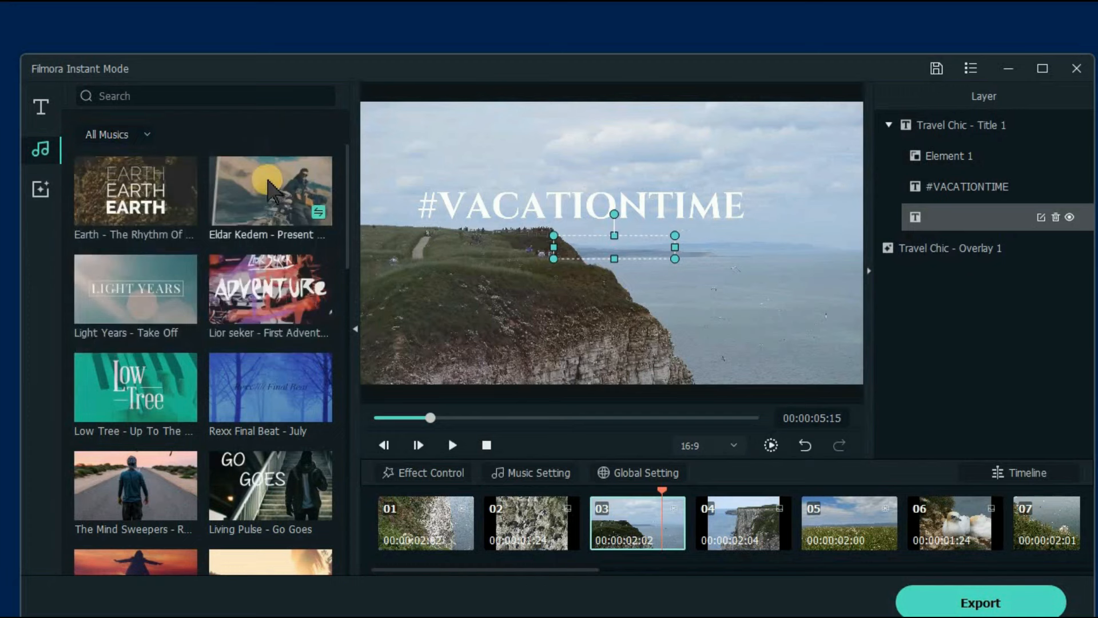
left_click(269, 187)
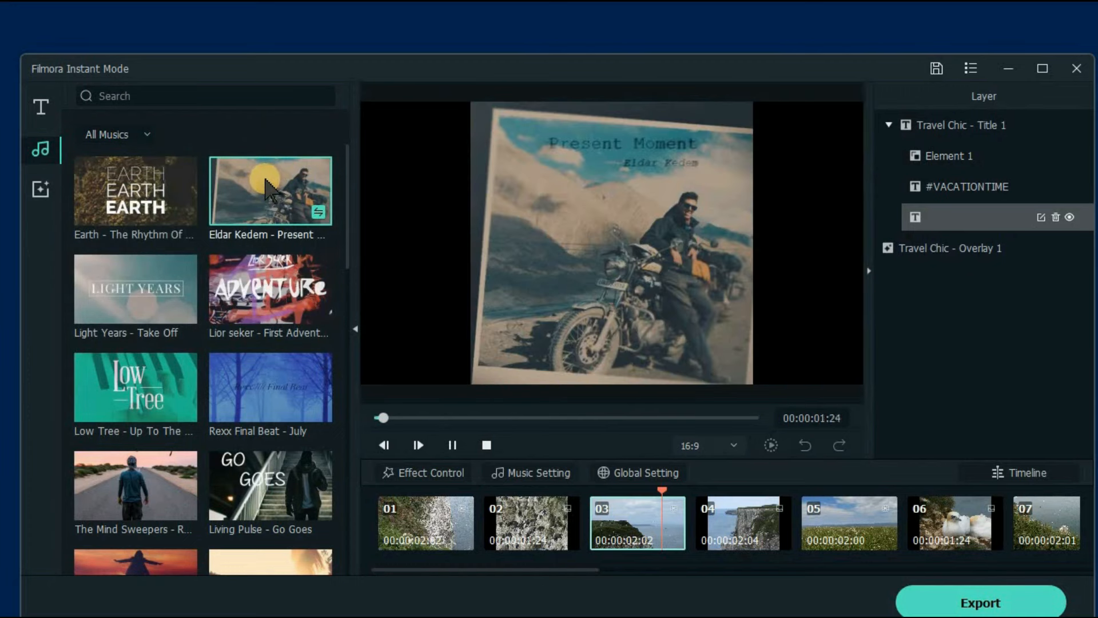
scroll(251, 205, "down", 5)
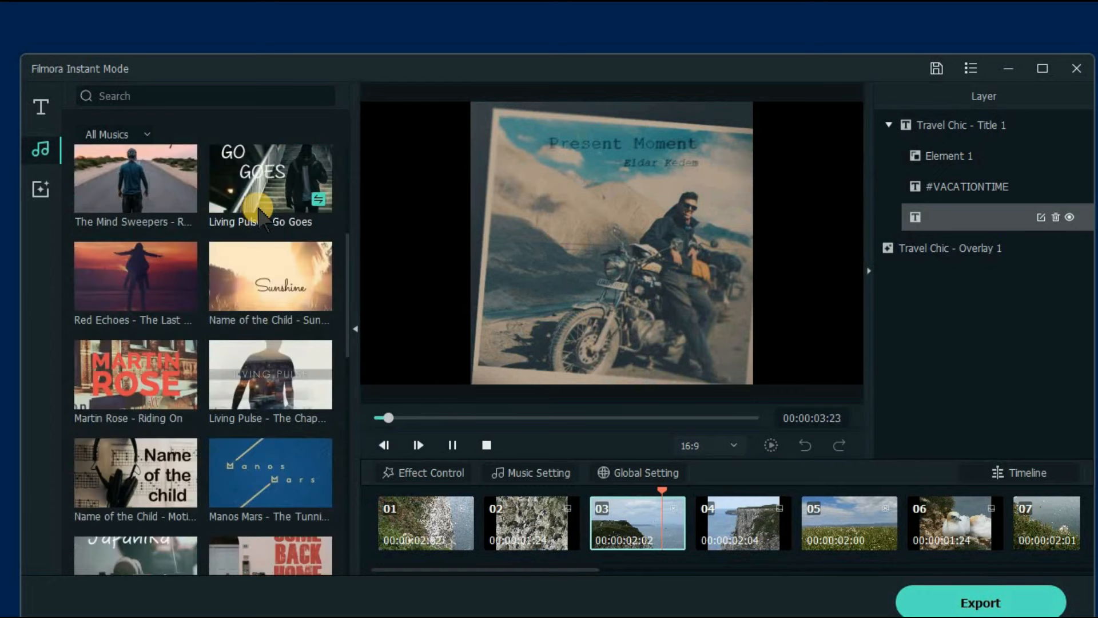
scroll(259, 211, "down", 8)
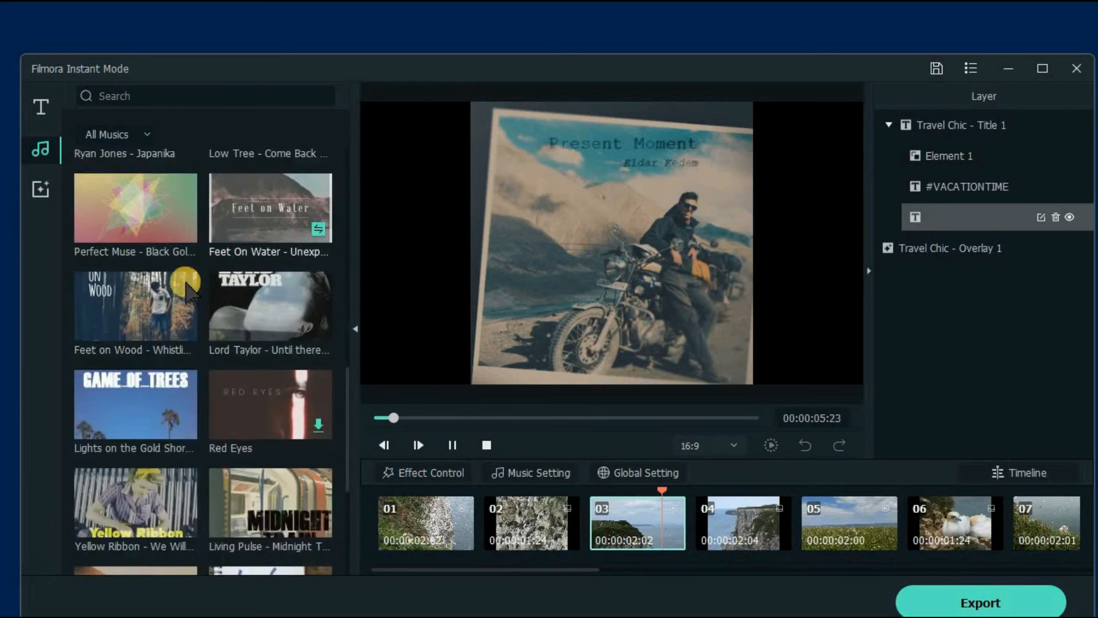
mouse_move(149, 311)
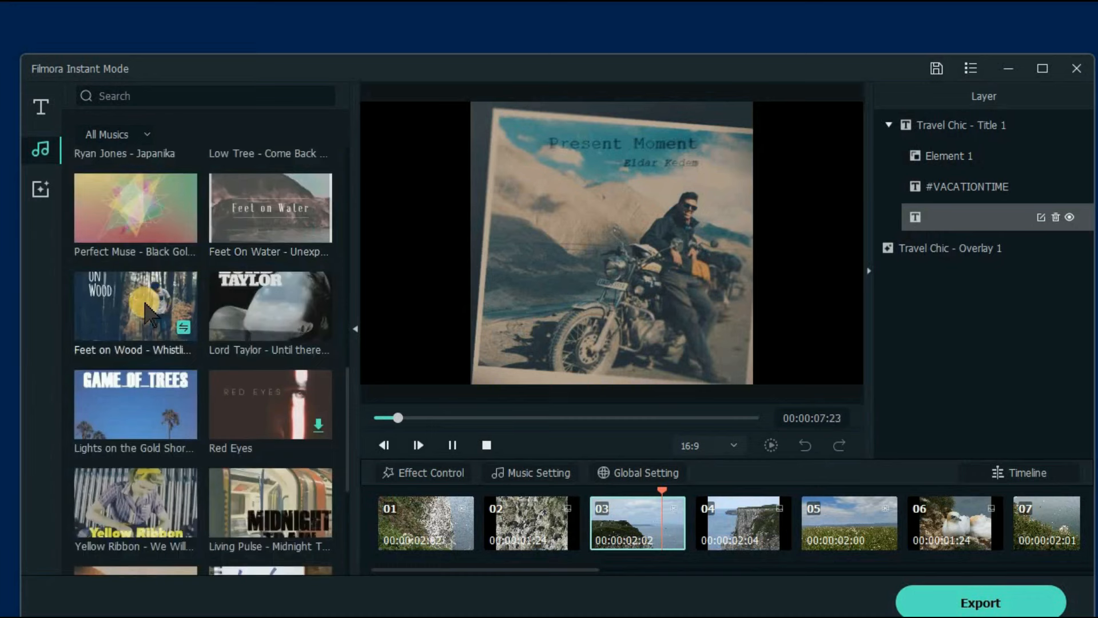
left_click(145, 304)
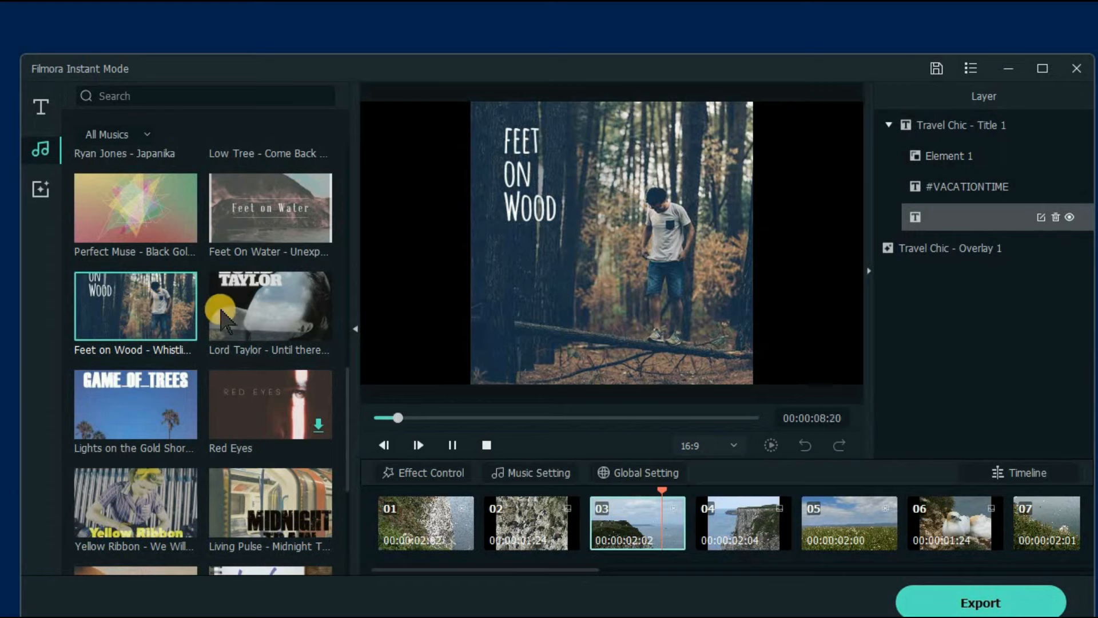
Apply the Feet on Wood track to the slideshow from clip 01 and play back the result
left_click(486, 445)
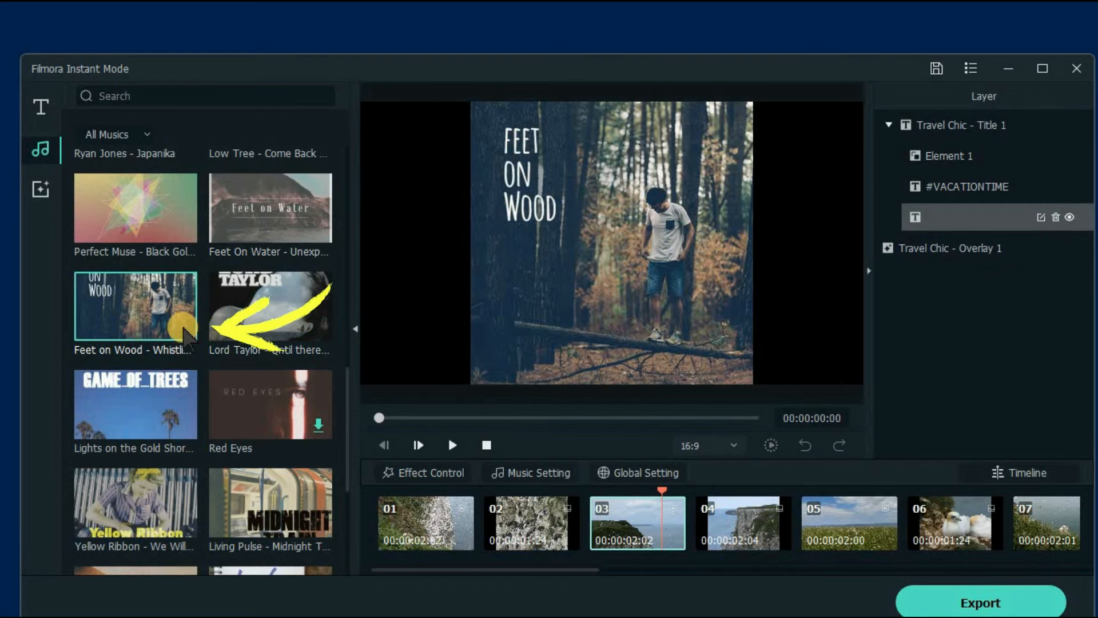
left_click(183, 328)
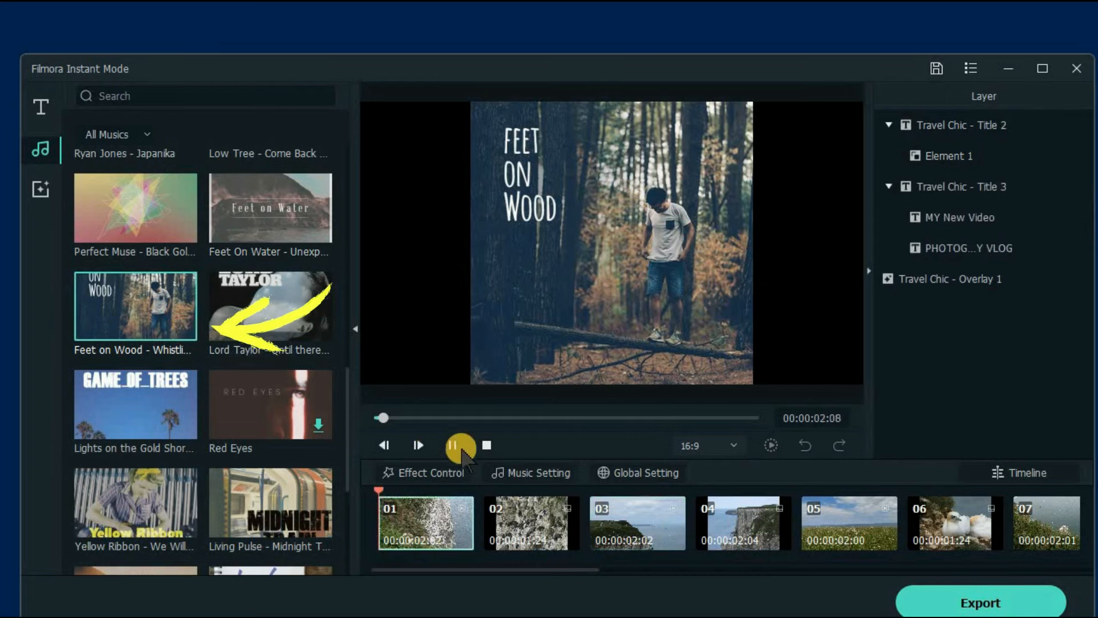
left_click(486, 445)
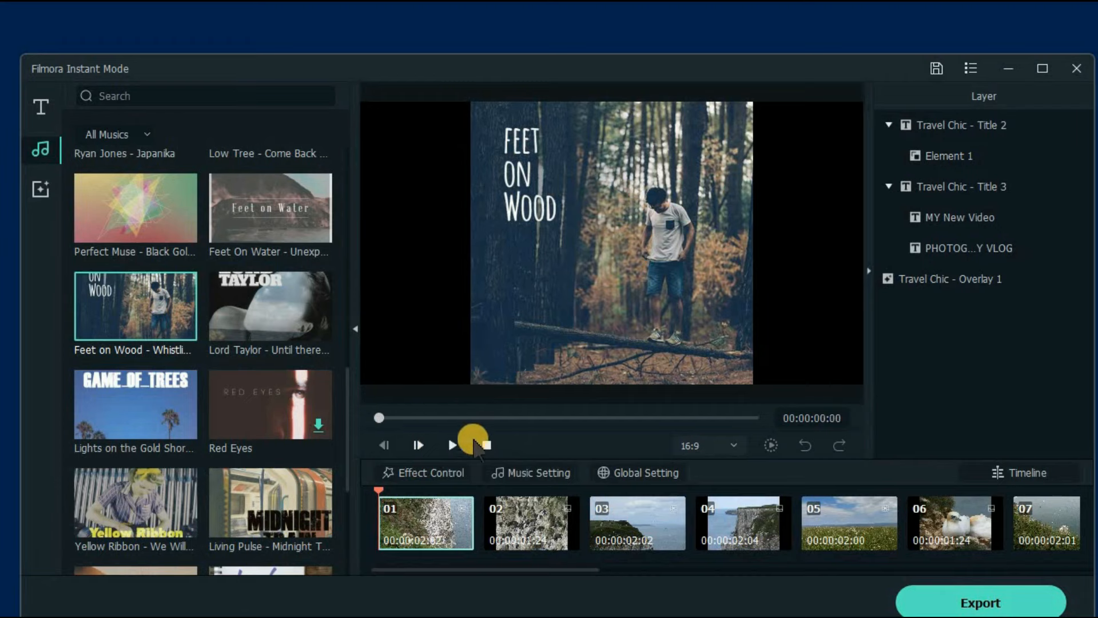
mouse_move(408, 518)
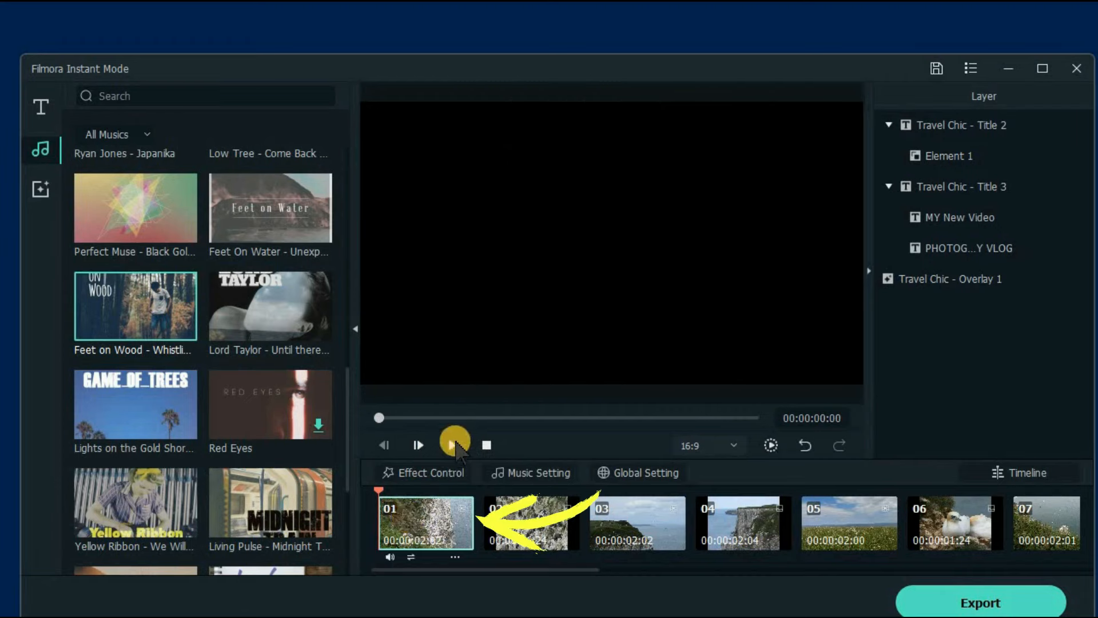
left_click(452, 445)
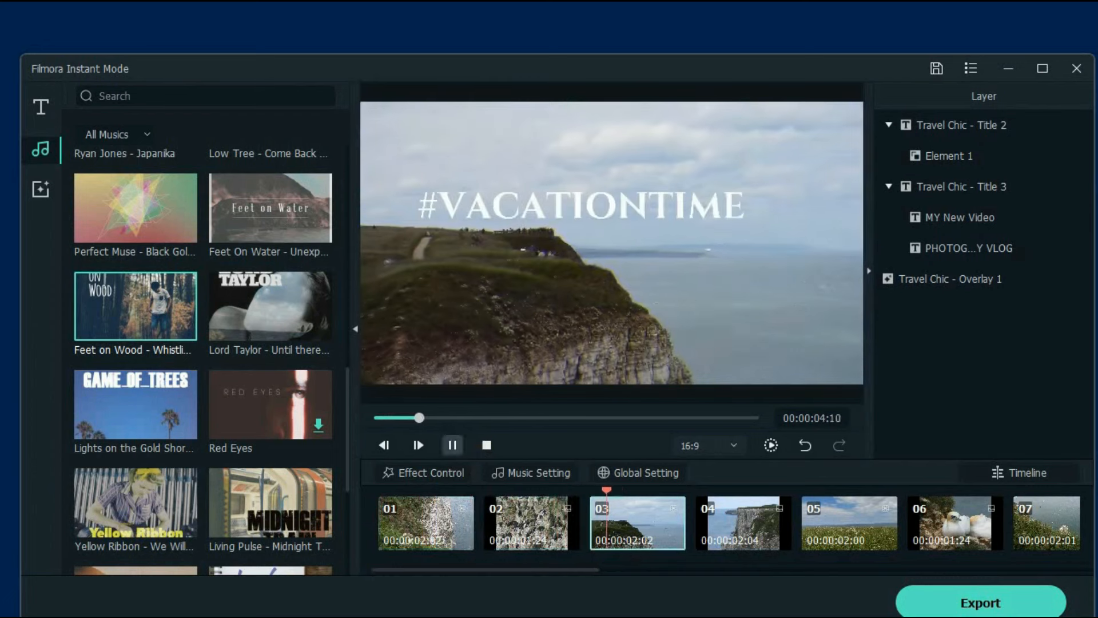
left_click(451, 443)
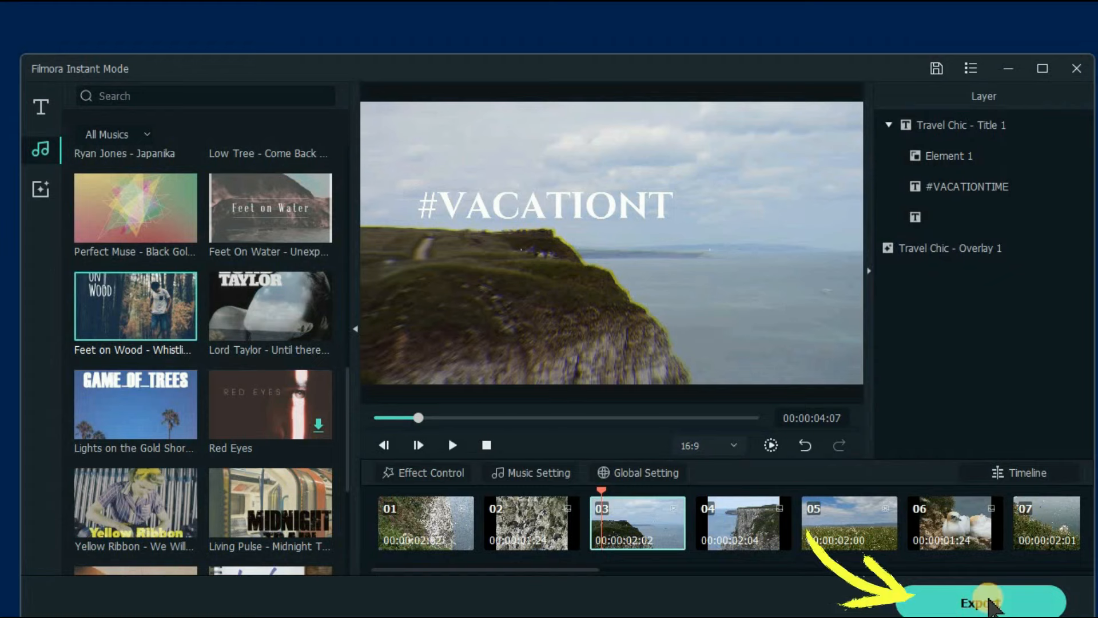
Open the slideshow's export settings and compare the YouTube upload options with the local file options
left_click(991, 604)
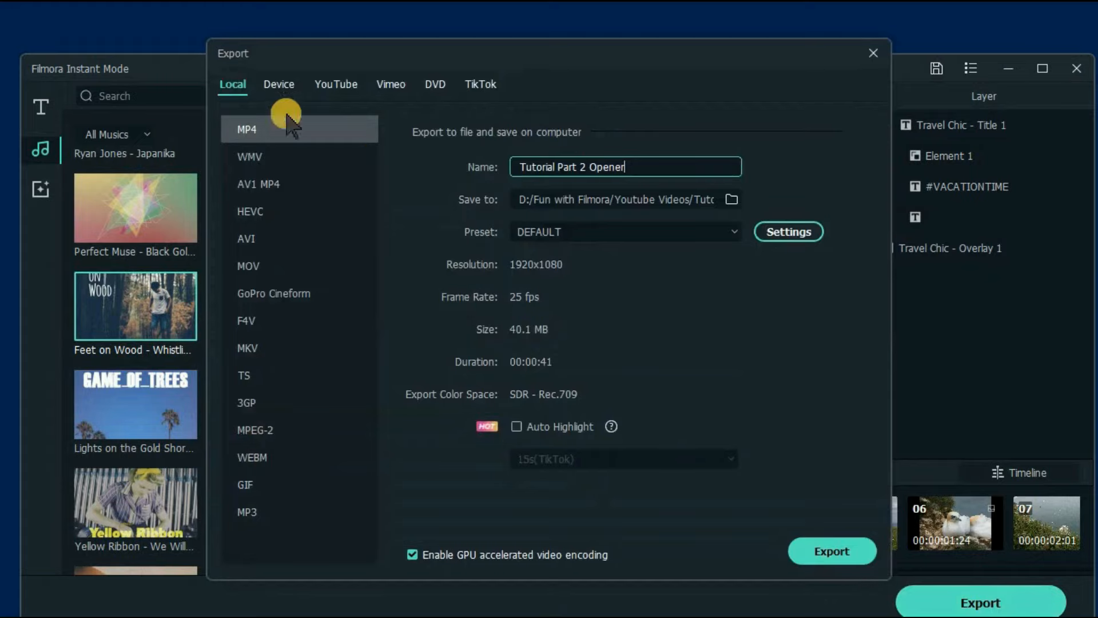
left_click(350, 85)
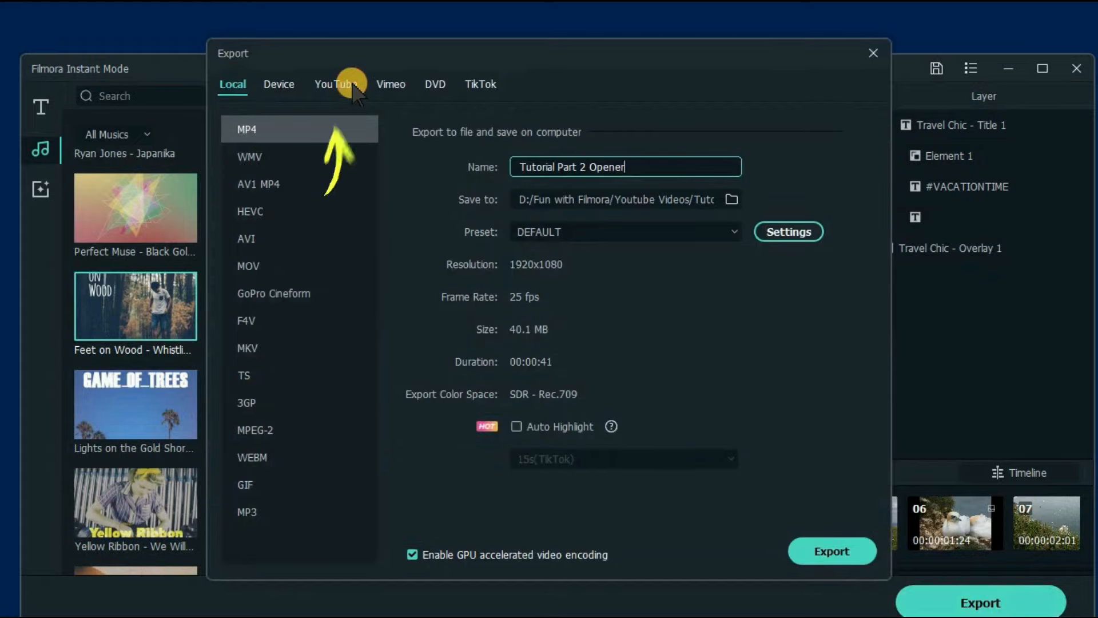
left_click(232, 85)
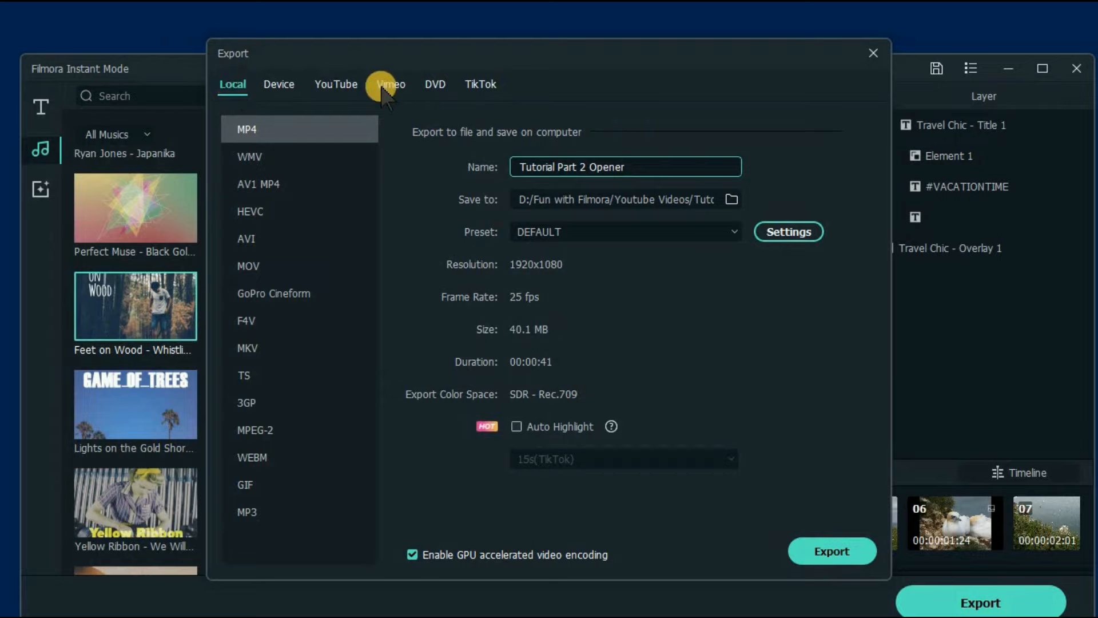
left_click(350, 85)
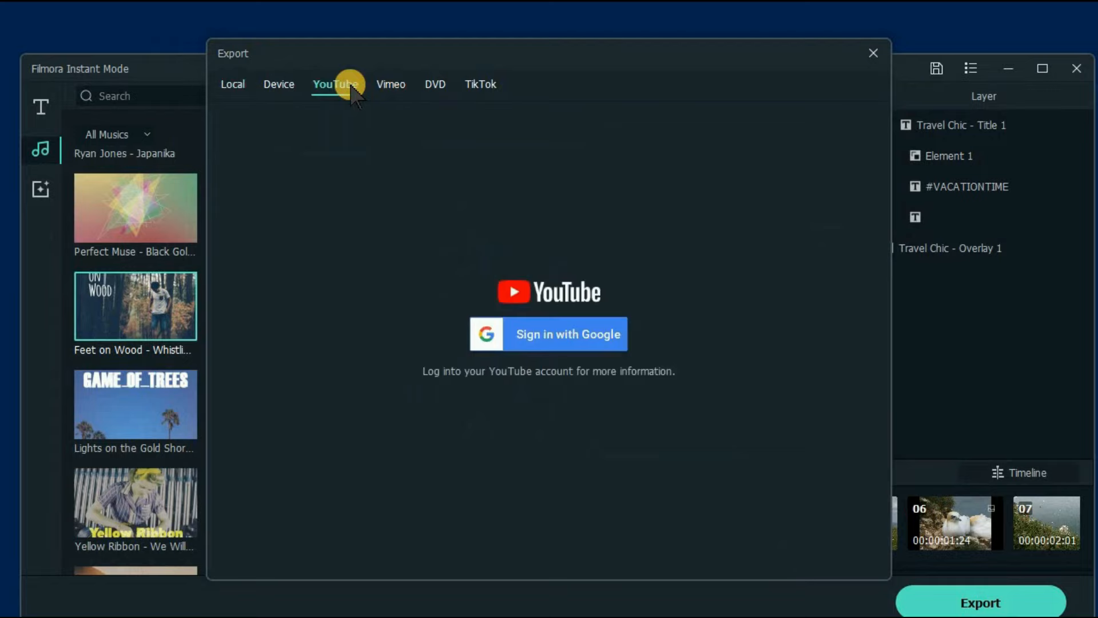
left_click(231, 86)
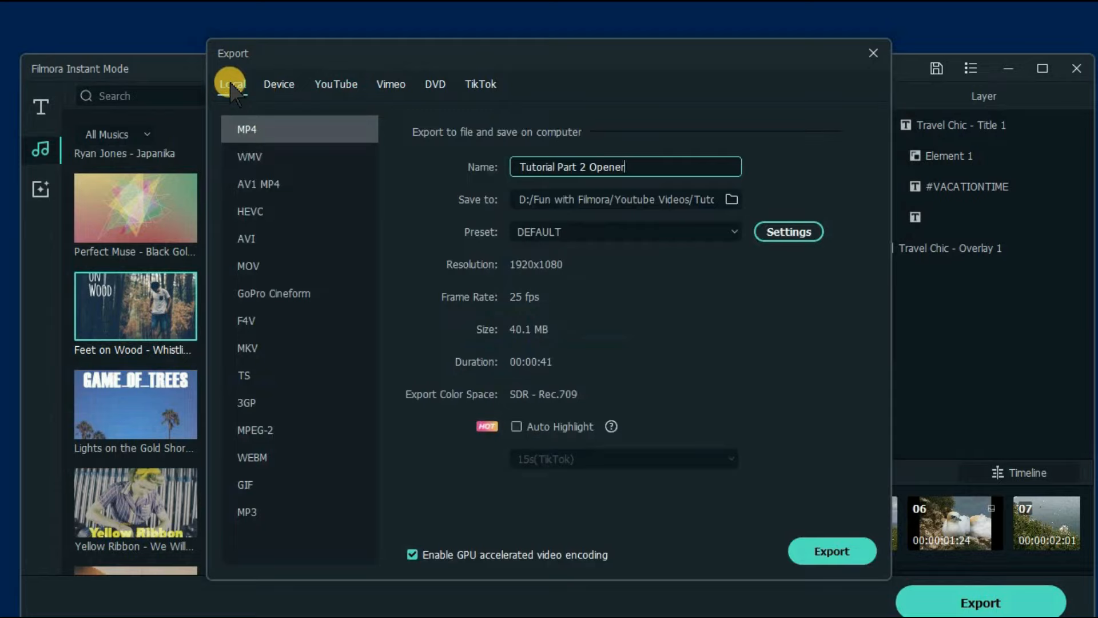
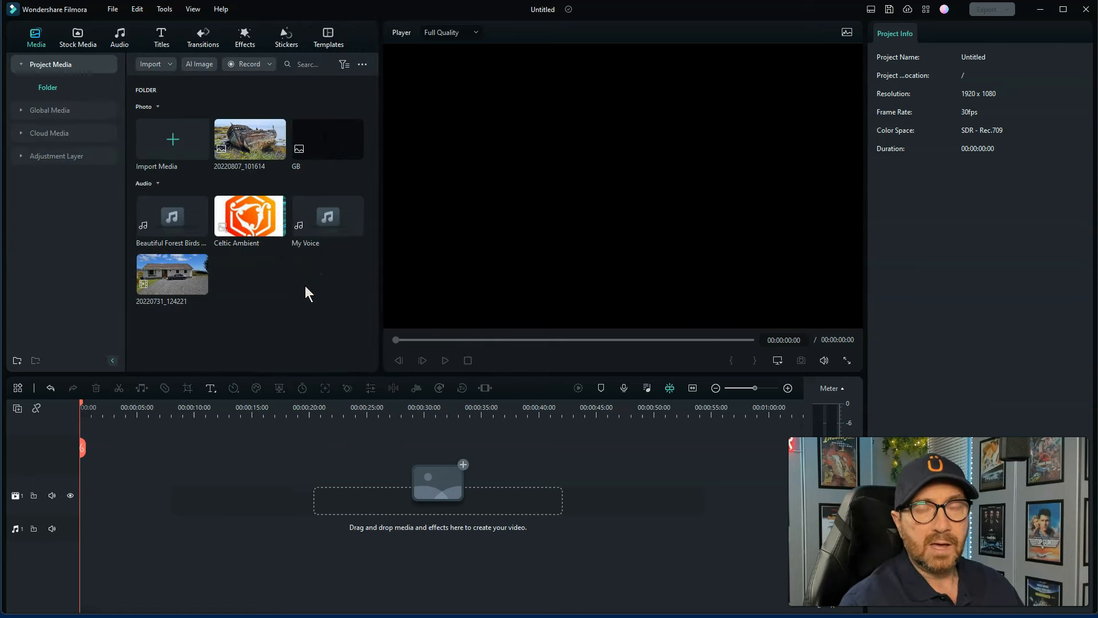
Analyse the beats of Celtic Ambient with model beats1, highlighting every 4 beats, offset 0, and marking highlight beats only
left_click(241, 229)
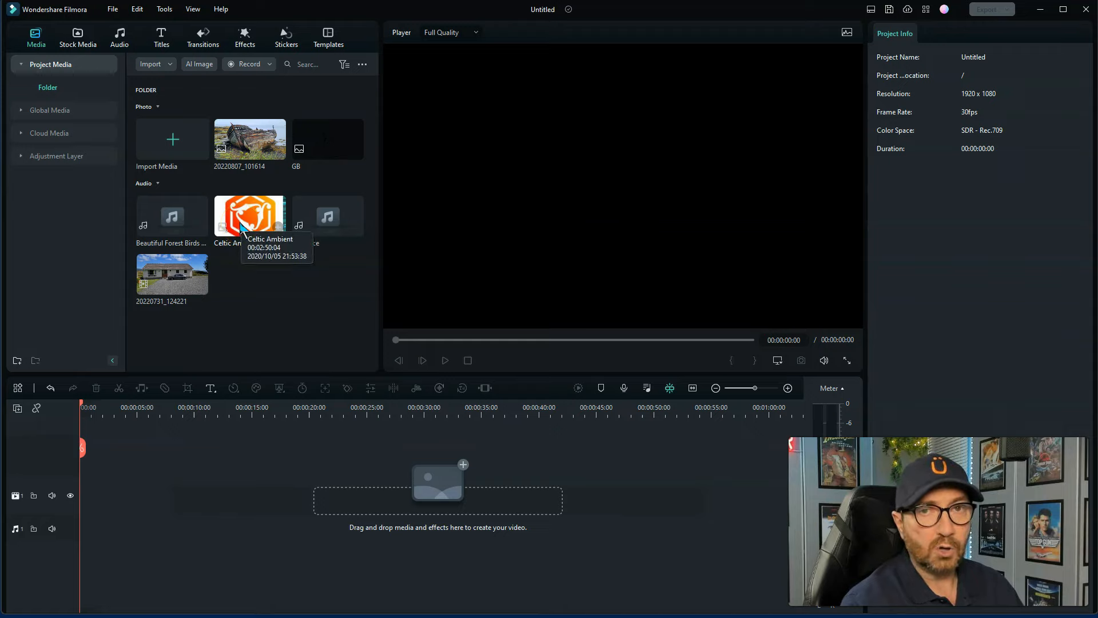
left_click(244, 201)
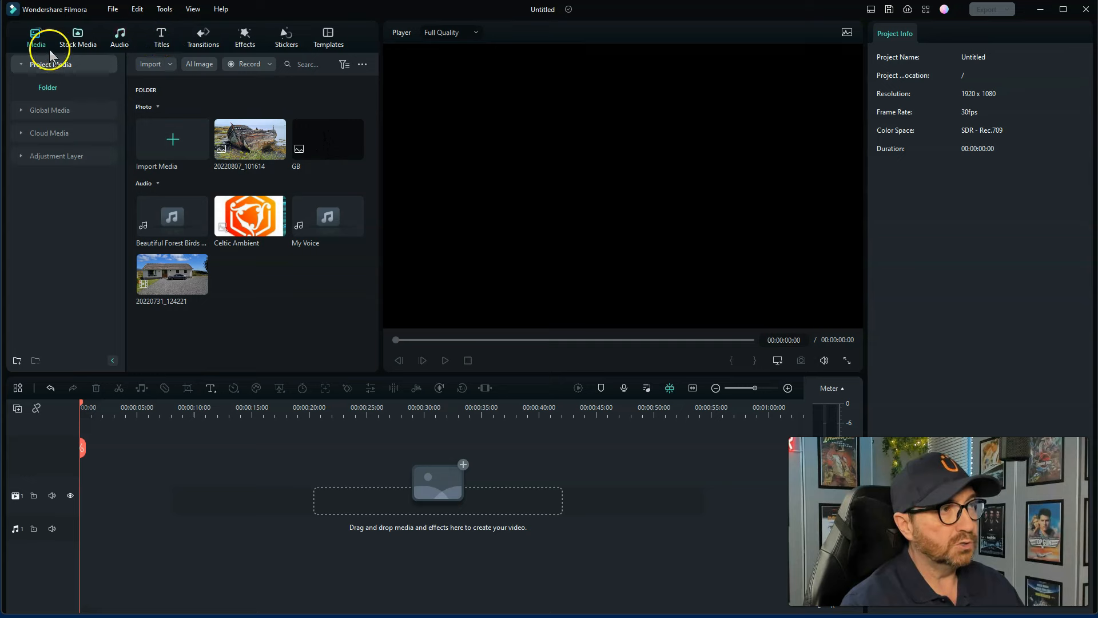
left_click(119, 38)
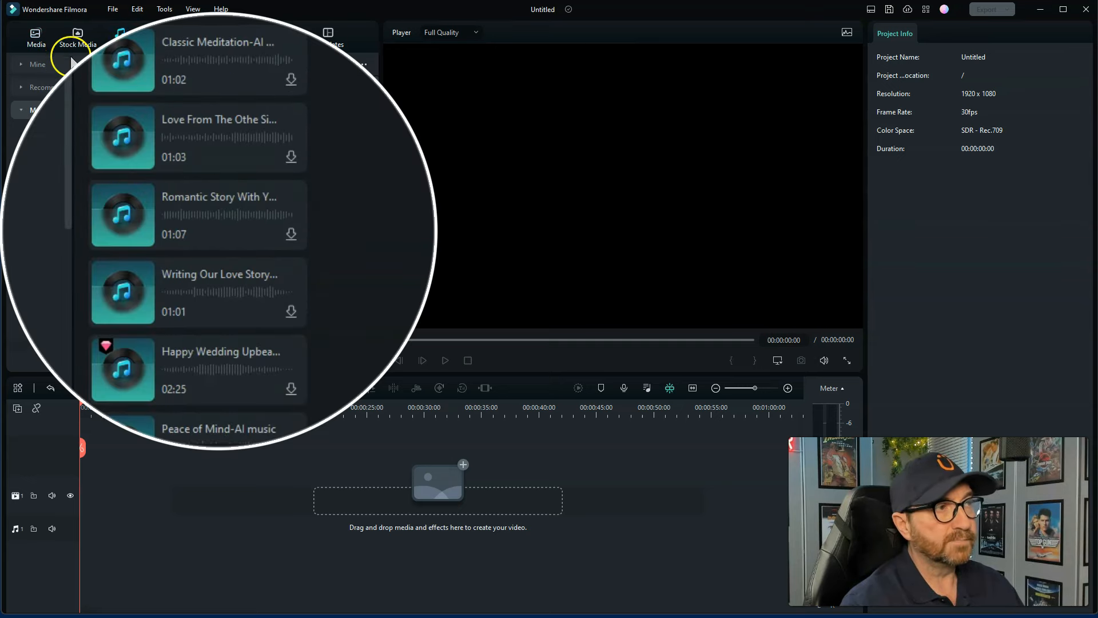
left_click(38, 40)
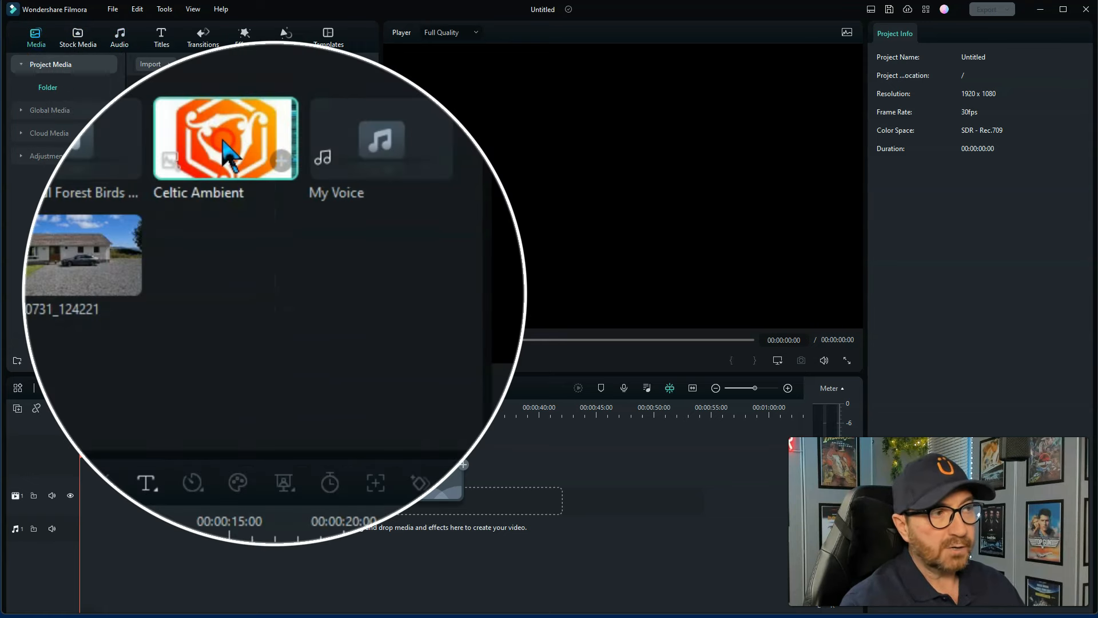
right_click(244, 223)
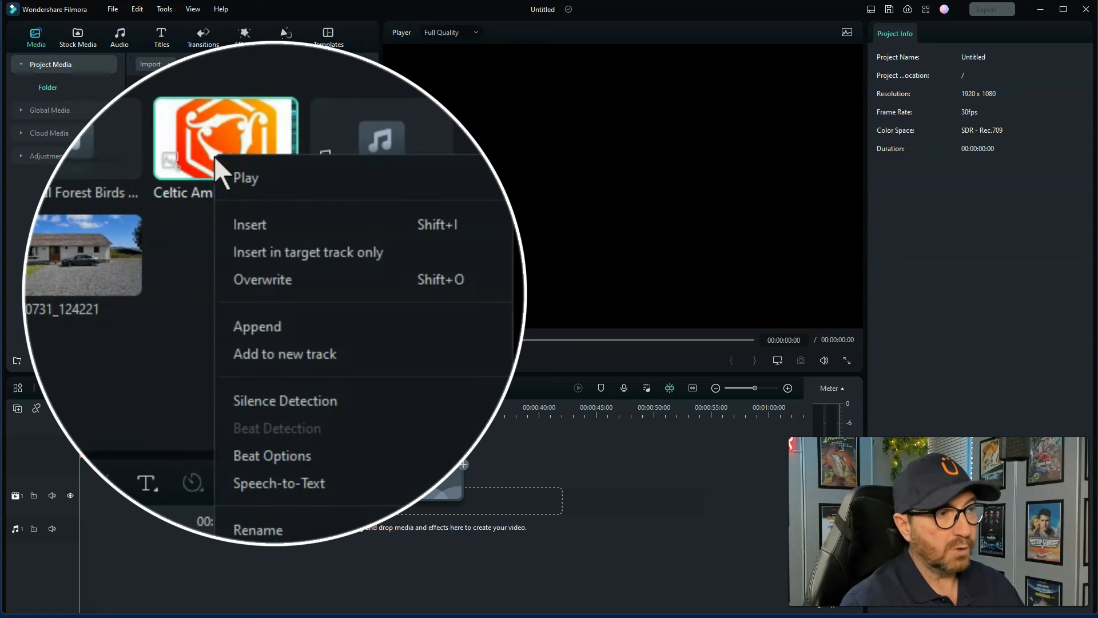
left_click(316, 456)
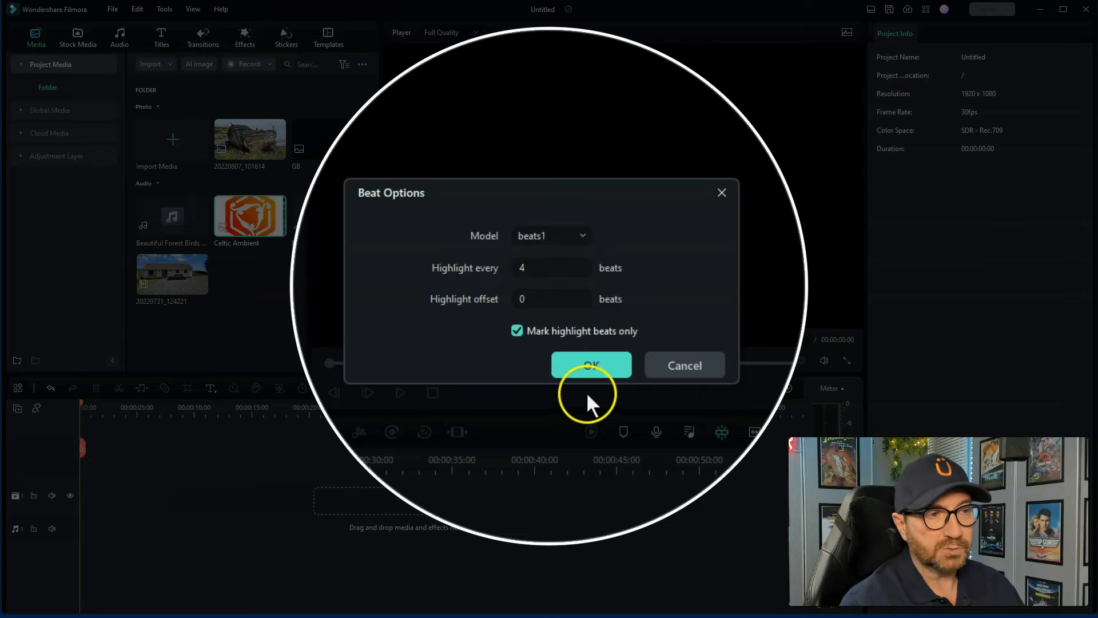
left_click(592, 365)
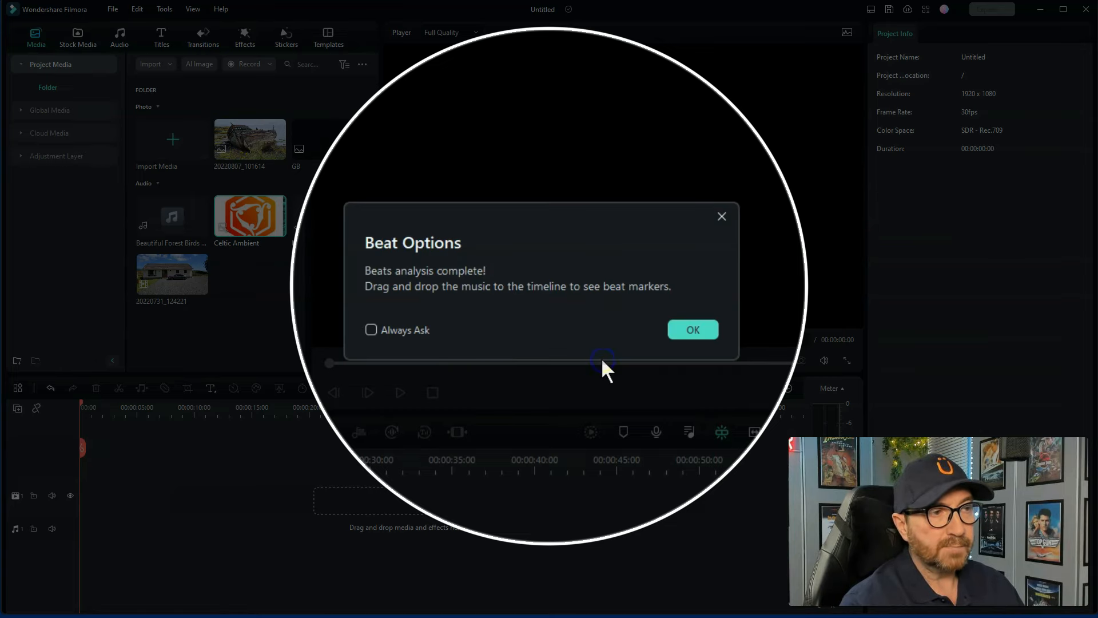
left_click(692, 329)
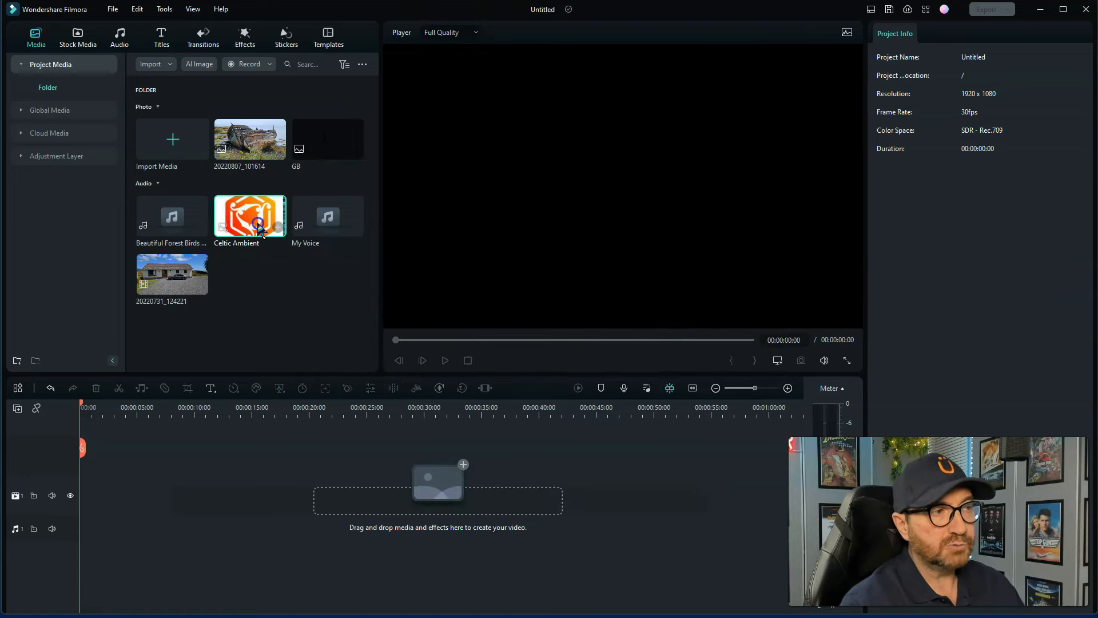
Place Celtic Ambient at the start of audio track 1 and inspect its beat markers
left_click_drag(258, 226, 94, 521)
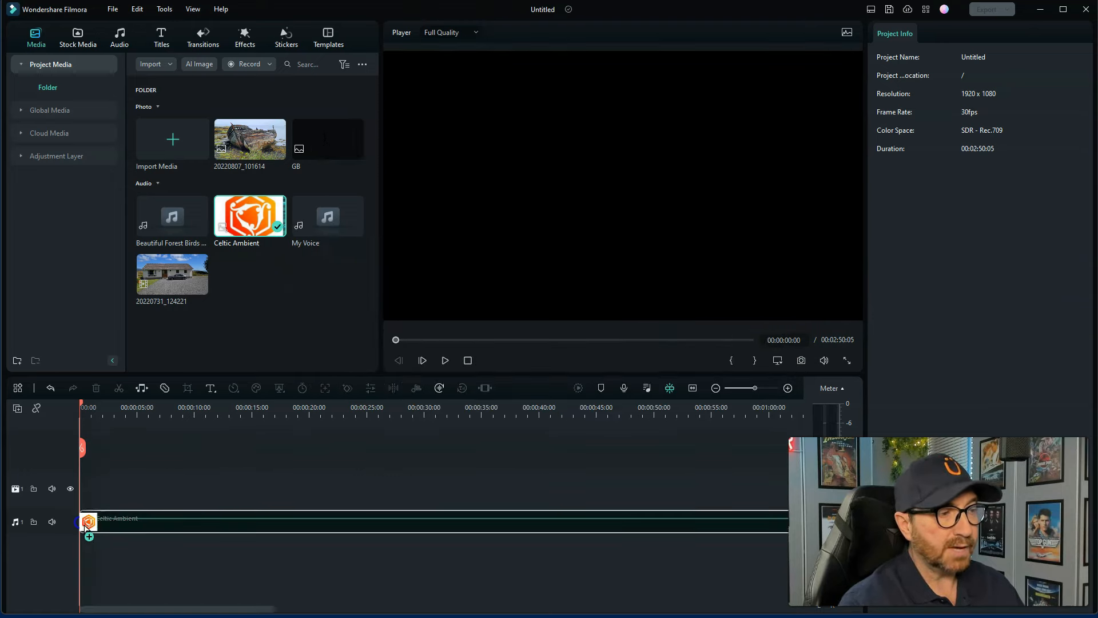
left_click(149, 534)
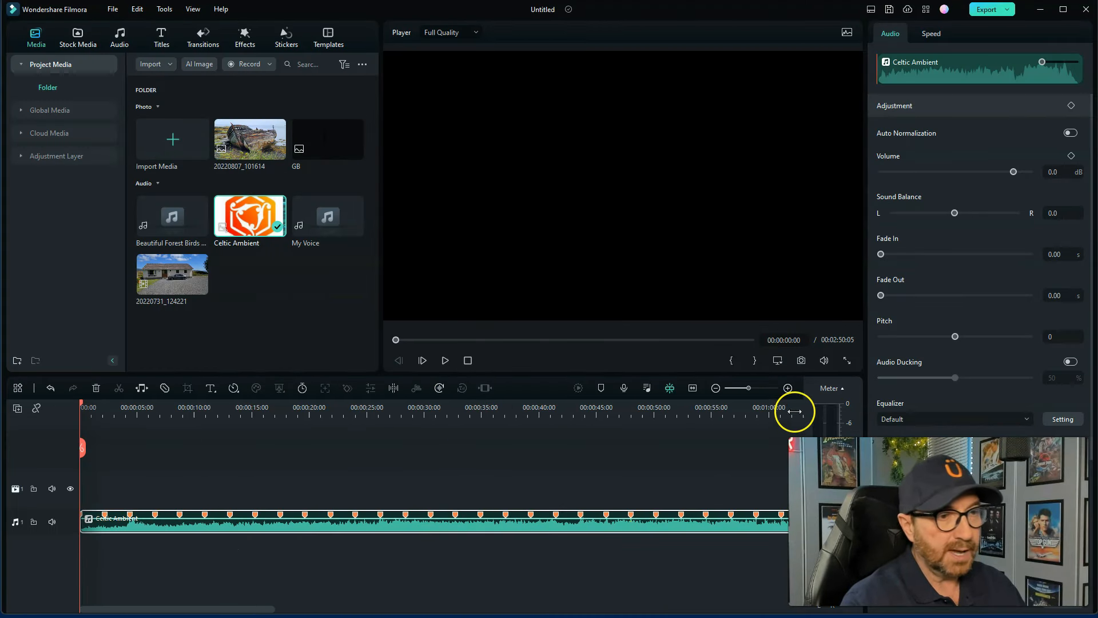
left_click(787, 387)
left_click(788, 388)
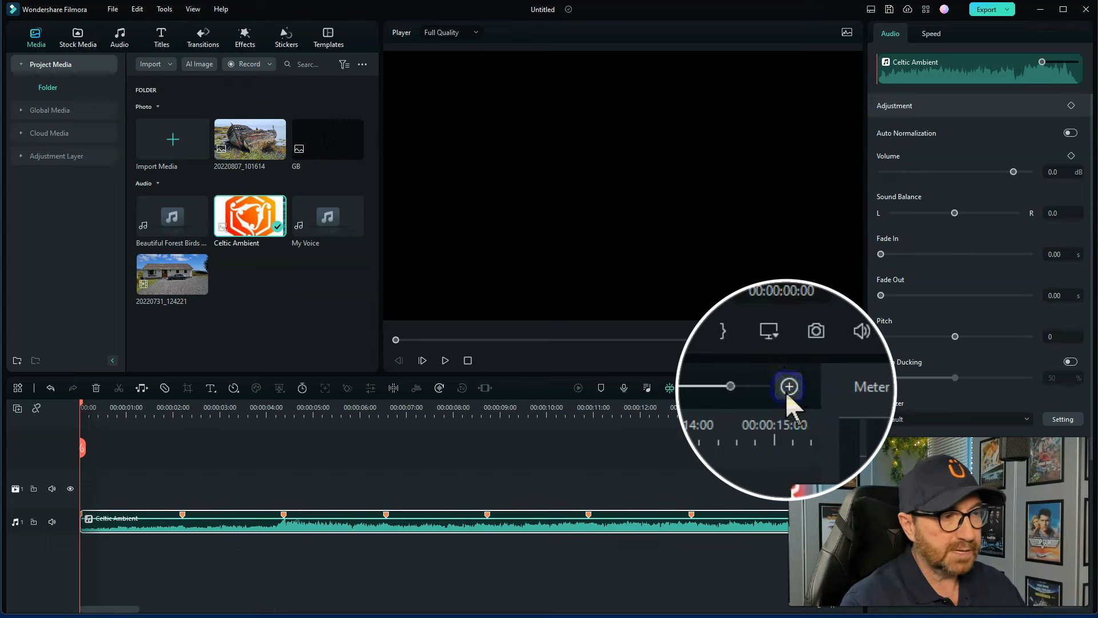
left_click(715, 388)
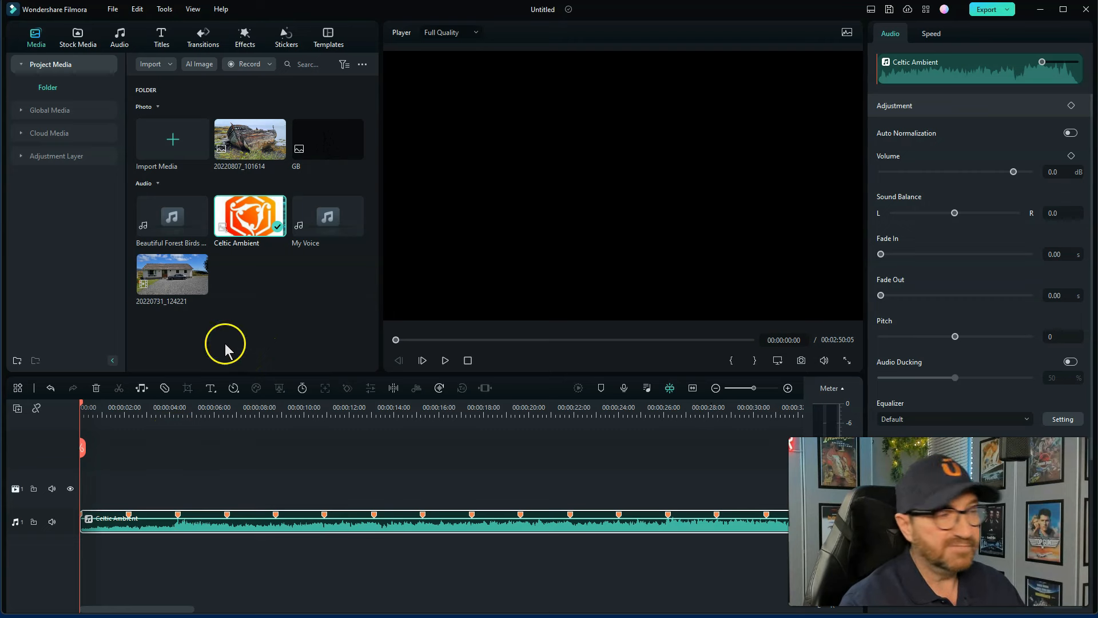
Preview the 20220731_124221 clip and mark its in point at 00:00:00:00 and its out point at 00:00:08:11
double_click(169, 287)
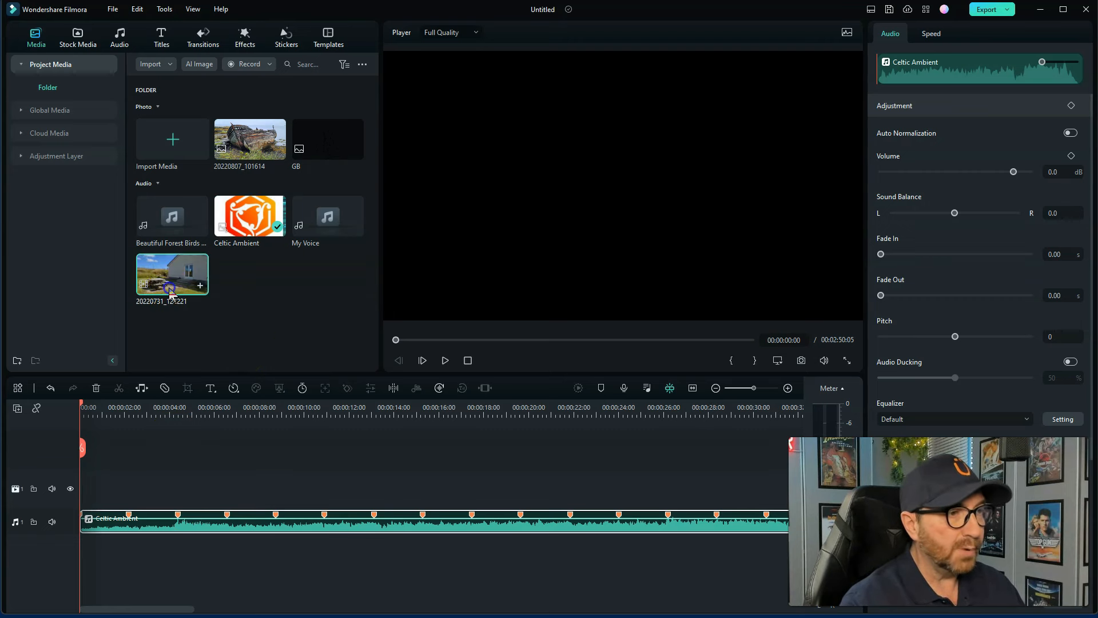
left_click(467, 361)
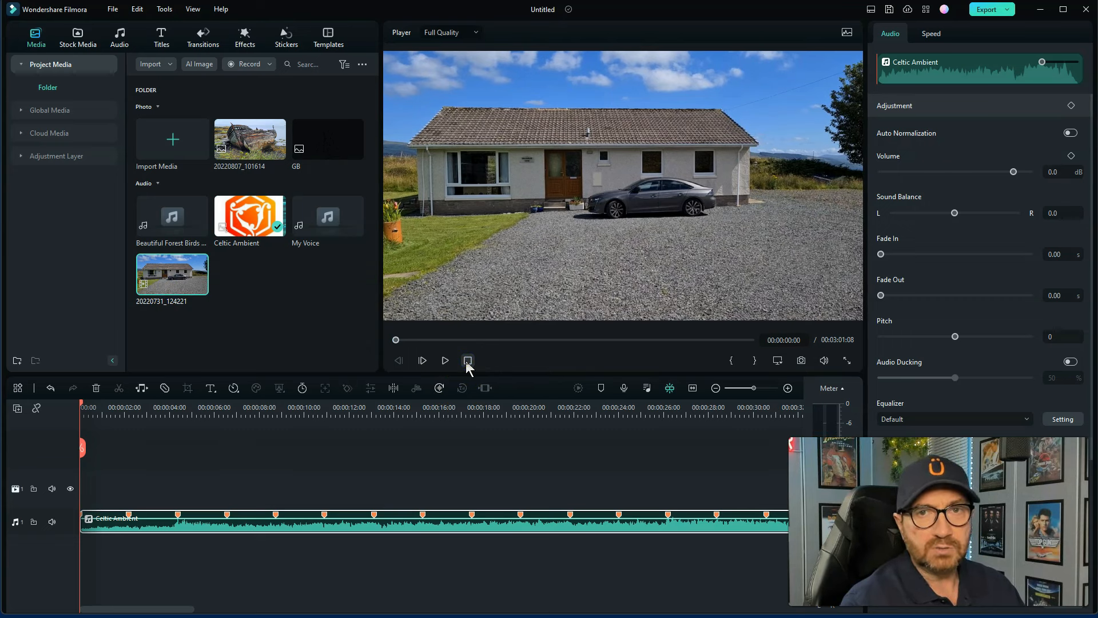
left_click(388, 340)
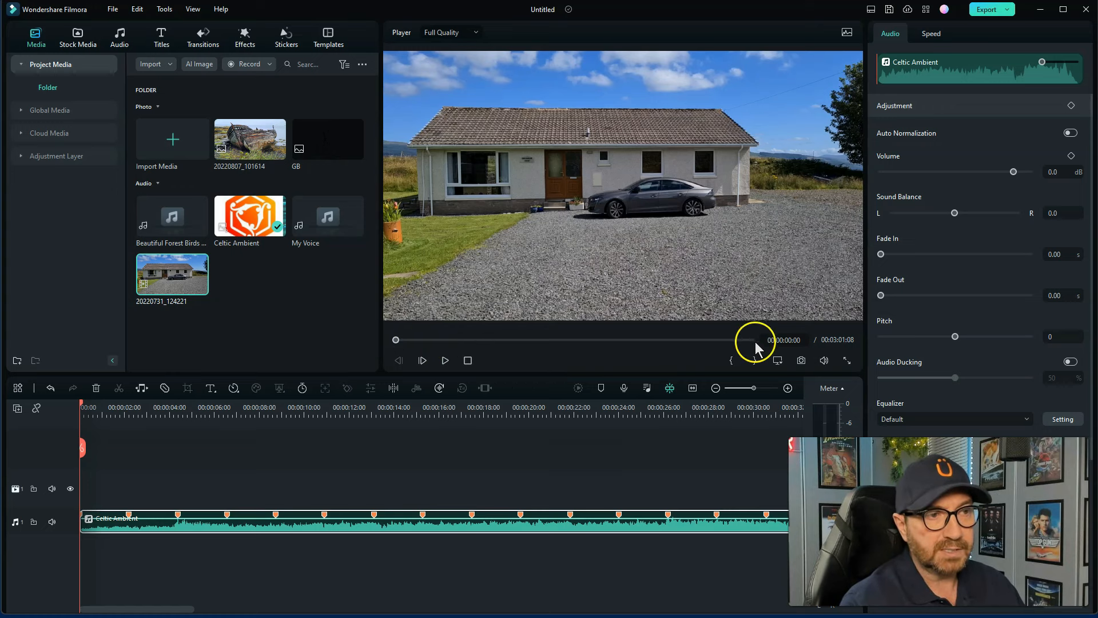
left_click(730, 360)
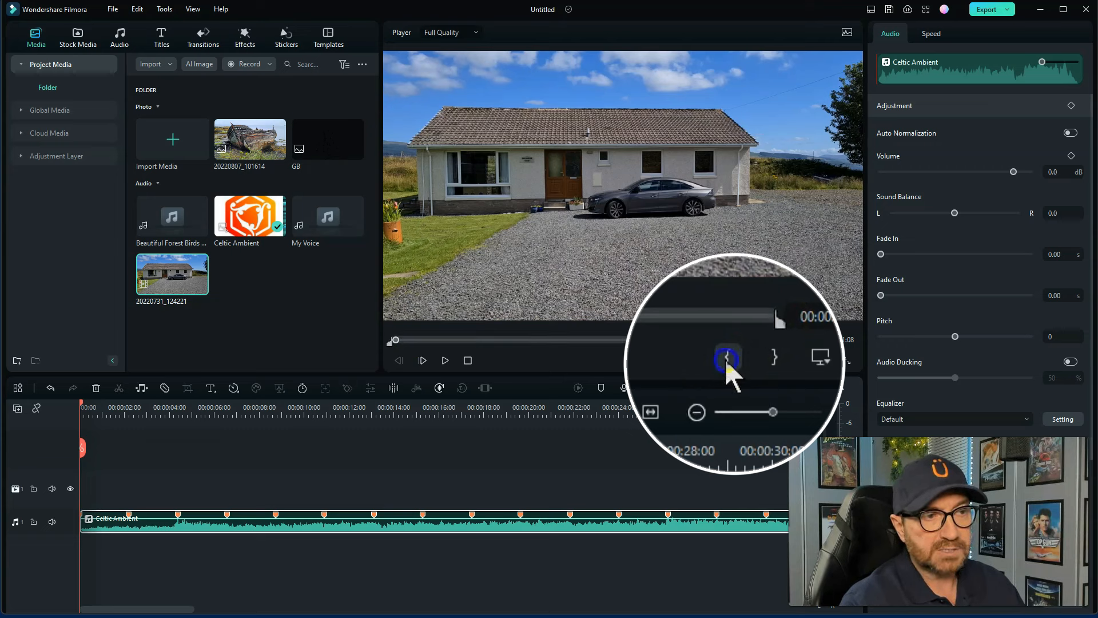
left_click(445, 361)
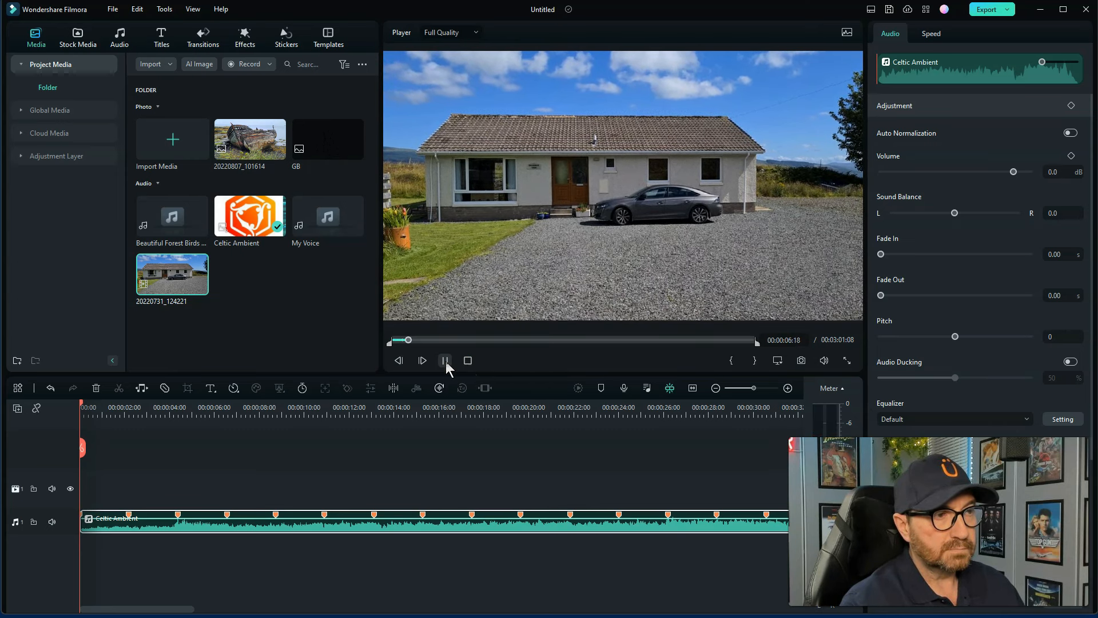
left_click(445, 360)
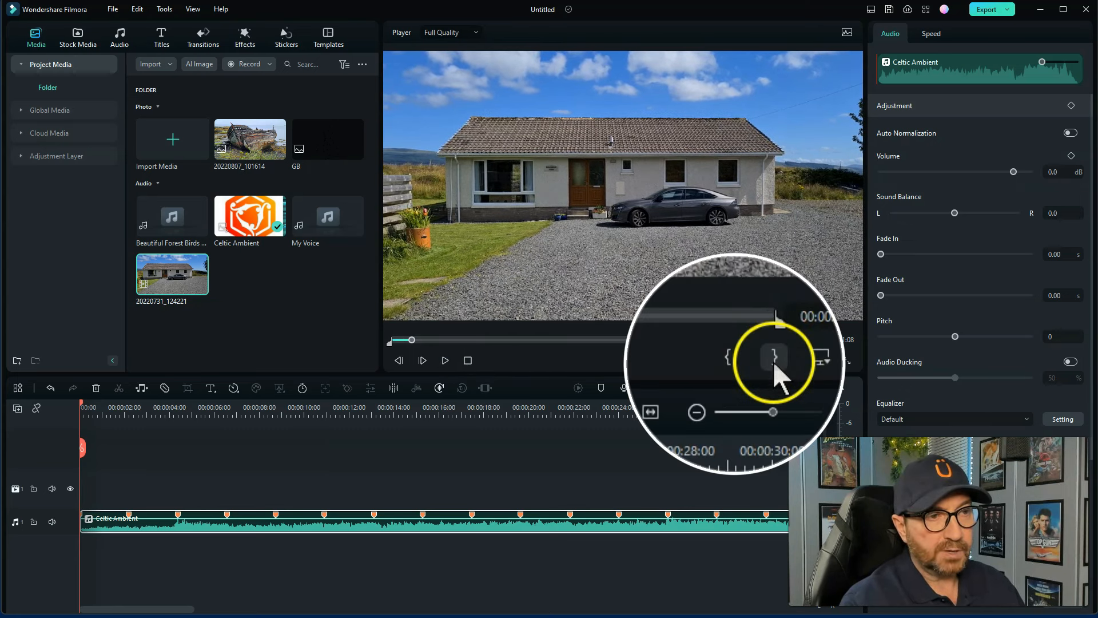
left_click(755, 360)
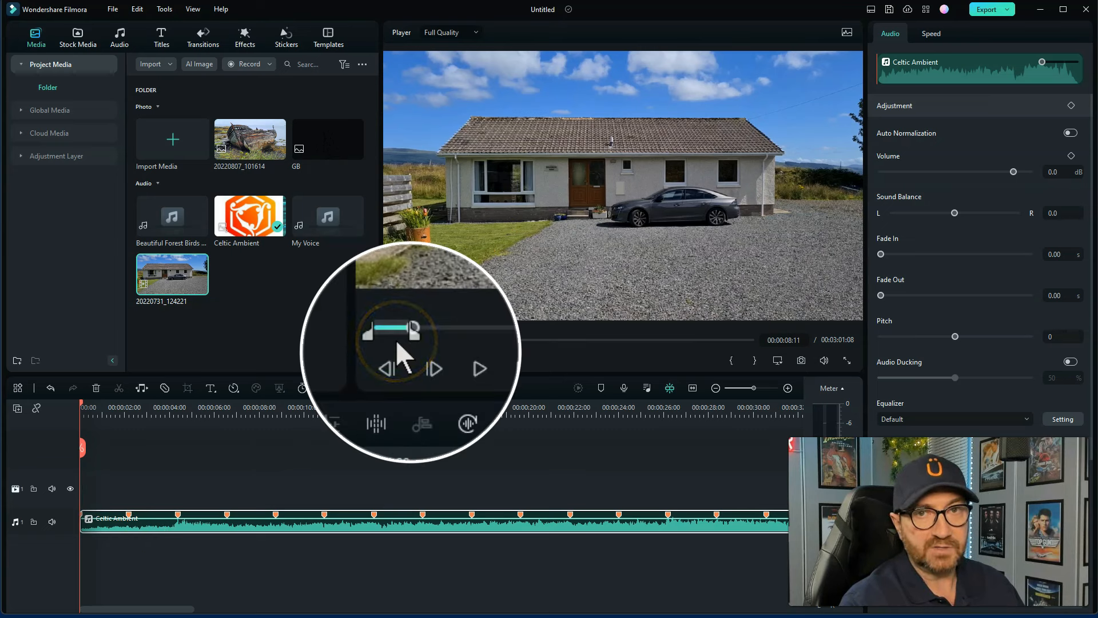
Place the marked section of 20220731_124221 at the start of video track 1 above the music and play it back
left_click(573, 235)
left_click_drag(360, 399, 74, 508)
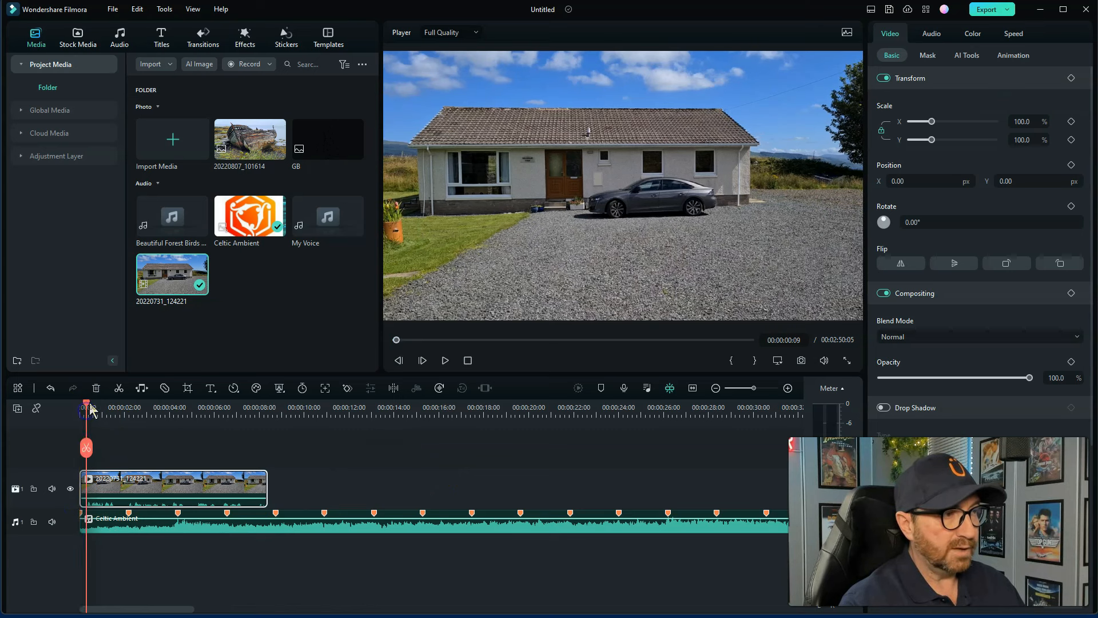
left_click(446, 360)
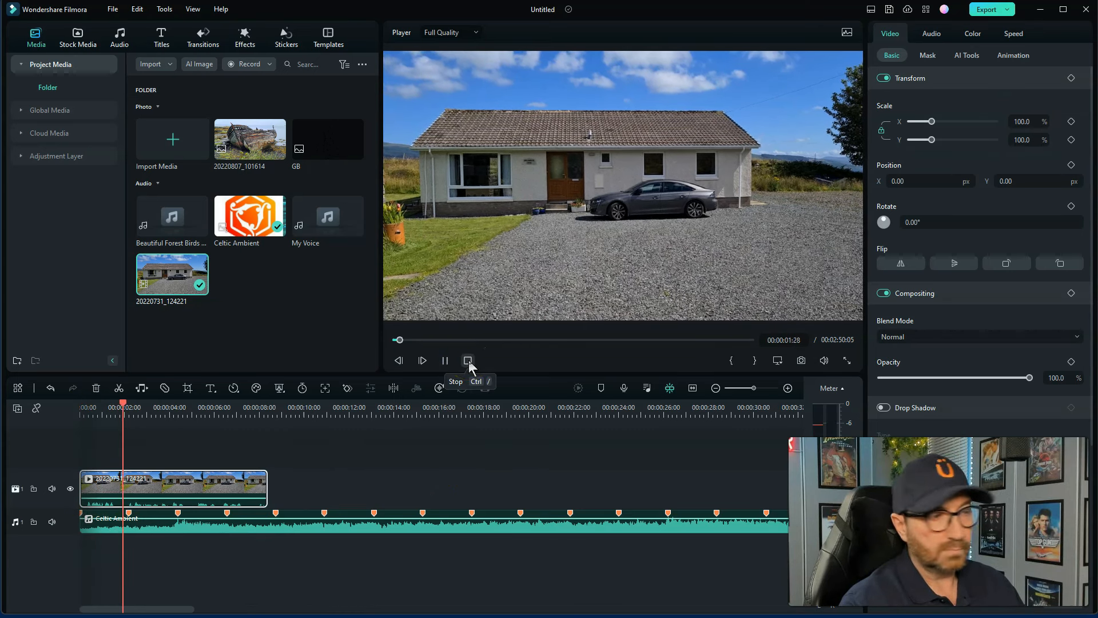
left_click(467, 360)
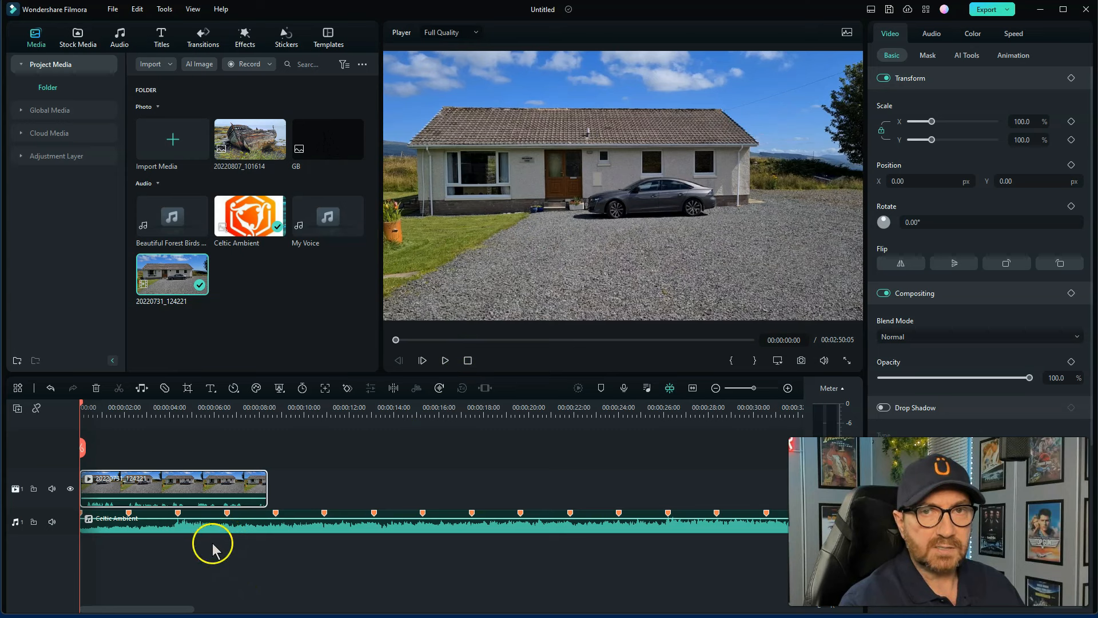
left_click(199, 515)
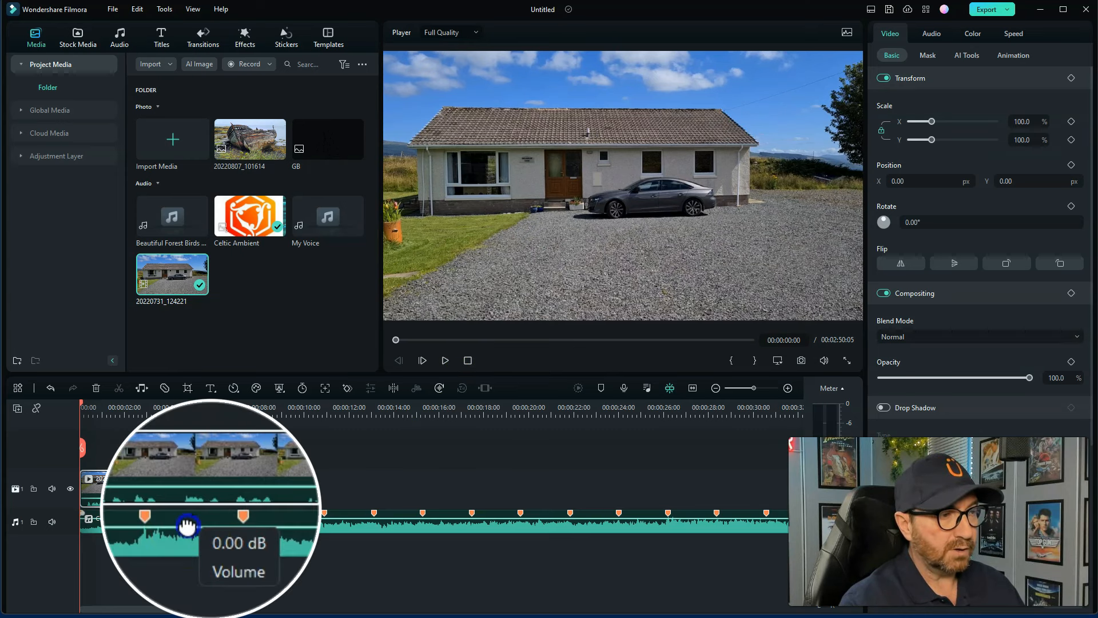
Try to lower the audio volume of the 20220731_124221 clip to -10 dB and play the timeline from the start
left_click_drag(199, 516, 200, 518)
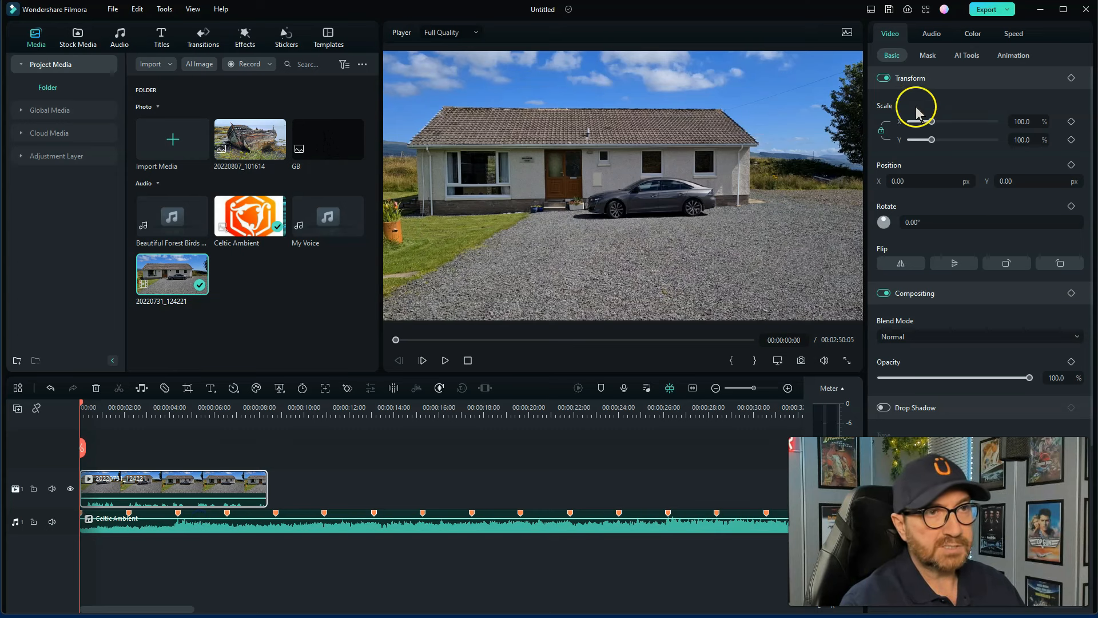
left_click(931, 33)
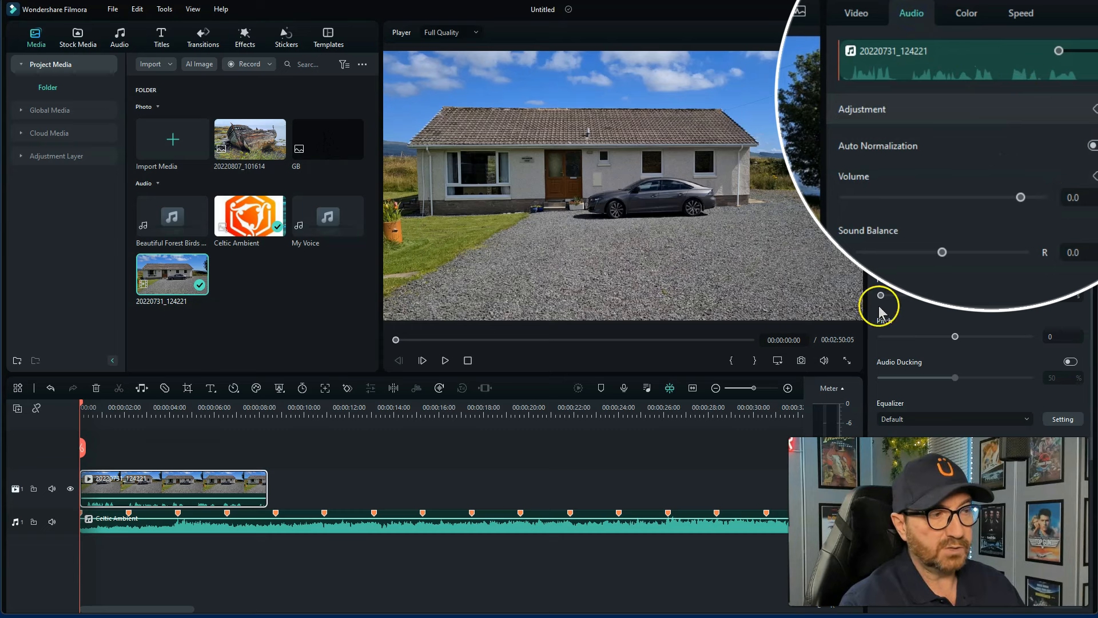
left_click(1069, 199)
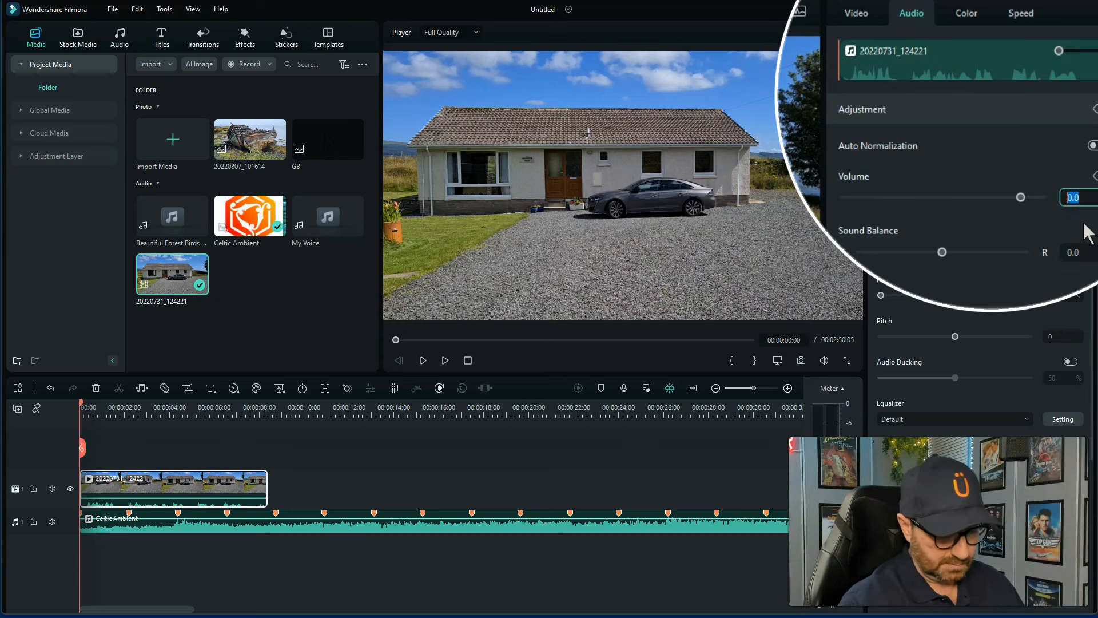
type("-10")
key("Tab")
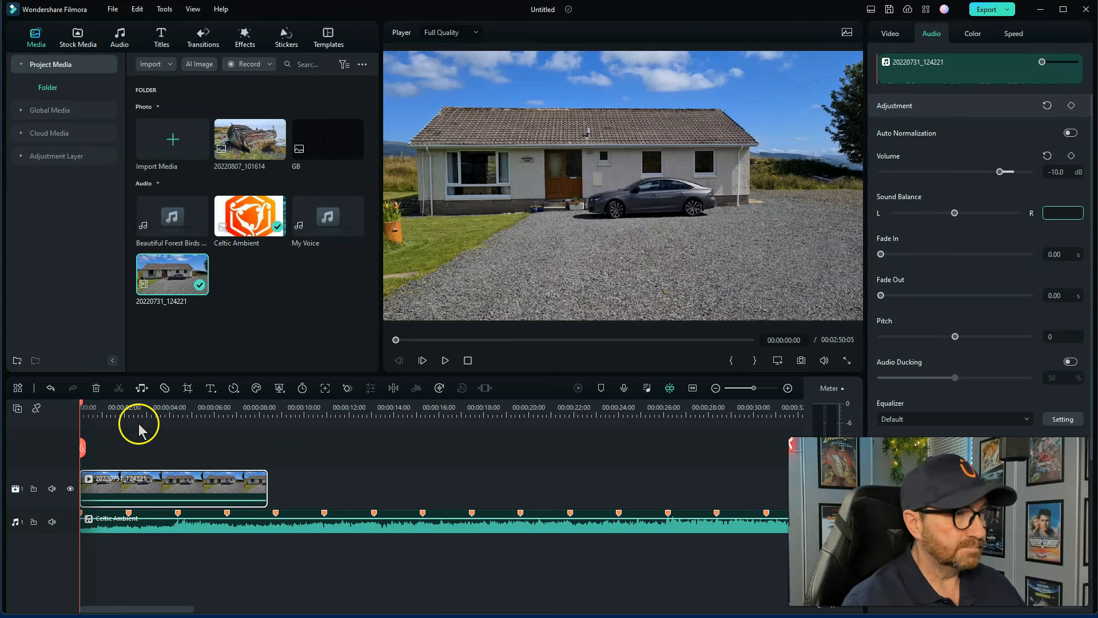
left_click(84, 411)
key("space")
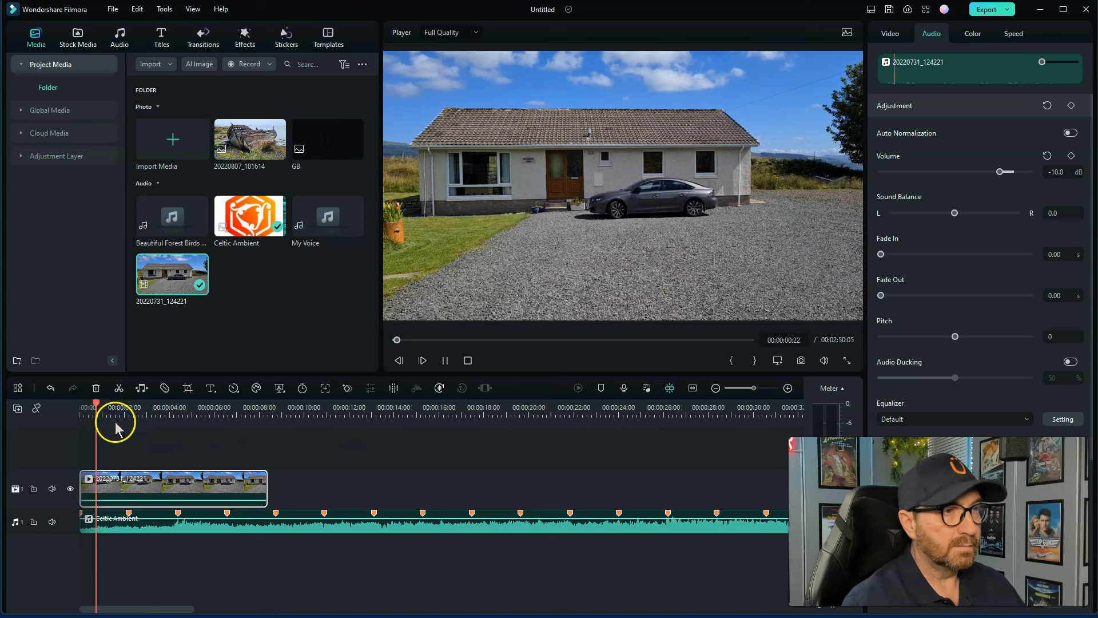
key("space")
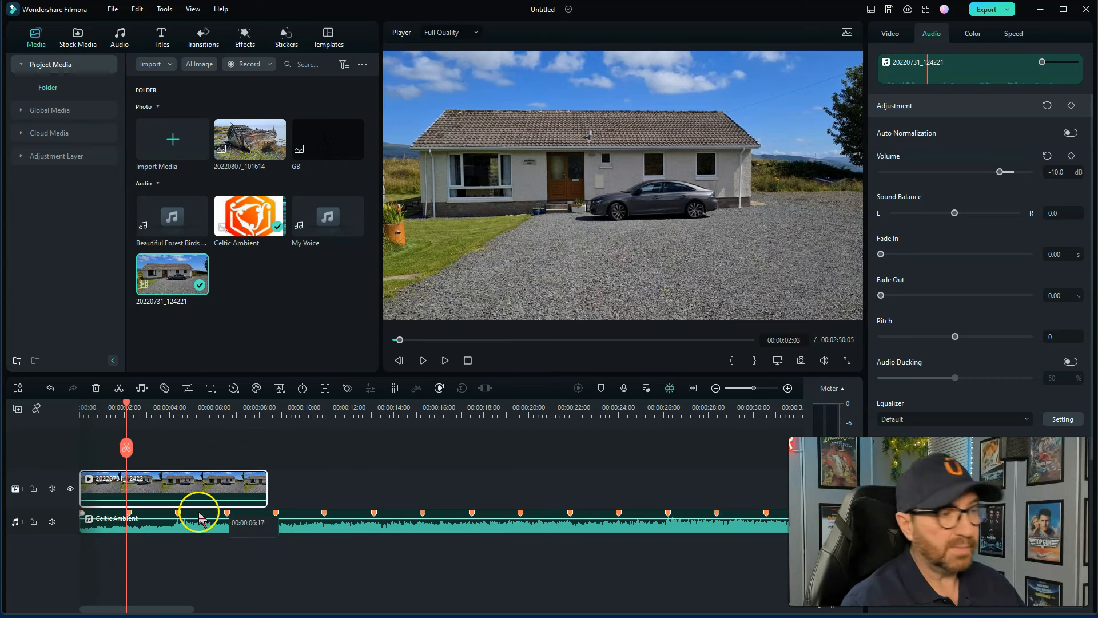
Undo the last volume change on the 20220731_124221 clip and check its audio settings
left_click(228, 524)
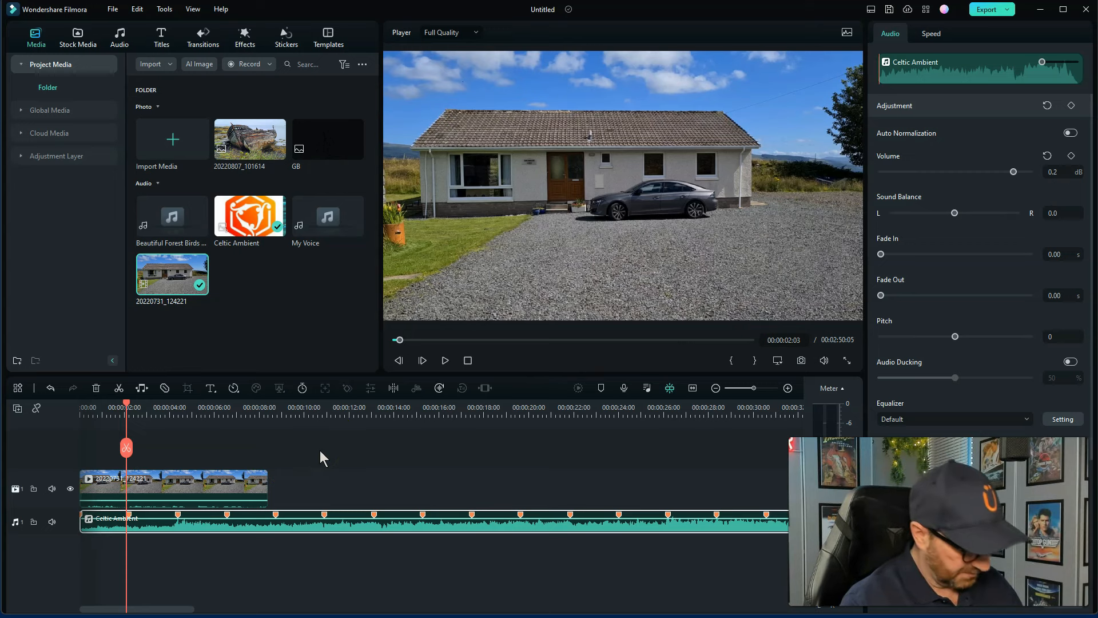
key("ctrl+z")
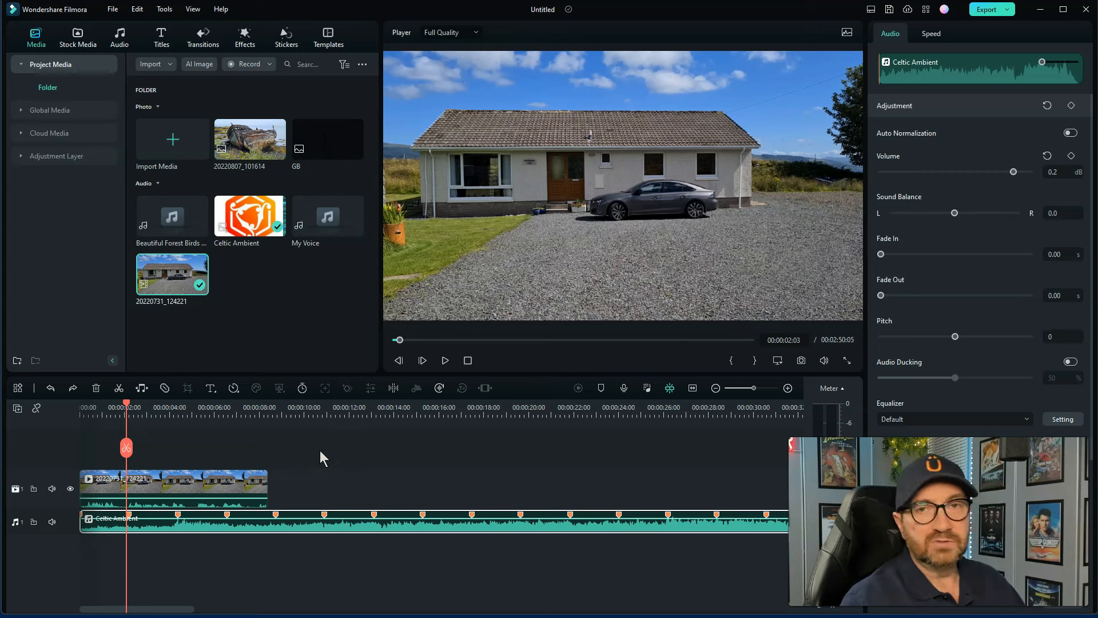
left_click(179, 480)
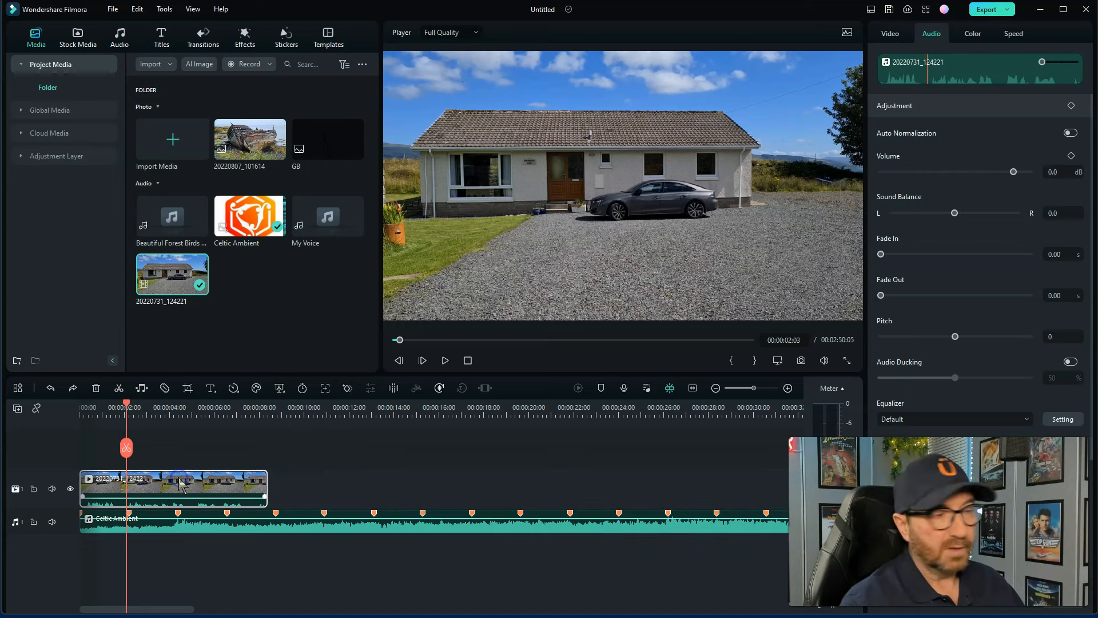
Set the volume of Celtic Ambient to -10 dB and play the opening of the timeline to check the mix
left_click(196, 532)
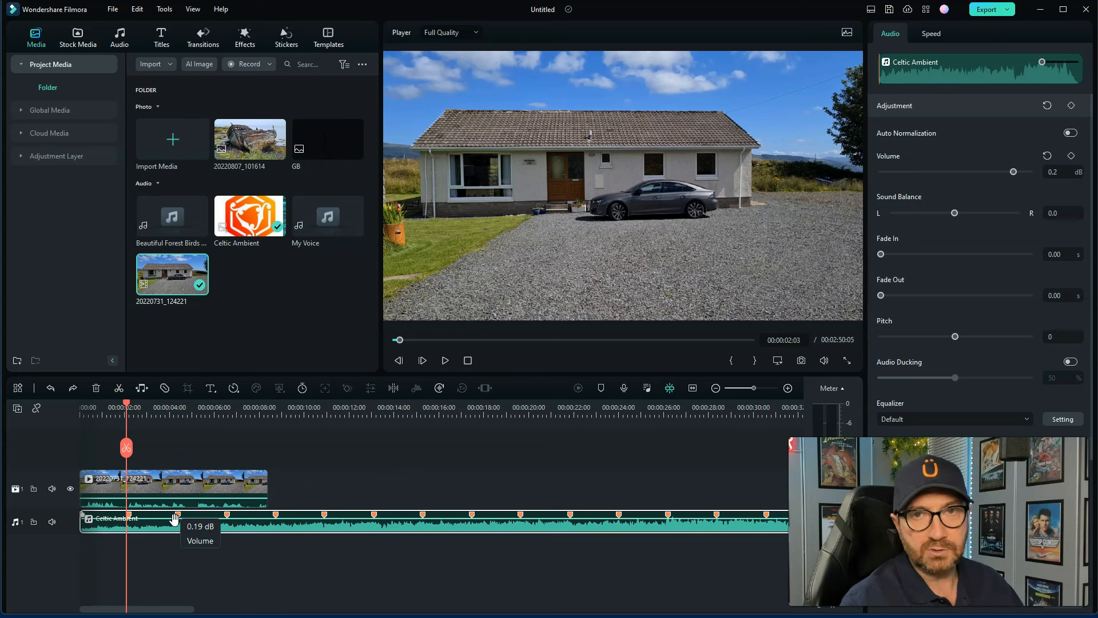
left_click_drag(127, 403, 80, 412)
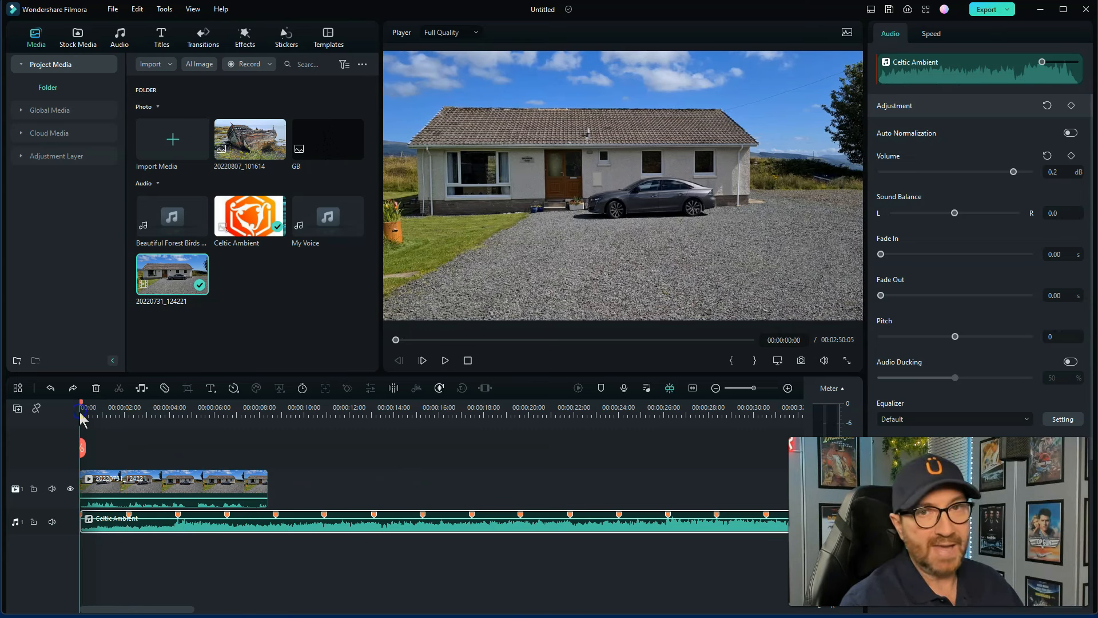
left_click(198, 522)
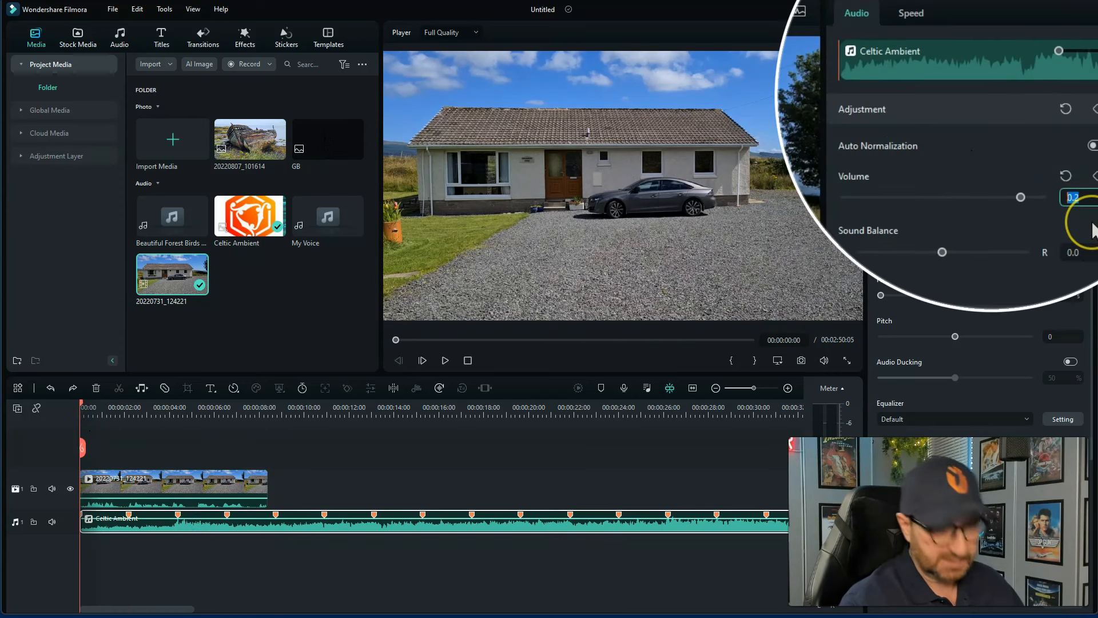
key("Tab")
left_click(1075, 252)
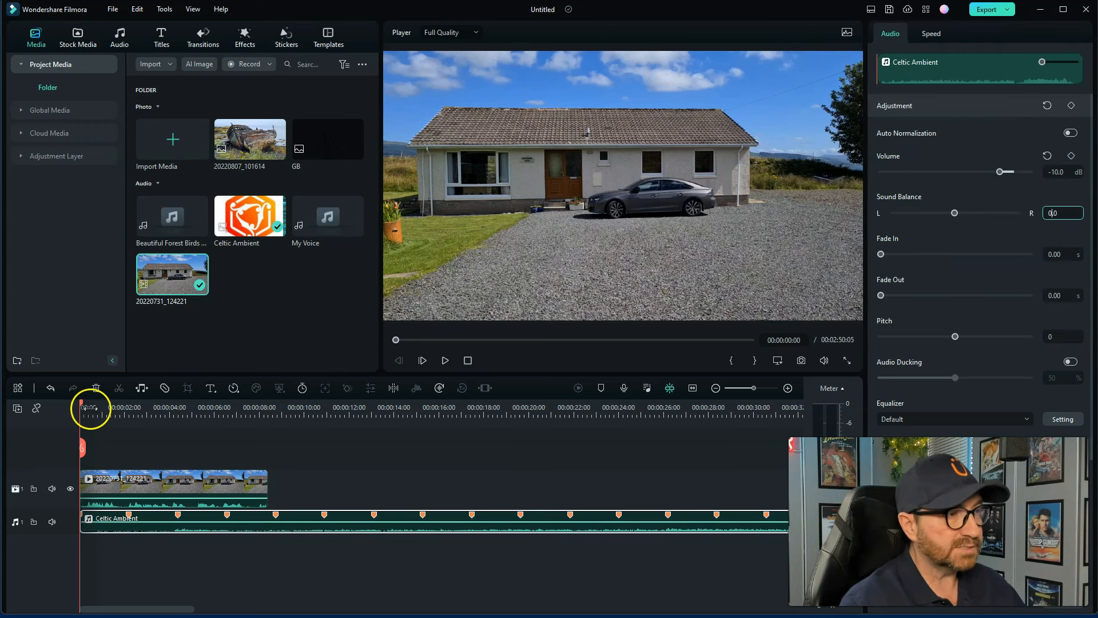
left_click(468, 360)
left_click(444, 362)
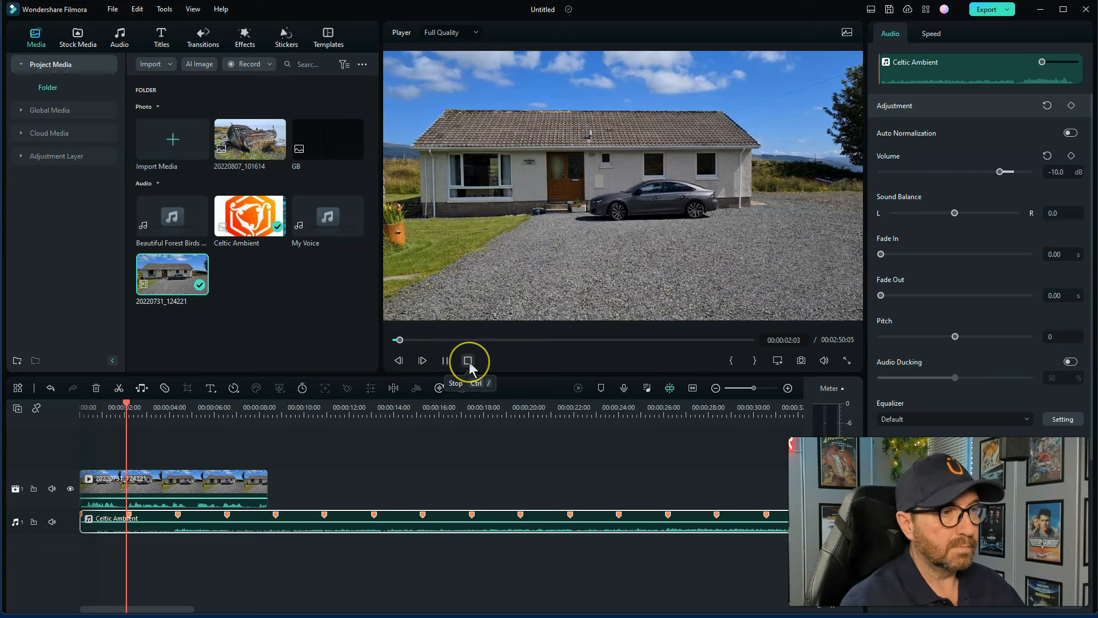
left_click(468, 362)
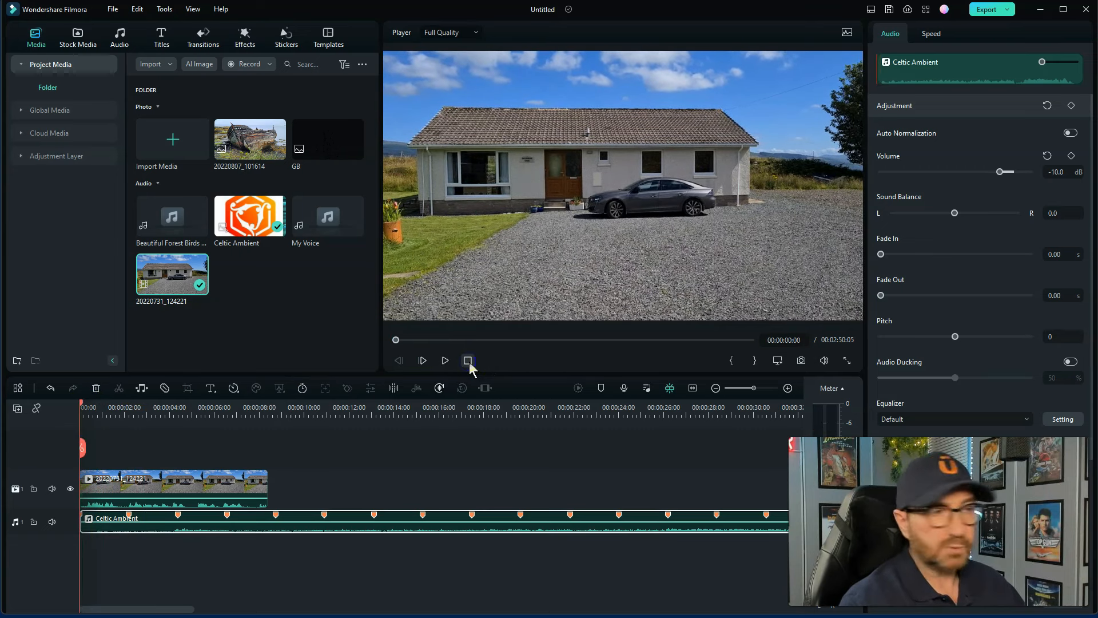
Mute audio track 1 and play the video clip's own sound, pausing at 00:00:05:21 where it should end
left_click(40, 526)
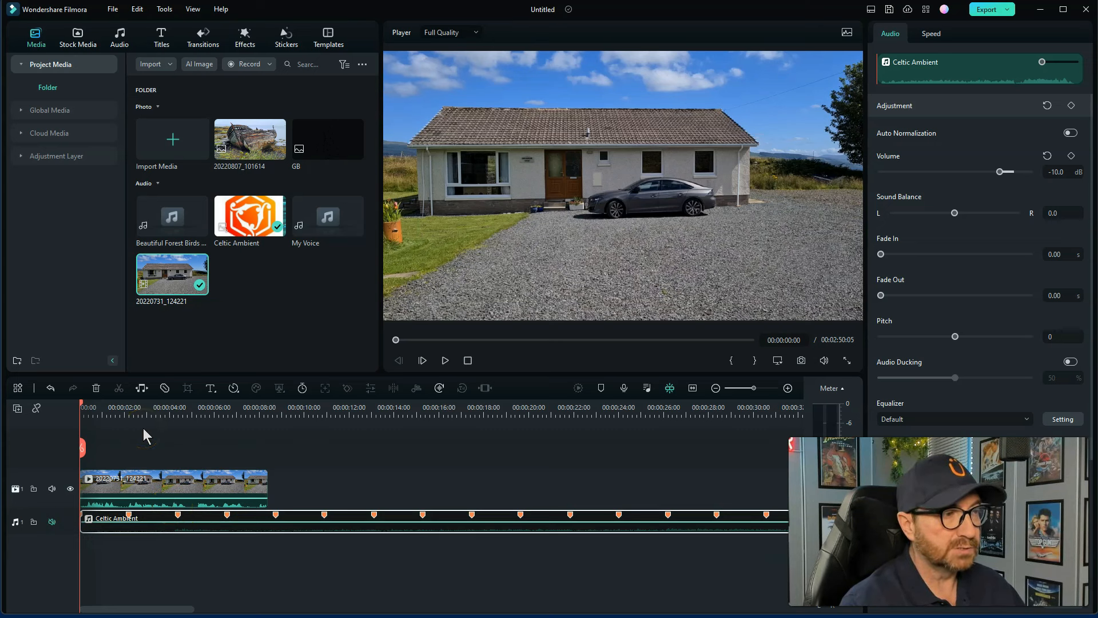
key("space")
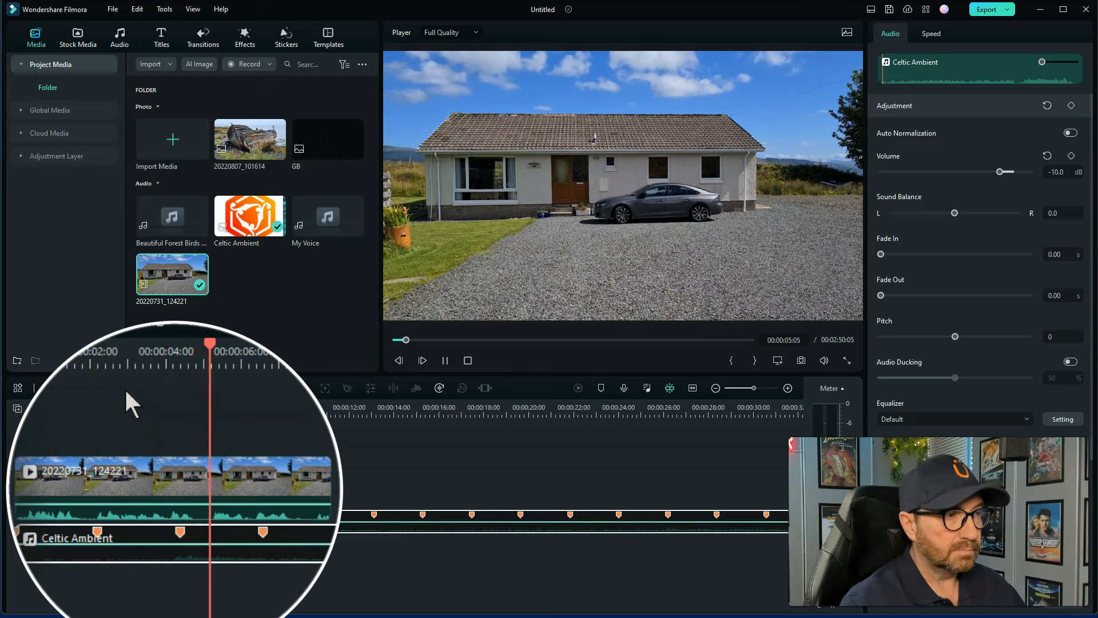
right_click(125, 391)
left_click(320, 438)
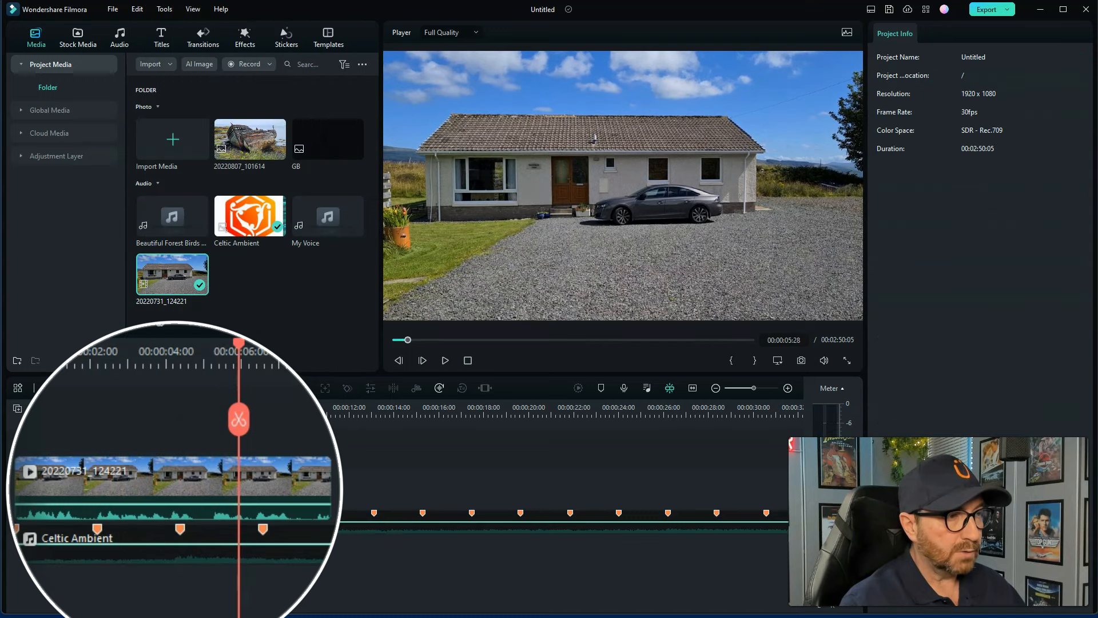
left_click_drag(242, 349, 165, 352)
key("space")
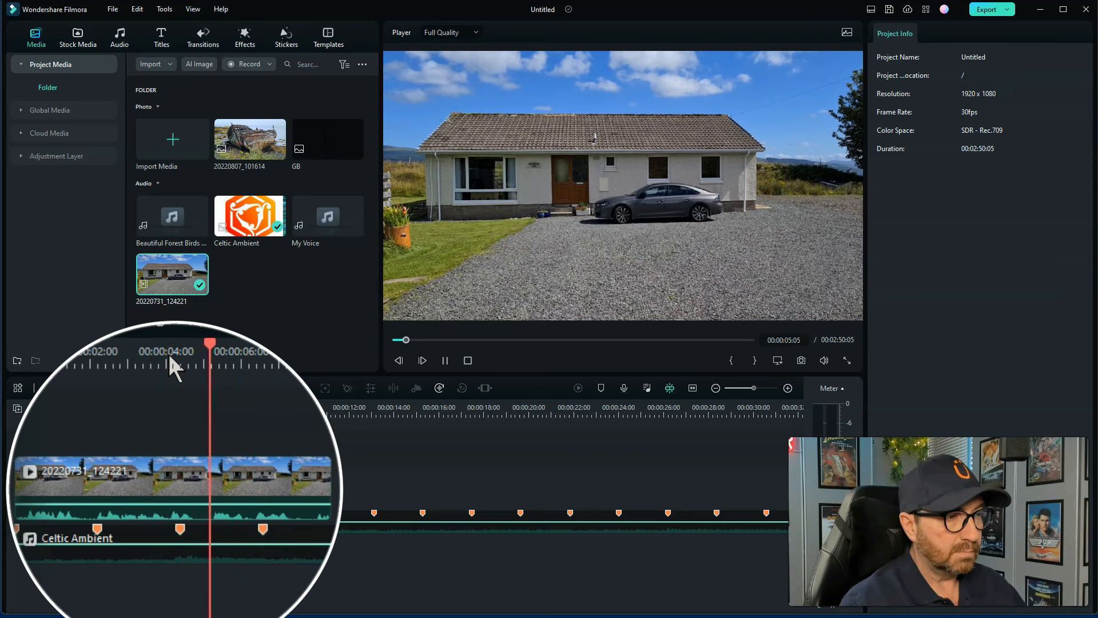
key("space")
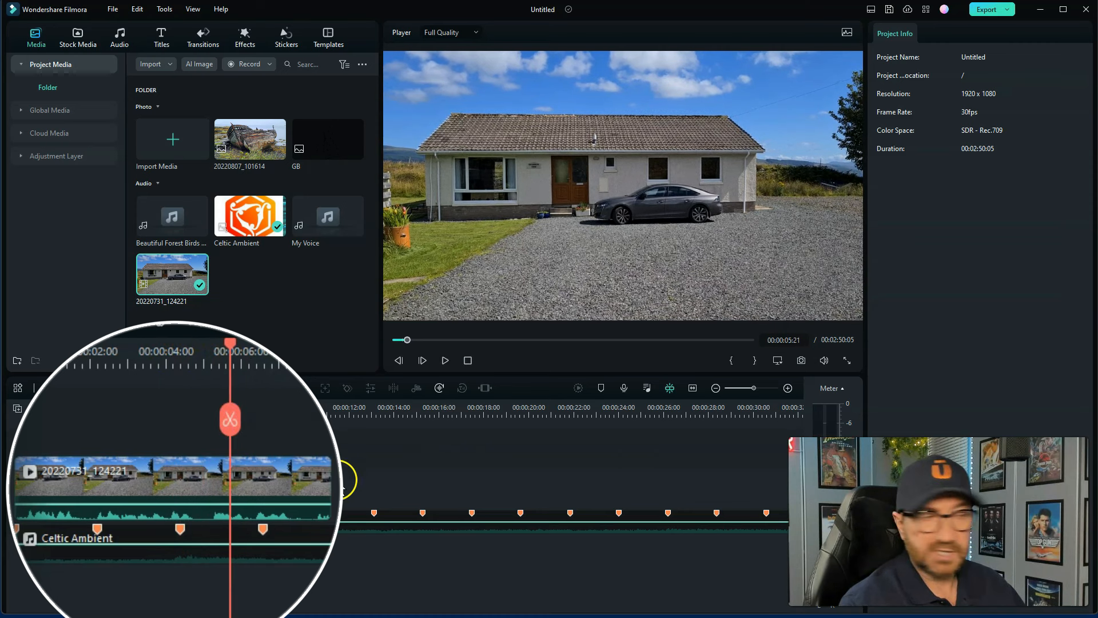
Trim the clip's end to 00:00:05:21 and its start slightly, moving it back to the start of video track 1
left_click_drag(330, 479, 228, 491)
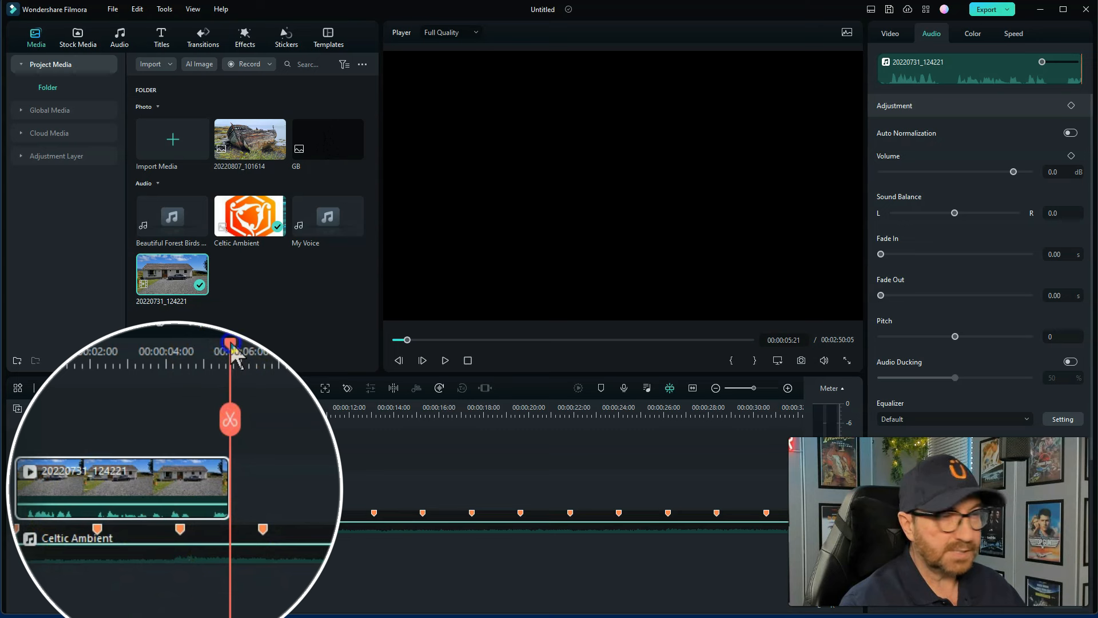
left_click_drag(230, 344, 15, 385)
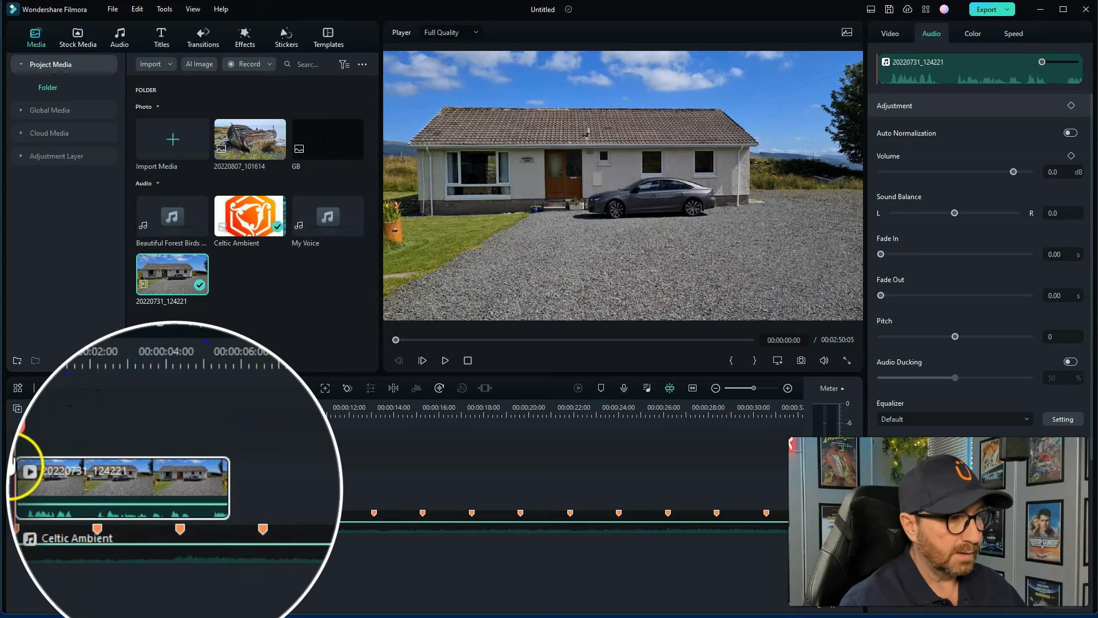
left_click_drag(22, 466, 33, 489)
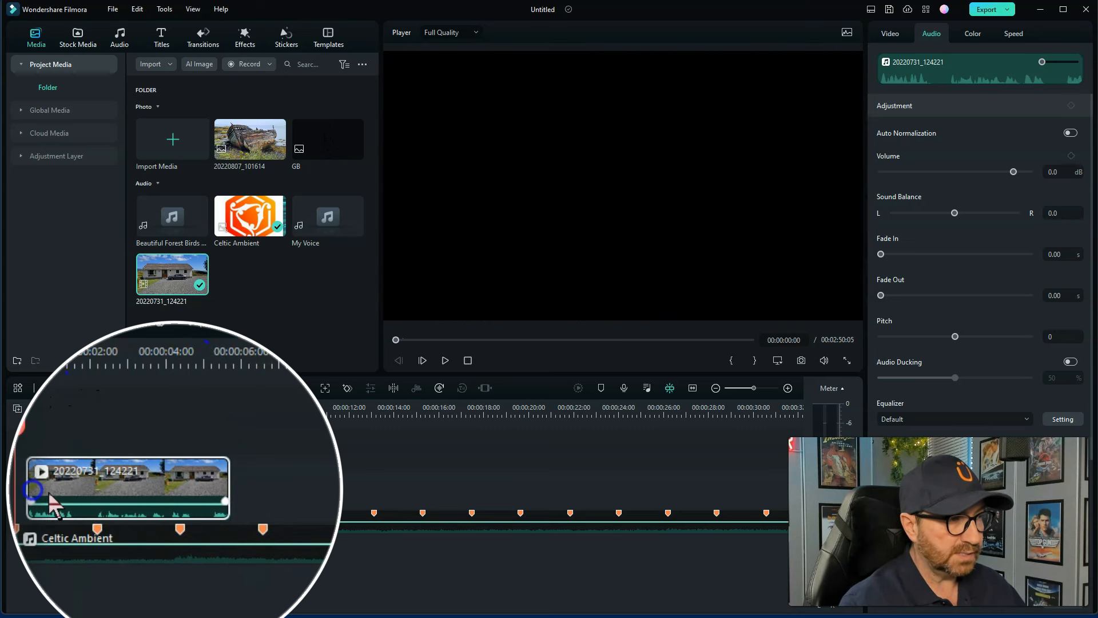
left_click_drag(158, 486, 118, 490)
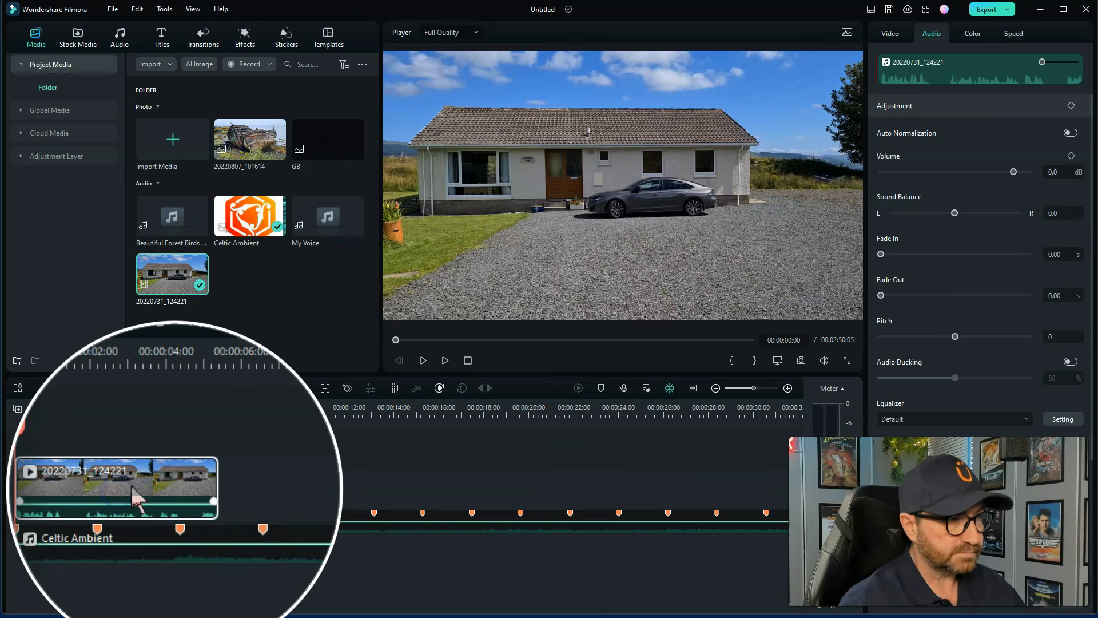
Play the trimmed clip to find the first pause in its audio and split the clip at about 00:00:01:10
key("space")
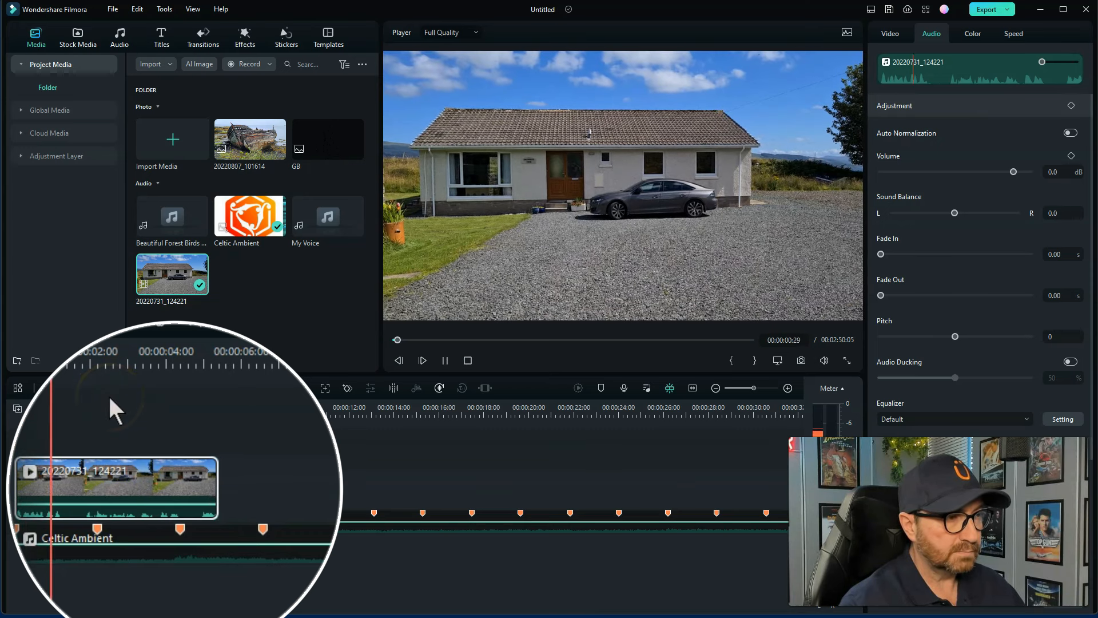
left_click(81, 357)
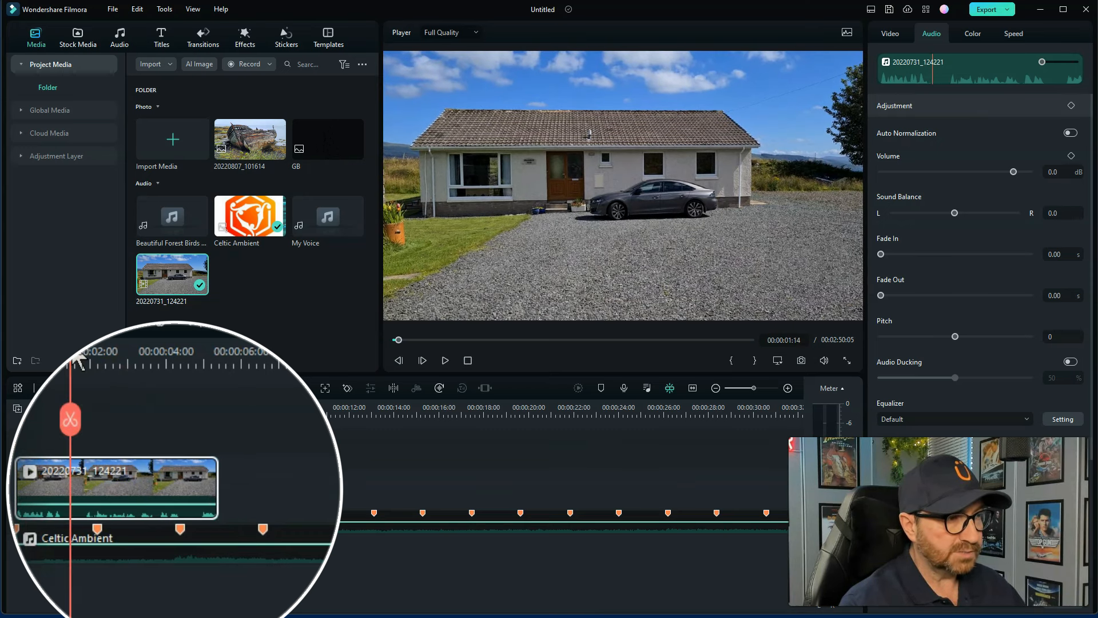
left_click_drag(73, 354, 72, 361)
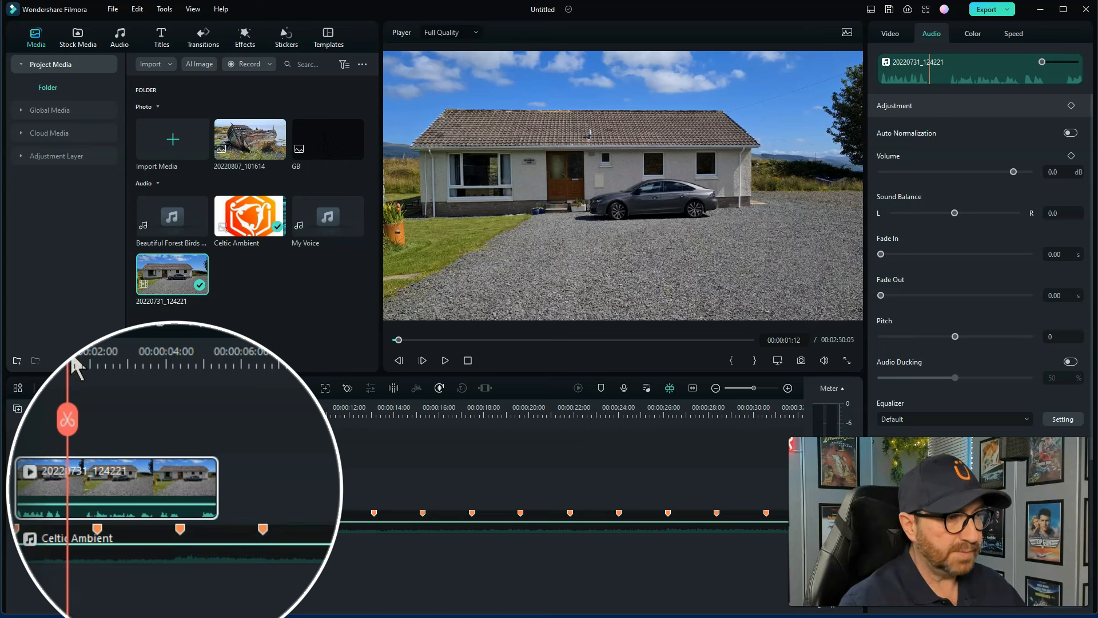
left_click(787, 388)
left_click(788, 388)
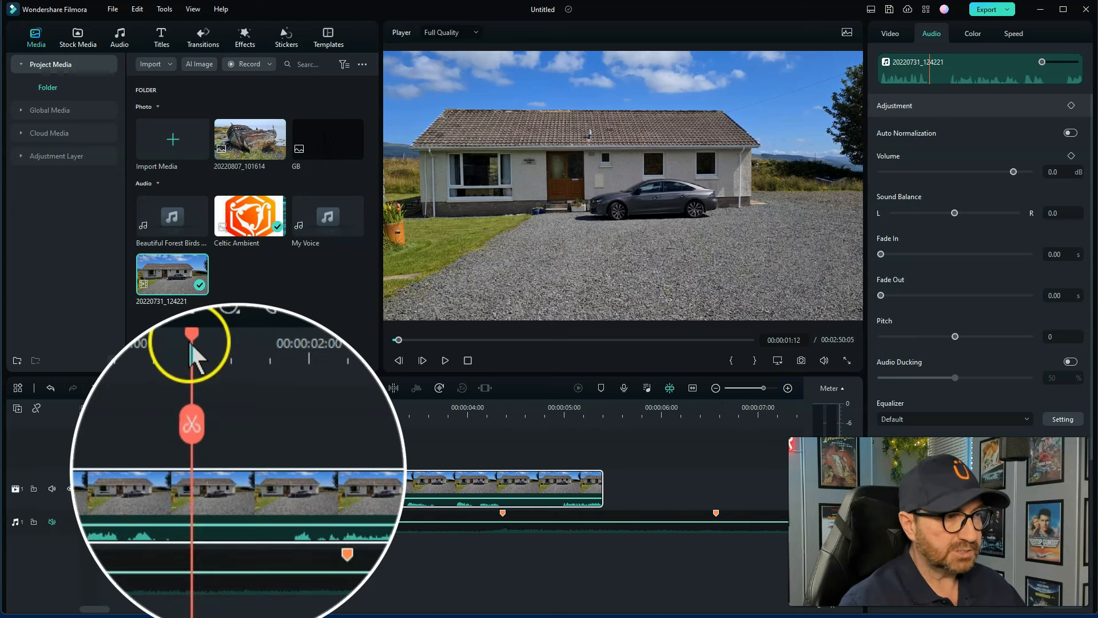
left_click_drag(192, 334, 275, 345)
left_click(179, 426)
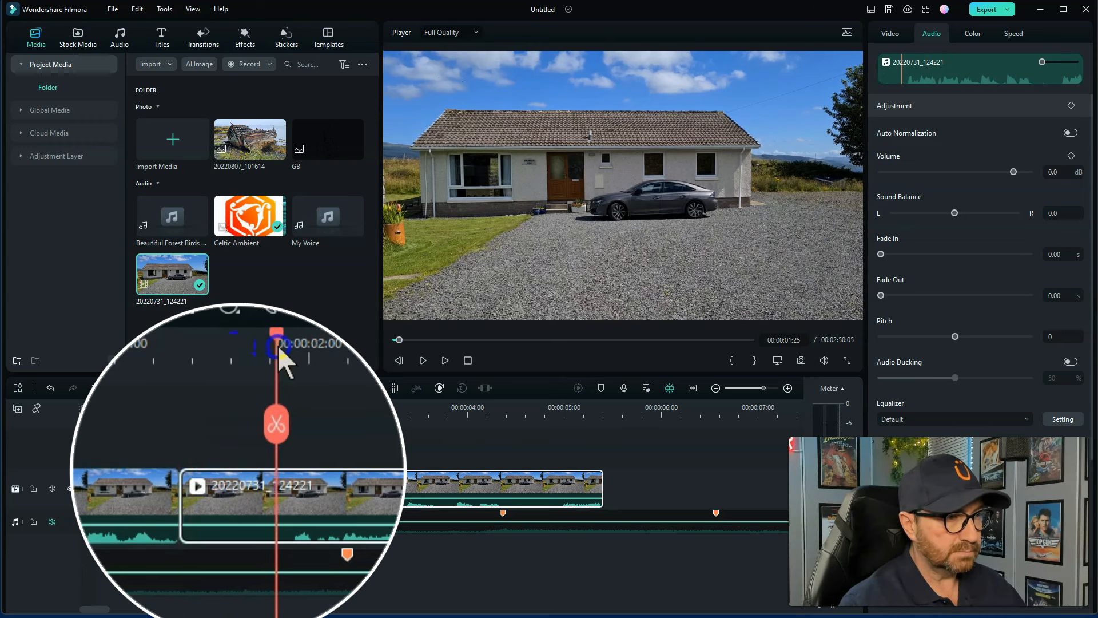
Cut out the silent section ending at 00:00:01:25 and close the gap with the remaining part of the clip
left_click(276, 429)
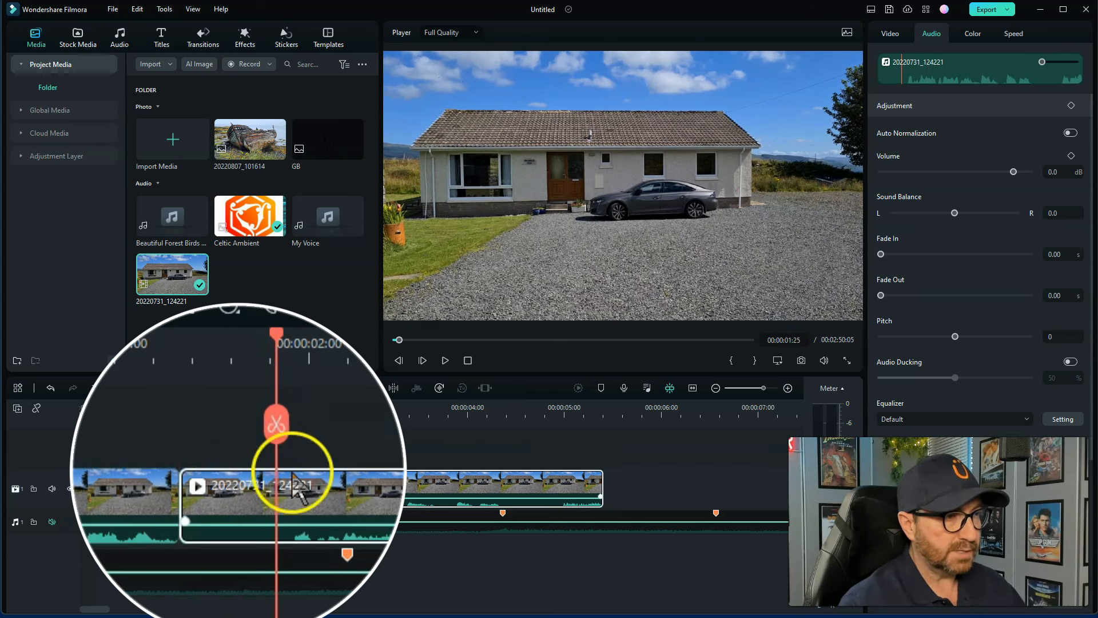
left_click(276, 424)
left_click(245, 503)
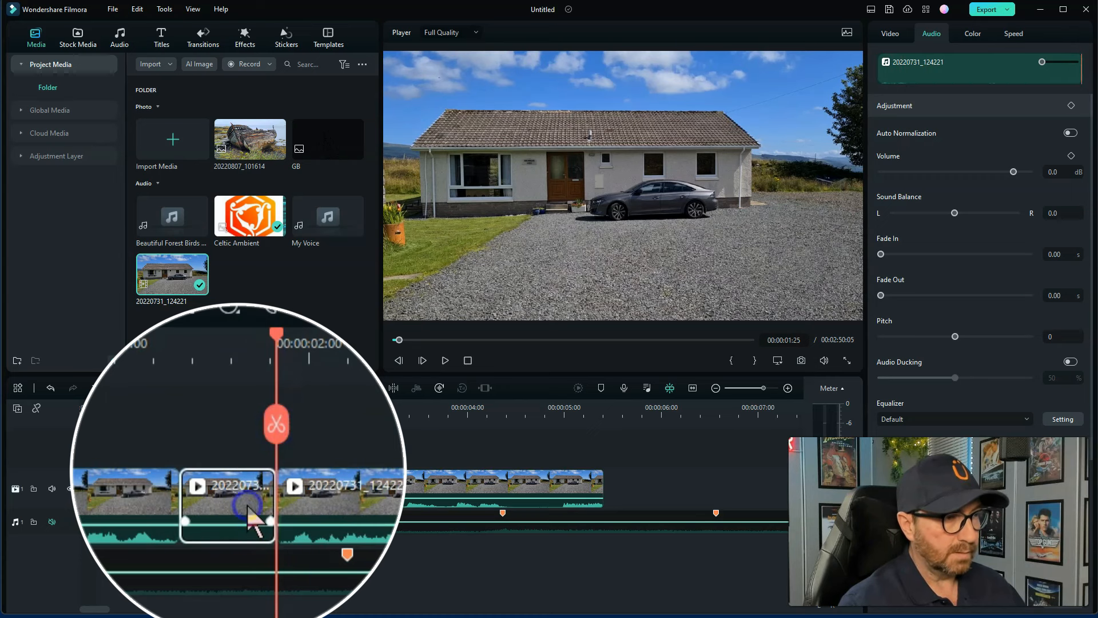
key("Delete")
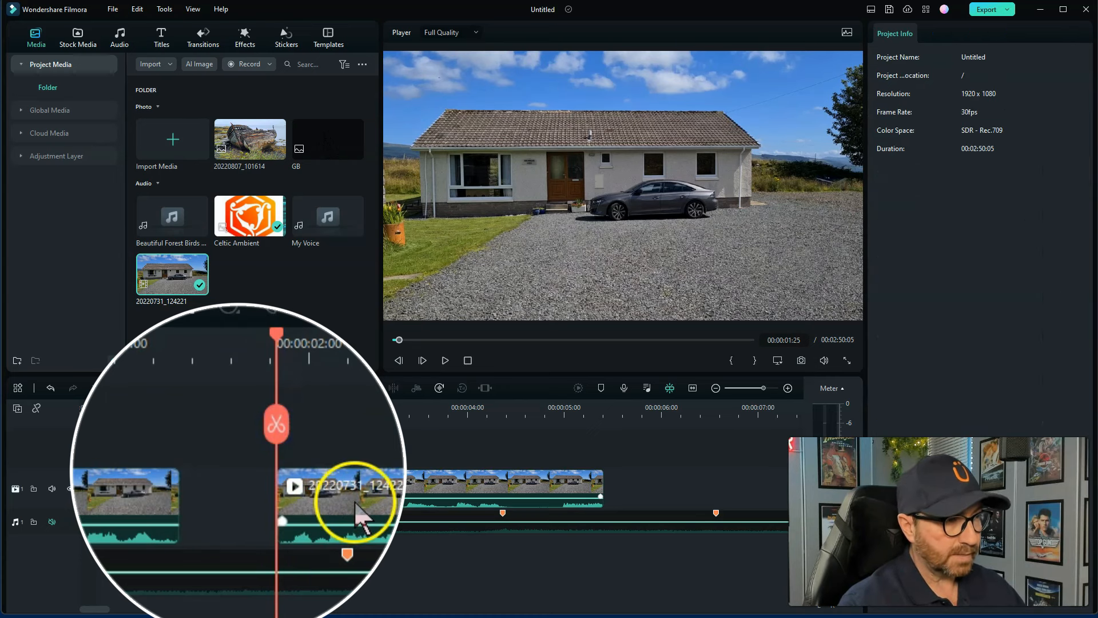
left_click_drag(297, 495, 248, 495)
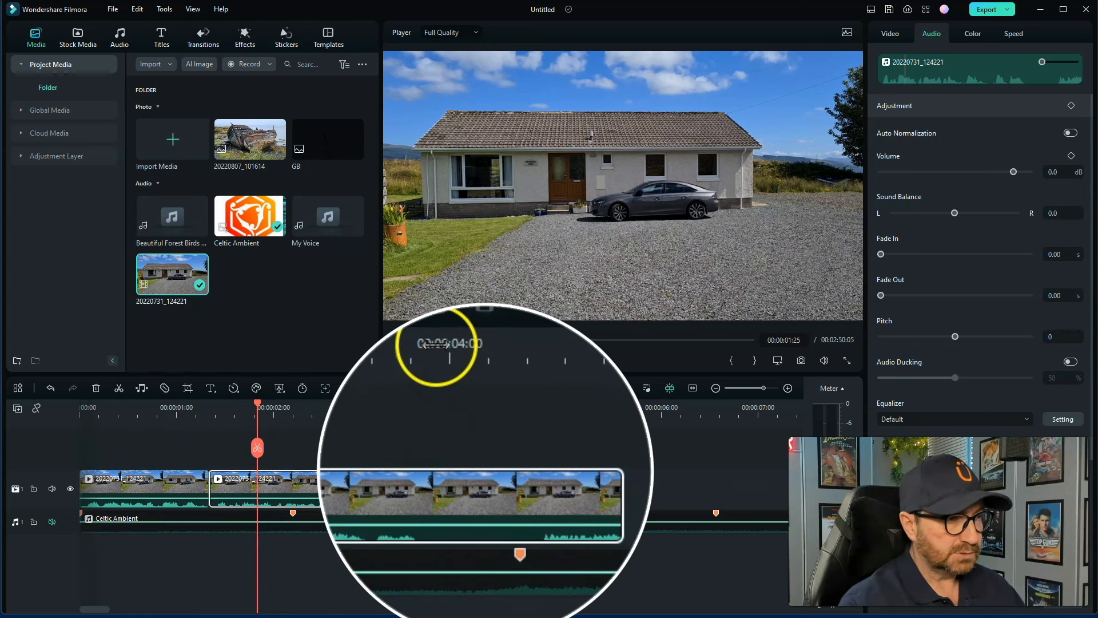
Split the video clip on video track 1 at 00:00:03:28 and 00:00:04:08 to isolate the silent section
left_click(461, 407)
left_click_drag(435, 336, 436, 342)
left_click(438, 427)
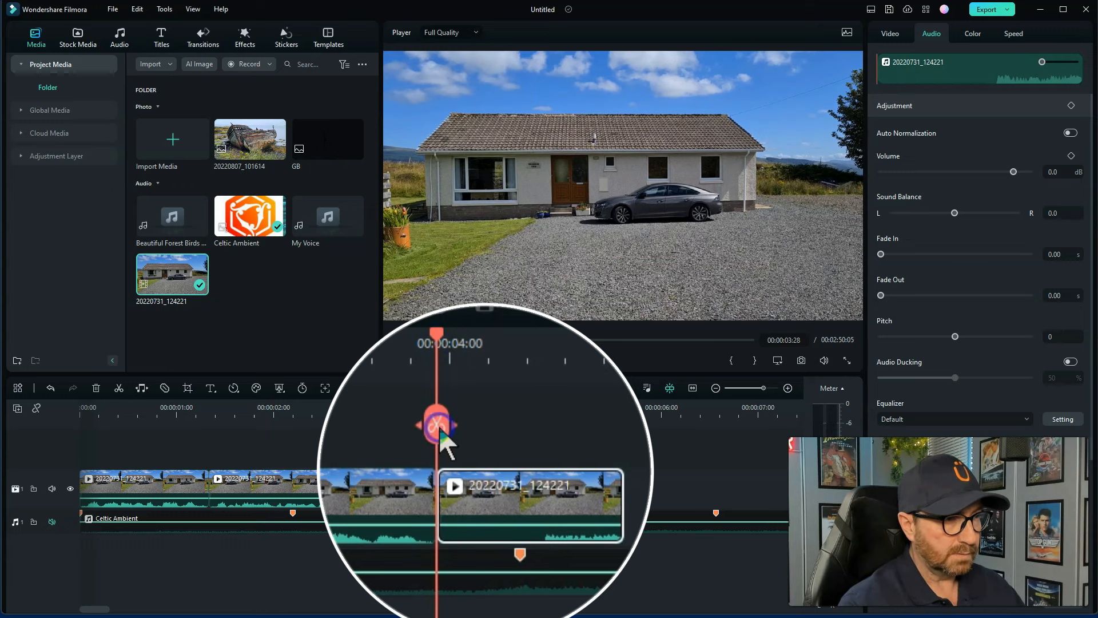
left_click_drag(436, 338, 504, 359)
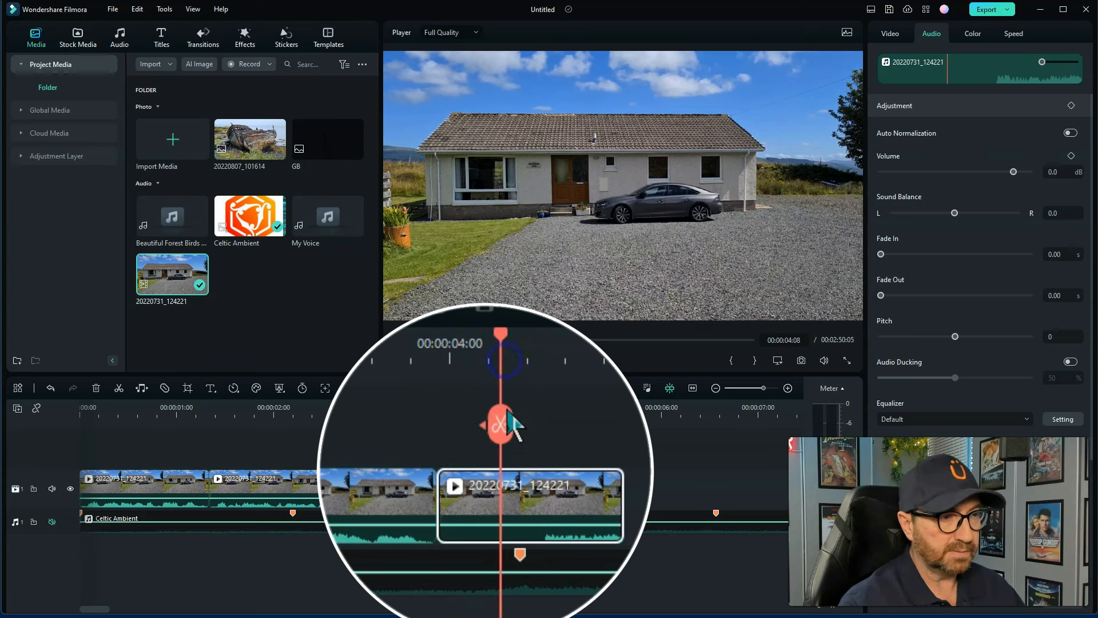
left_click(502, 428)
Delete the silent piece between the two new cuts and close the gap it leaves
left_click(470, 504)
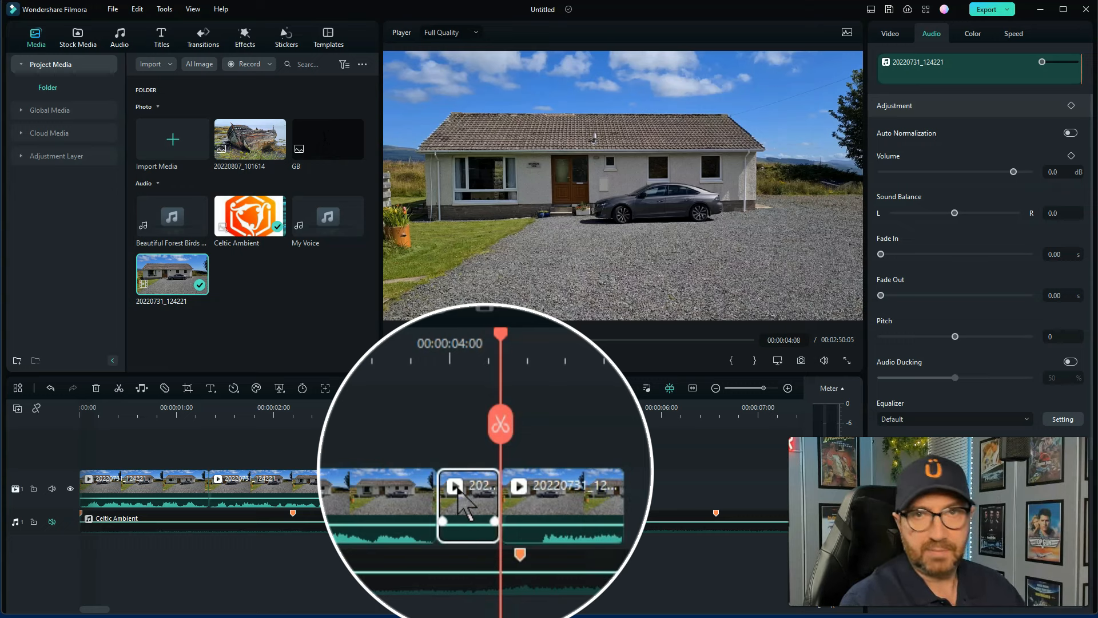
key("Delete")
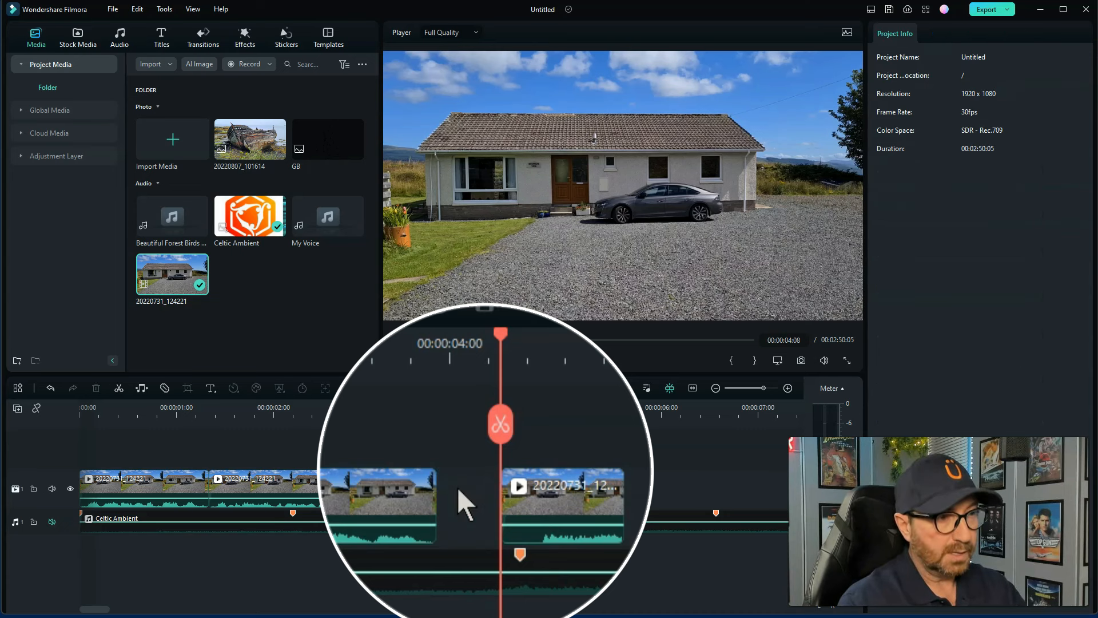
left_click(457, 486)
key("Delete")
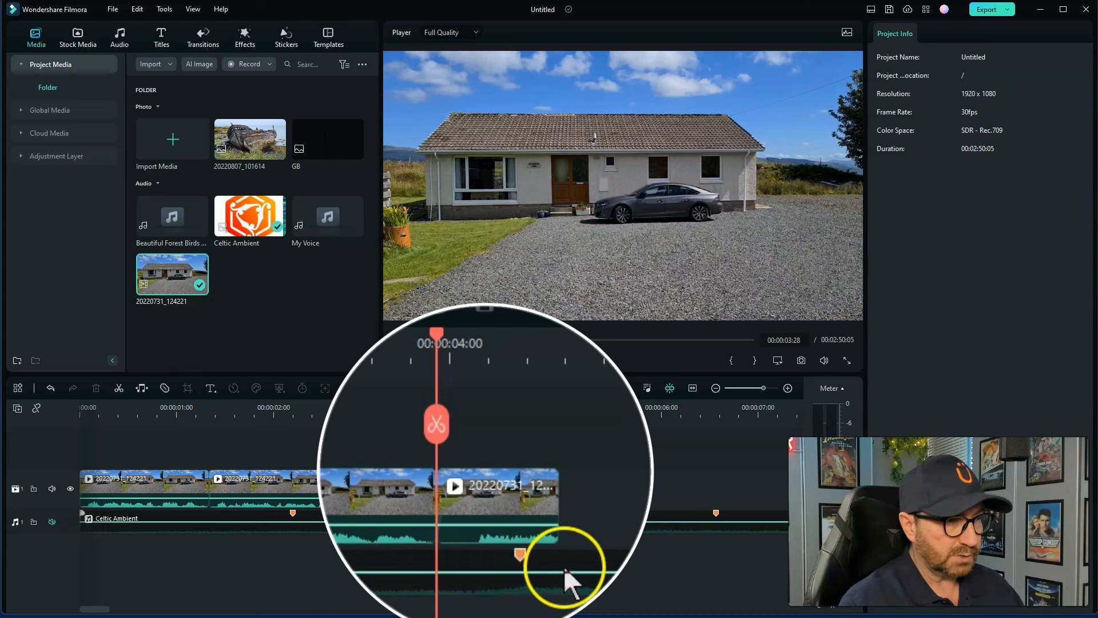
Play across the last cut, then trim the silent start off the final piece and move it back against the previous one
left_click_drag(442, 348, 21, 467)
key("space")
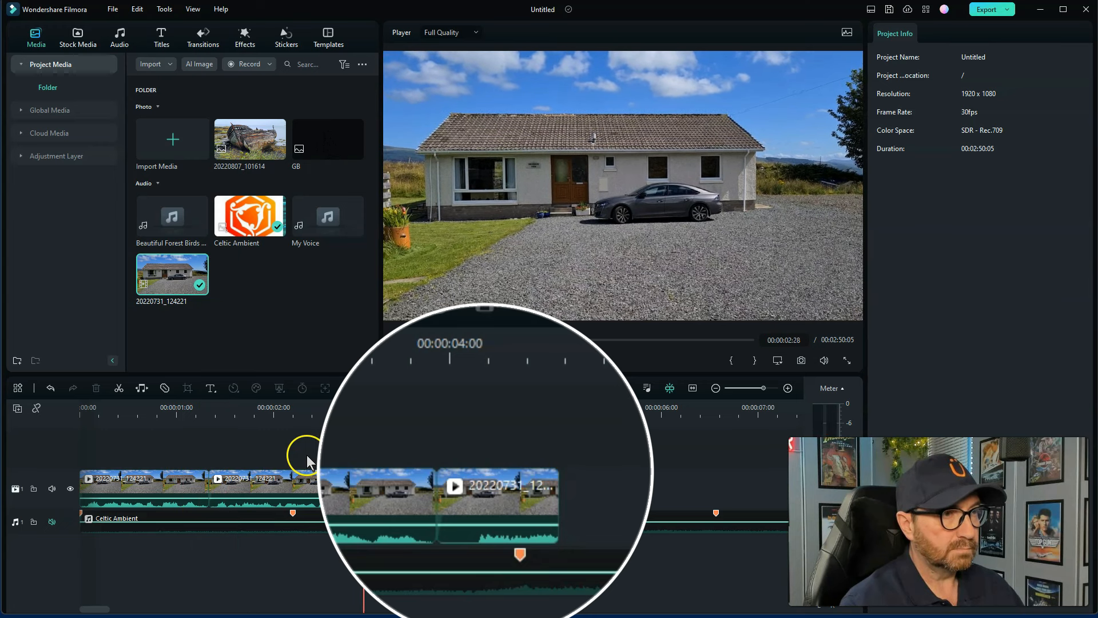
key("space")
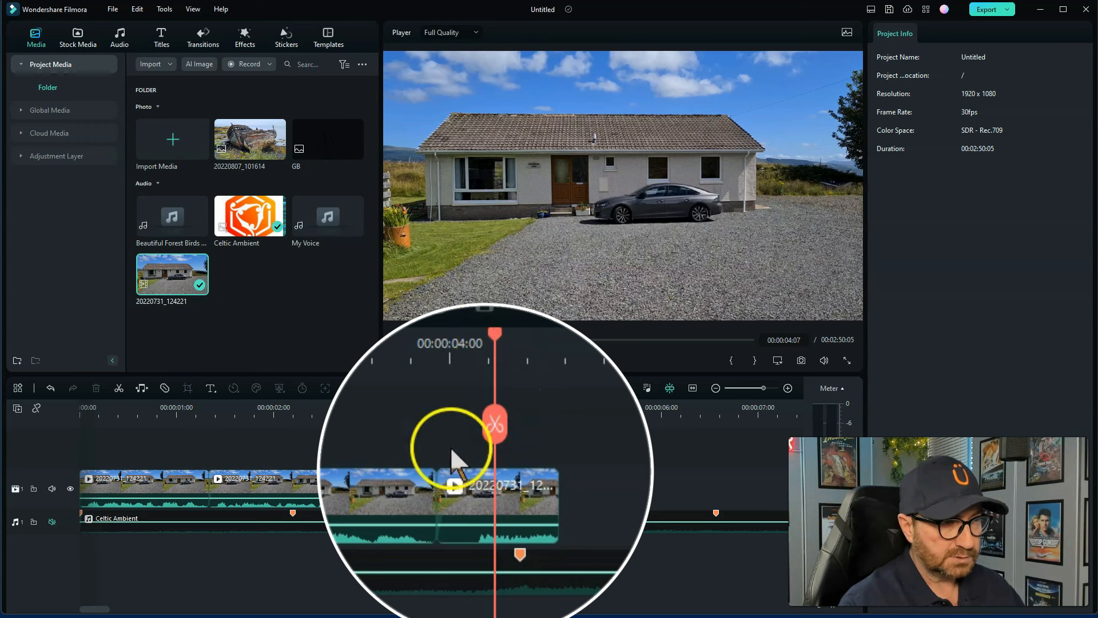
left_click_drag(442, 499, 471, 564)
left_click_drag(507, 517, 487, 501)
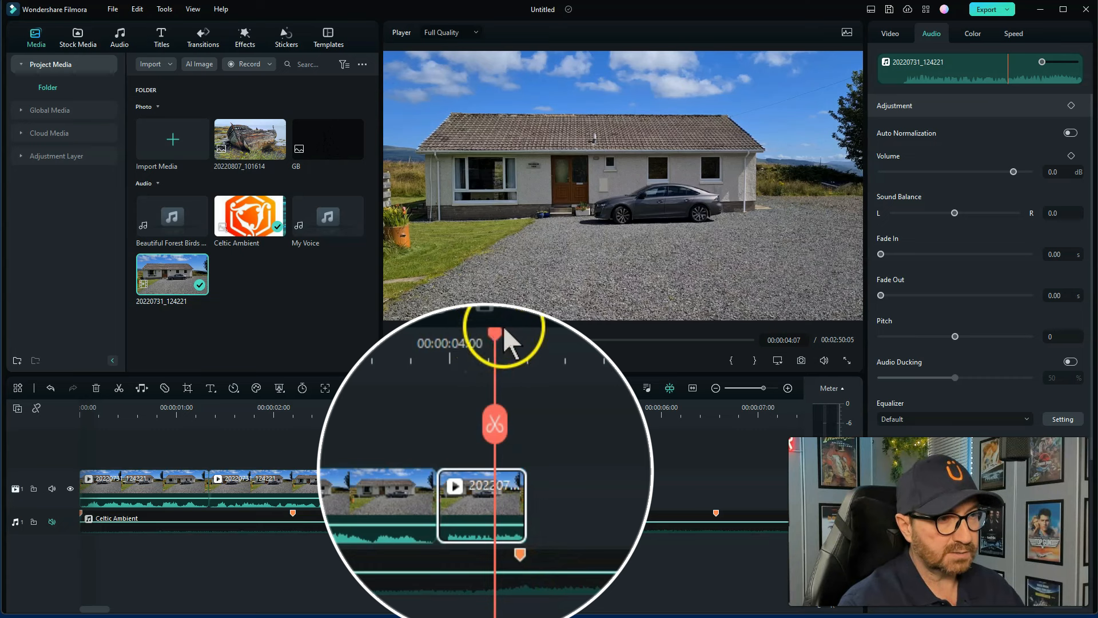
Play the trimmed video pieces from the beginning to check how the speech flows across the cuts
left_click_drag(494, 334, 80, 403)
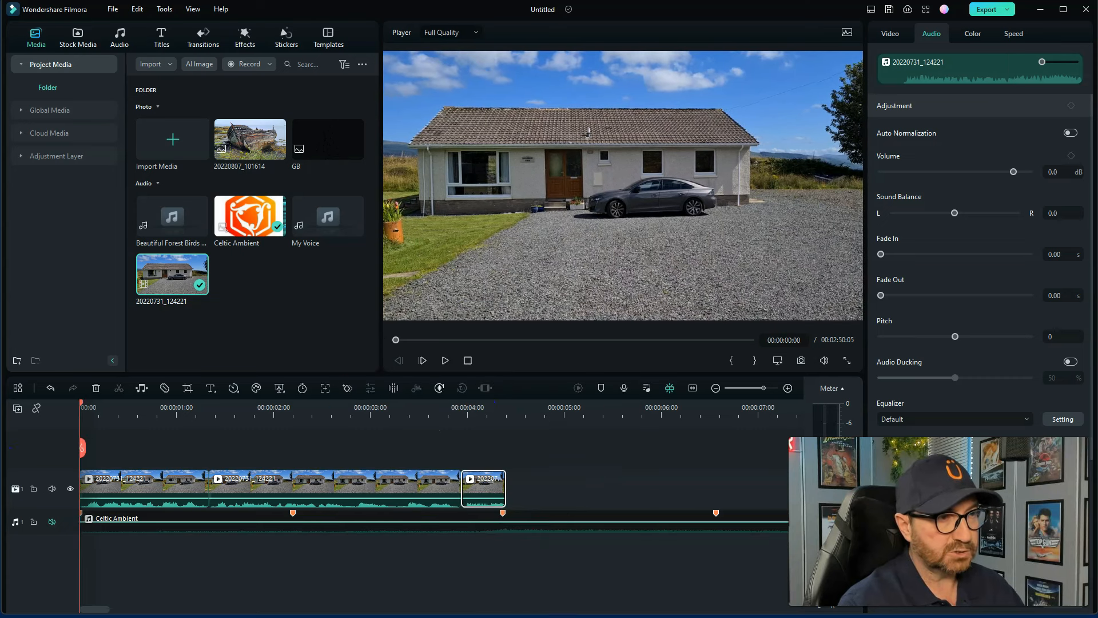
left_click(444, 360)
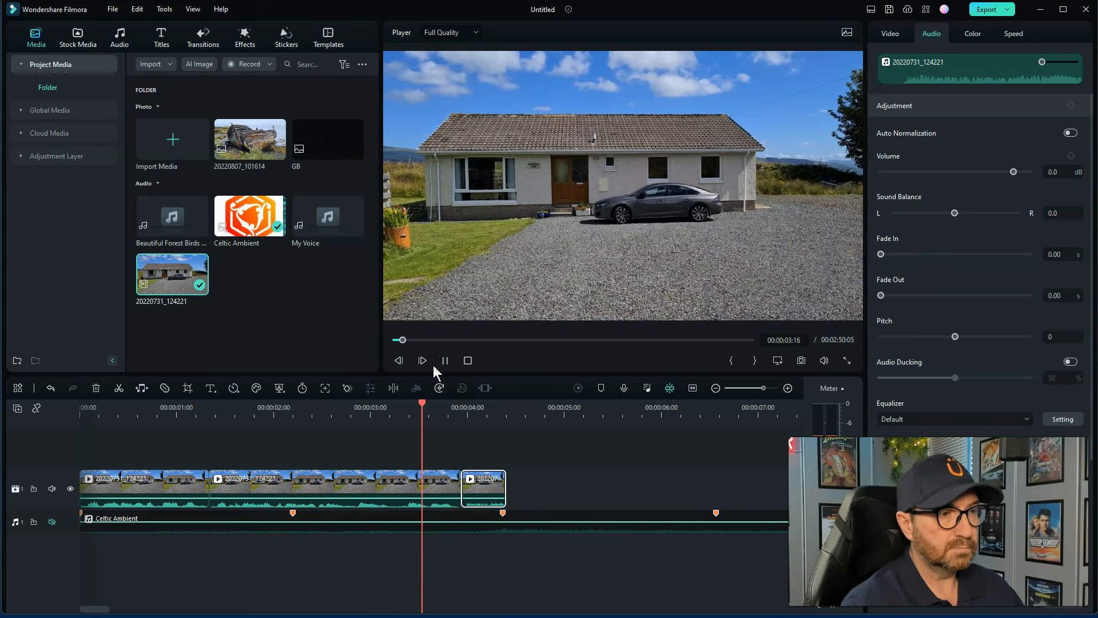
key("space")
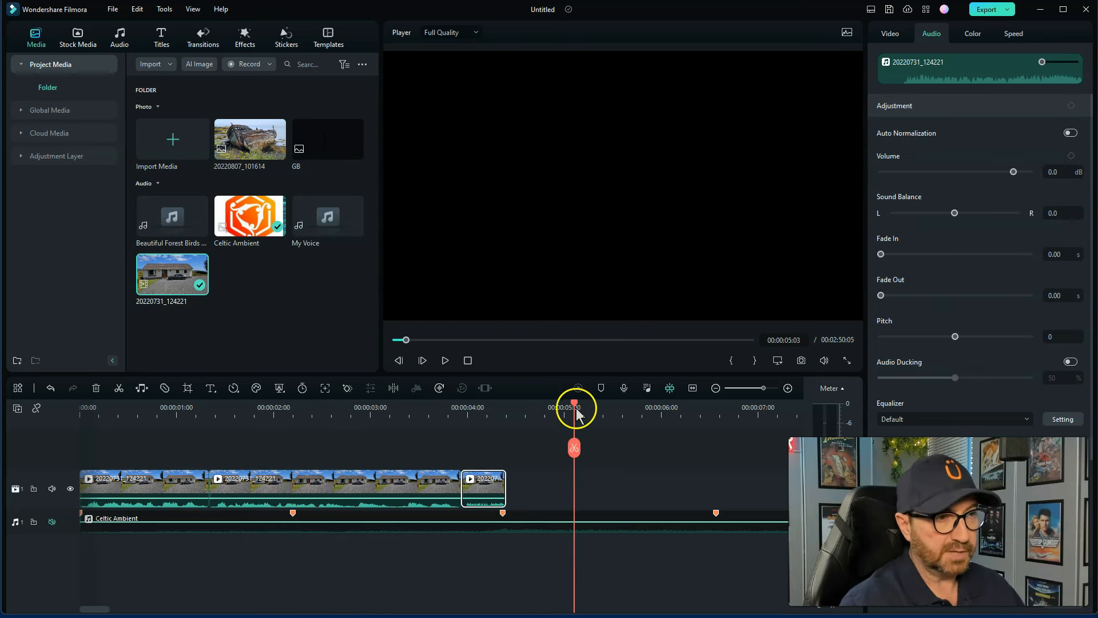
Unmute audio track 1 and move the Celtic Ambient music to start where the last video piece ends
key("Home")
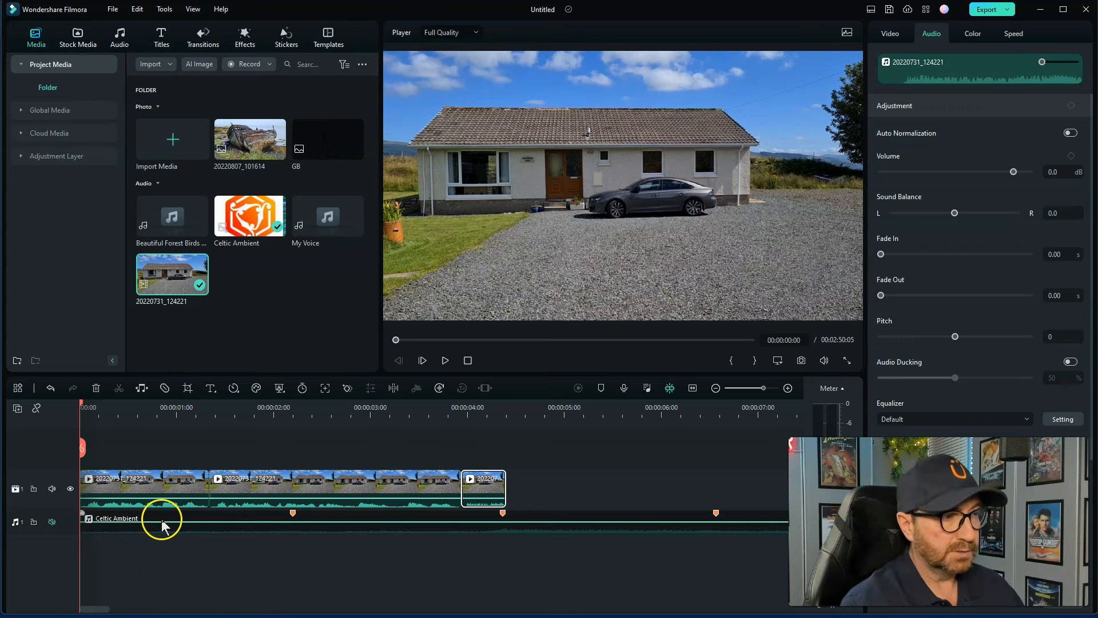
left_click(52, 522)
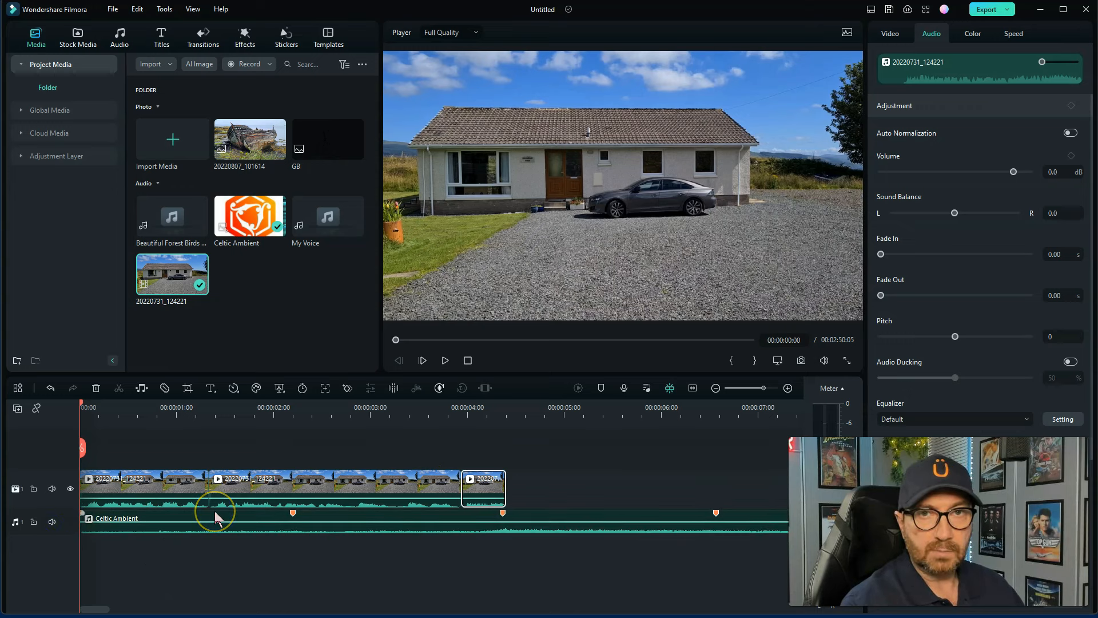
left_click_drag(197, 513, 632, 503)
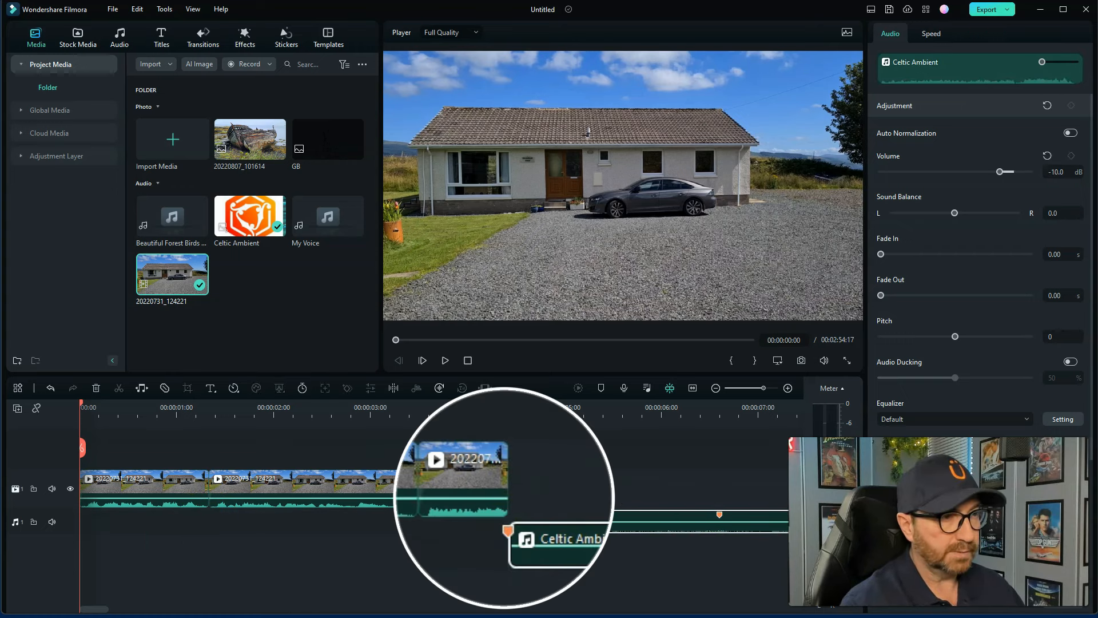
Play the timeline from the beginning to check the change from speech to music, and return to the start
left_click(474, 408)
left_click_drag(474, 403, 50, 457)
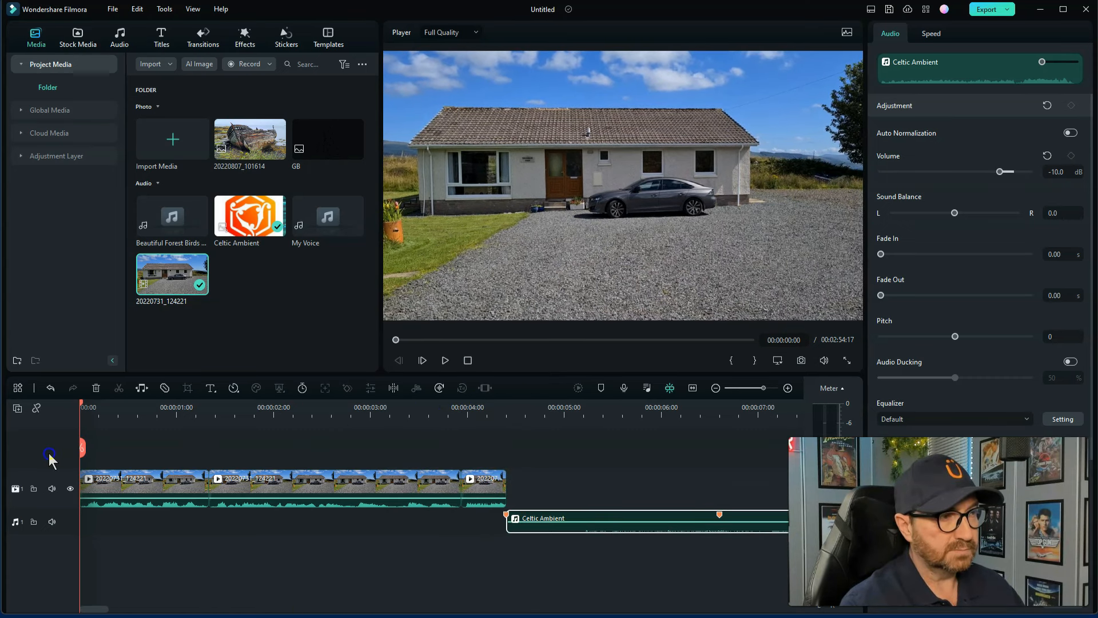
left_click(445, 360)
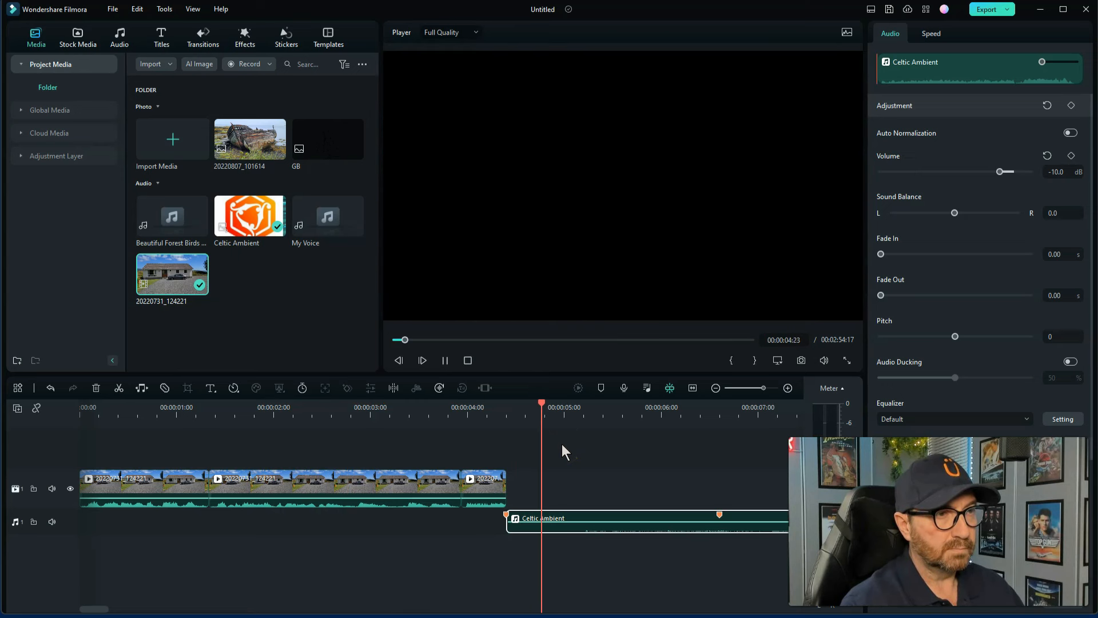
left_click(468, 361)
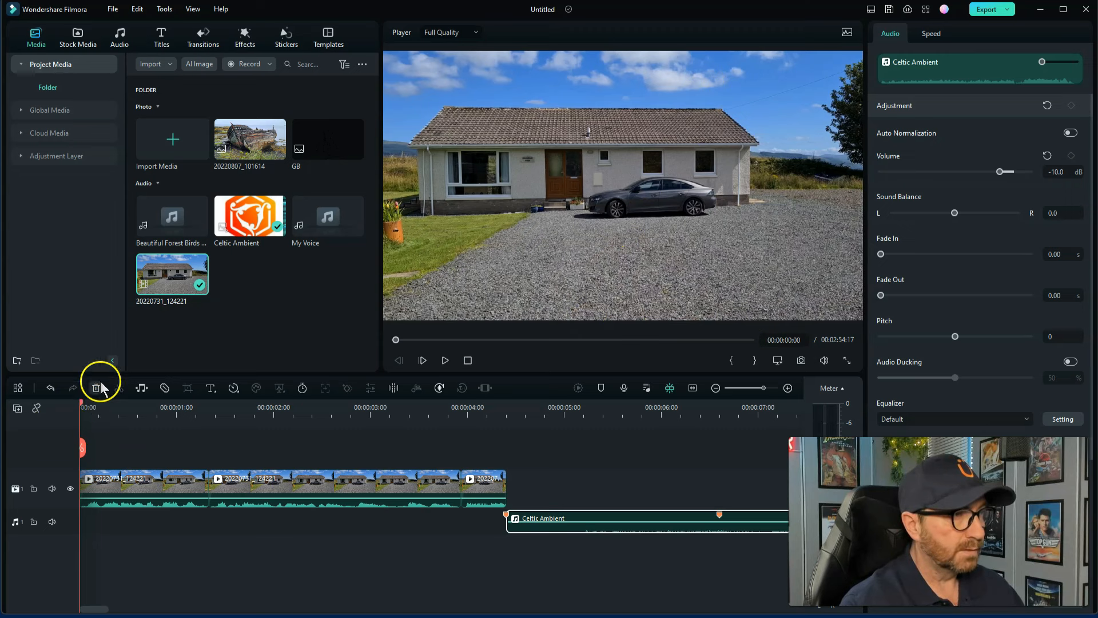
Add the favourite title Travel Chic Title 2 above the video at the timeline's start and shorten it to end with the last clip
left_click(159, 35)
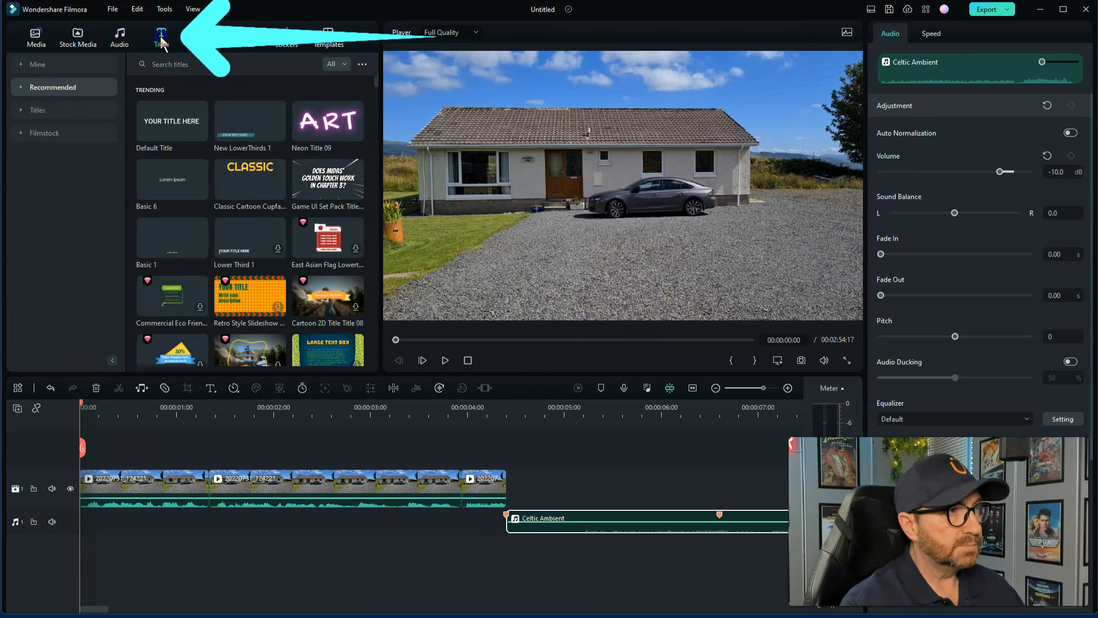
left_click(62, 66)
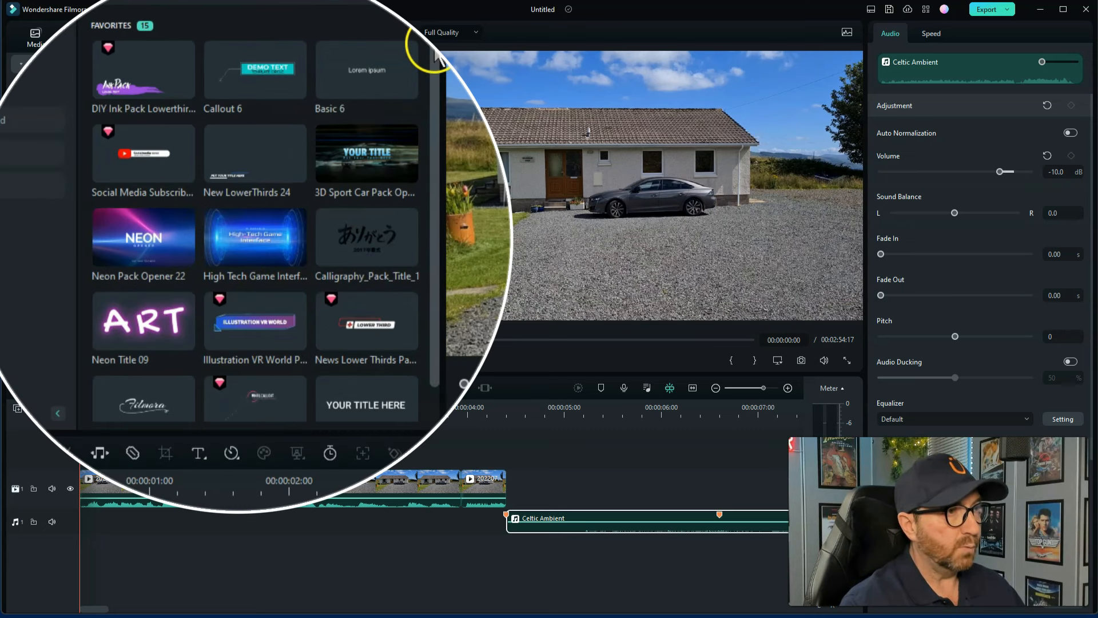
left_click_drag(434, 45, 440, 160)
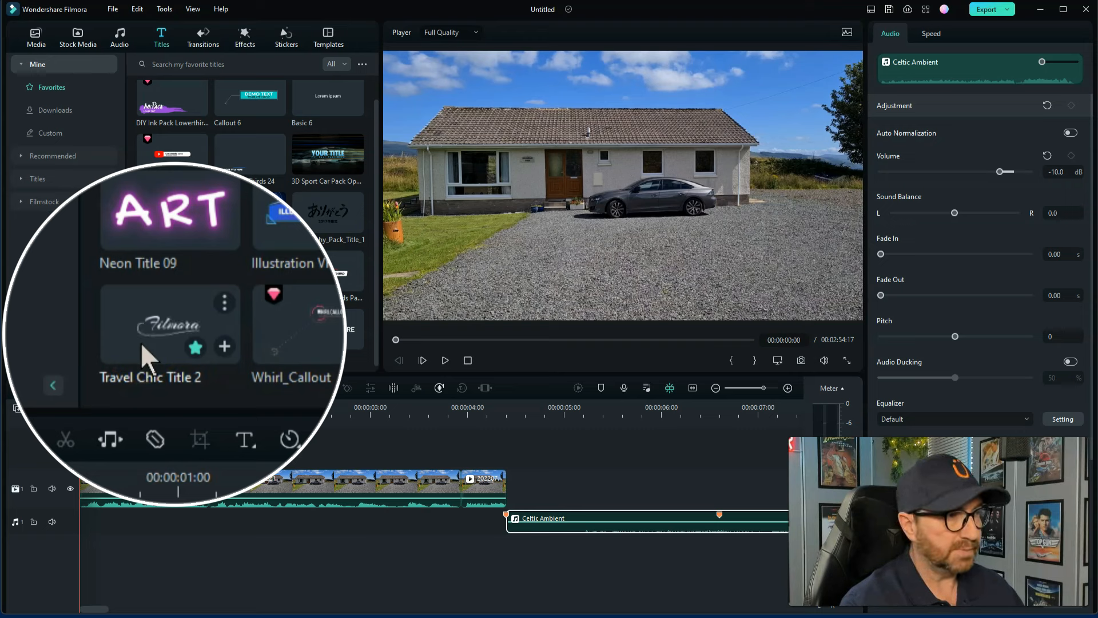
left_click_drag(141, 342, 84, 445)
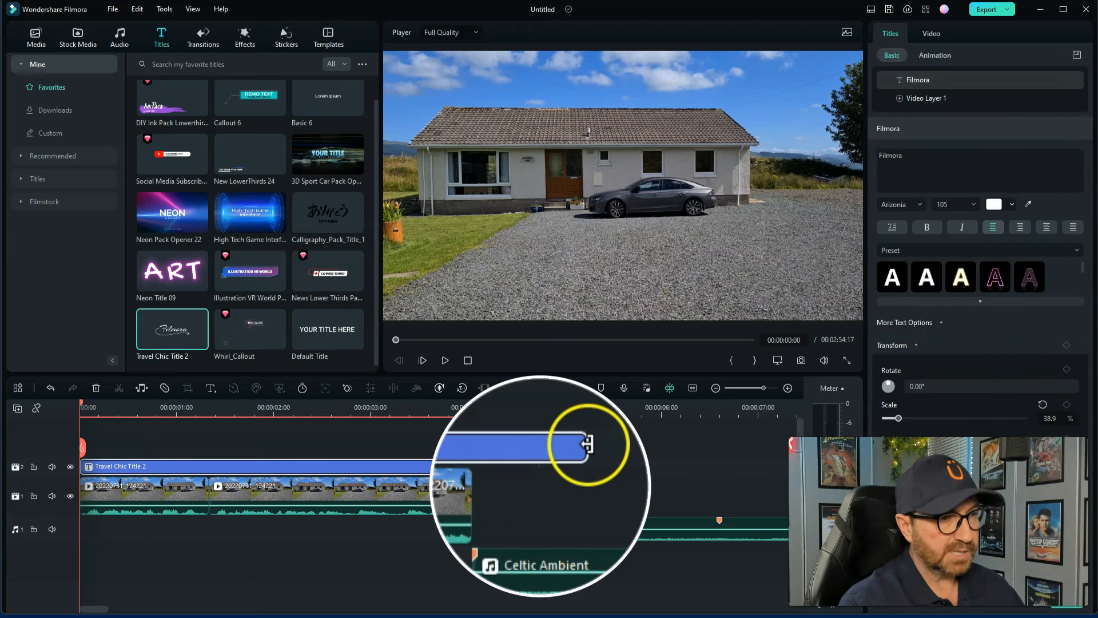
left_click_drag(563, 466, 506, 483)
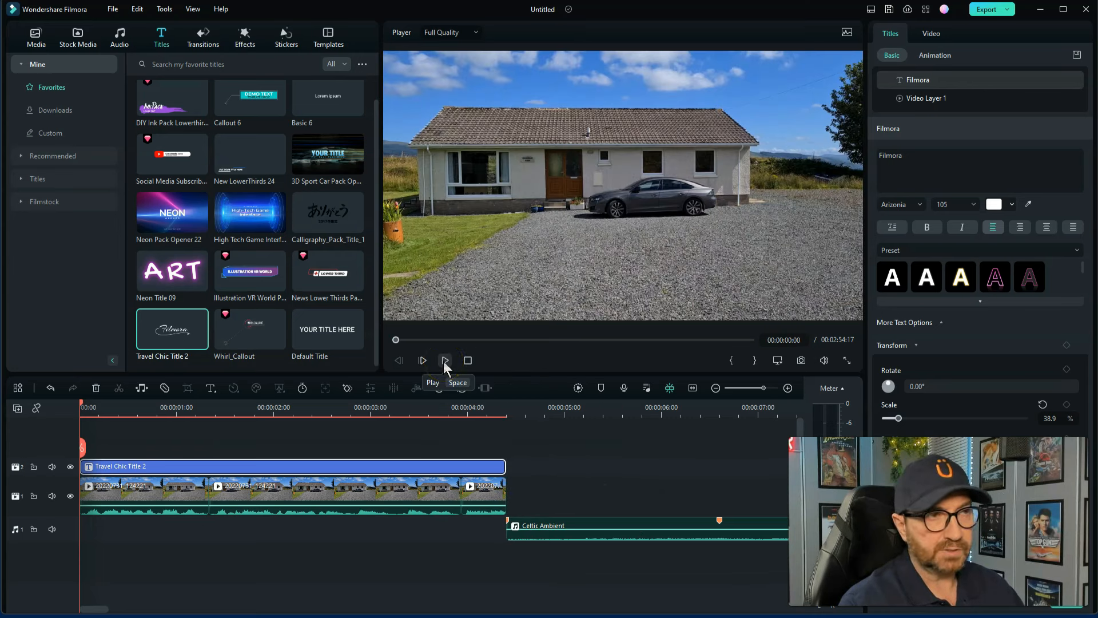
Preview the title over the video and set the playhead to 00:00:01:10, where the whole title is displayed
left_click(444, 362)
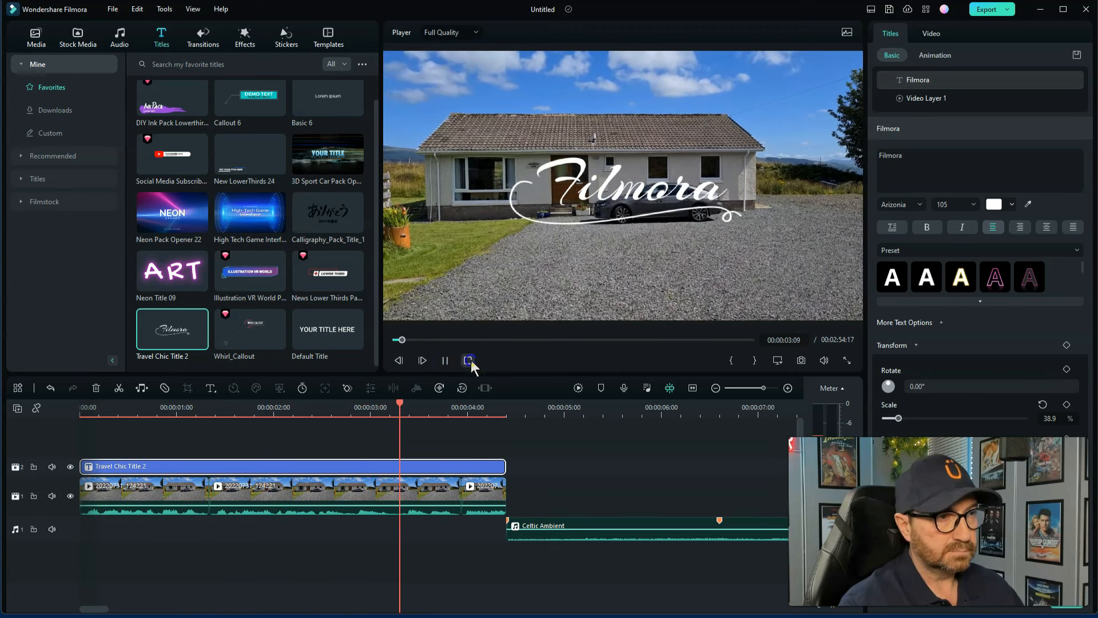
left_click(469, 360)
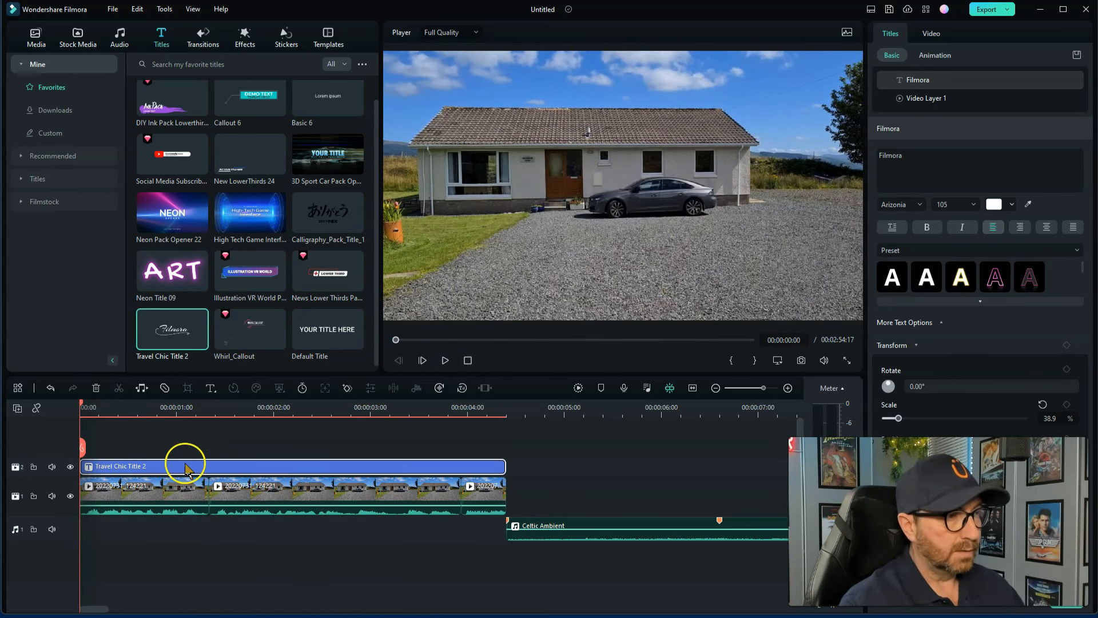
left_click(158, 407)
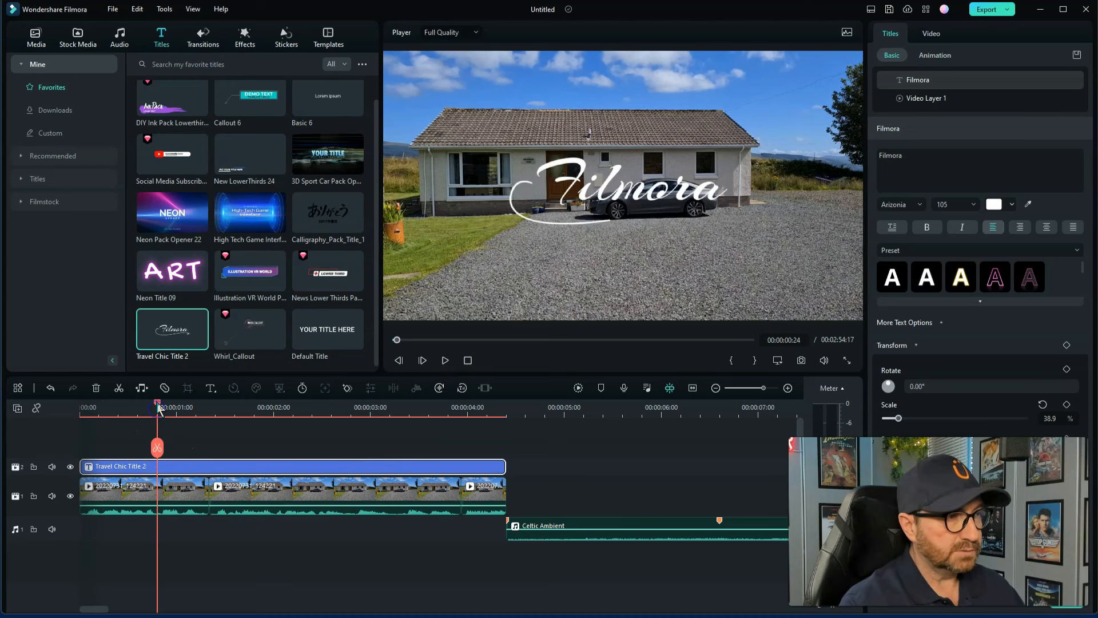
left_click_drag(159, 406, 163, 406)
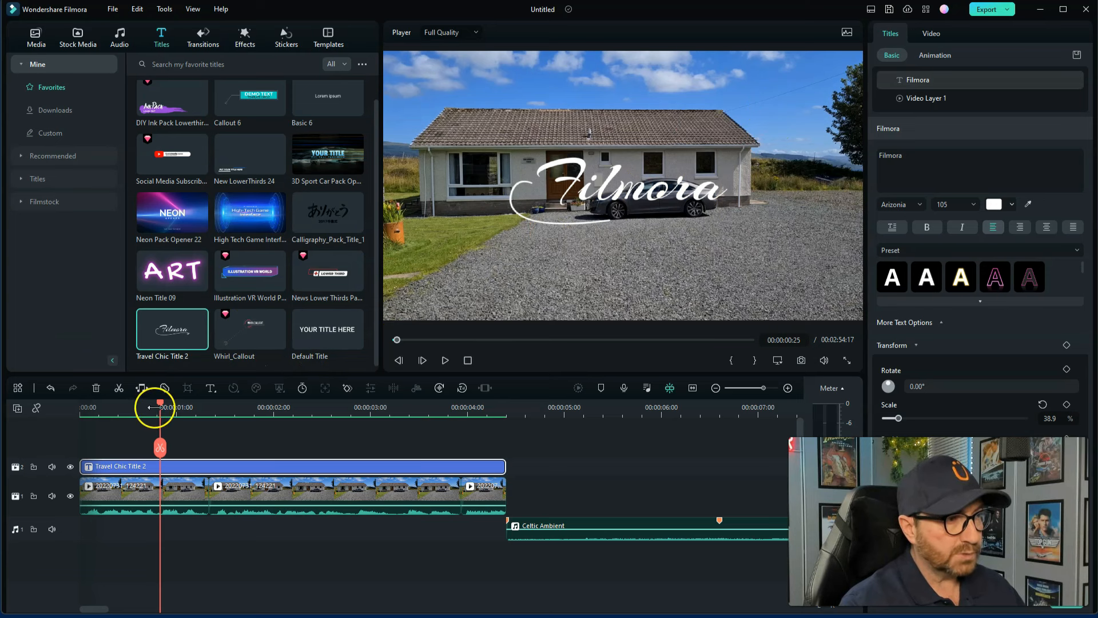
left_click_drag(161, 408, 209, 407)
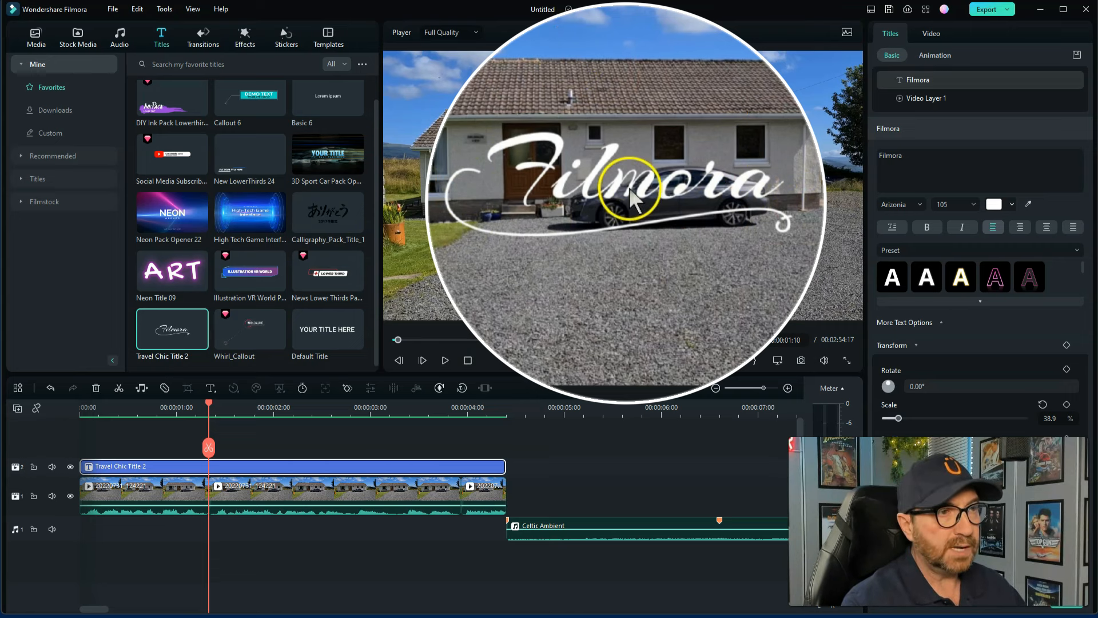
Delete the decorative Video Layer 1 from the title, keeping only its text layer
left_click(634, 225)
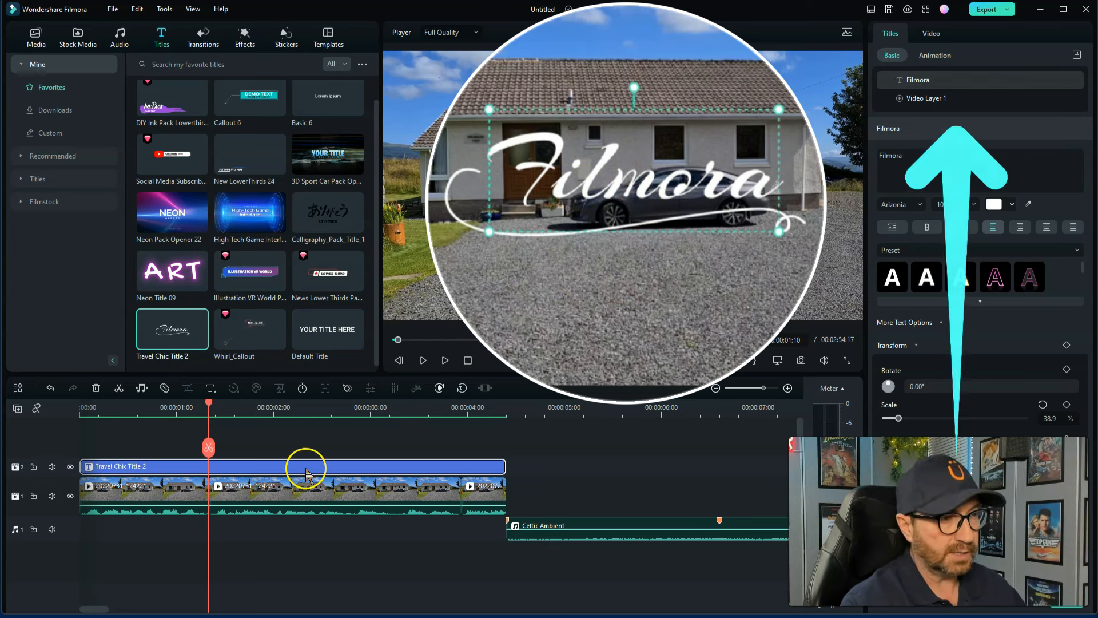
left_click(931, 86)
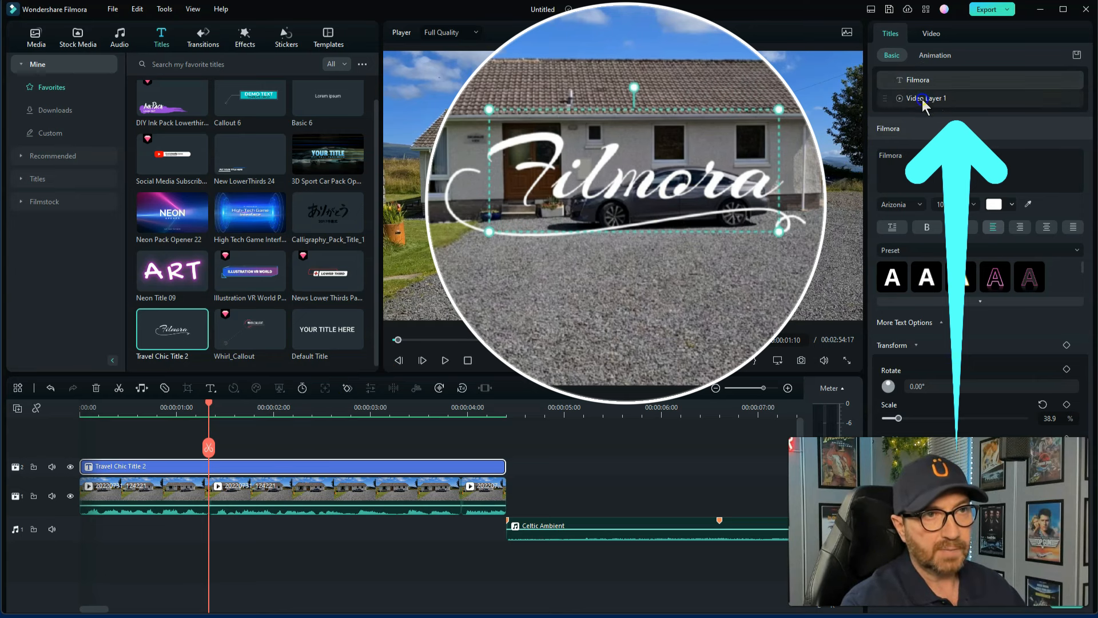
left_click(922, 100)
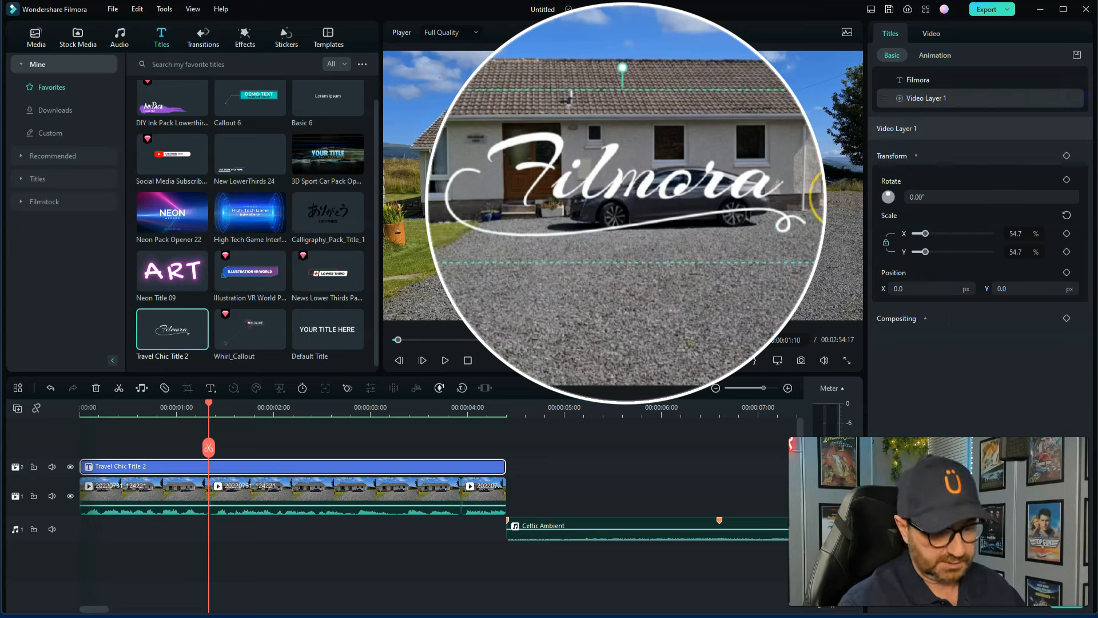
key("Delete")
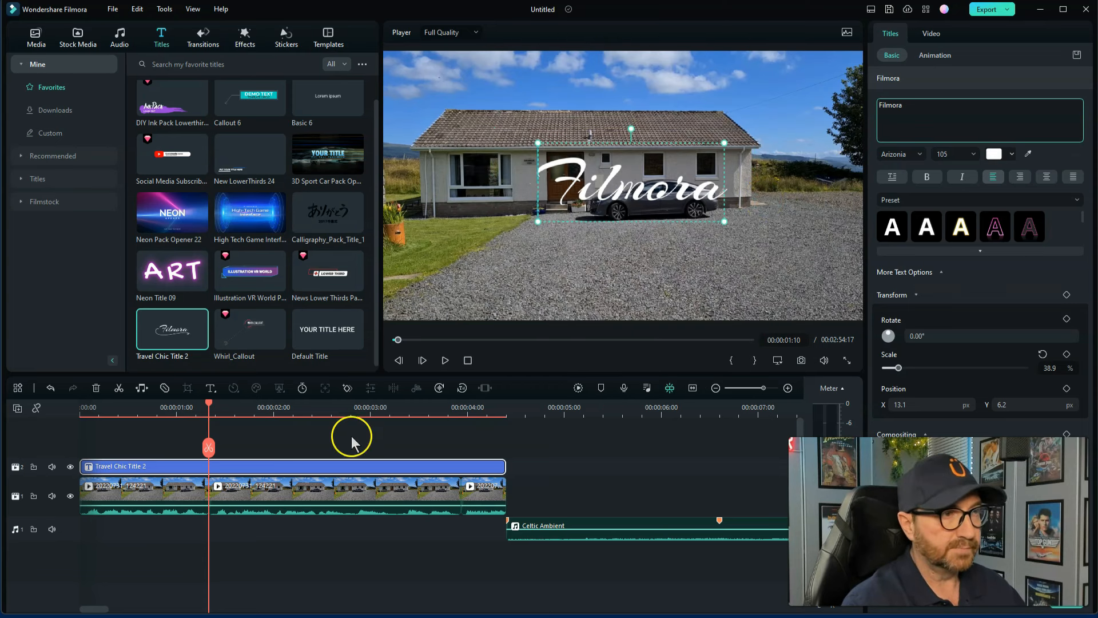
Replace the title's text Filmora with Sunday 30th
left_click_drag(902, 106, 861, 105)
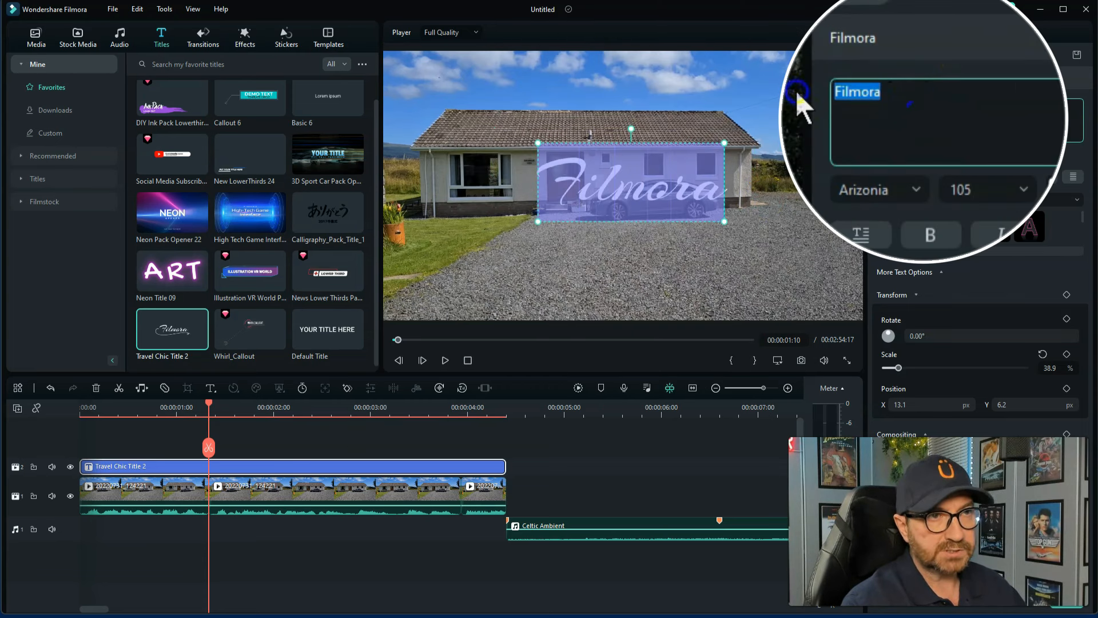
type("S")
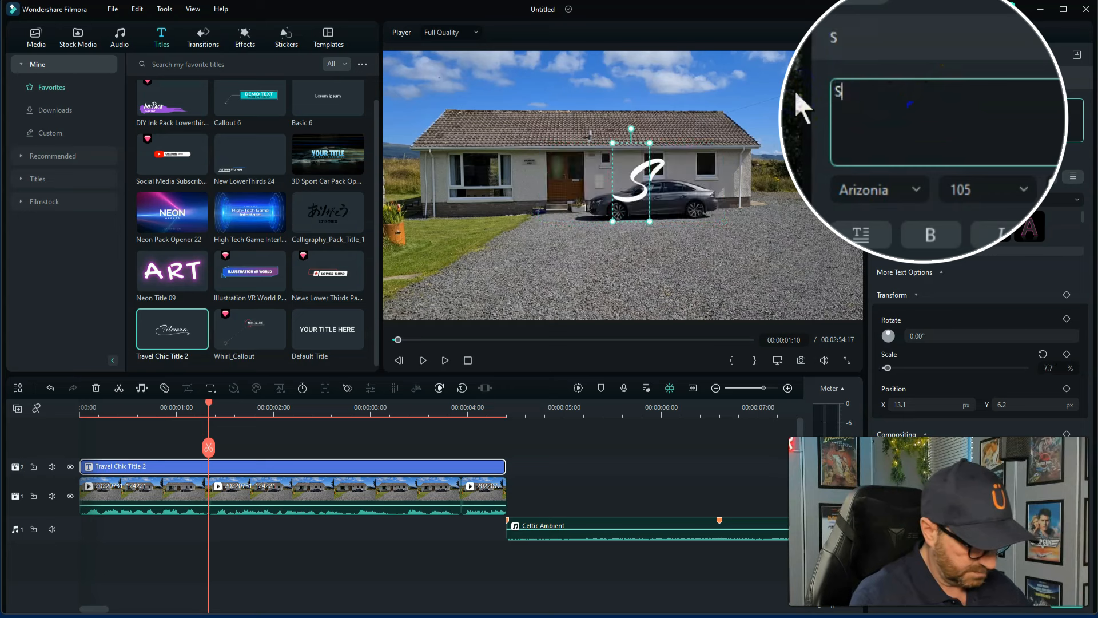
type("unday 30th")
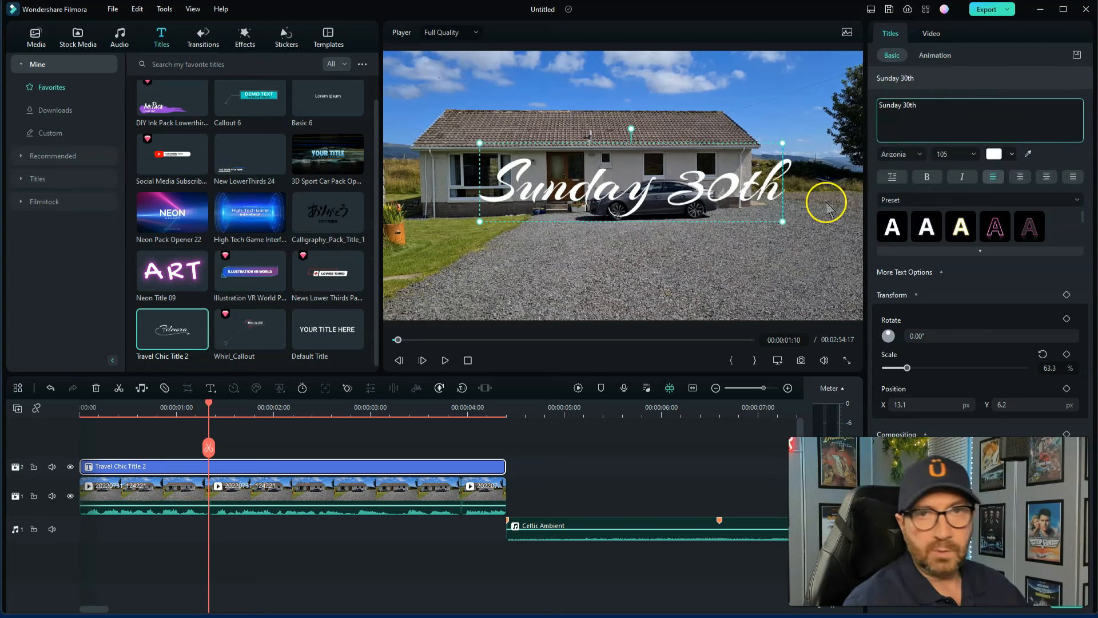
Reduce the Sunday 30th title to font size 78 and place it in the sky above the house roof
left_click(1001, 149)
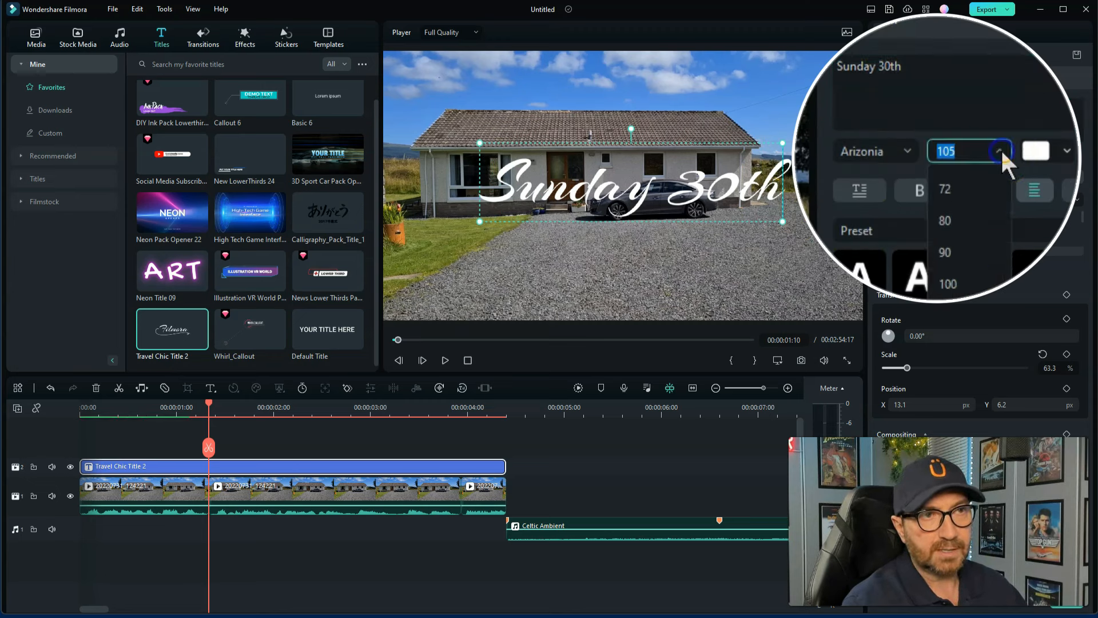
left_click(1001, 149)
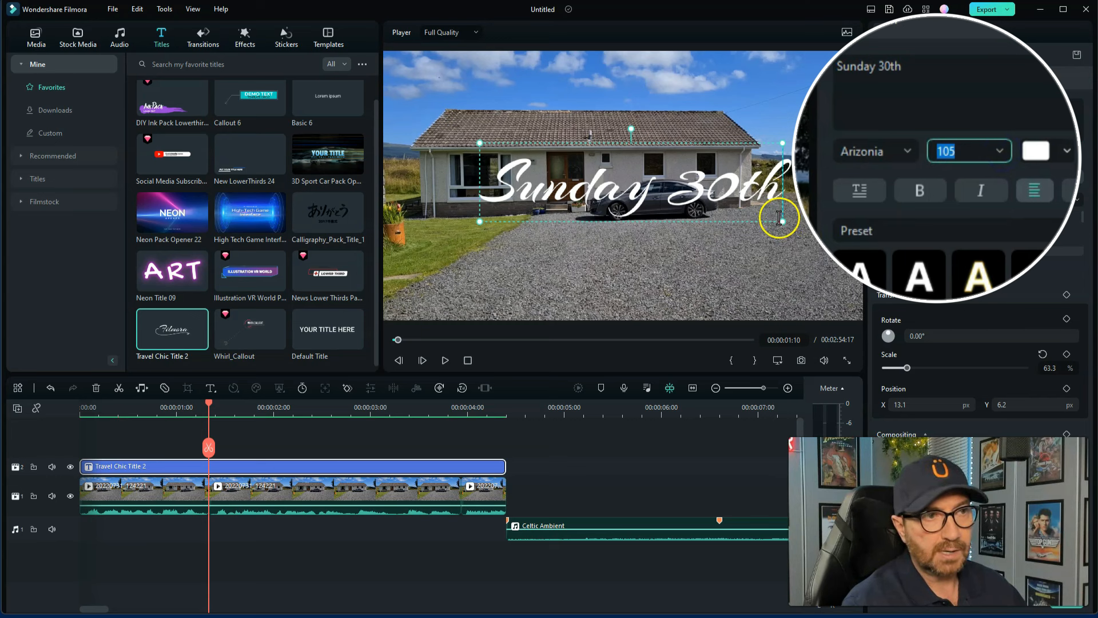
left_click_drag(797, 225, 649, 85)
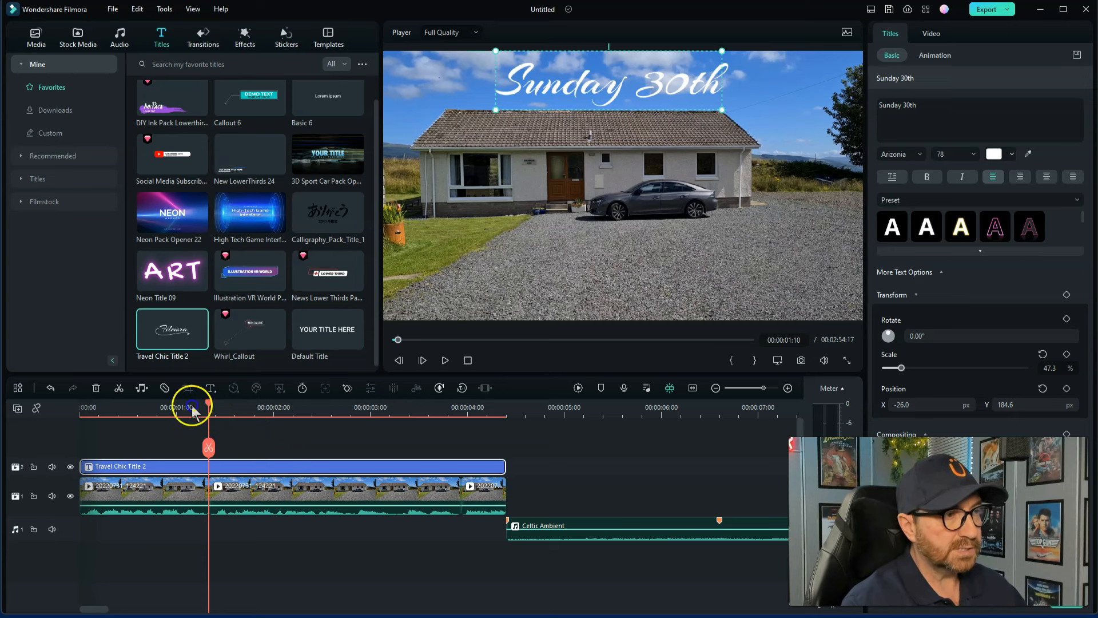
Preview the Sunday 30th title's opening animation from the start of the timeline twice, and return to the start
left_click_drag(209, 407, 26, 431)
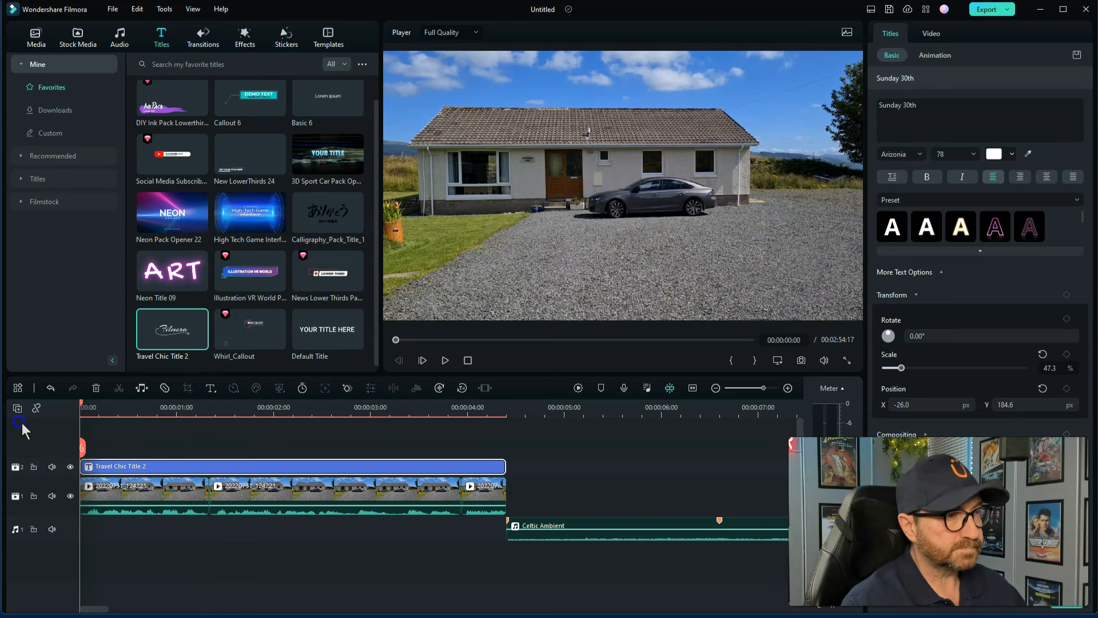
left_click(445, 360)
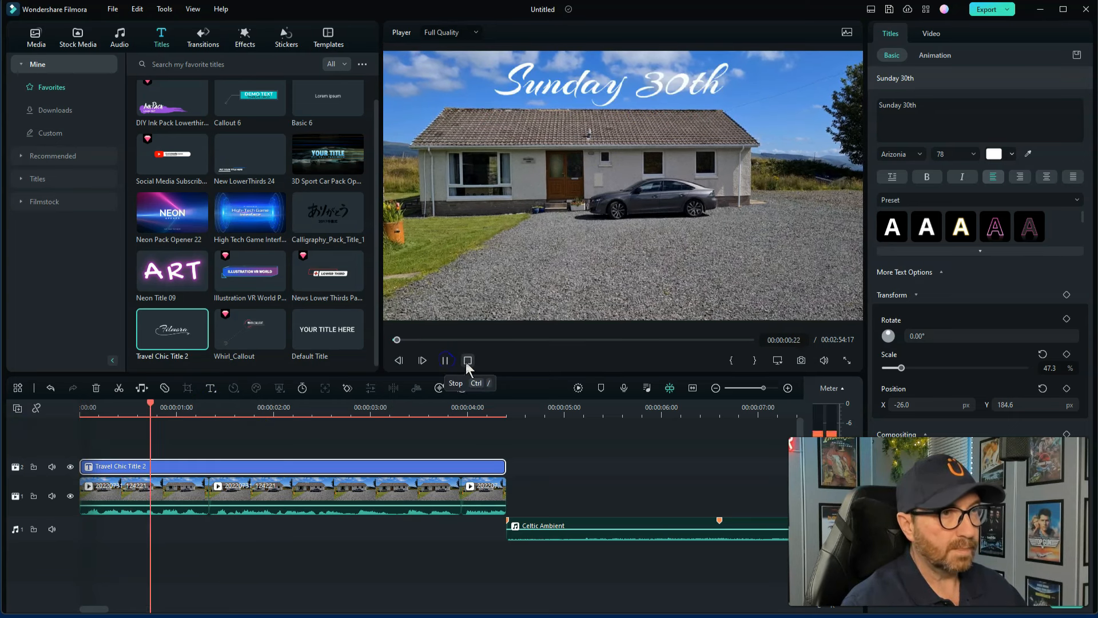
left_click(467, 360)
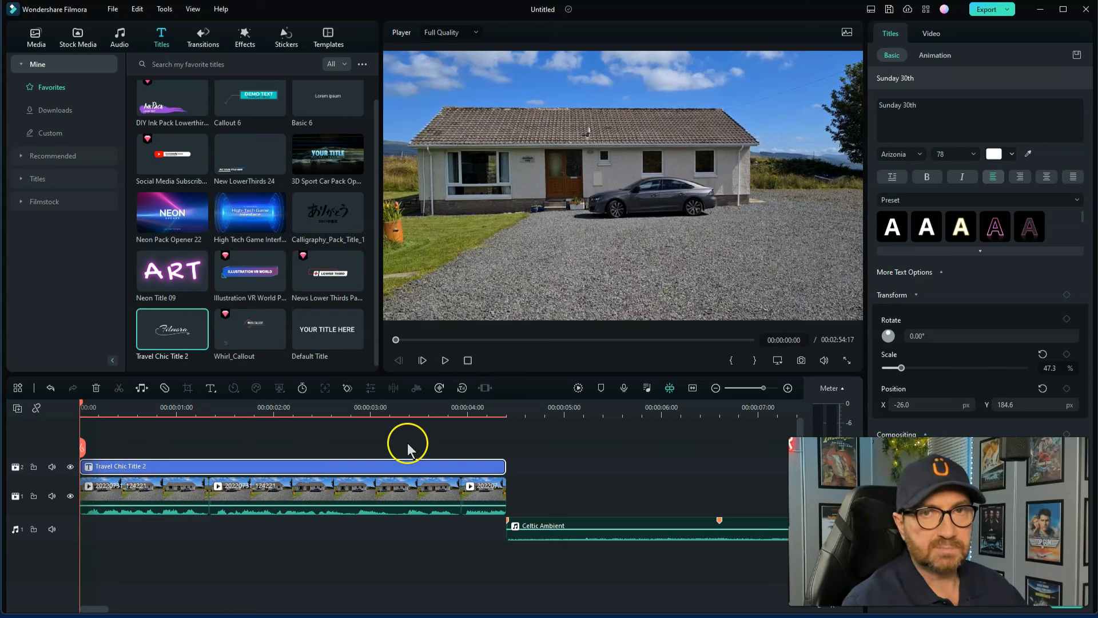
left_click(441, 363)
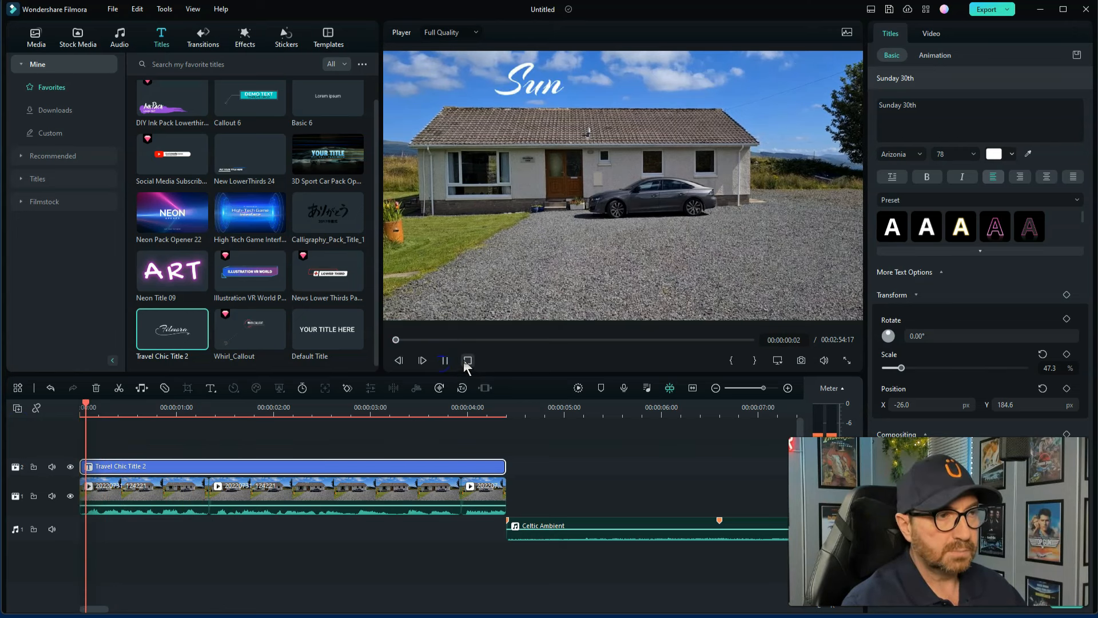
left_click(467, 360)
In the Sunday 30th title's advanced text editor, lengthen the opening animation to about 1.6 seconds and preview it
left_click(276, 466)
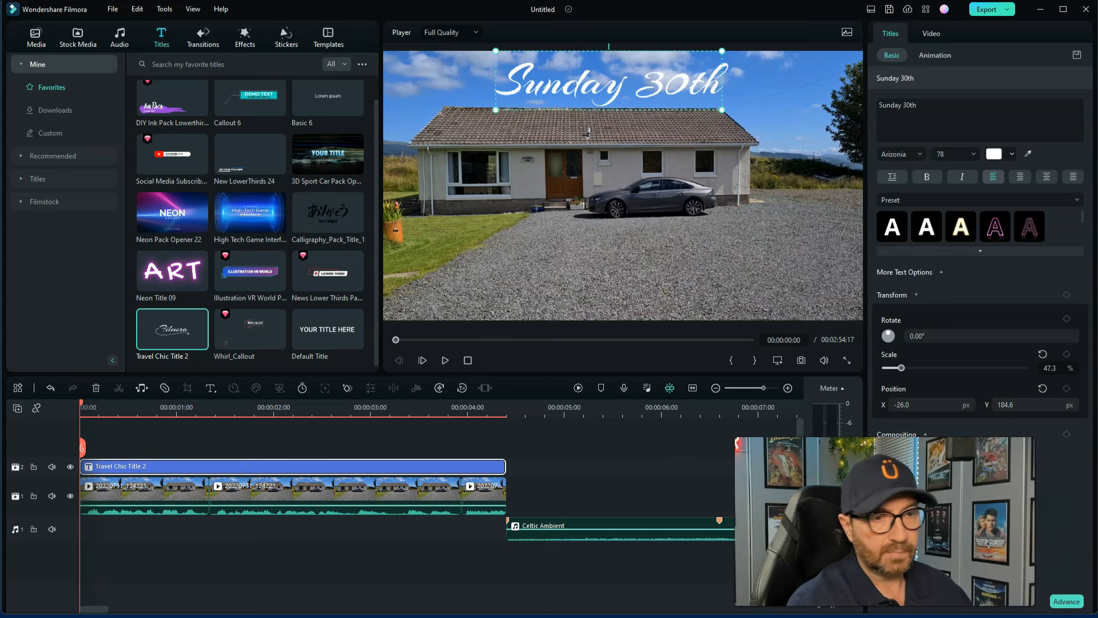
left_click(1067, 601)
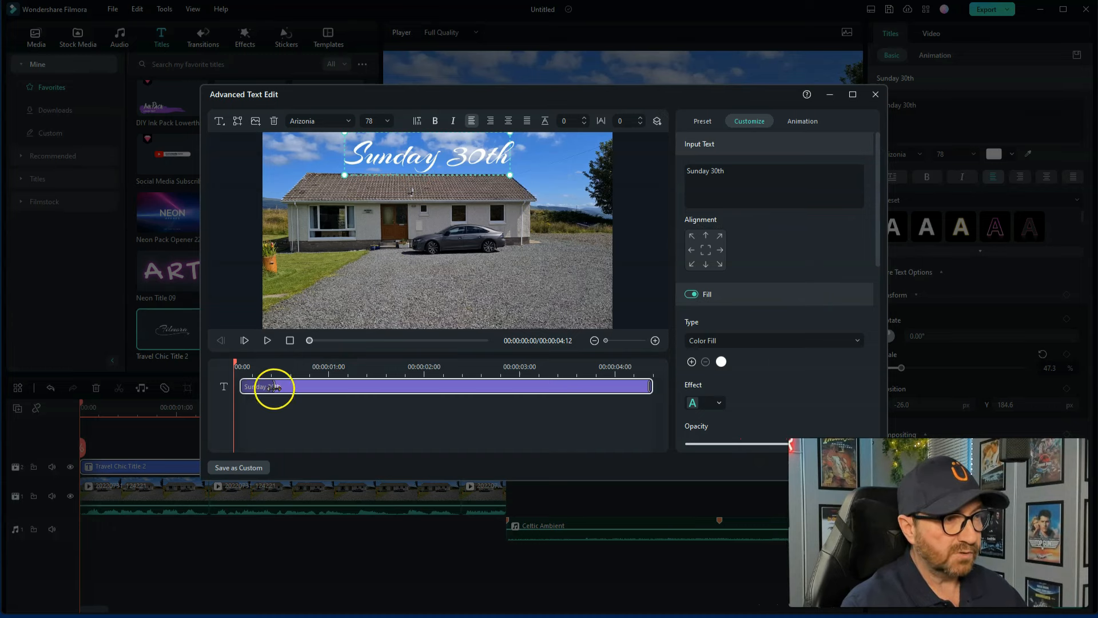
left_click_drag(274, 387, 391, 393)
left_click_drag(472, 405, 468, 402)
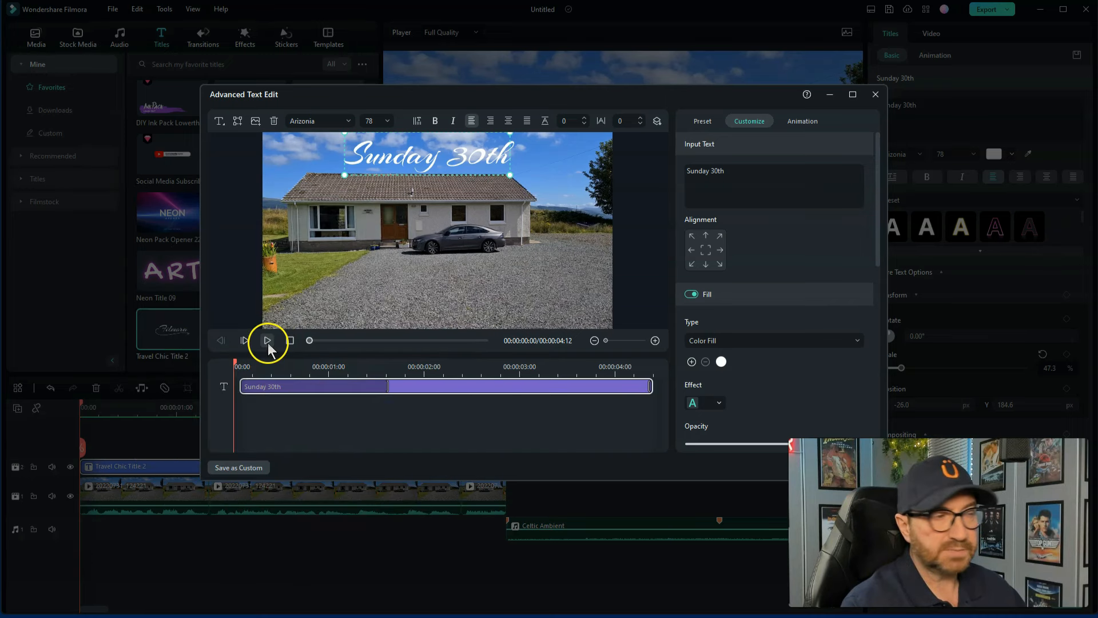
left_click(267, 341)
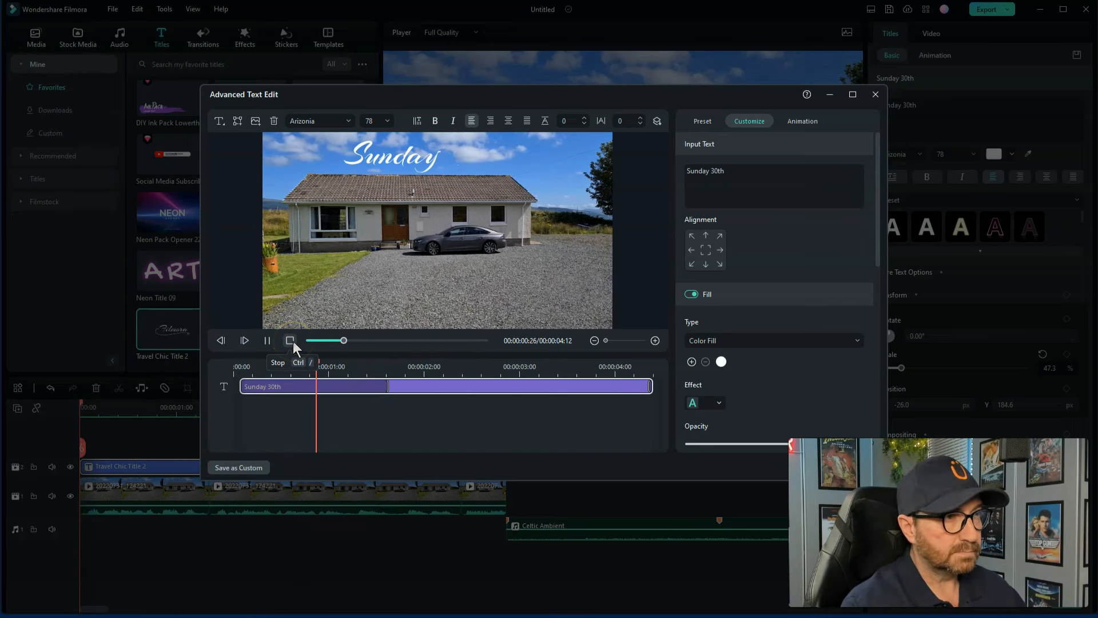
left_click(291, 340)
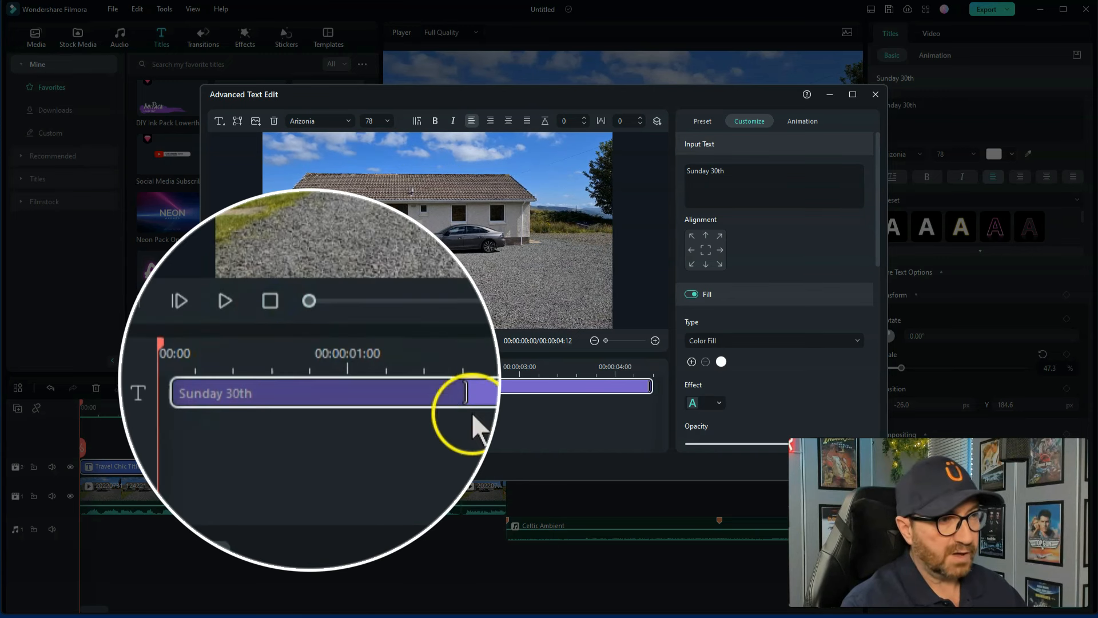
Shorten the title's opening animation to about 1.2 seconds, apply the change and check the title in the timeline preview
left_click_drag(387, 387, 342, 388)
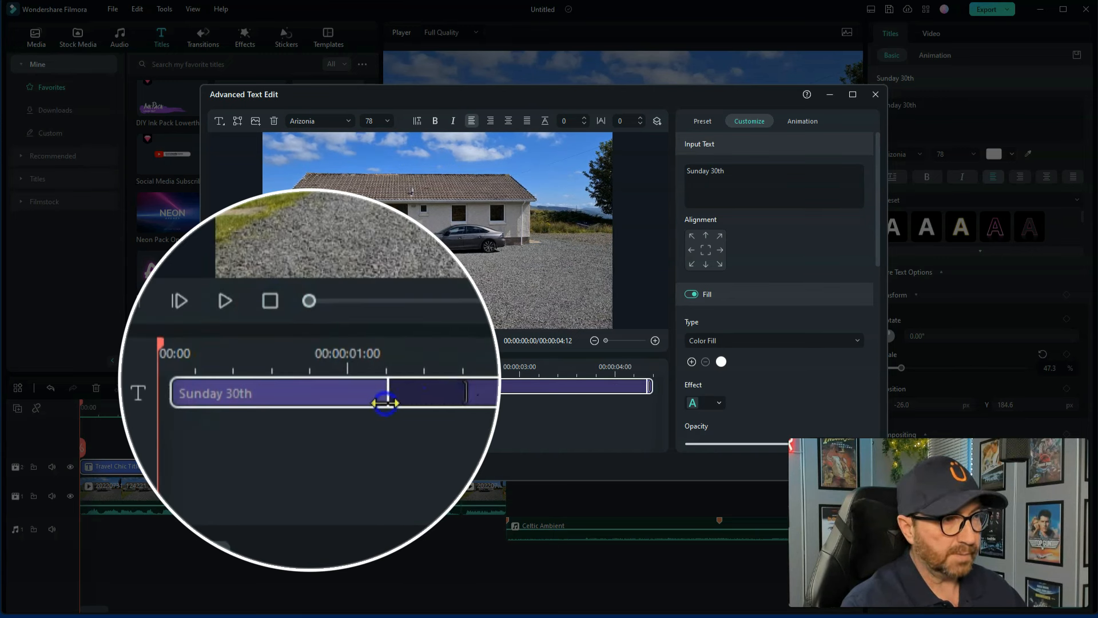
left_click(267, 341)
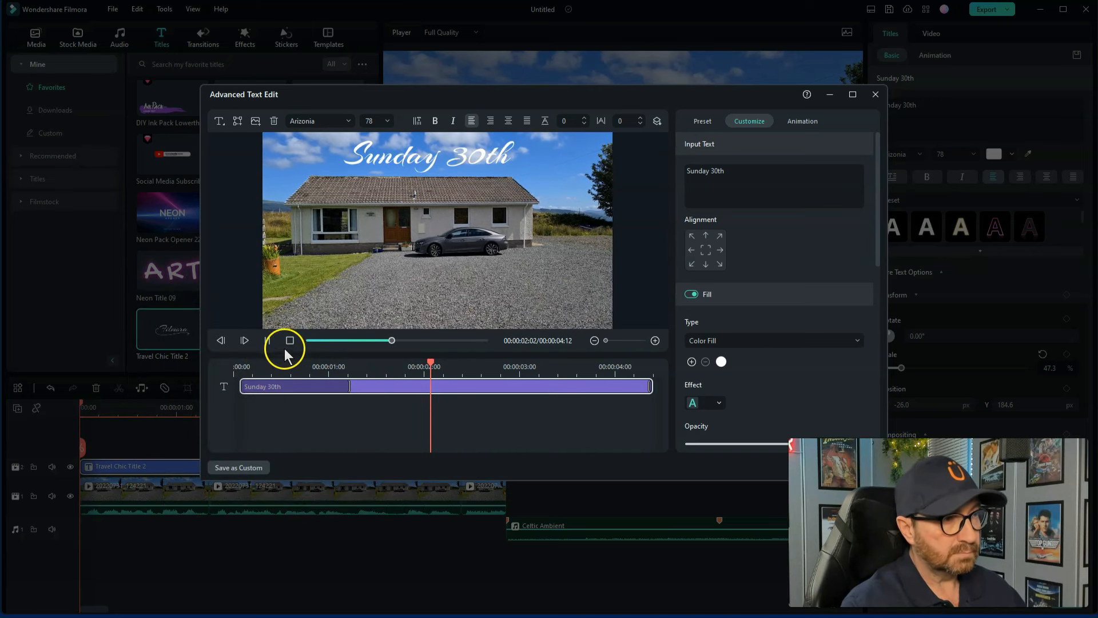
left_click(290, 340)
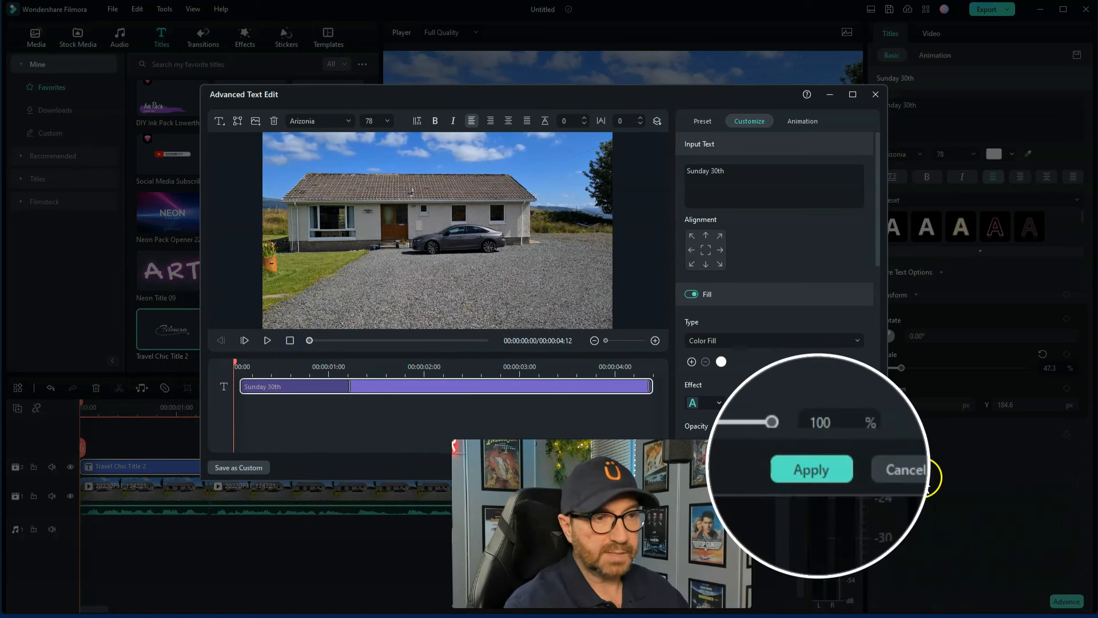
left_click(808, 467)
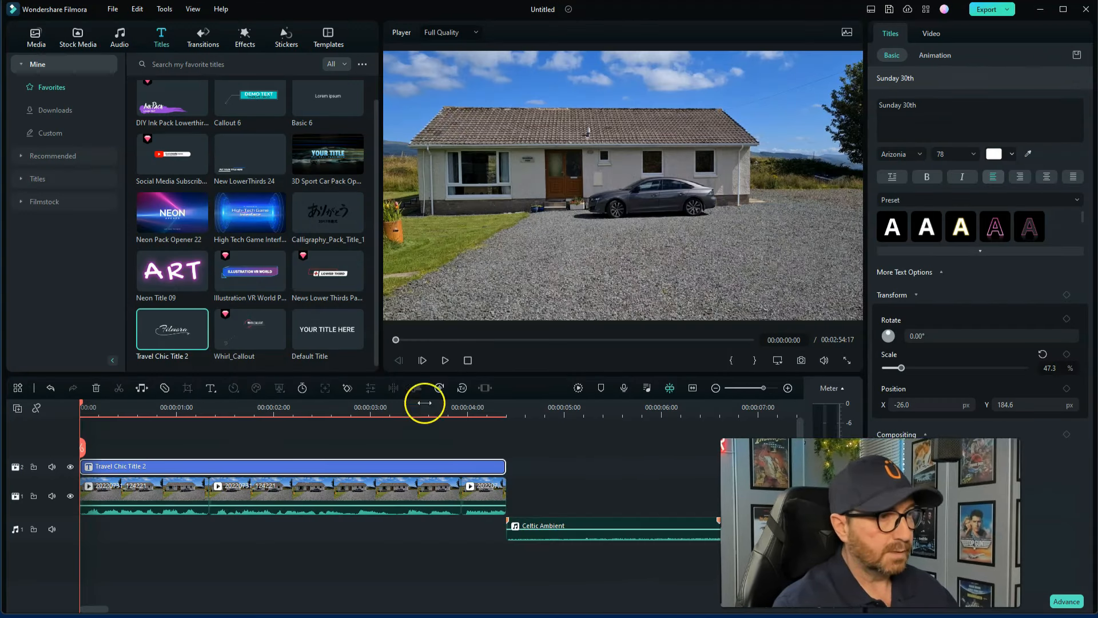
left_click(446, 361)
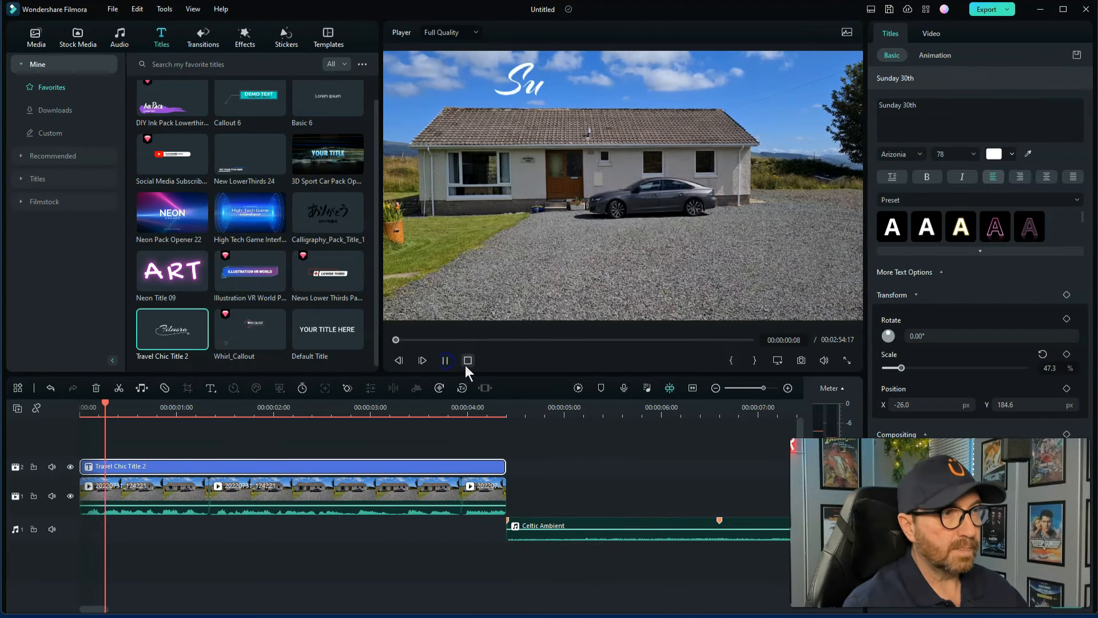
left_click(466, 363)
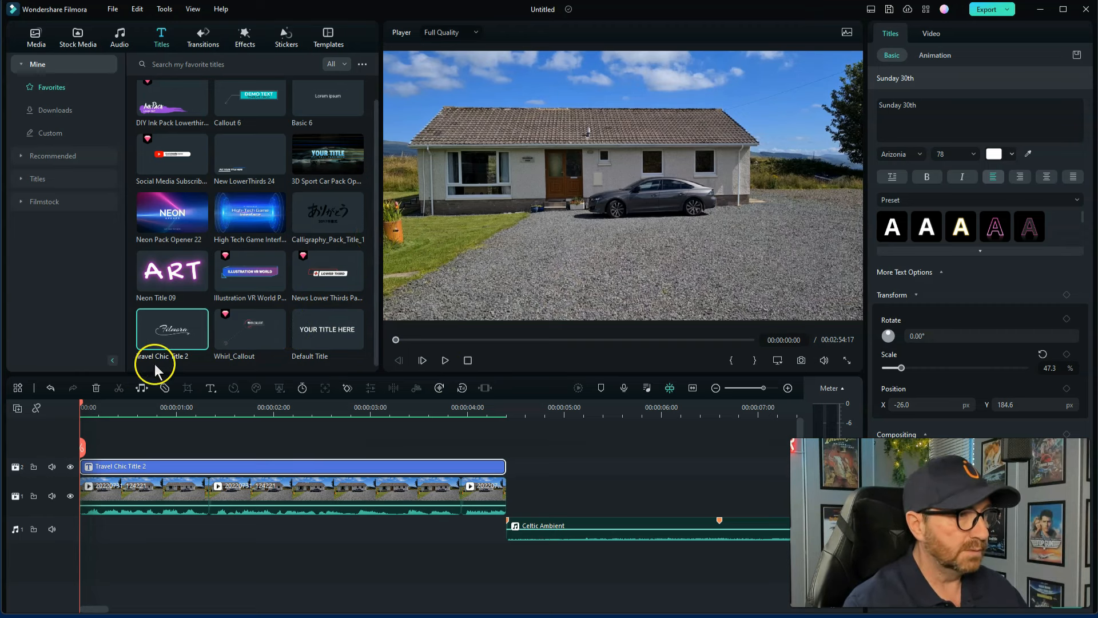
Add a second Travel Chic Title 2 above the first, from about 0.9 seconds to the last clip's end, and view it at 00:00:02:11
left_click_drag(161, 343, 166, 439)
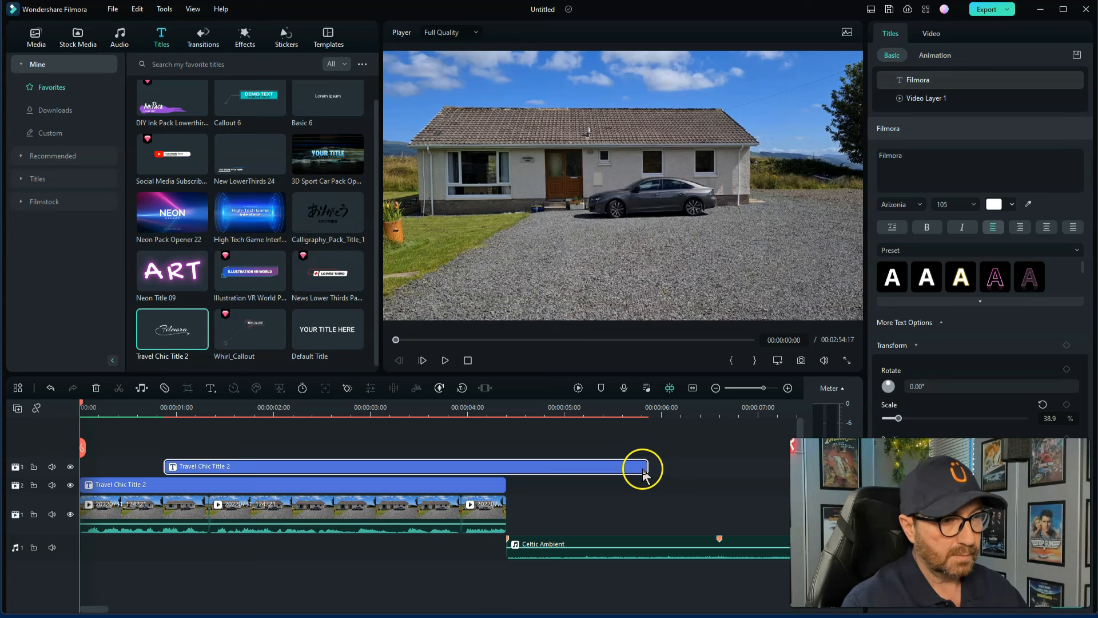
left_click_drag(643, 474, 506, 473)
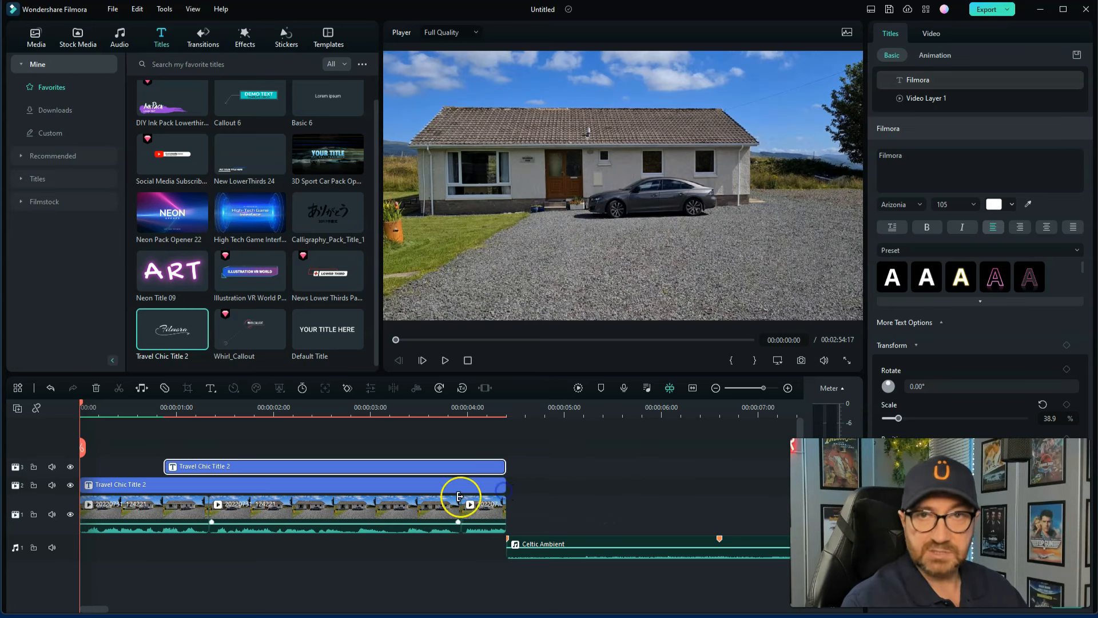
left_click(309, 407)
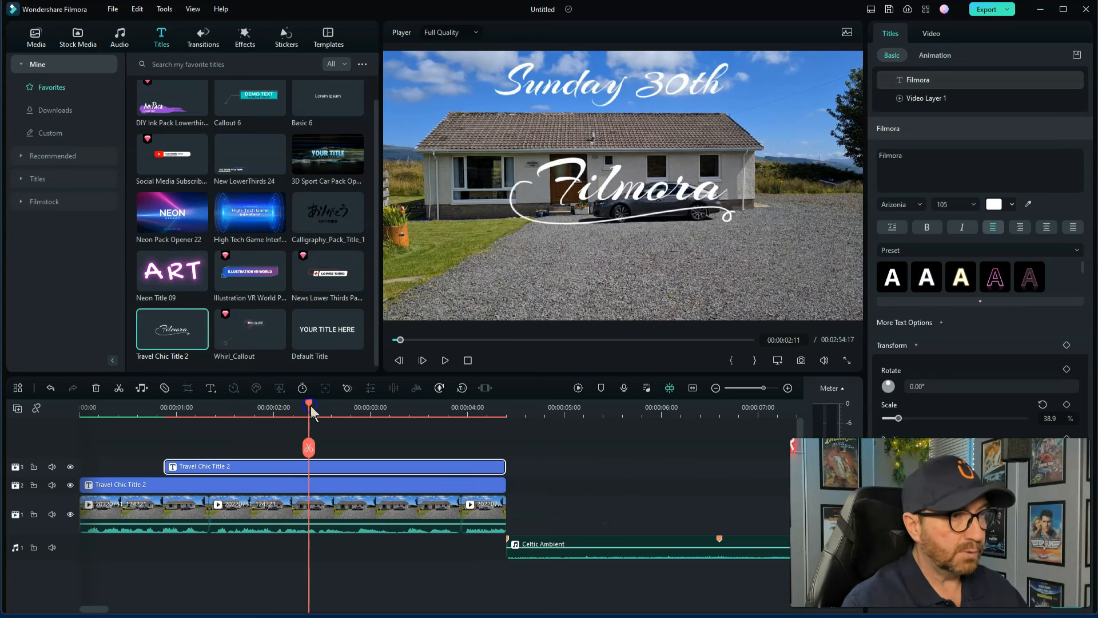
Replace the second title's text Filmora with Isle of Mull
left_click(636, 195)
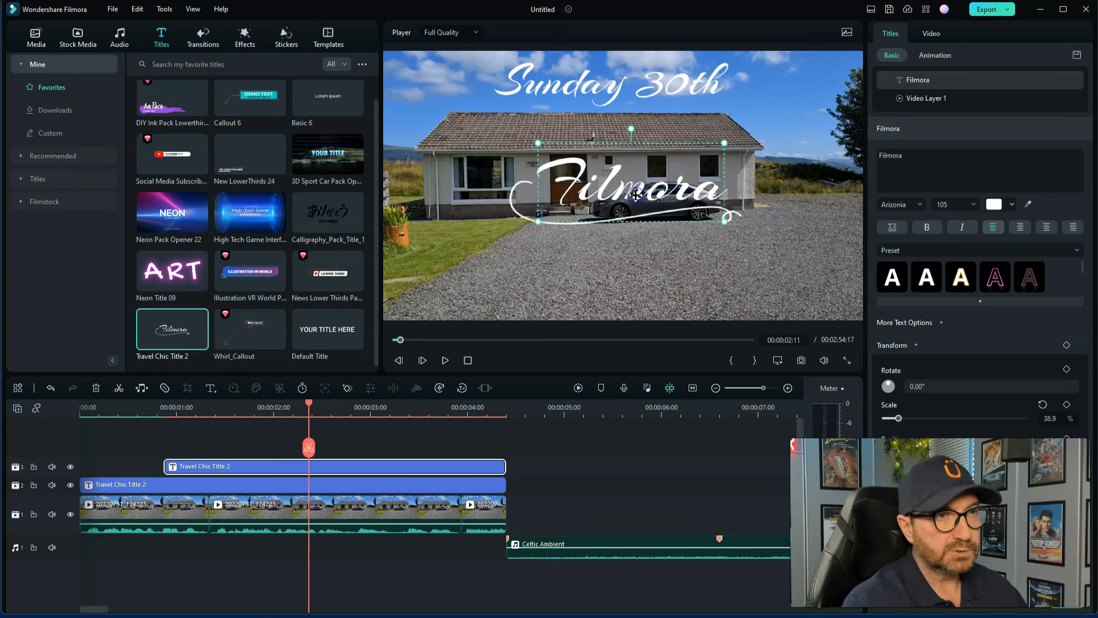
left_click(917, 159)
key("ctrl+a")
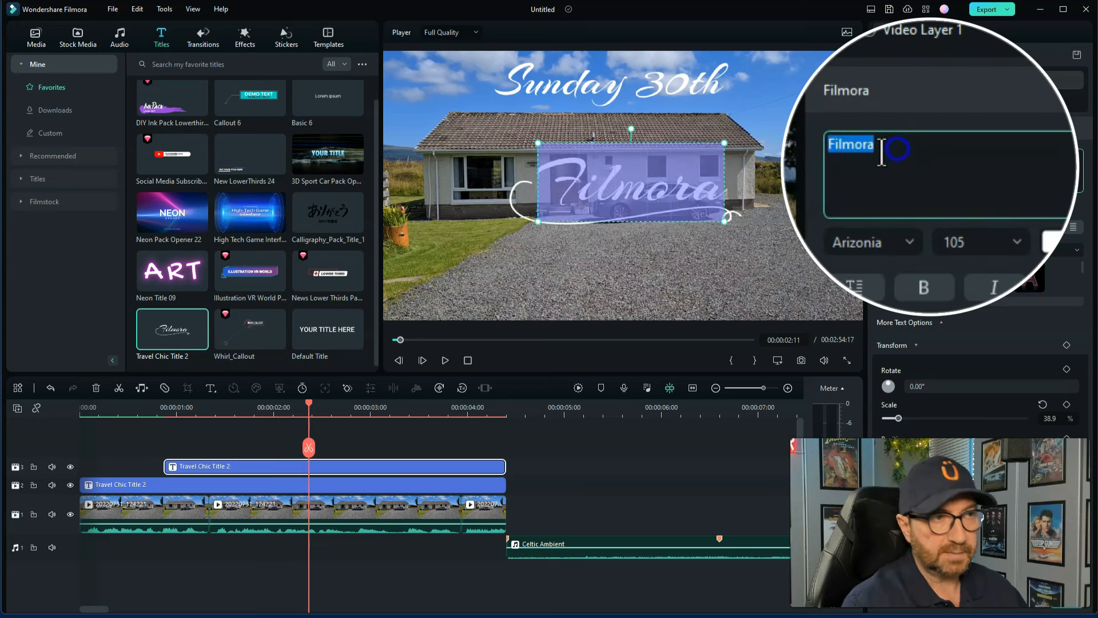
type("Isle")
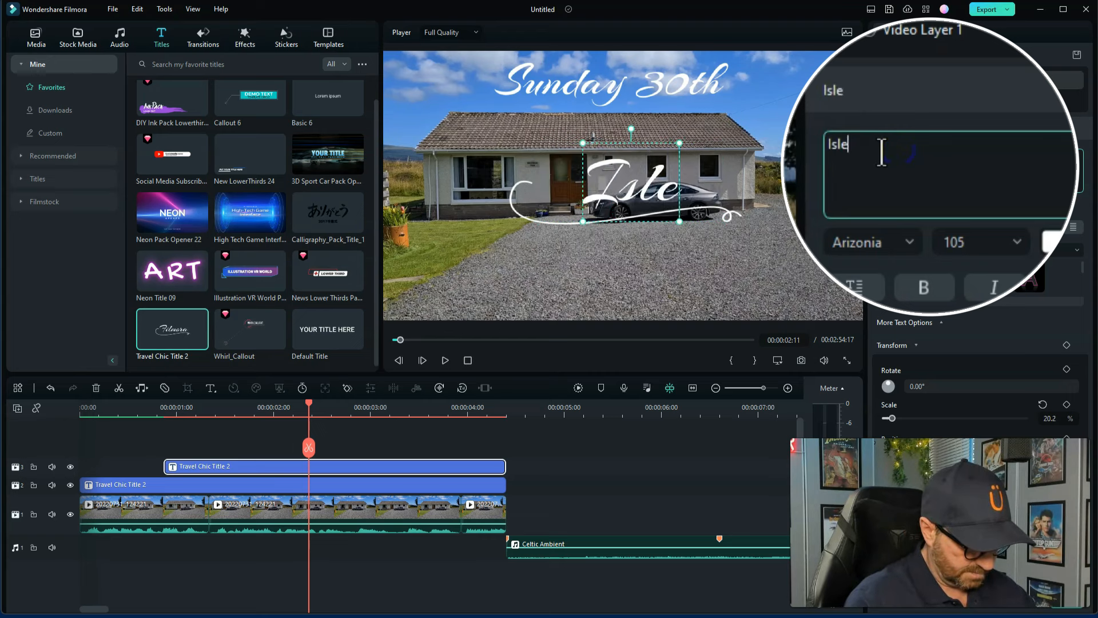
type(" of Mull")
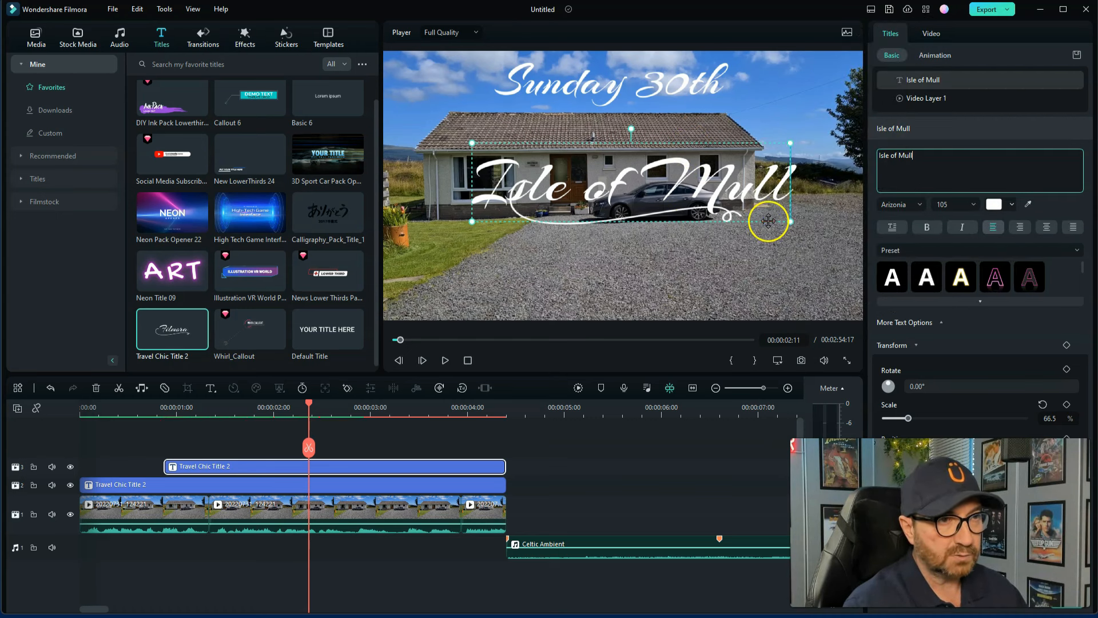
Reduce the Isle of Mull text to font size 83 and place it below the decorative flourish, over the gravel
left_click_drag(768, 221, 774, 285)
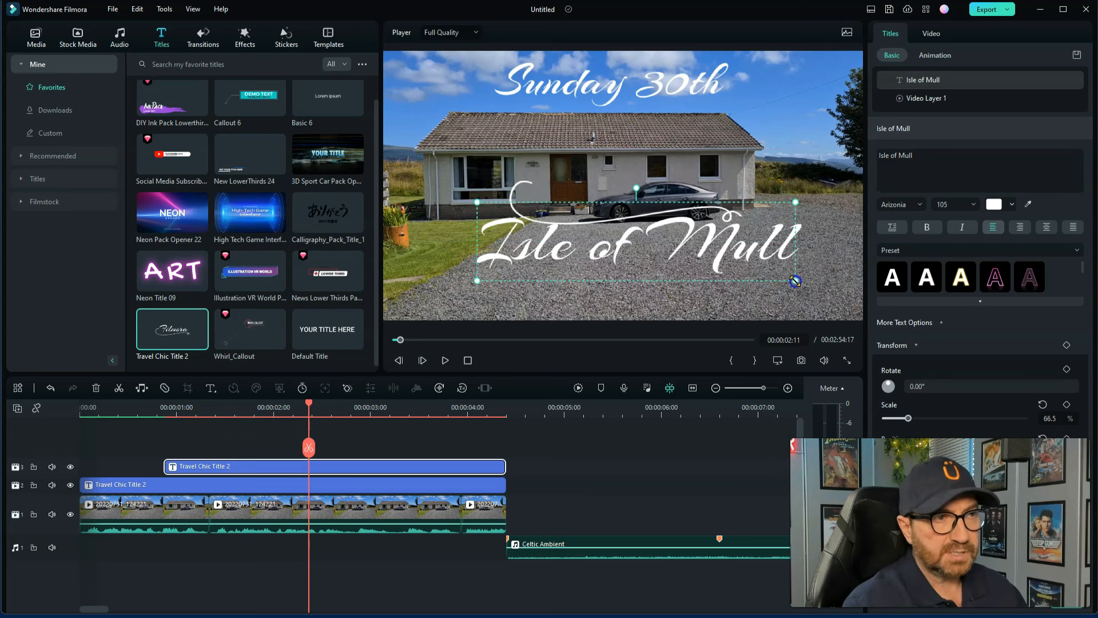
left_click_drag(794, 281, 754, 269)
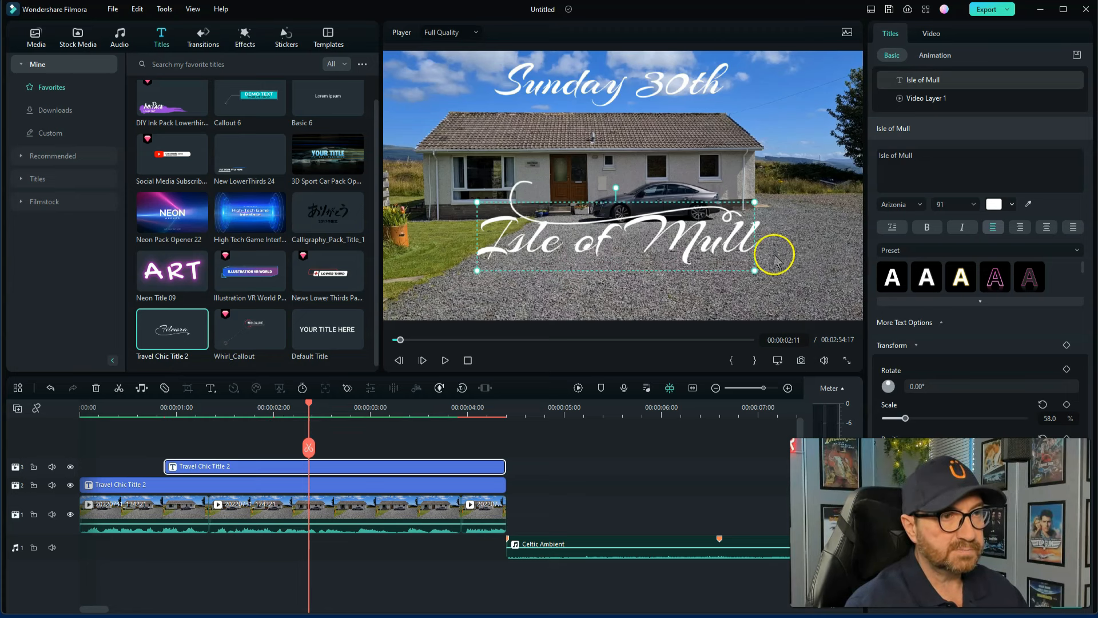
left_click_drag(755, 269, 729, 261)
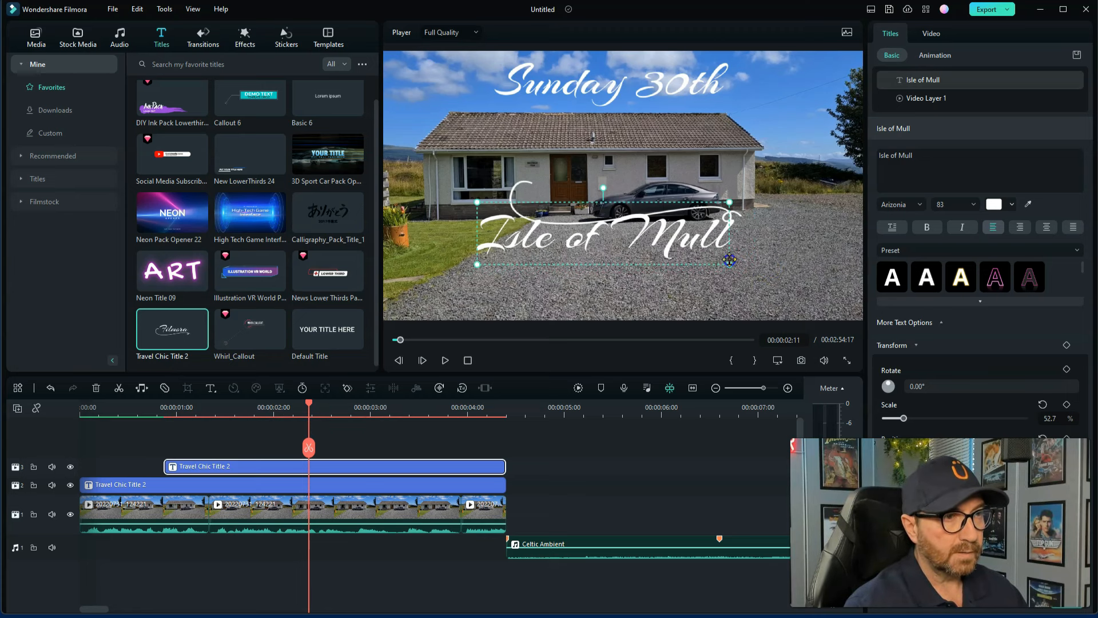
left_click_drag(676, 235, 703, 258)
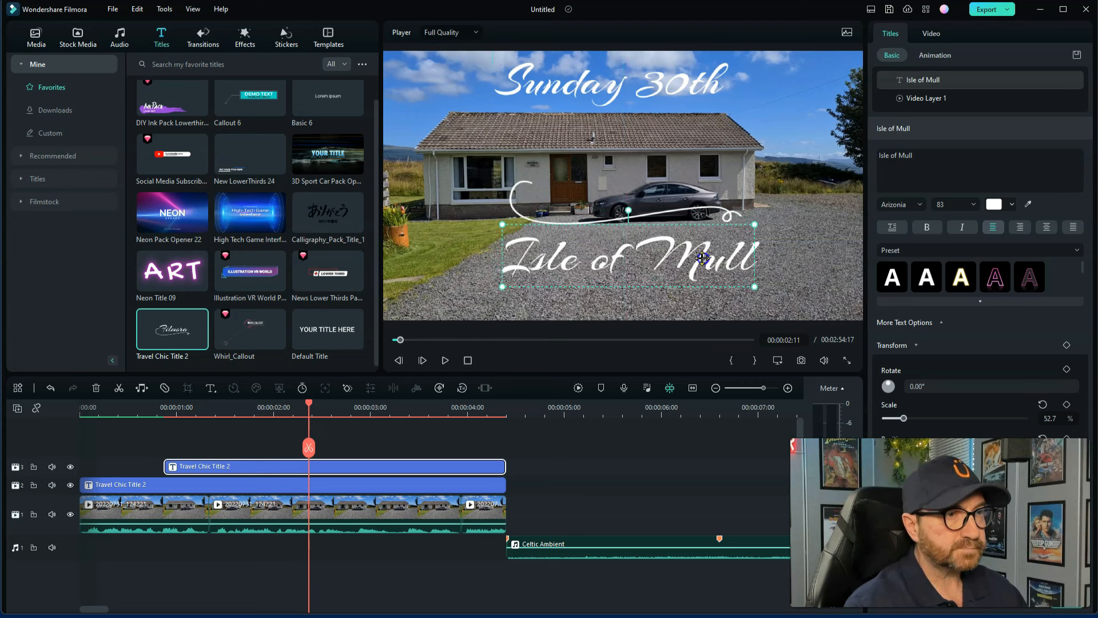
Select the flourish on Video Layer 1 and switch back to the Isle of Mull text layer to compare the title's layers
left_click(669, 208)
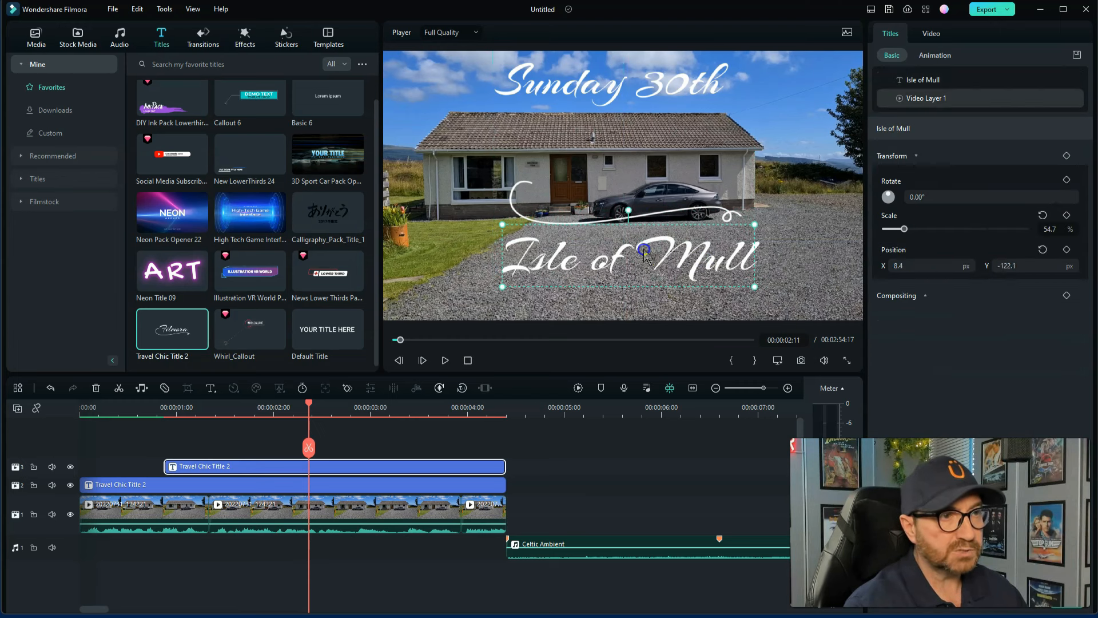
left_click(645, 215)
left_click(650, 208)
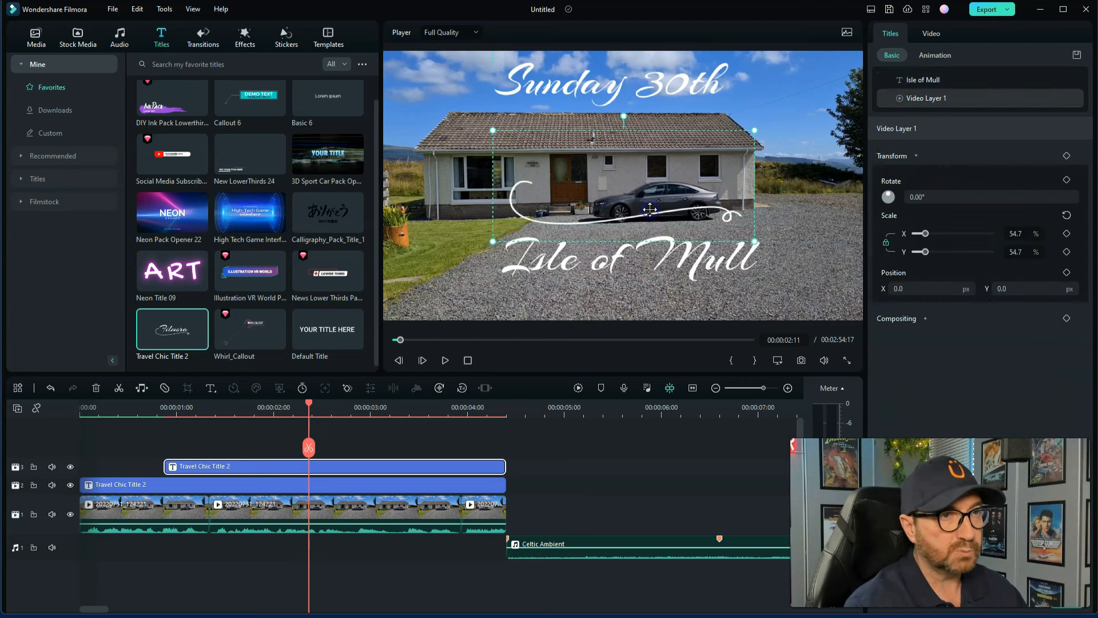
left_click(958, 80)
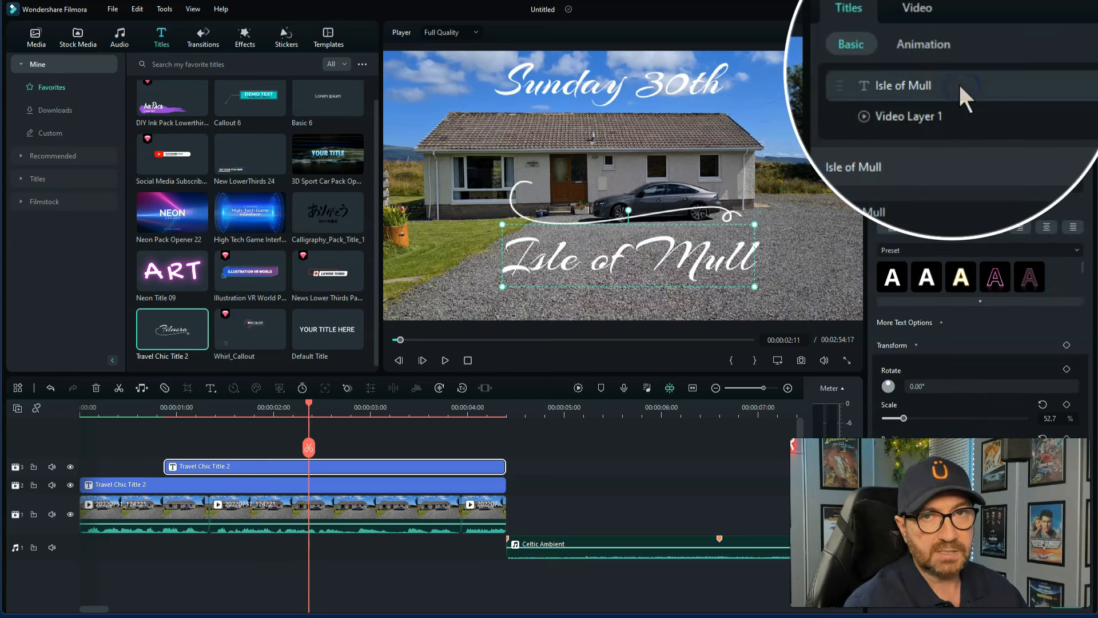
Enlarge the flourish on Video Layer 1 to 72.7% scale and position it at X 0.0, Y -129.4 px, beneath the Isle of Mull text
left_click(932, 119)
left_click(937, 94)
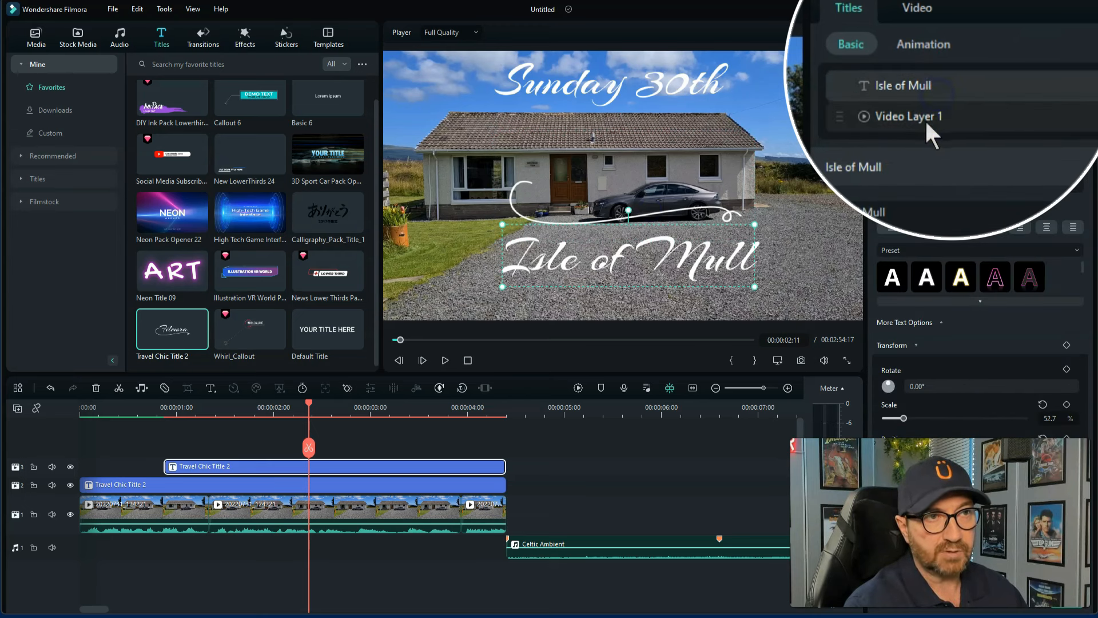
left_click(924, 119)
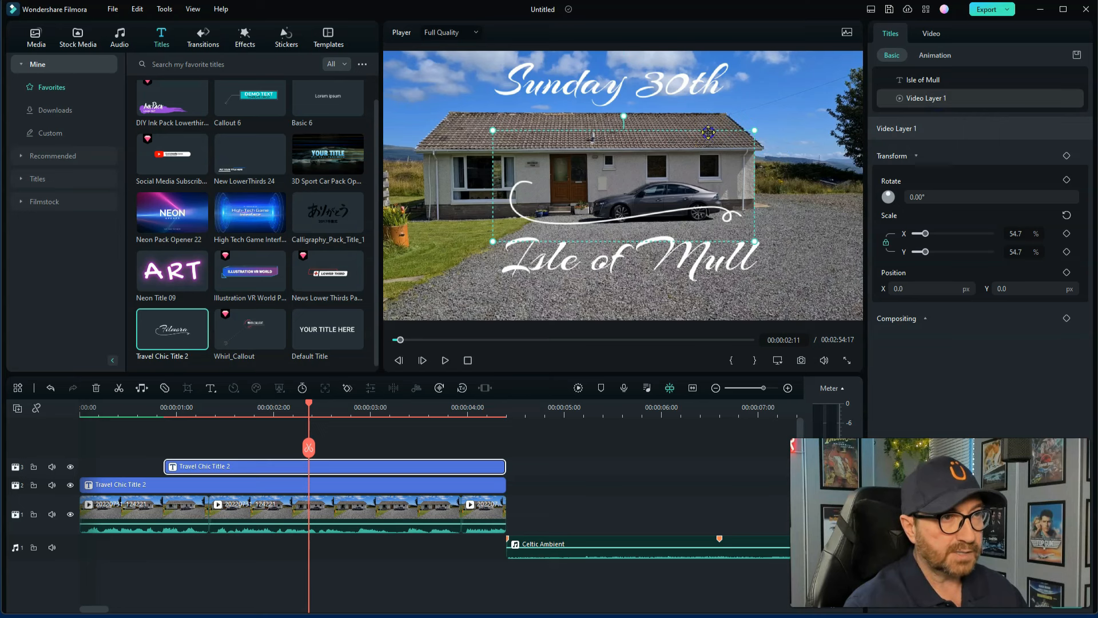
left_click_drag(708, 132, 855, 221)
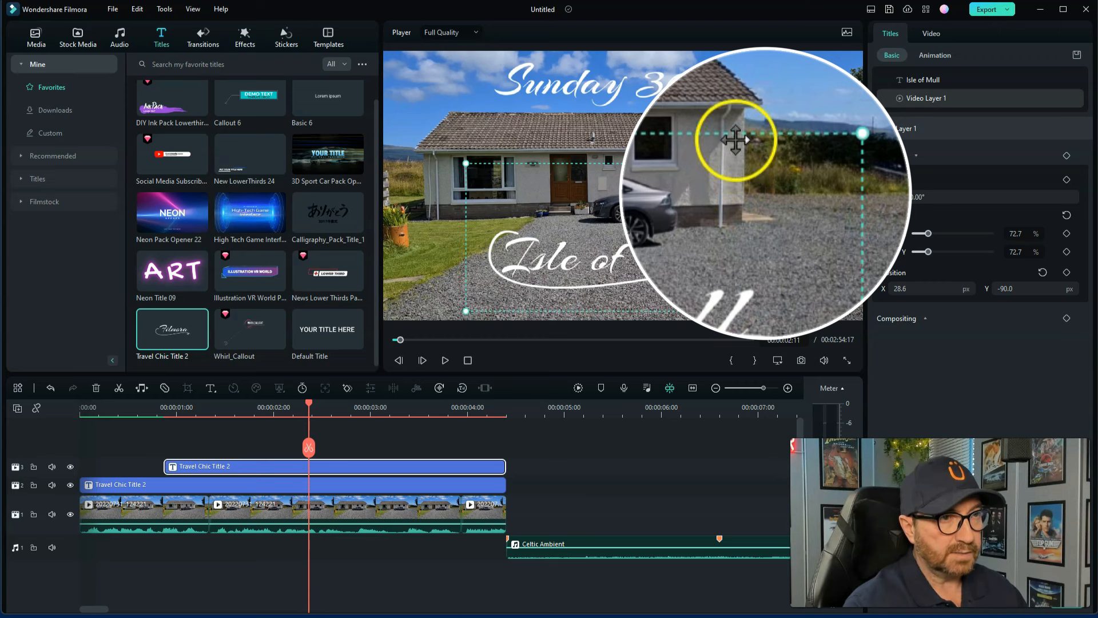
left_click_drag(737, 140, 730, 192)
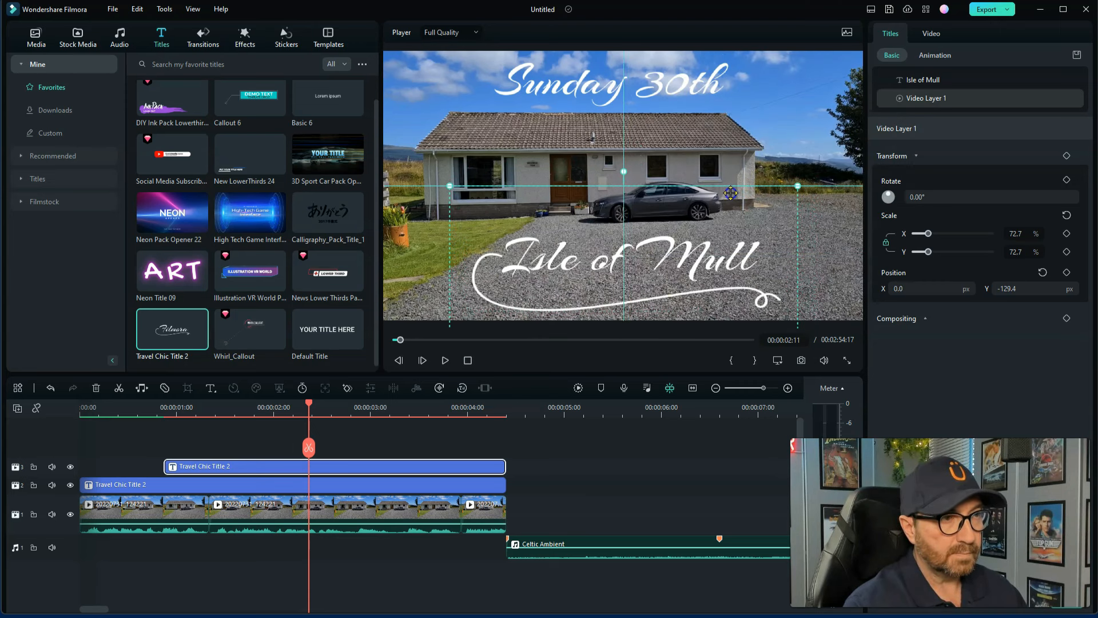
Play the edit from the start to check both title animations, pausing at about 00:00:02:05
left_click(467, 360)
left_click(445, 360)
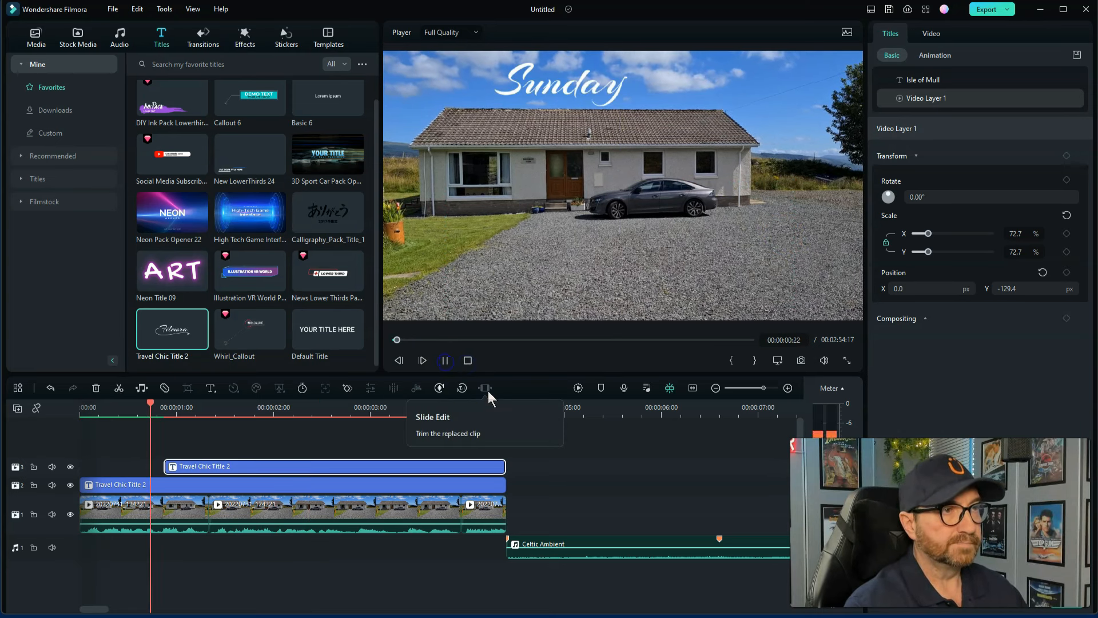
key("space")
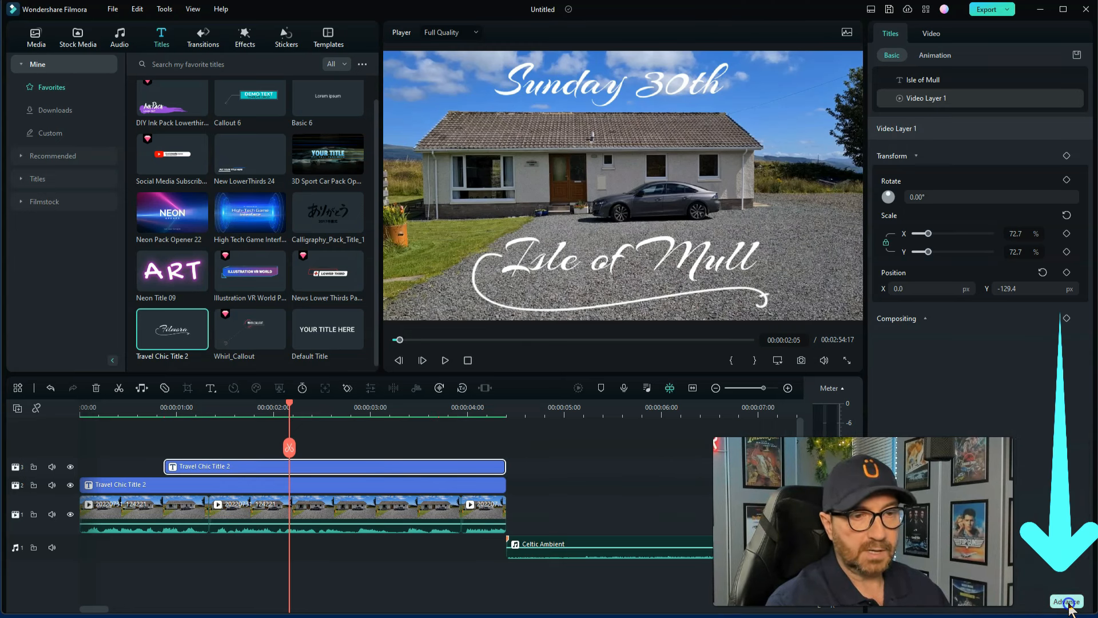
Open the second title's Advanced Text Edit and extend the Isle of Mull text's opening animation to about 00:00:01:10
left_click(1065, 601)
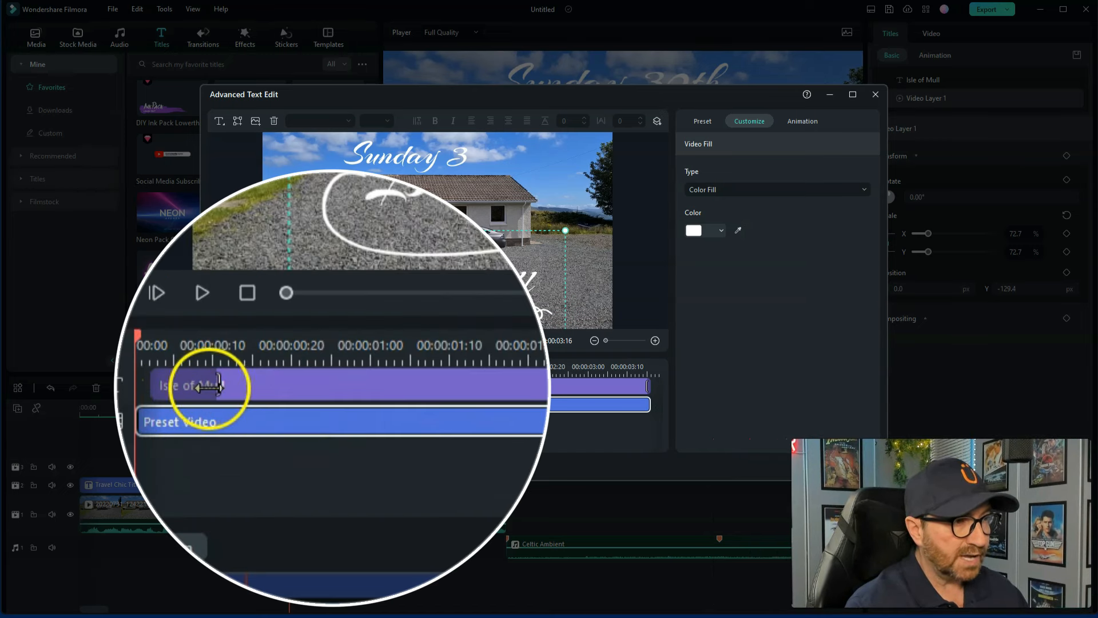
left_click(220, 389)
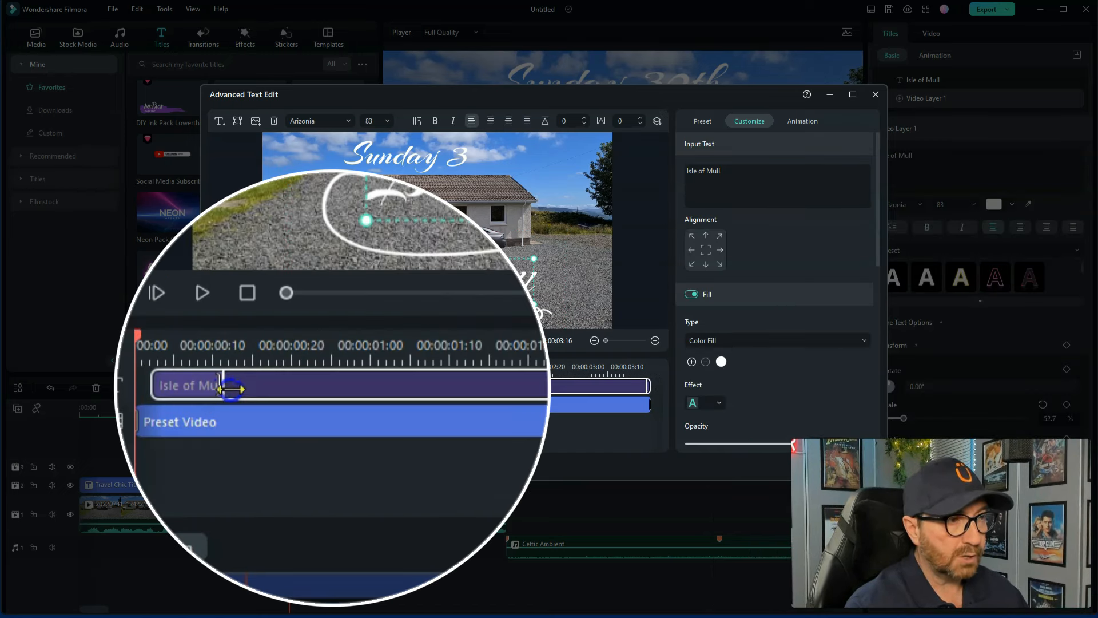
left_click_drag(229, 389, 458, 389)
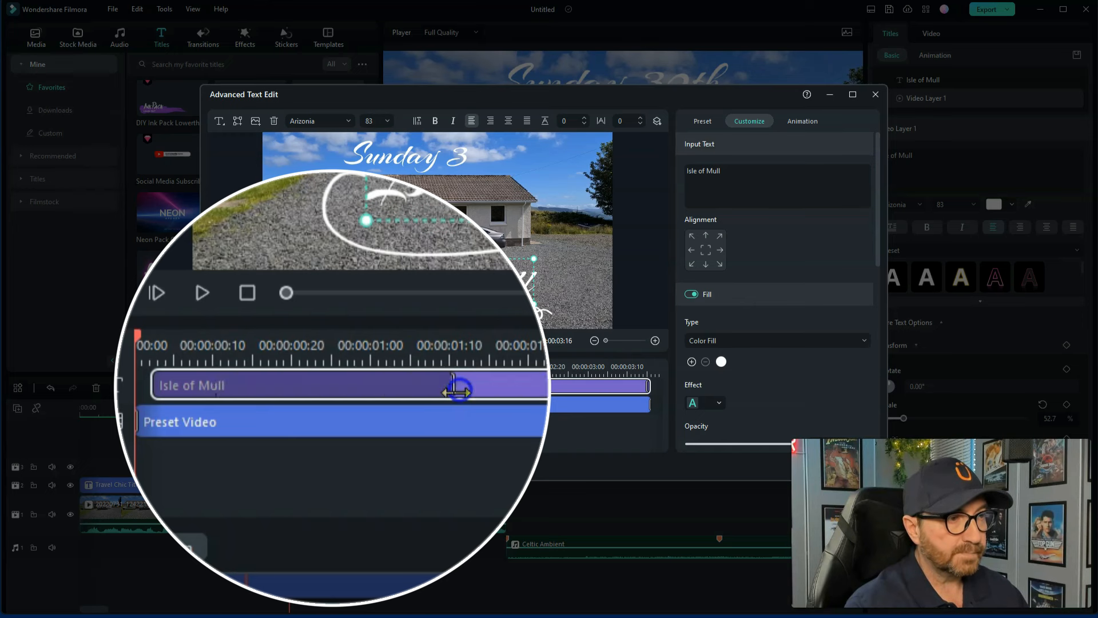
Try delaying the start of the Isle of Mull text layer to about 00:00:01:00 and 00:00:01:20, previewing the title animation
left_click(266, 341)
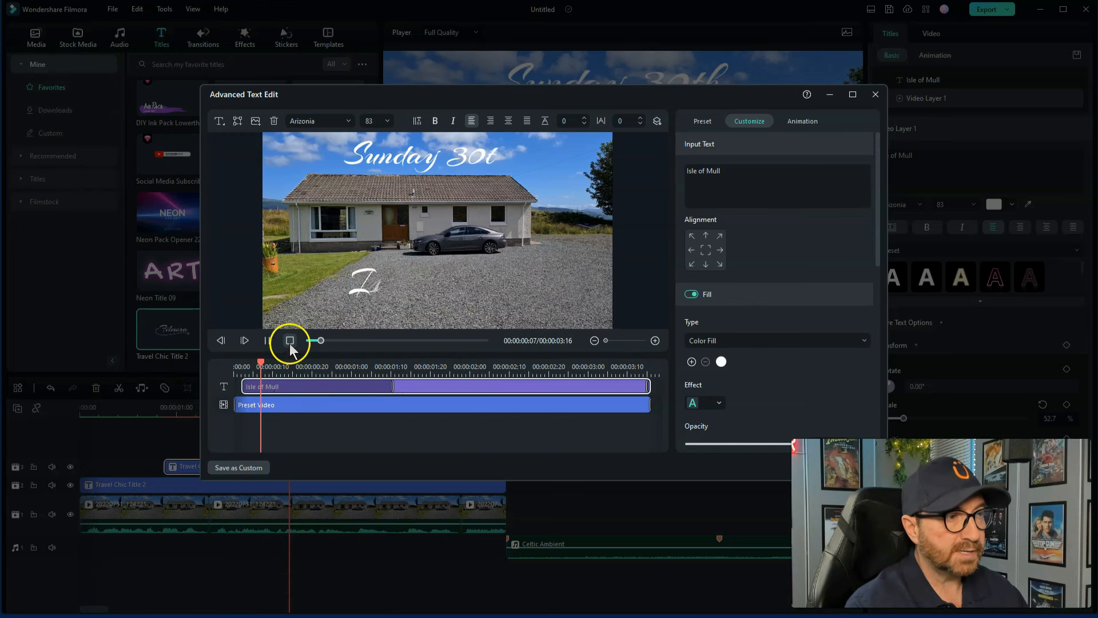
left_click(290, 341)
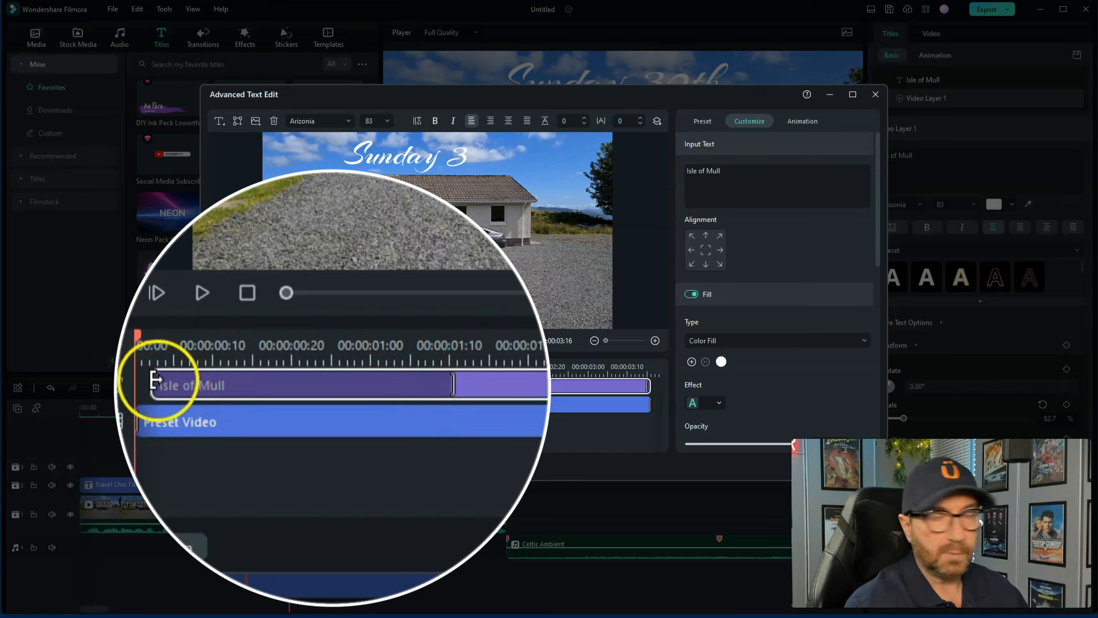
left_click_drag(158, 384, 166, 384)
left_click_drag(248, 386, 353, 387)
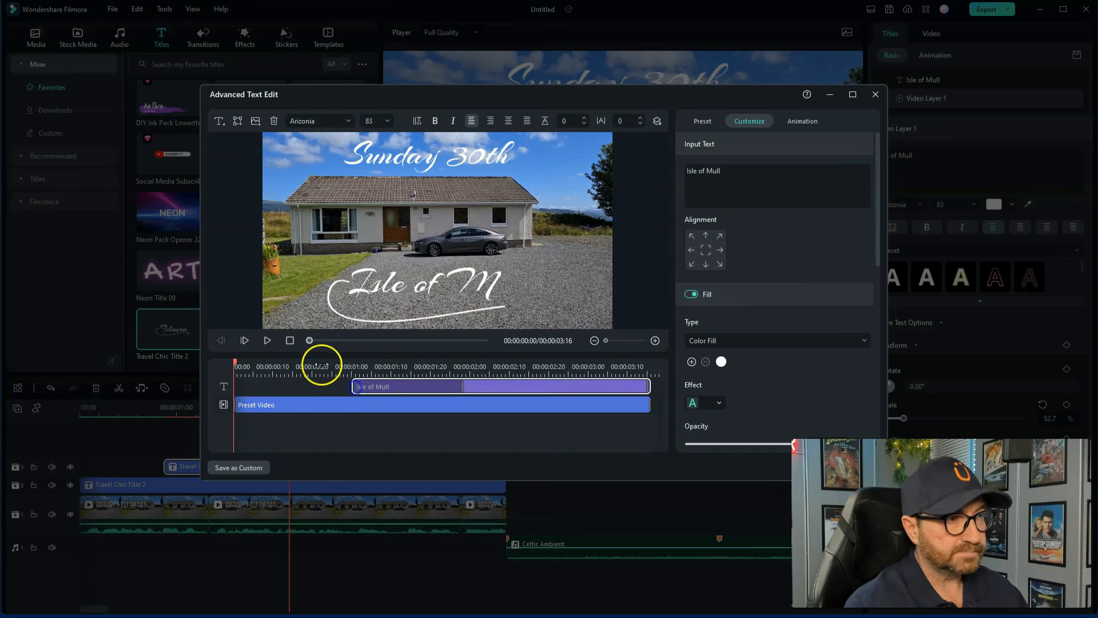
left_click(264, 341)
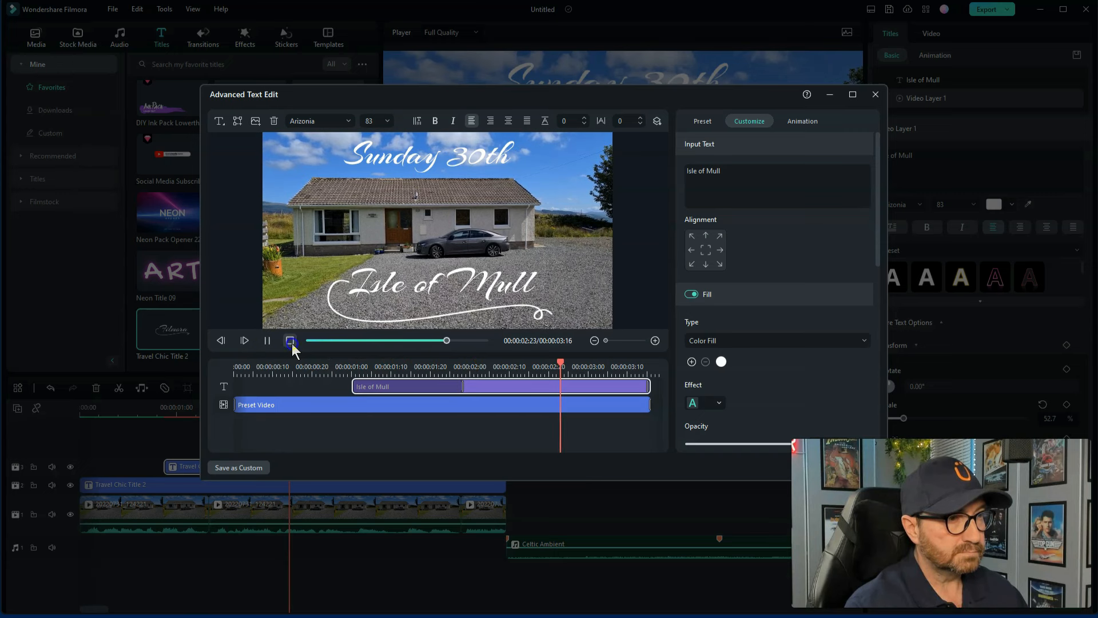
left_click(290, 341)
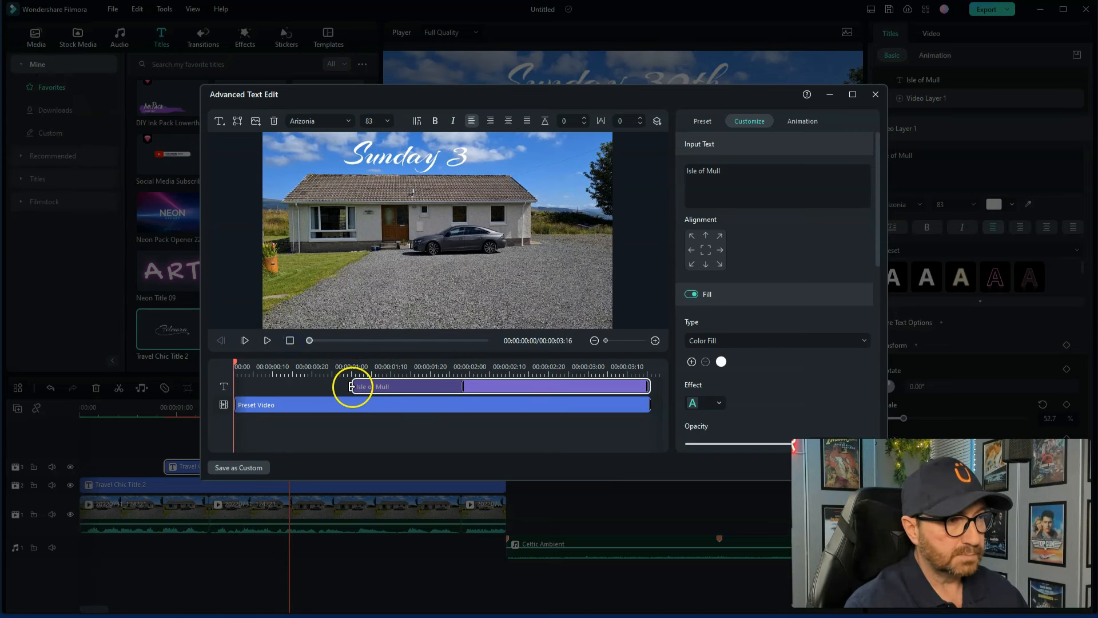
left_click_drag(352, 387, 436, 388)
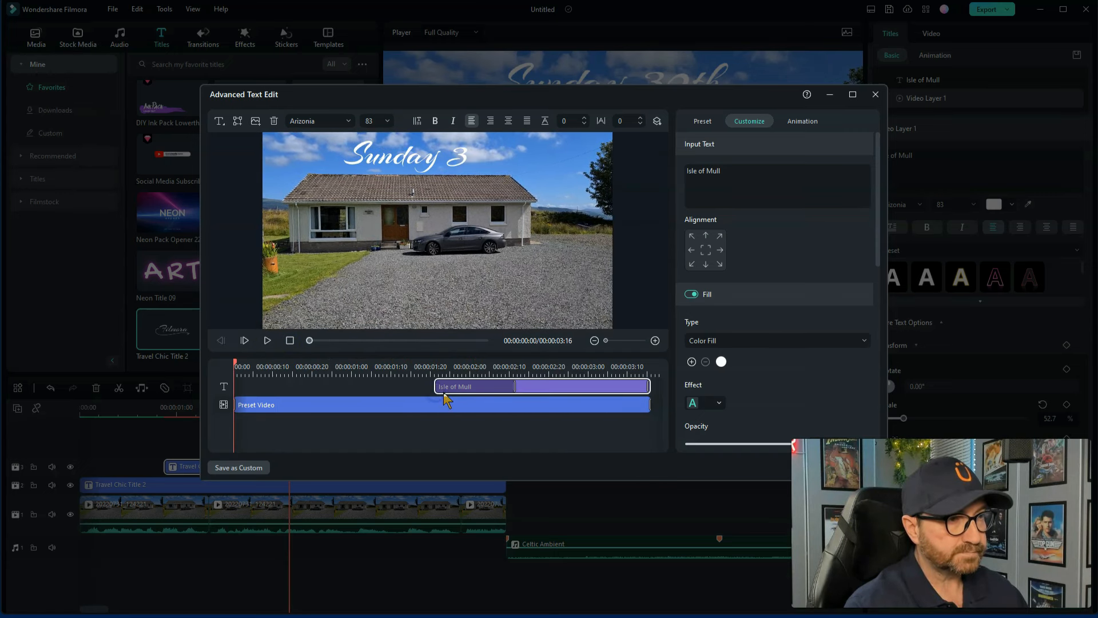
left_click(267, 340)
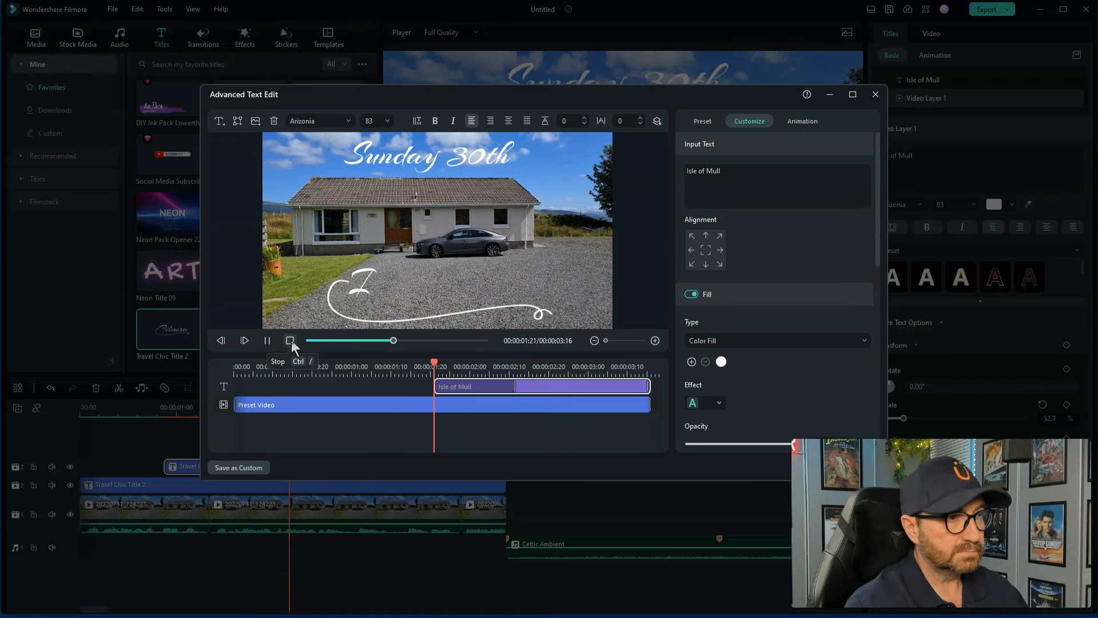
left_click(291, 341)
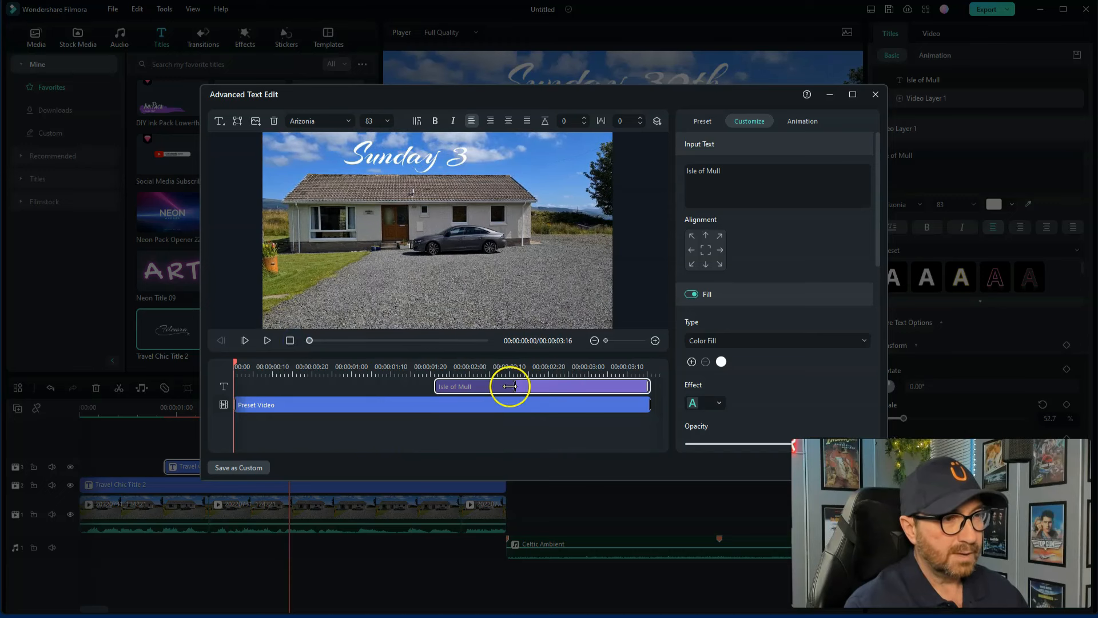
Delay the start of the Isle of Mull text layer to about 00:00:02:20 and preview the title
left_click_drag(457, 395, 498, 395)
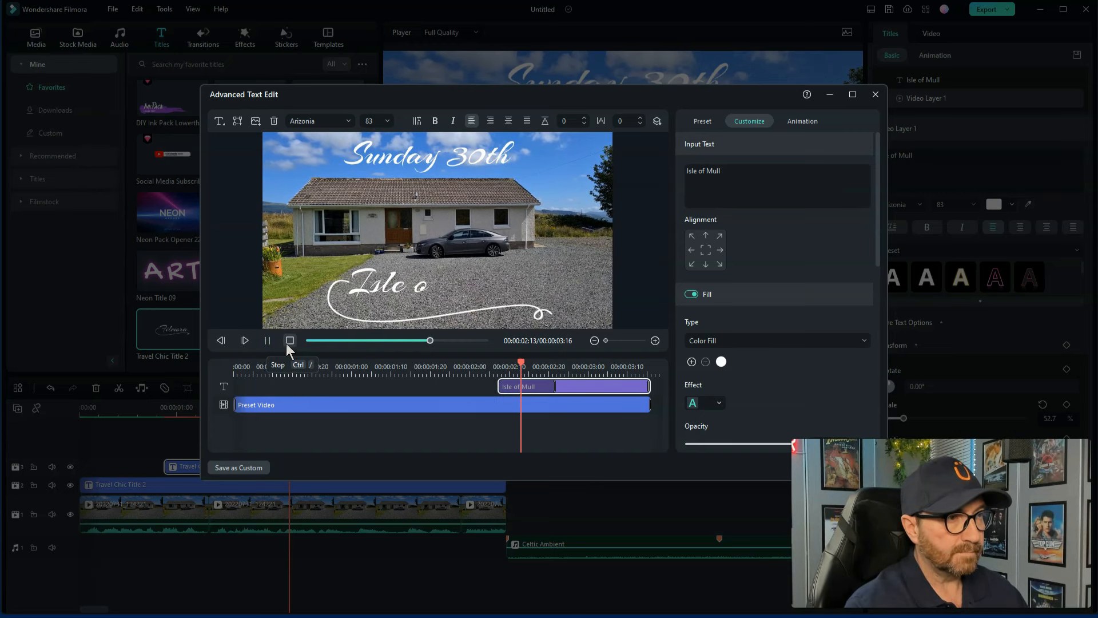
left_click(499, 386)
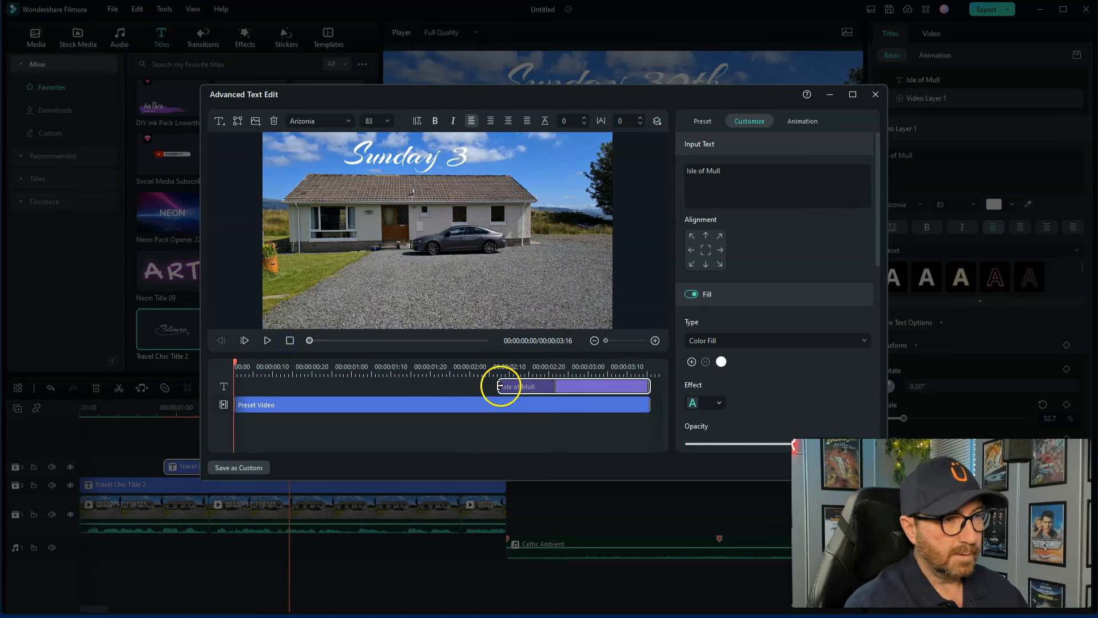
left_click(537, 386)
left_click_drag(499, 386, 547, 386)
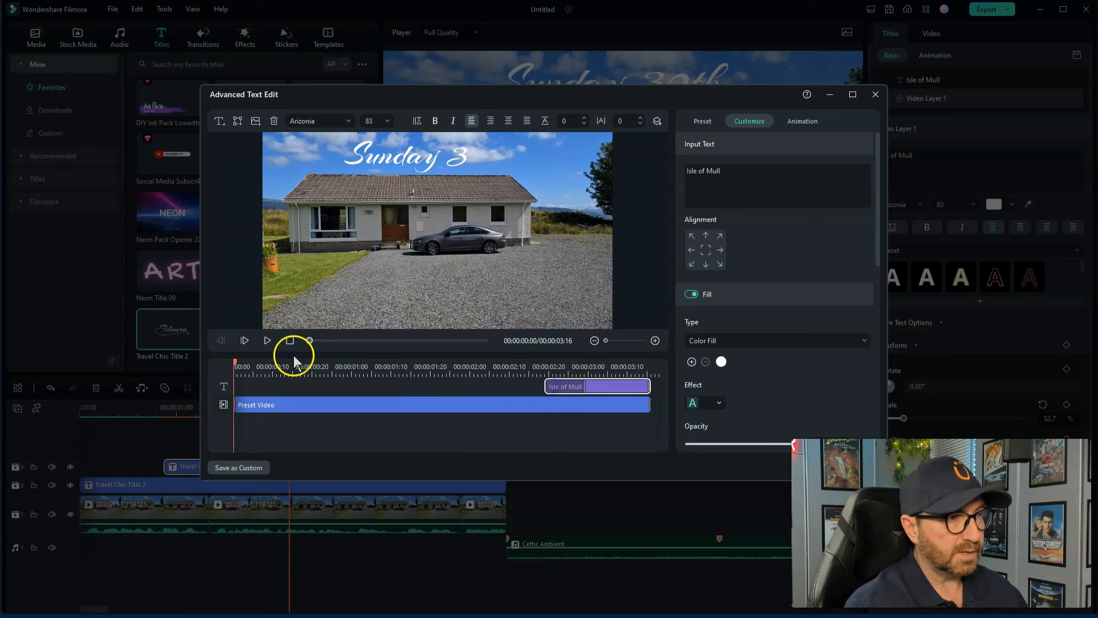
left_click(267, 342)
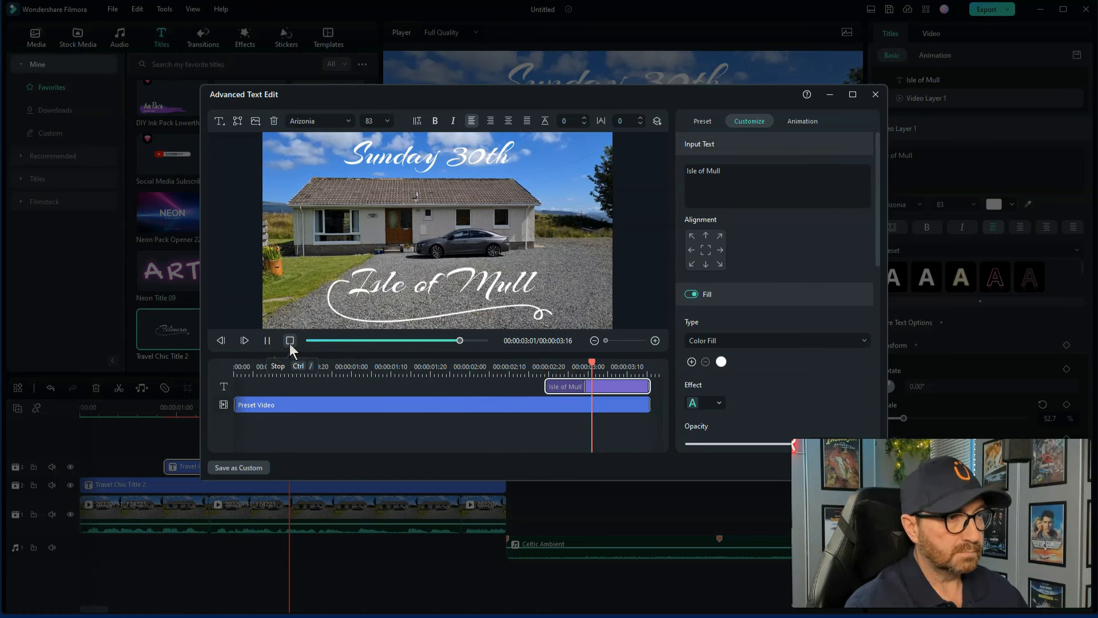
left_click(289, 343)
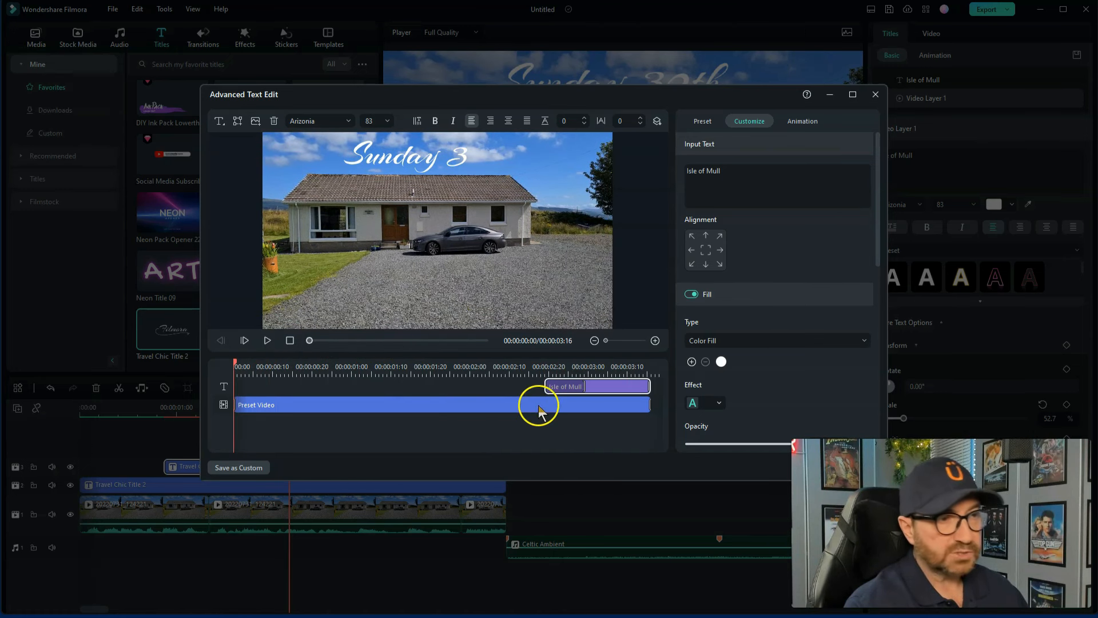
Shorten the opening animation segment of the Isle of Mull text to about half its length, preview it and accept the advanced text edits
left_click(562, 383)
left_click(265, 340)
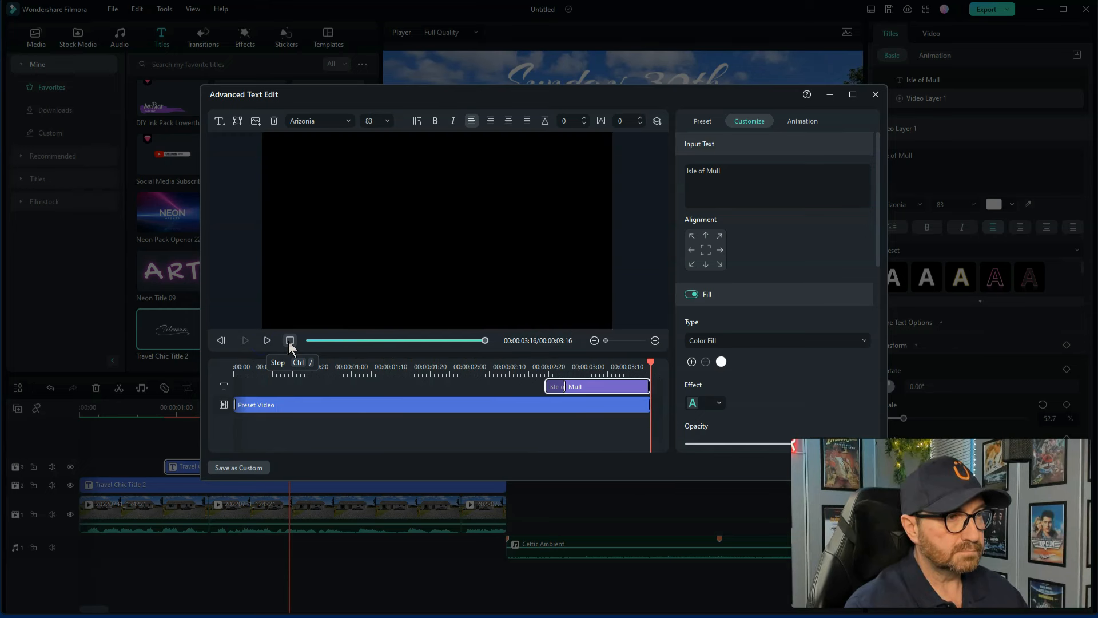
left_click(815, 467)
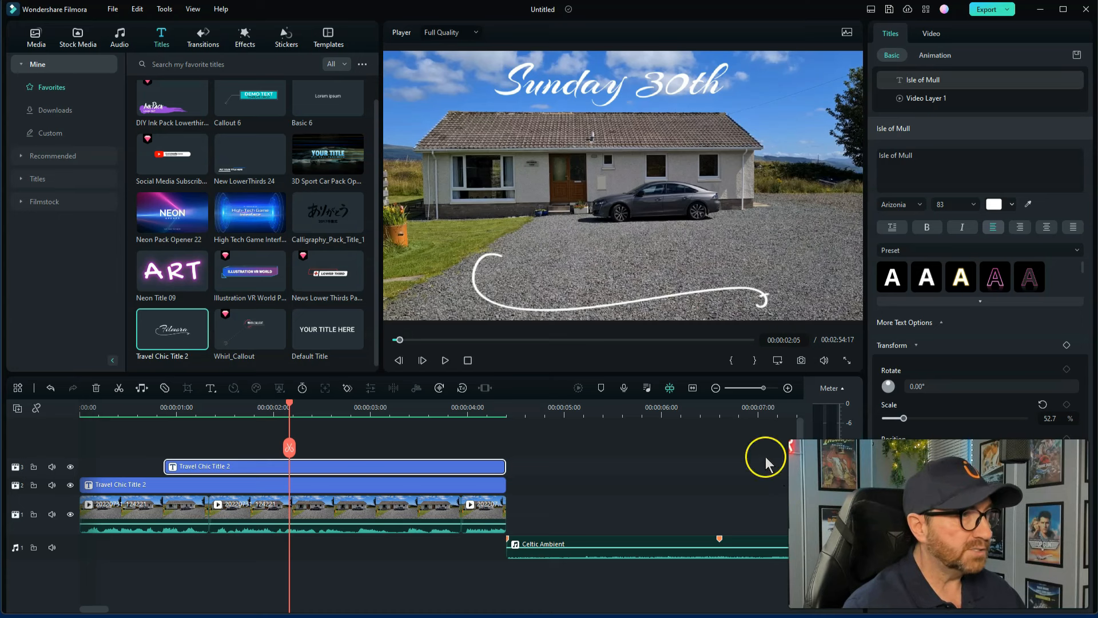
Place photo 20220807_101614 directly after the house clips on track 1 and extend its end to the Celtic Ambient marker just past it
left_click(38, 40)
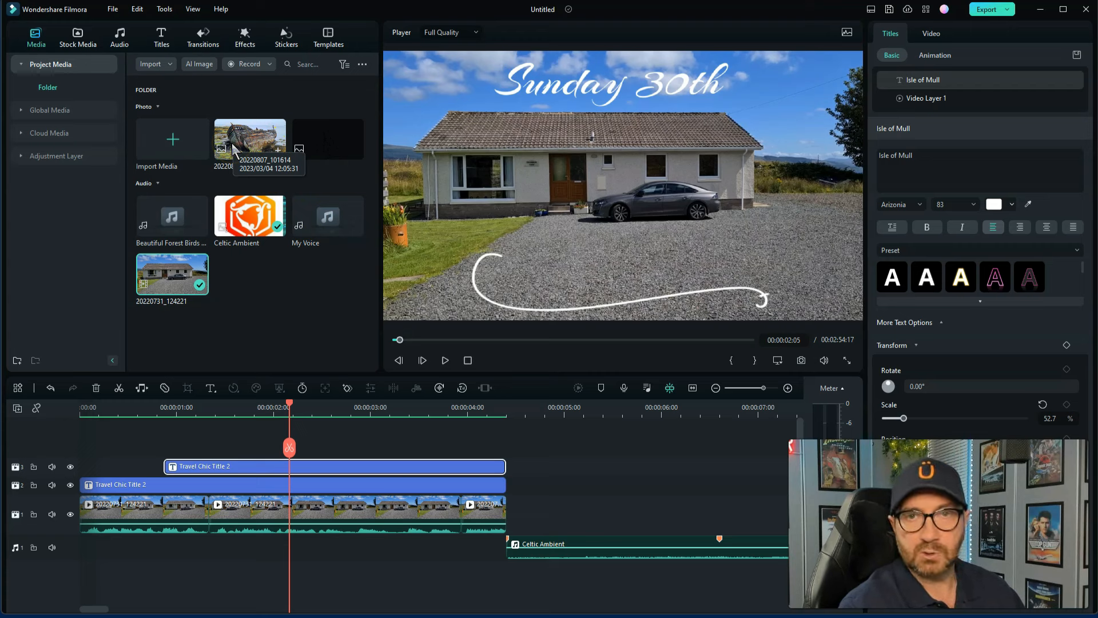
left_click_drag(235, 150, 525, 509)
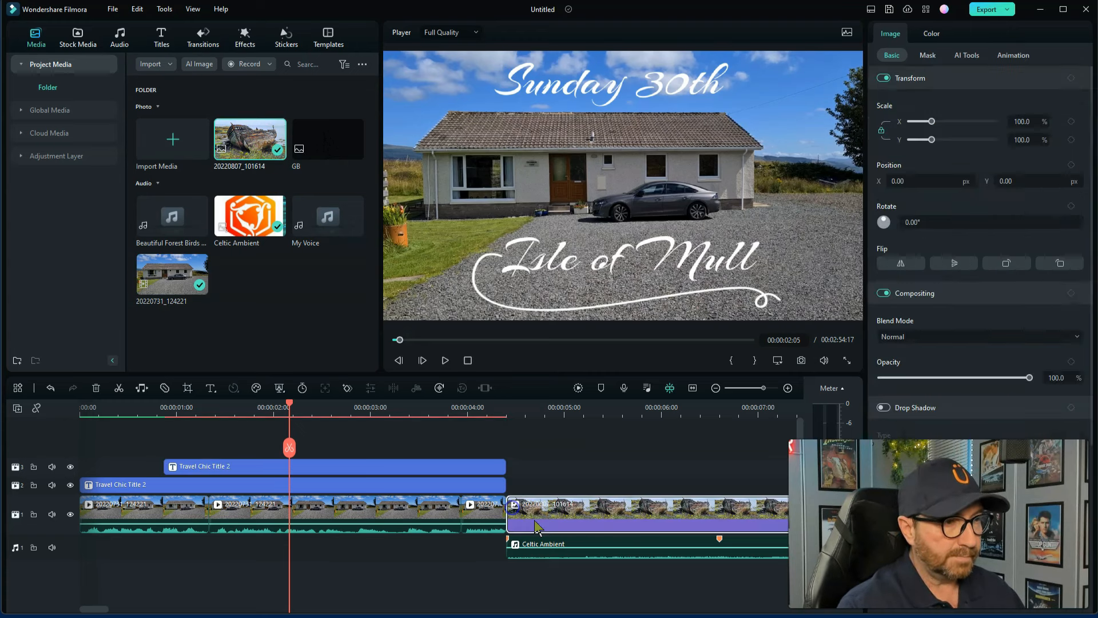
left_click(715, 388)
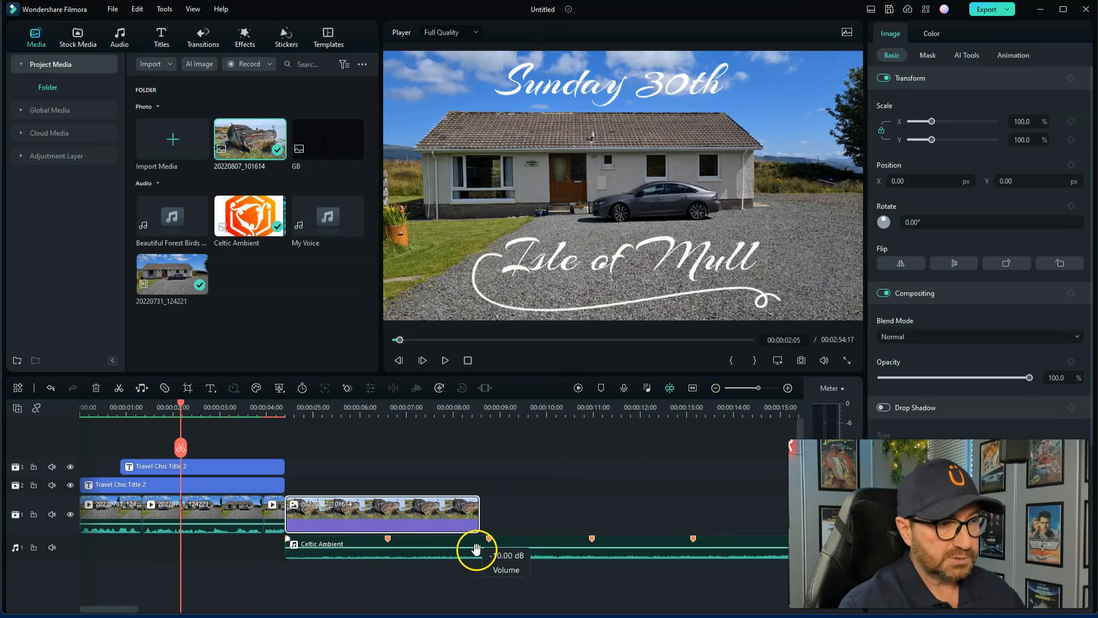
left_click_drag(470, 503, 491, 500)
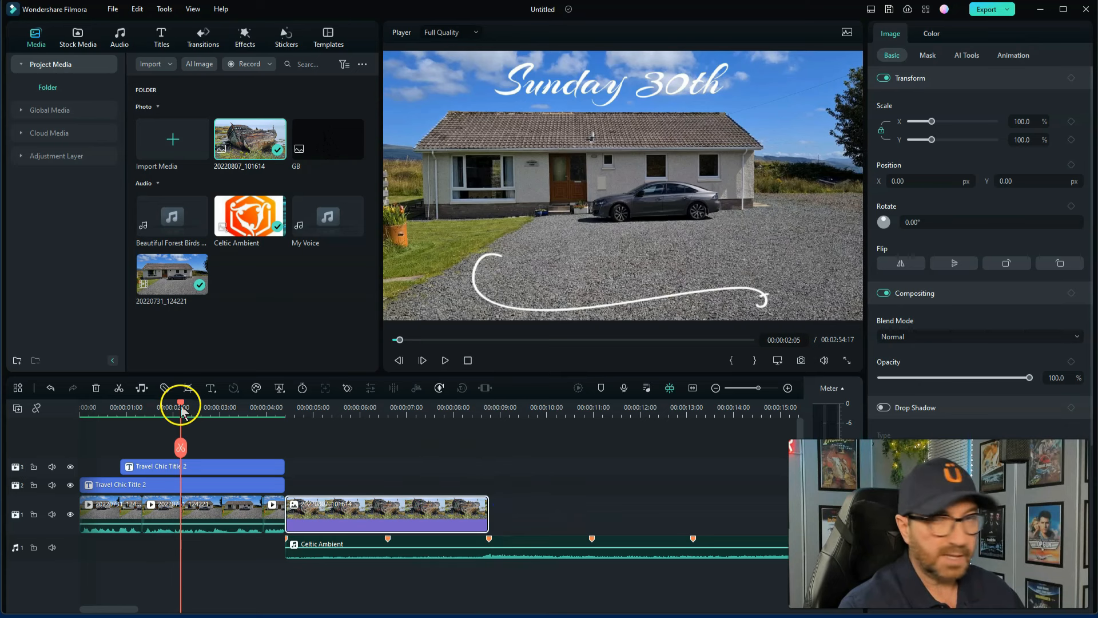
Play the sequence from the beginning to review the titles and the added boat photo
left_click_drag(180, 404, 21, 414)
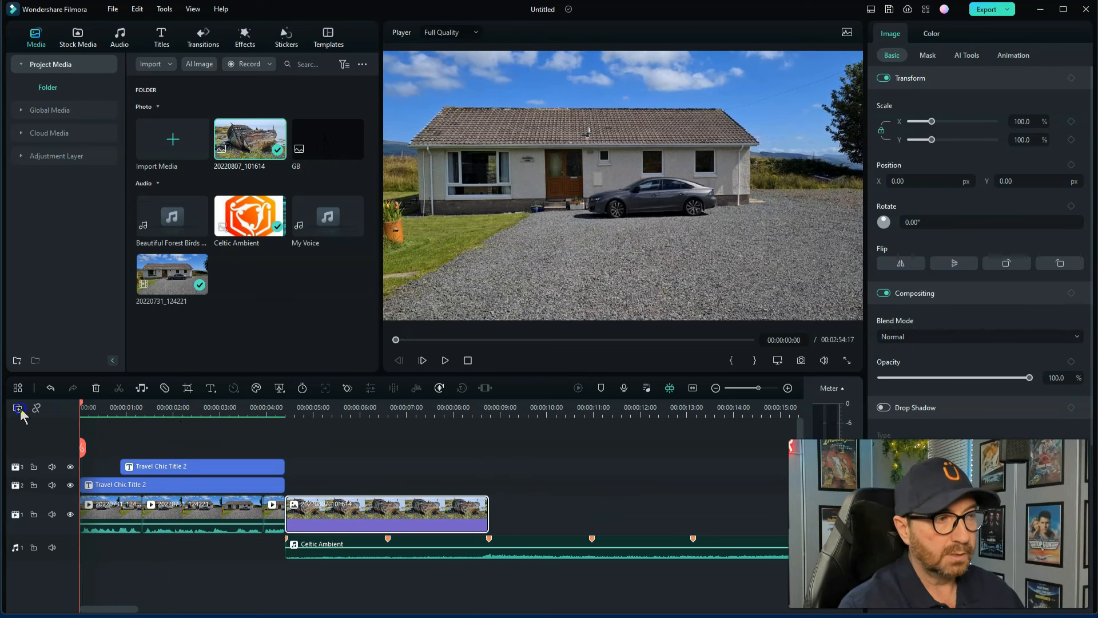
left_click(446, 361)
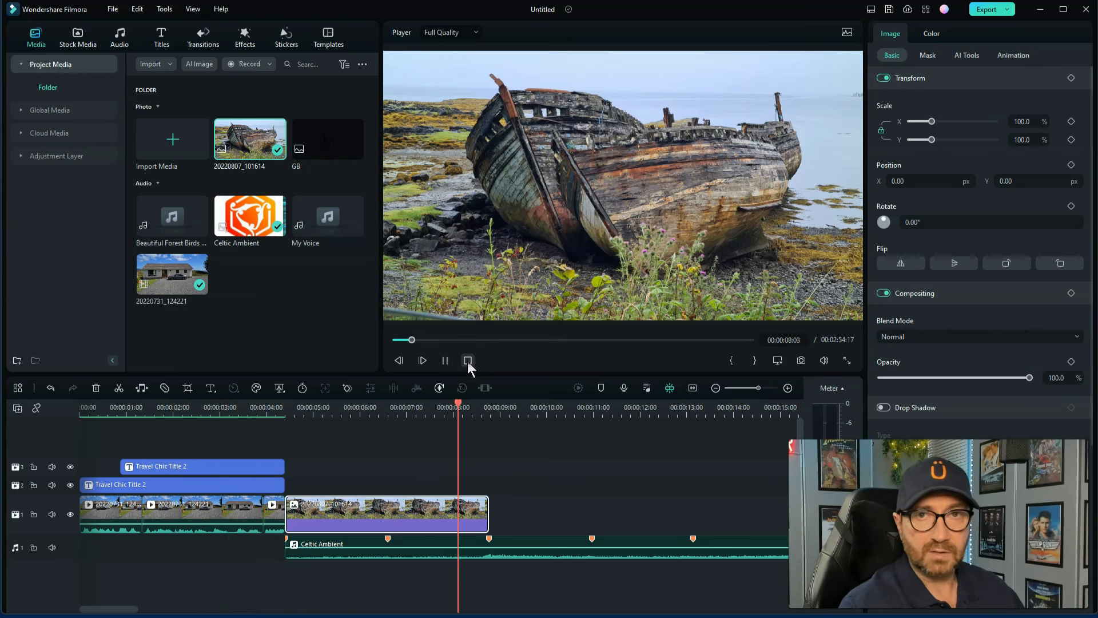
left_click(468, 361)
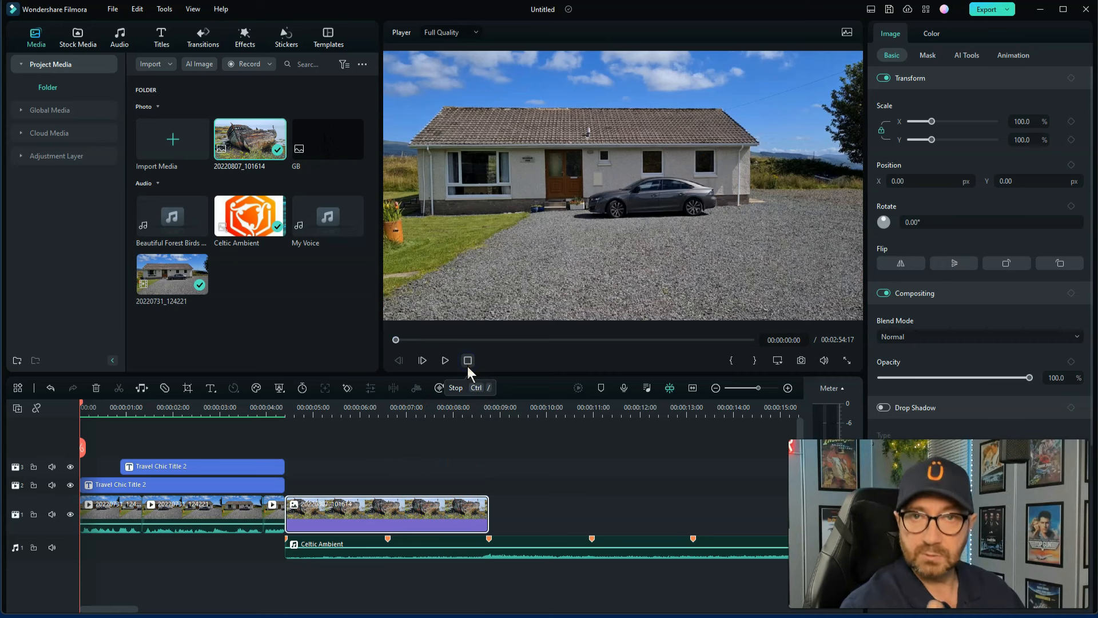
Open Crop and Zoom for the boat photo and swap the Pan & Zoom start and end frames
left_click(390, 408)
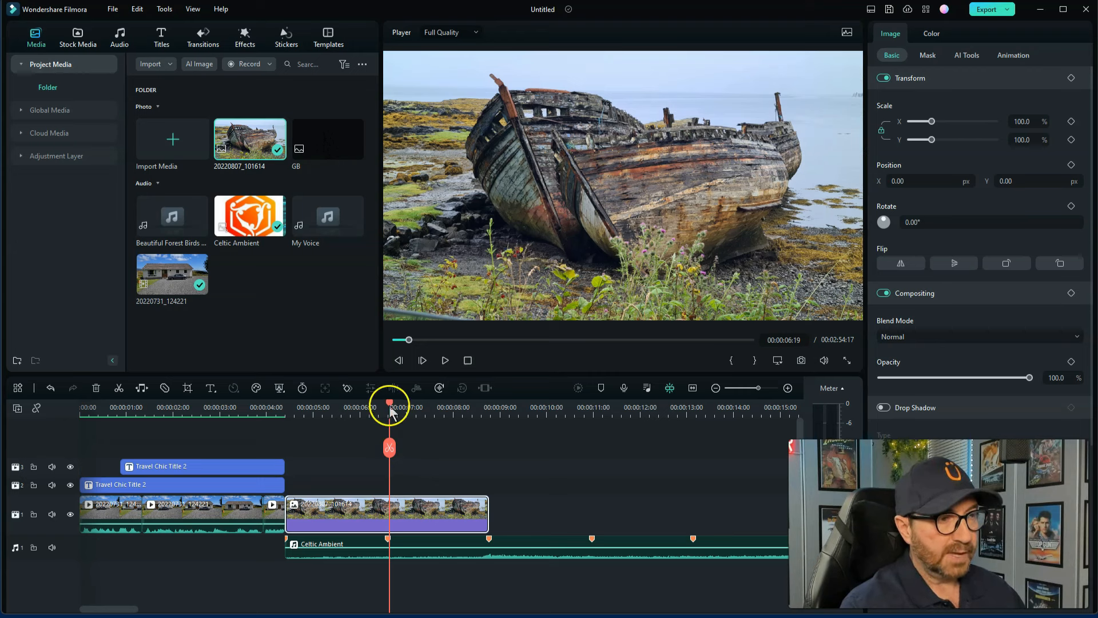
left_click_drag(387, 407, 373, 412)
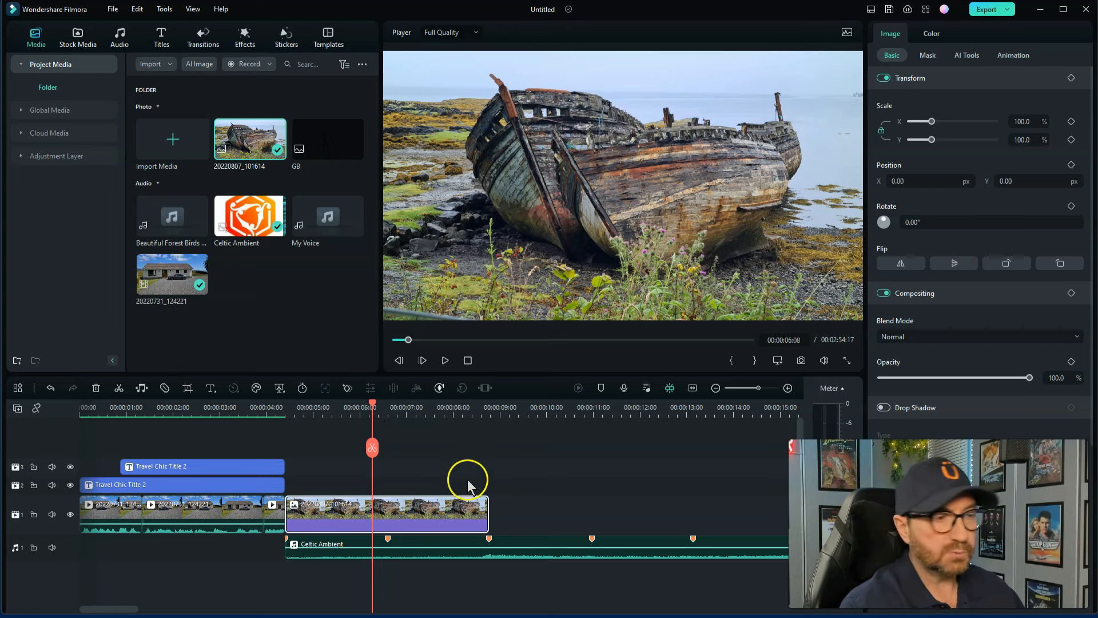
right_click(387, 513)
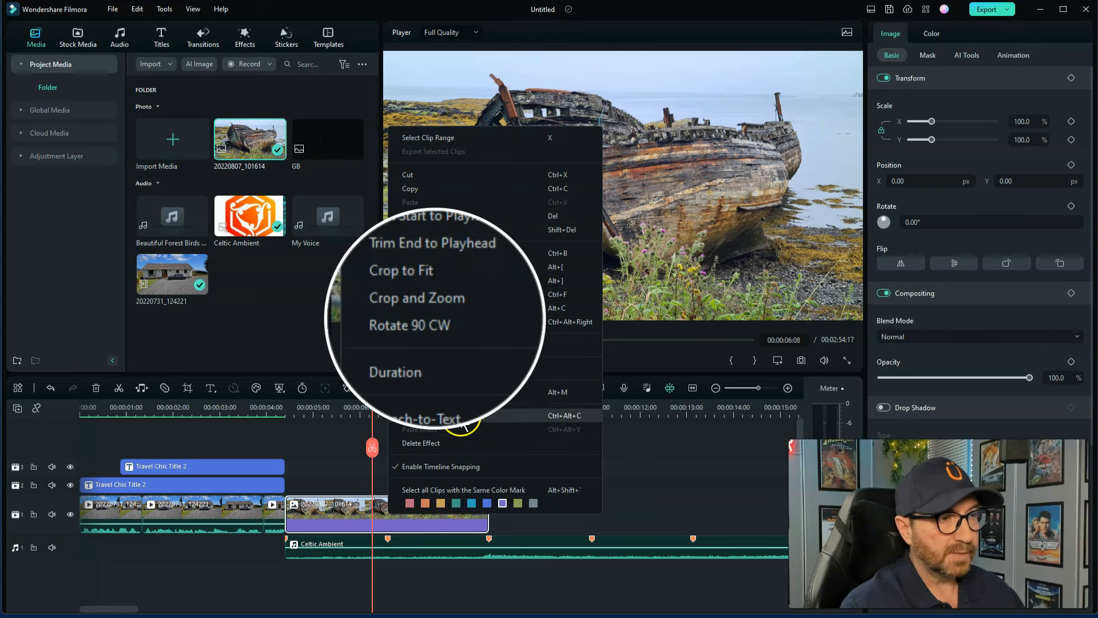
left_click(482, 306)
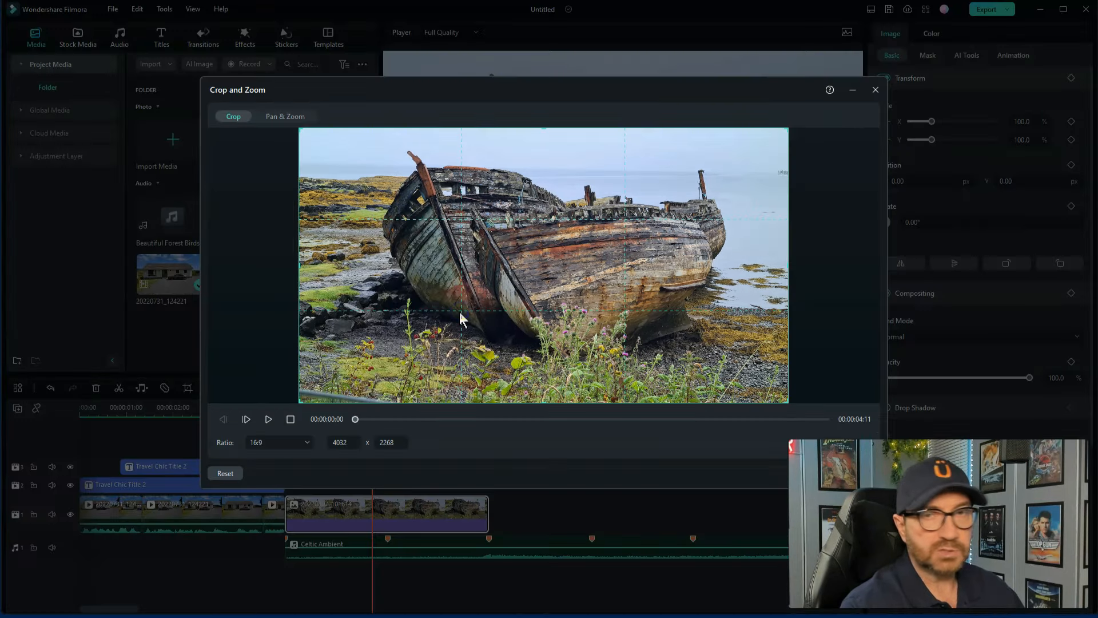
left_click(284, 116)
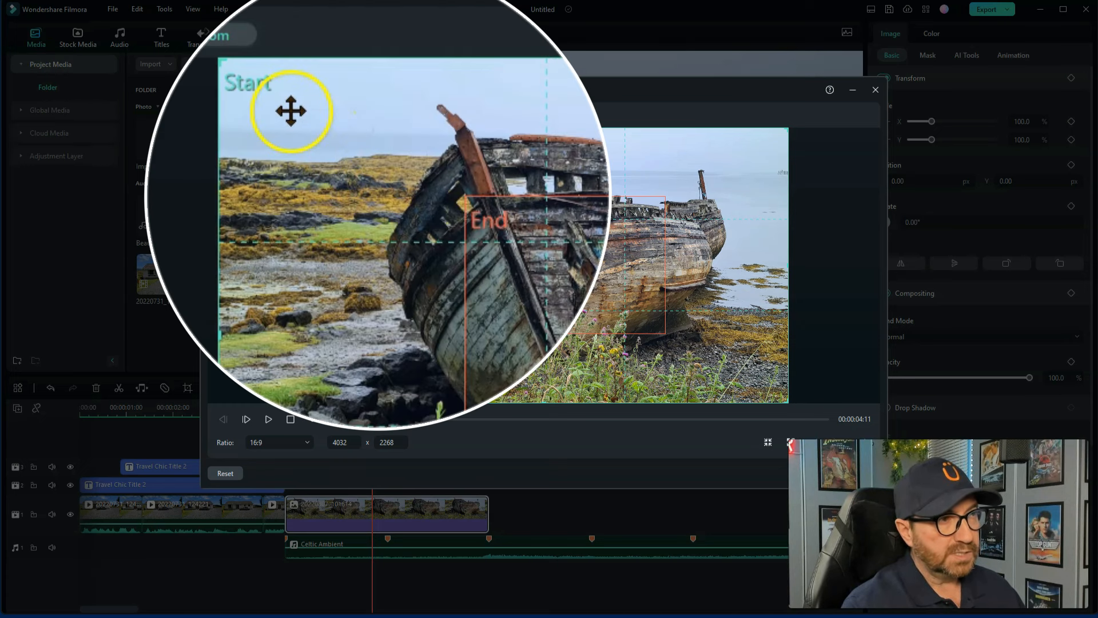
left_click(503, 243)
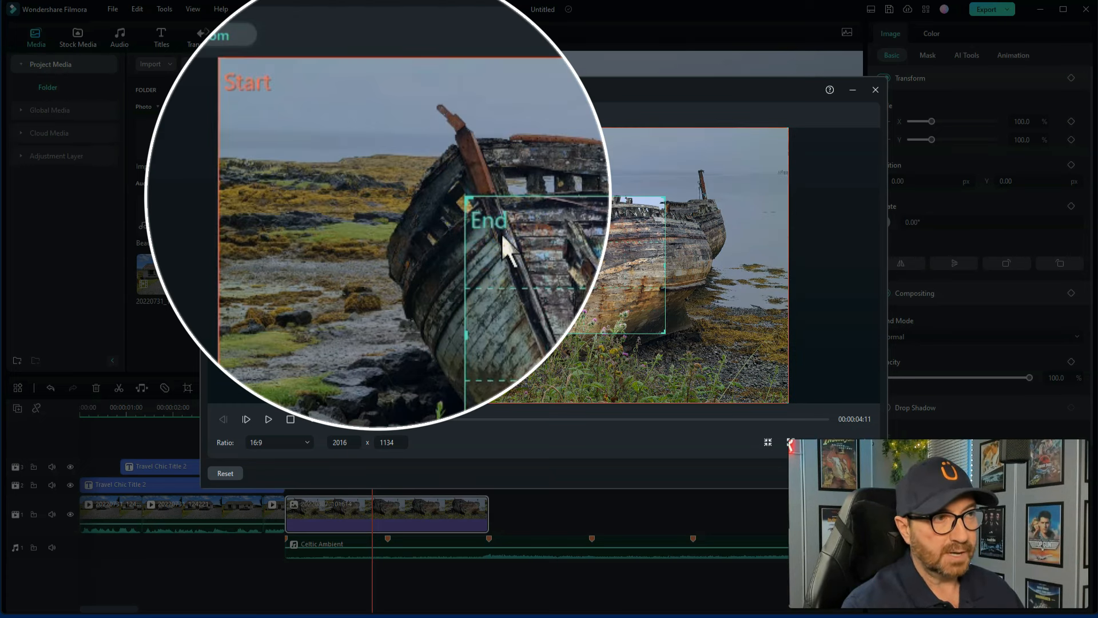
left_click(302, 128)
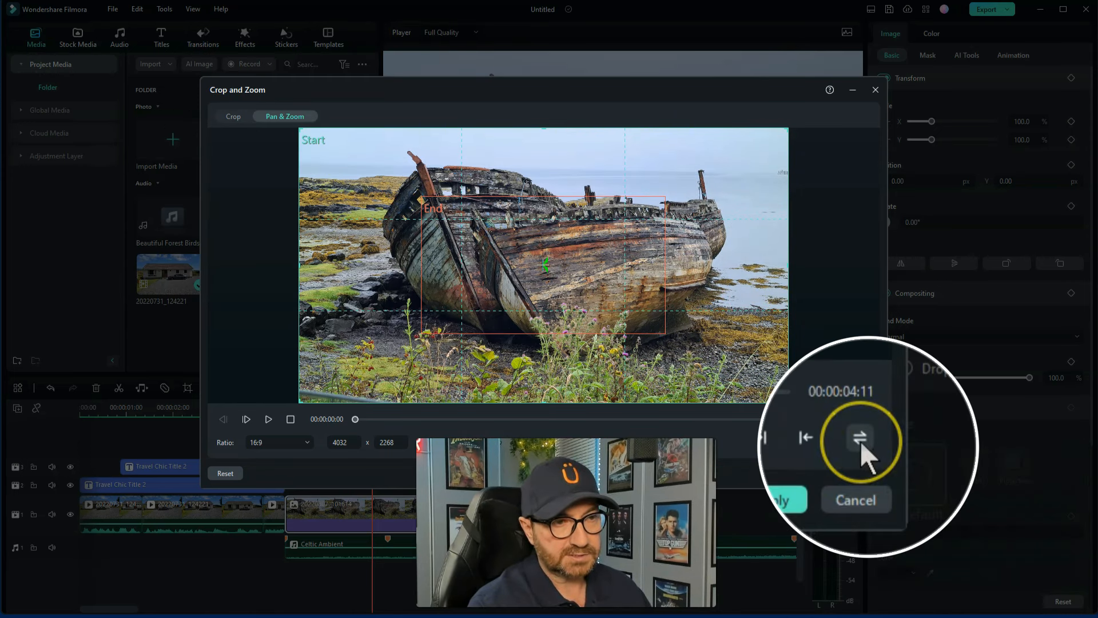
left_click(864, 442)
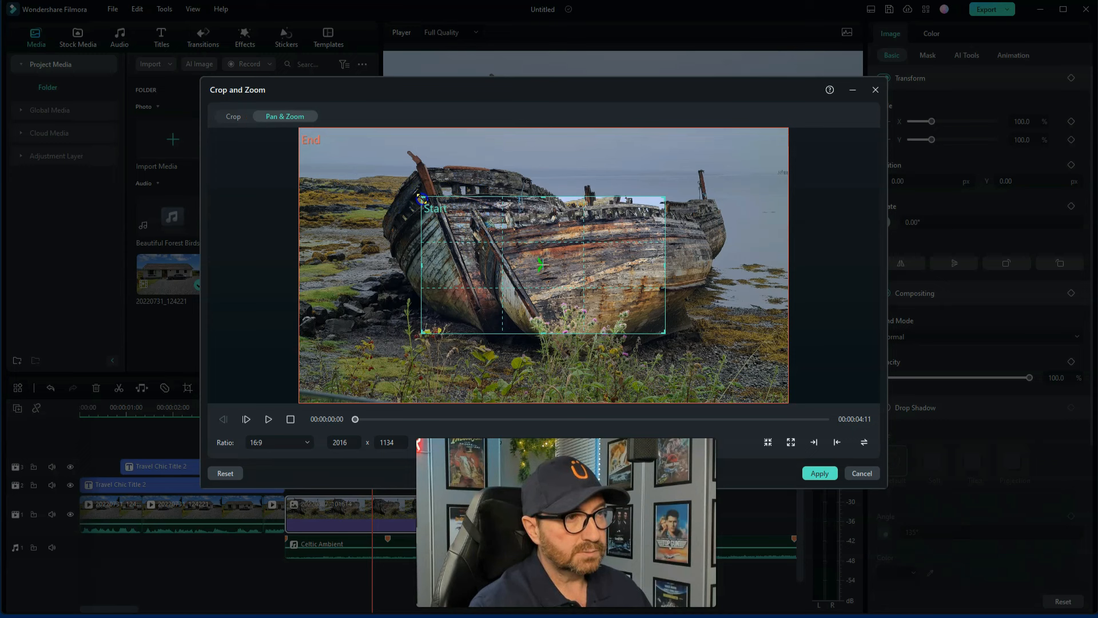
Try a Pan & Zoom start frame of 2733 x 1537, reduce it to 2221 x 1249 and preview the movement
left_click_drag(422, 198, 334, 153)
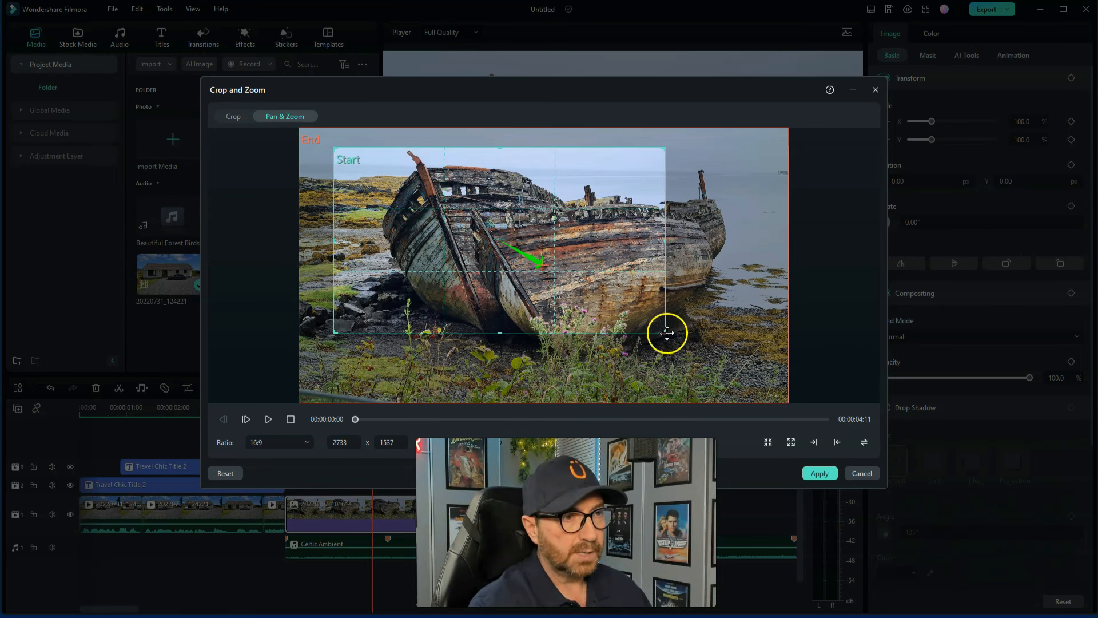
left_click_drag(335, 150, 396, 184)
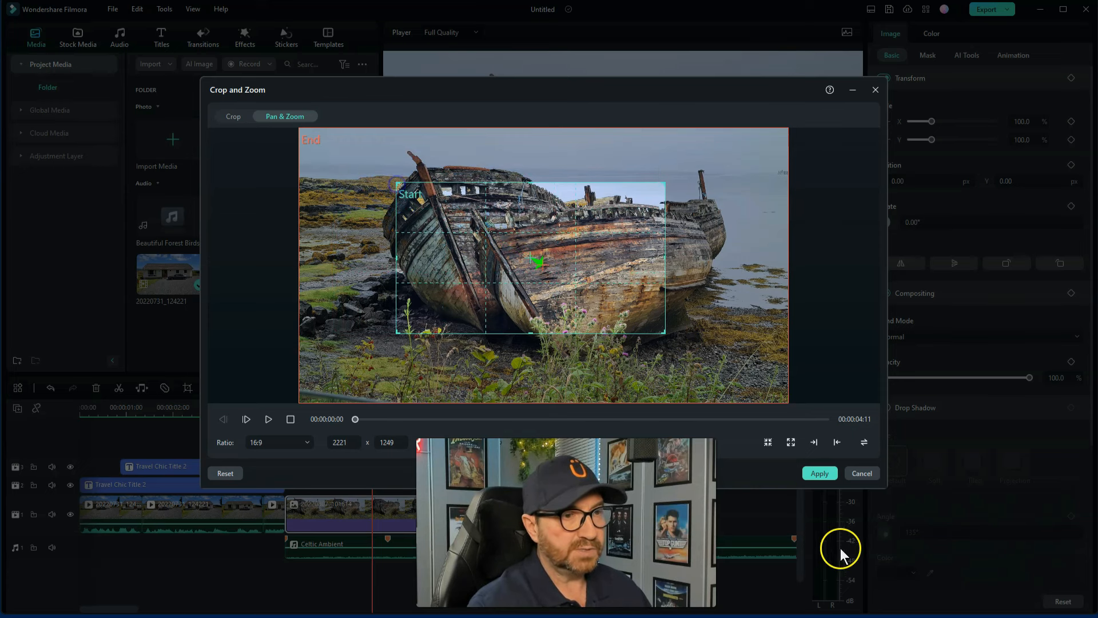
left_click(267, 419)
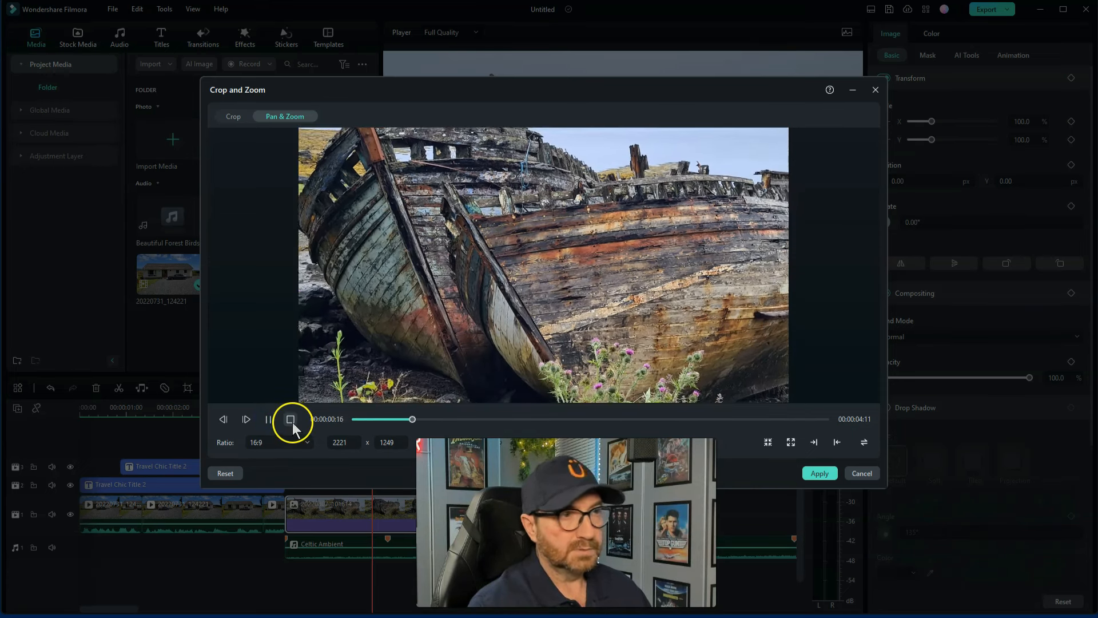
left_click(291, 419)
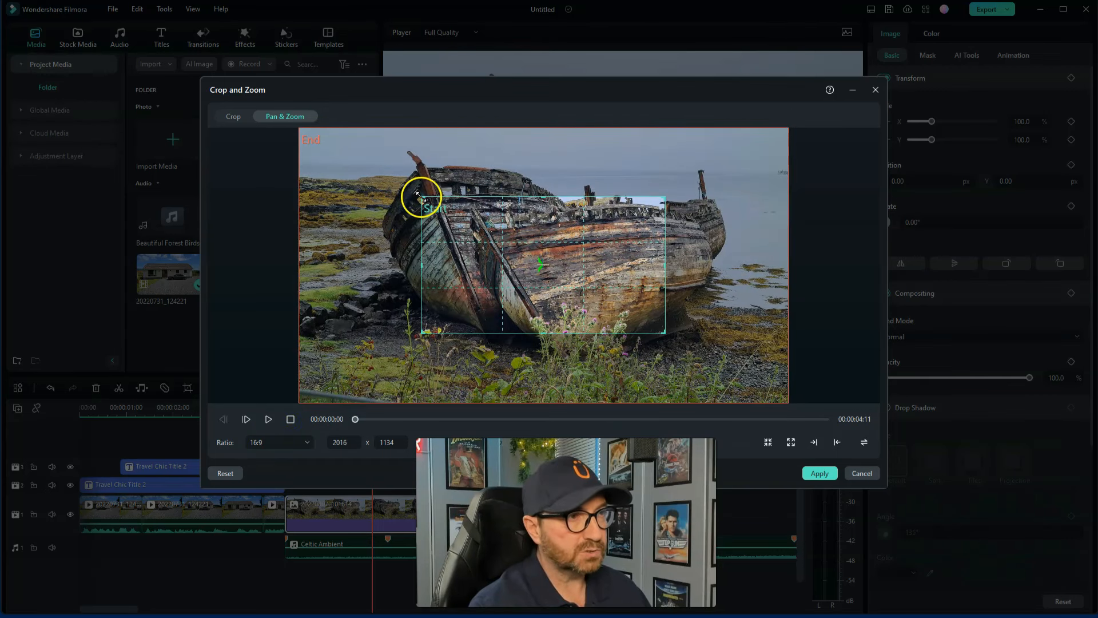
Enlarge the boat photo's Pan & Zoom start frame to 3510 x 1974, preview the movement and apply it
left_click_drag(420, 196, 331, 165)
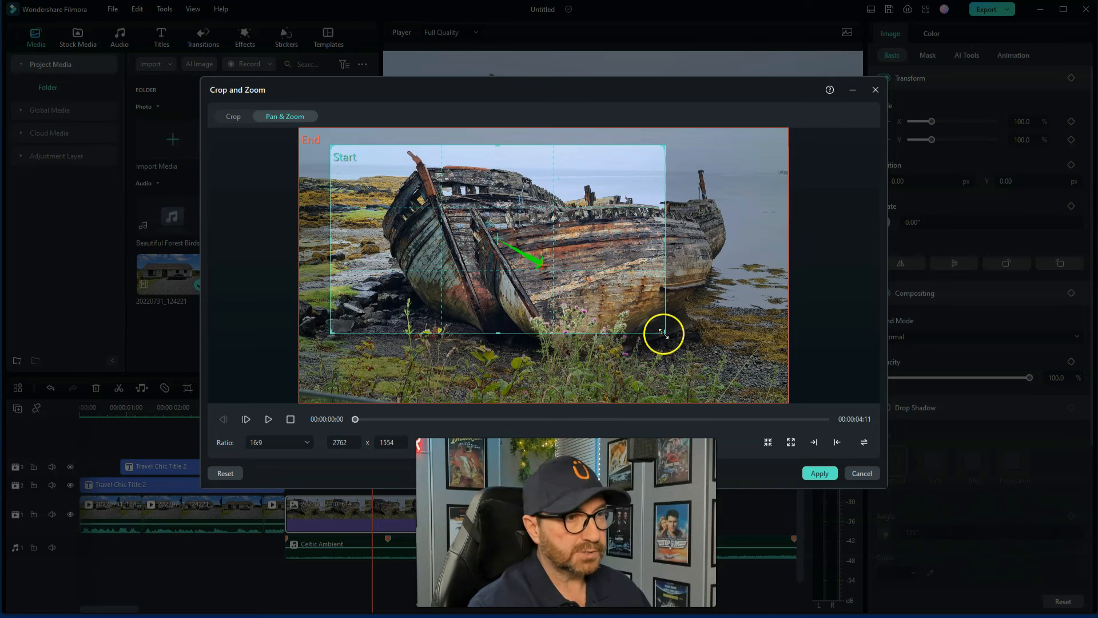
left_click_drag(663, 332, 752, 398)
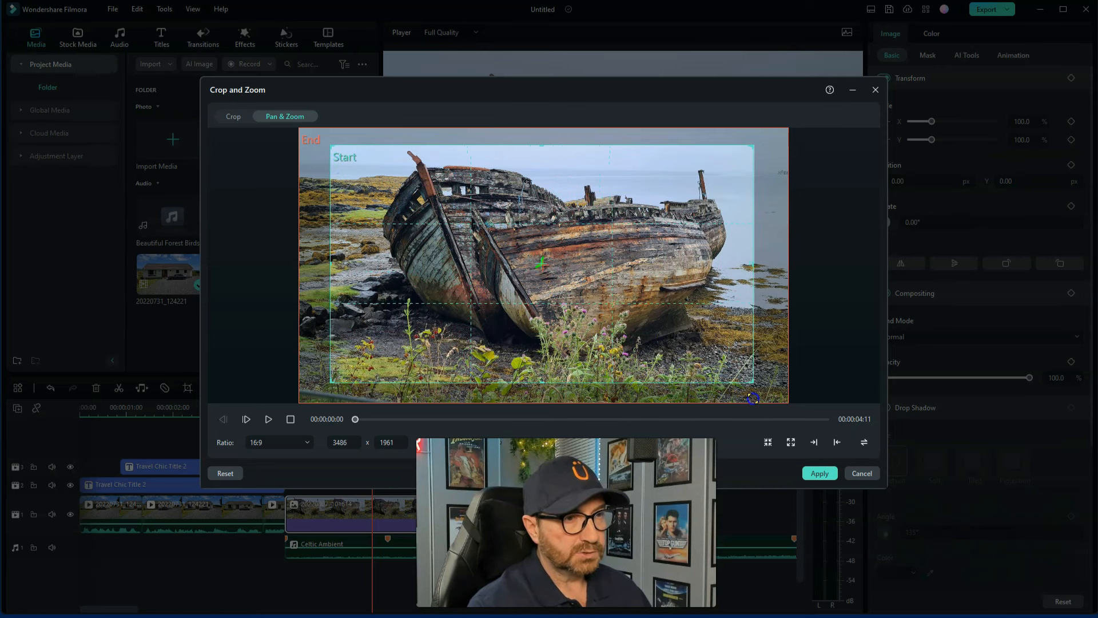
left_click(268, 419)
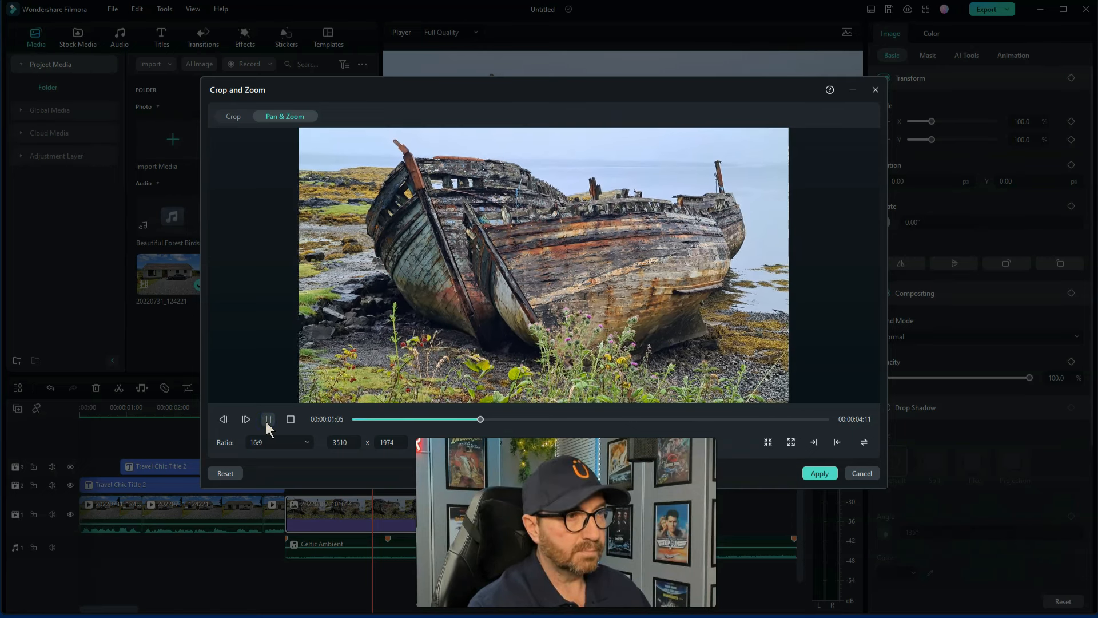
left_click(268, 421)
left_click(822, 472)
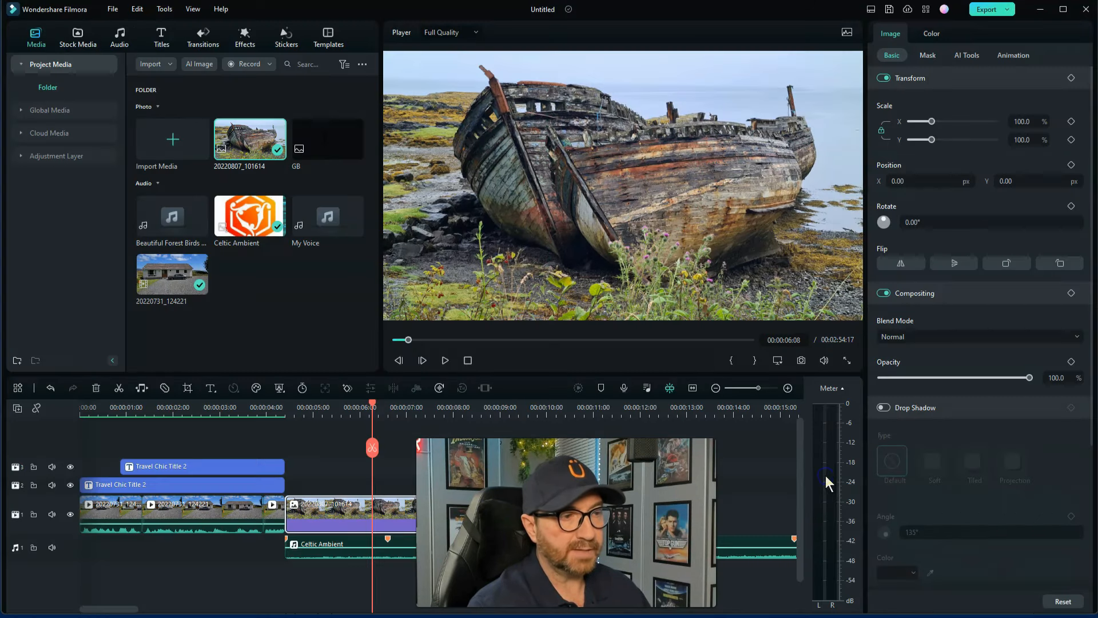
Play the sequence from just before the boat photo to review its pan and zoom
left_click_drag(376, 404, 276, 420)
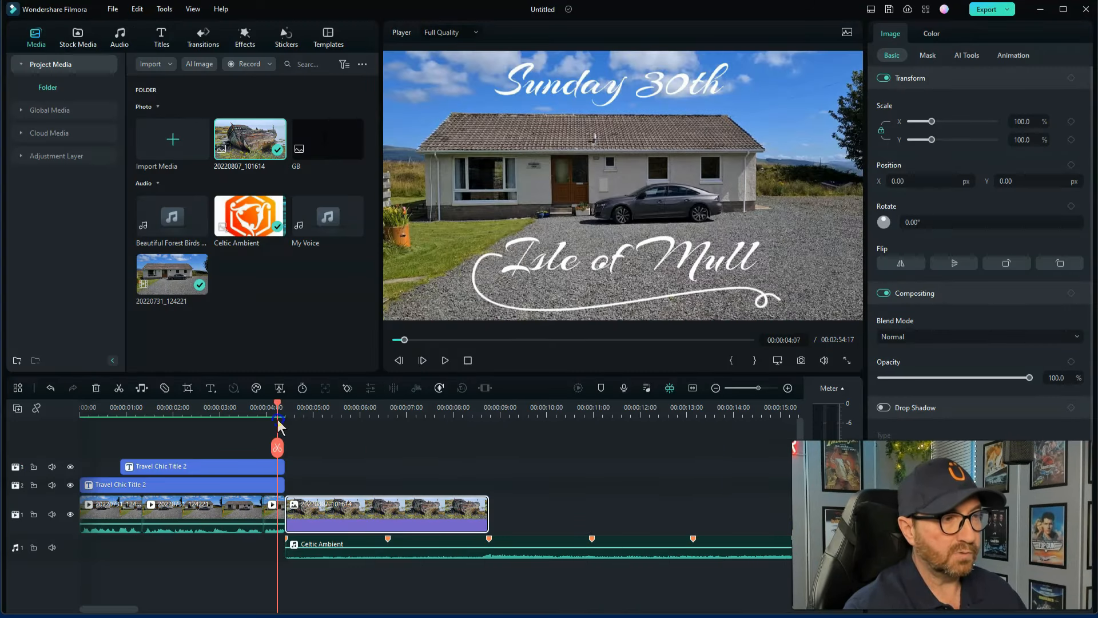
key("space")
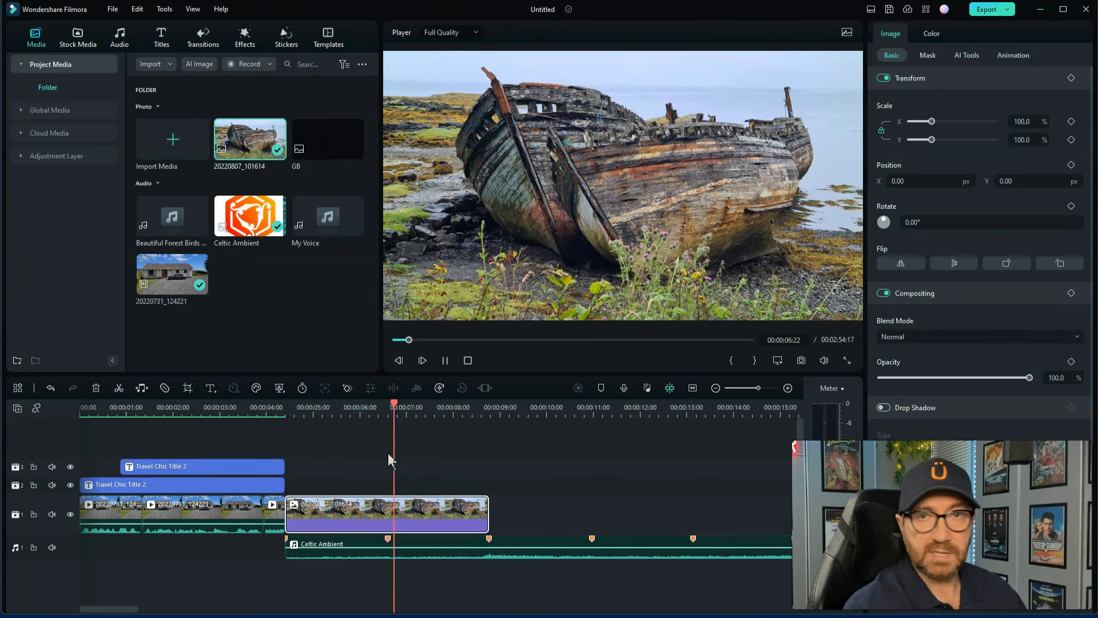
key("space")
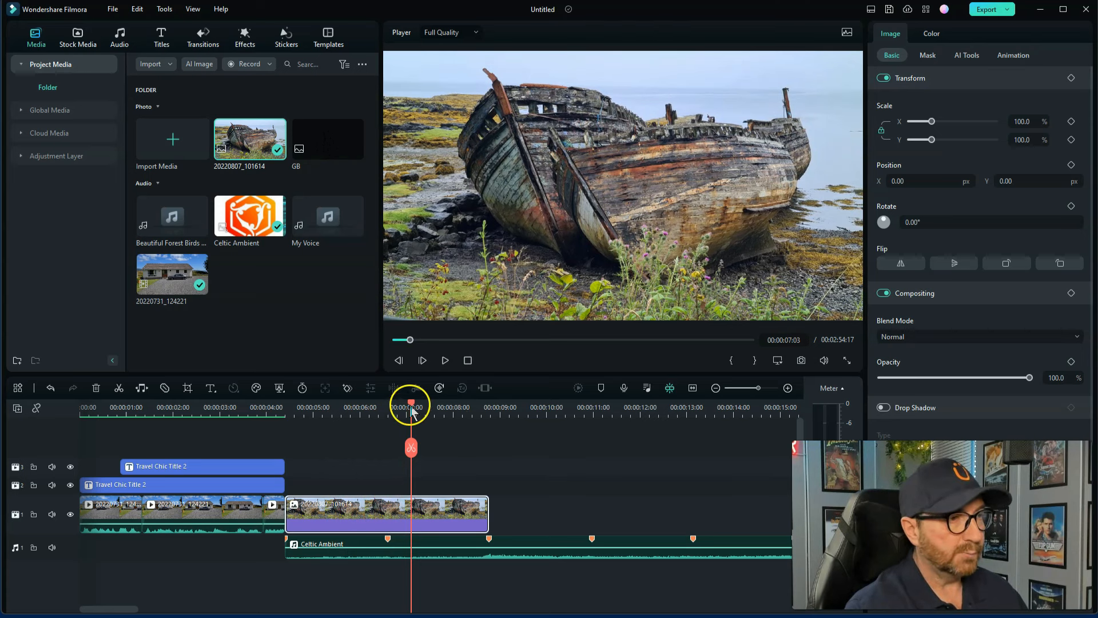
Look through the favorite effects for a lighting overlay suited to the boat photo
left_click(248, 37)
left_click(53, 66)
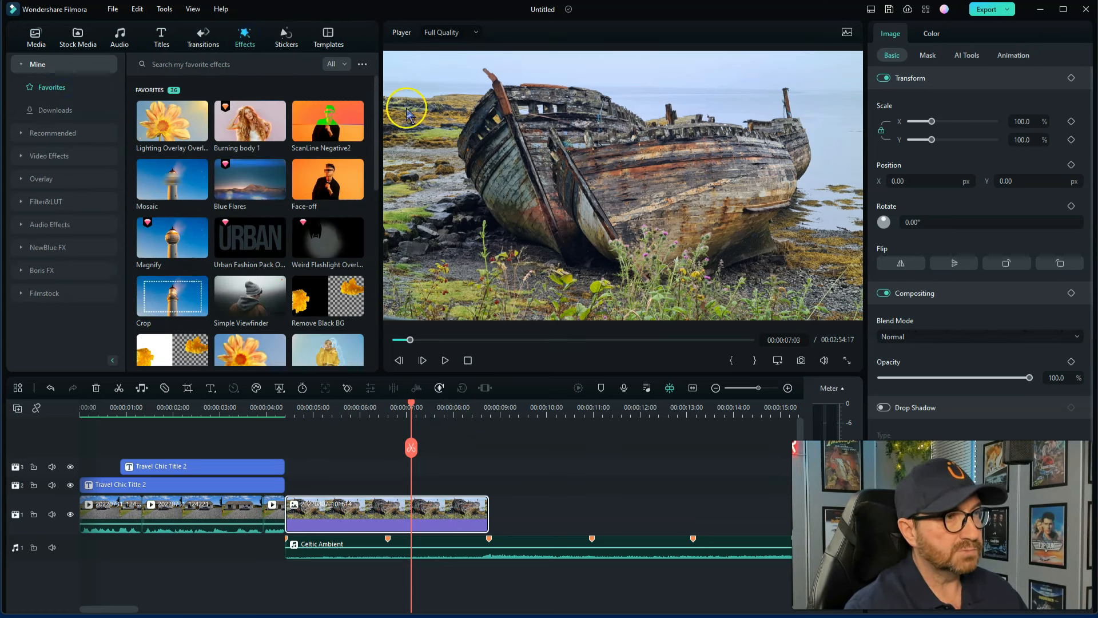
left_click_drag(376, 98, 390, 287)
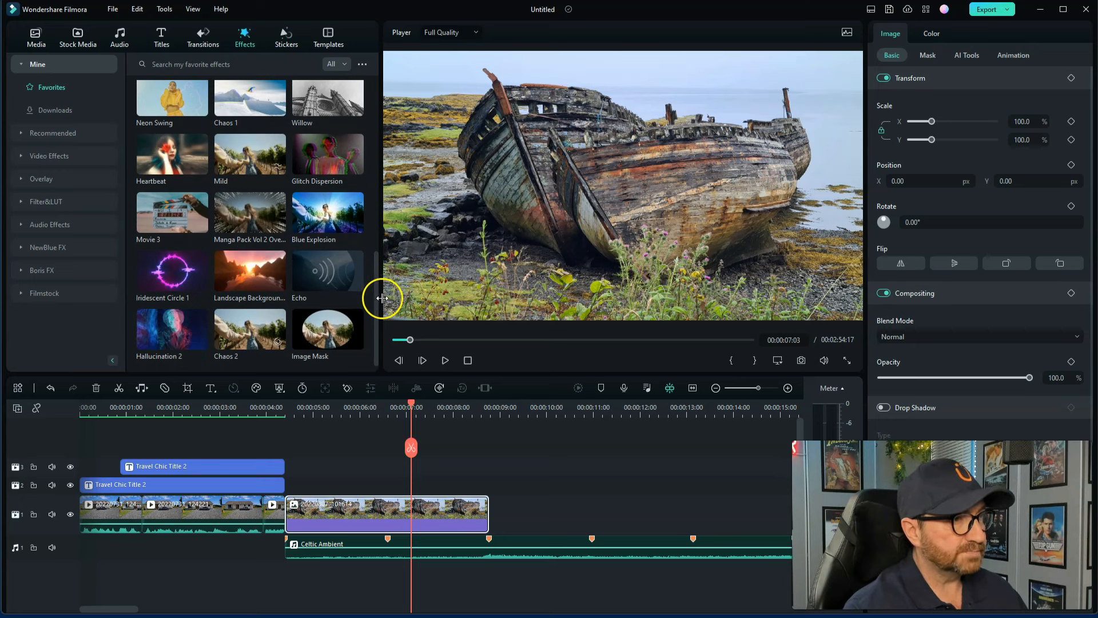
scroll(365, 243, "up", 3)
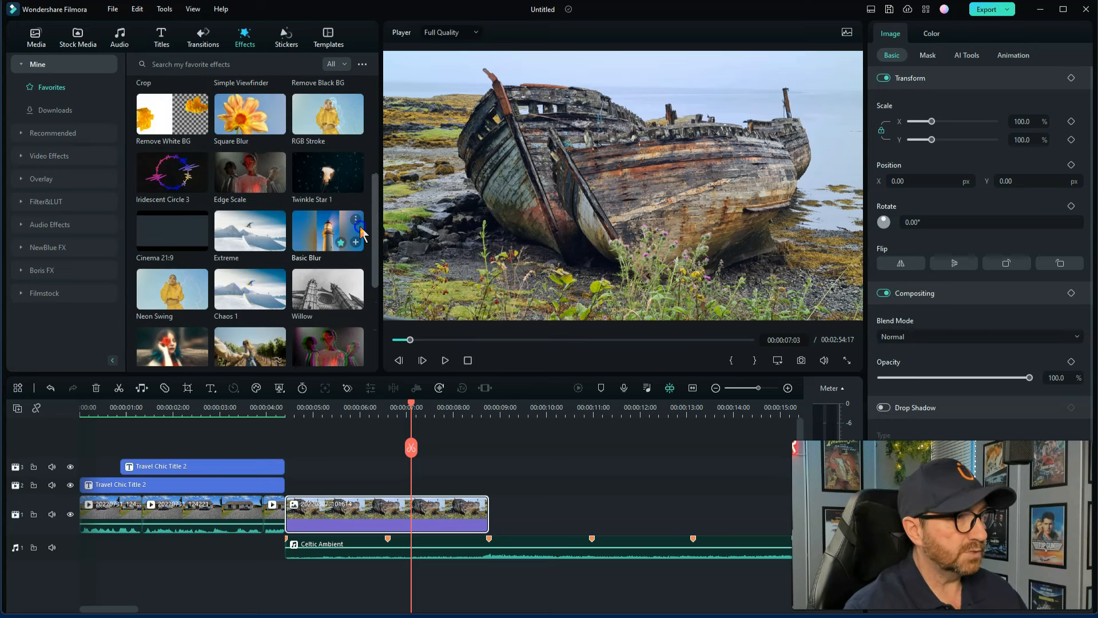
scroll(361, 230, "up", 4)
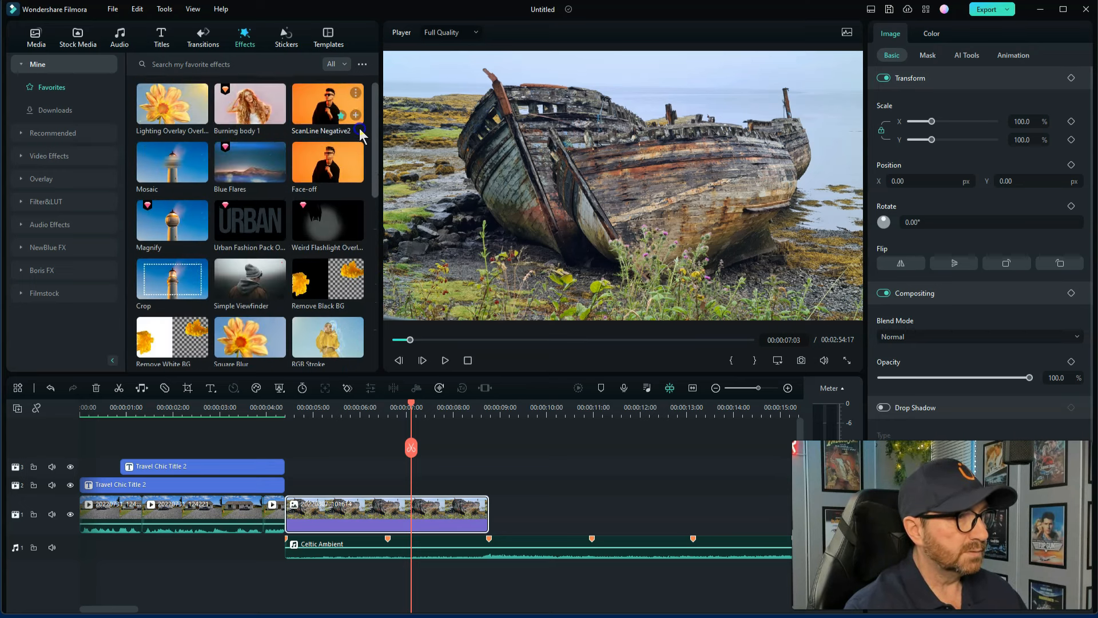
scroll(362, 125, "up", 1)
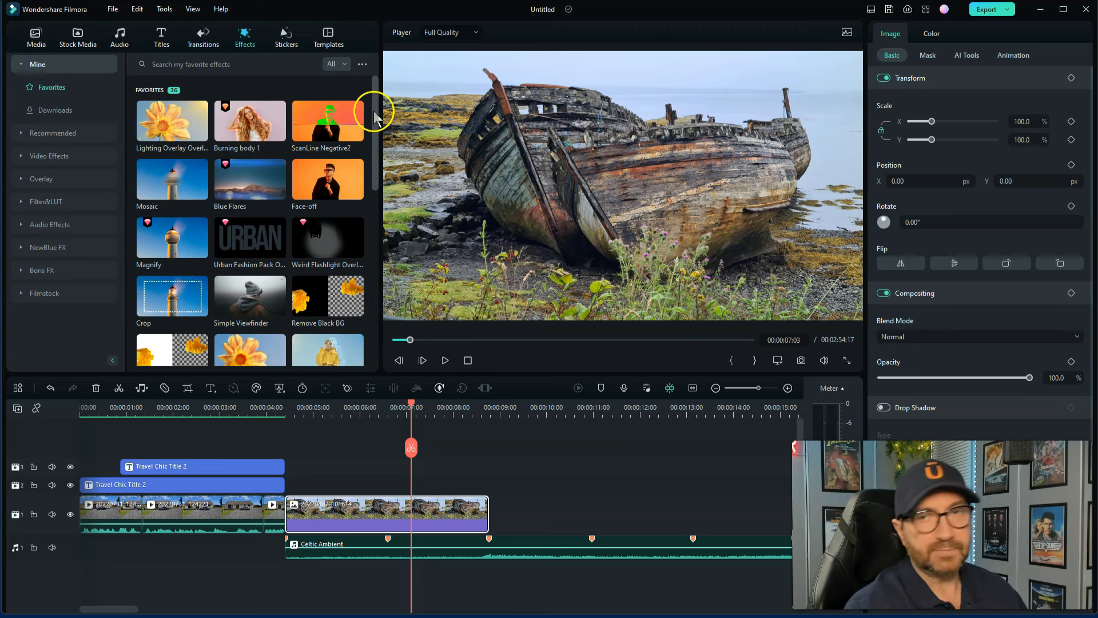
mouse_move(168, 133)
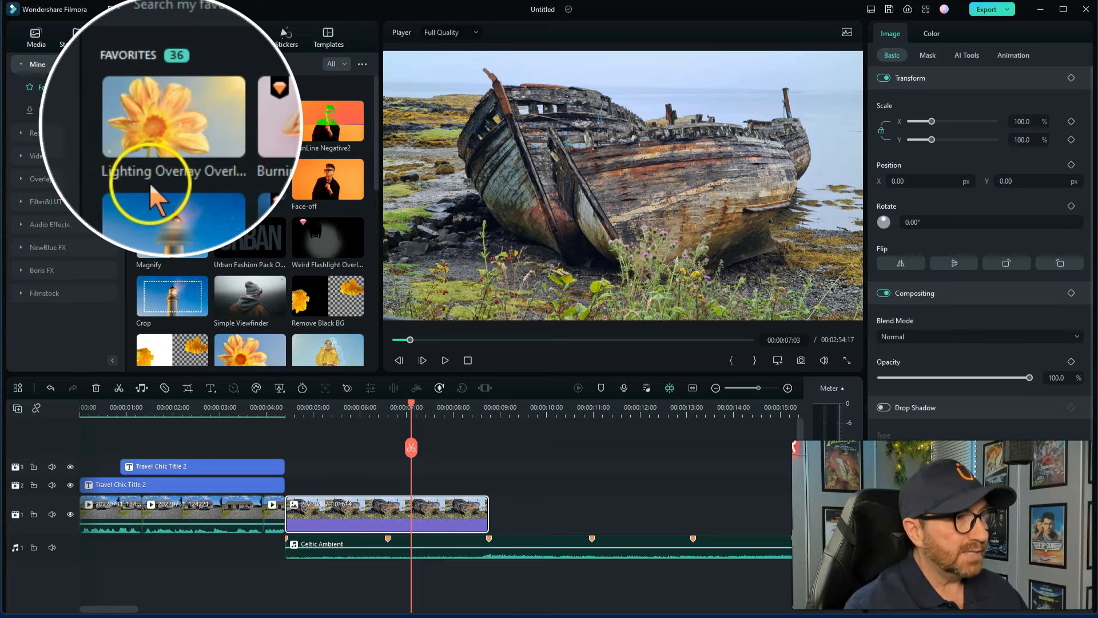
mouse_move(216, 178)
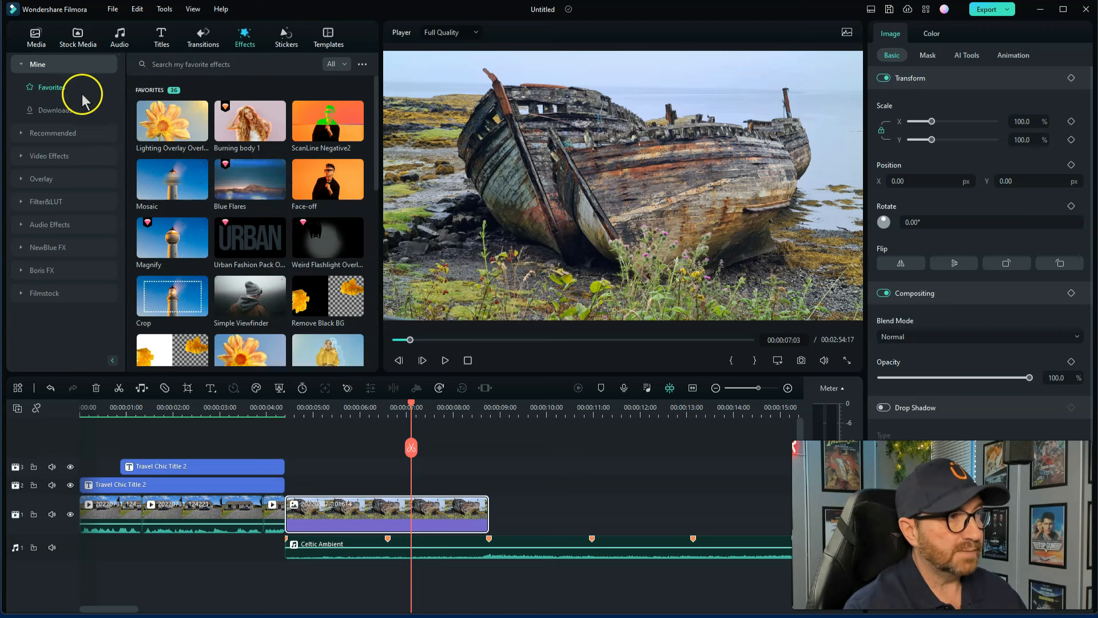
Search the recommended effects for "lighting overlay 18"
left_click(51, 135)
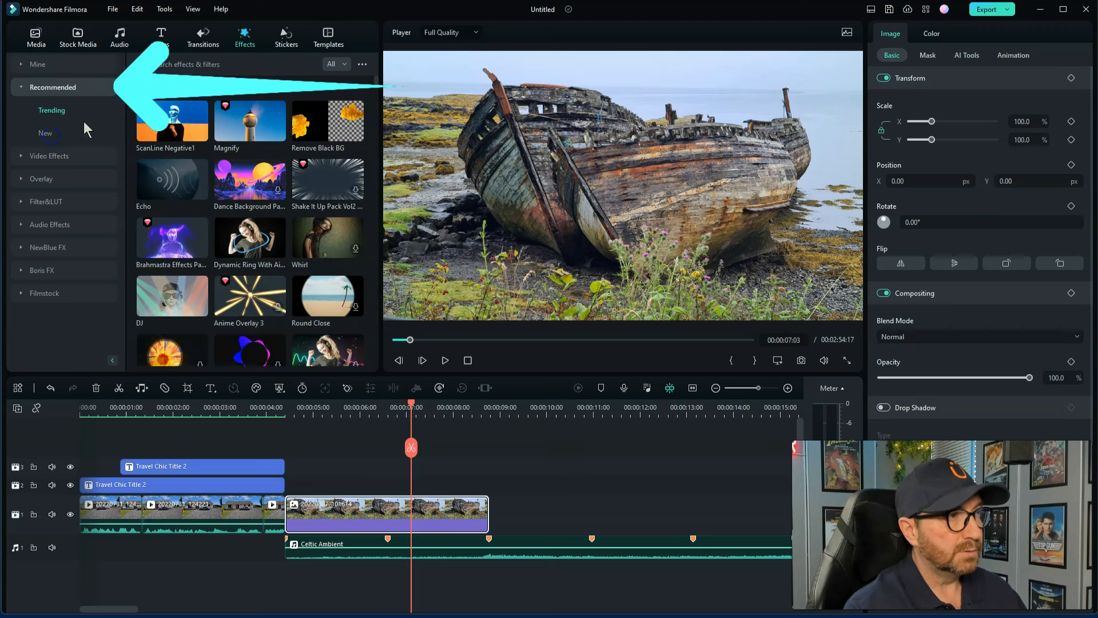
left_click(194, 64)
type("li")
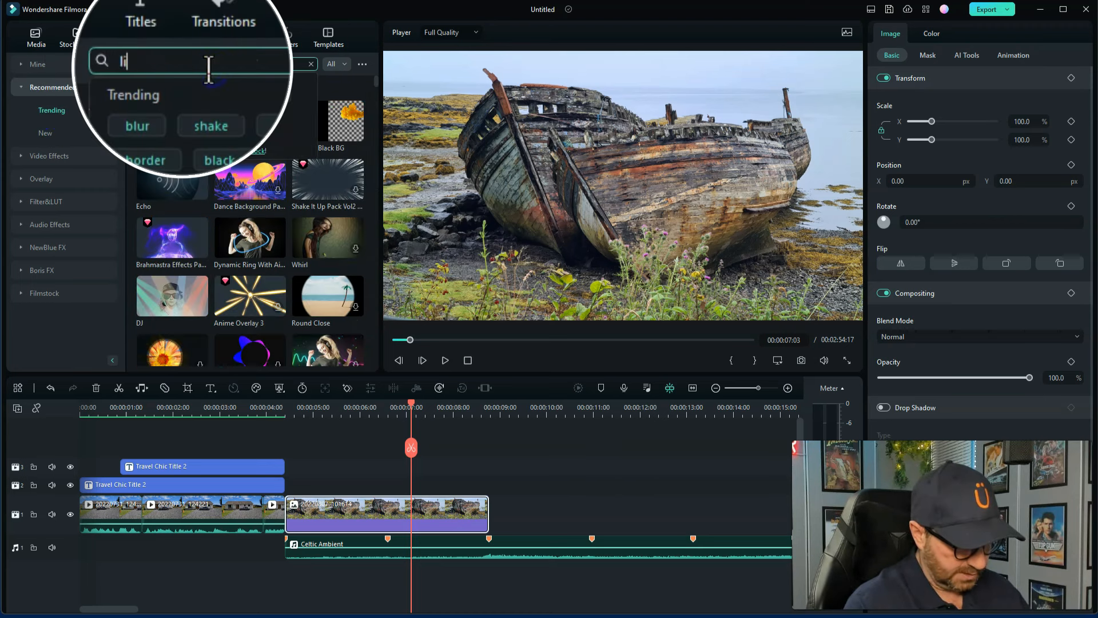
type("ghting ")
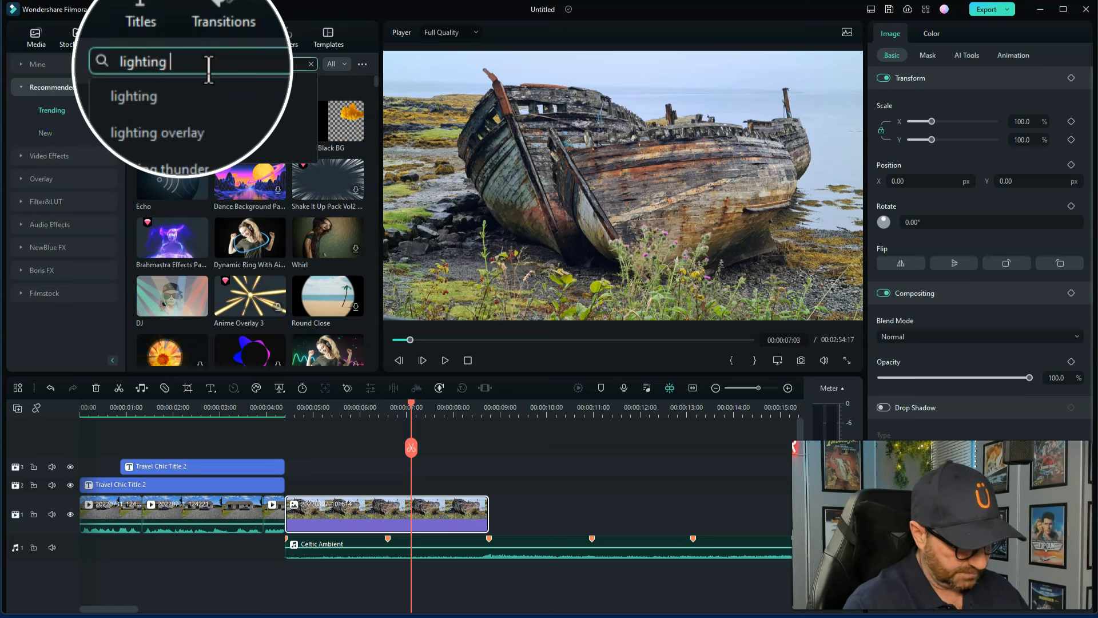
type("overlay 1")
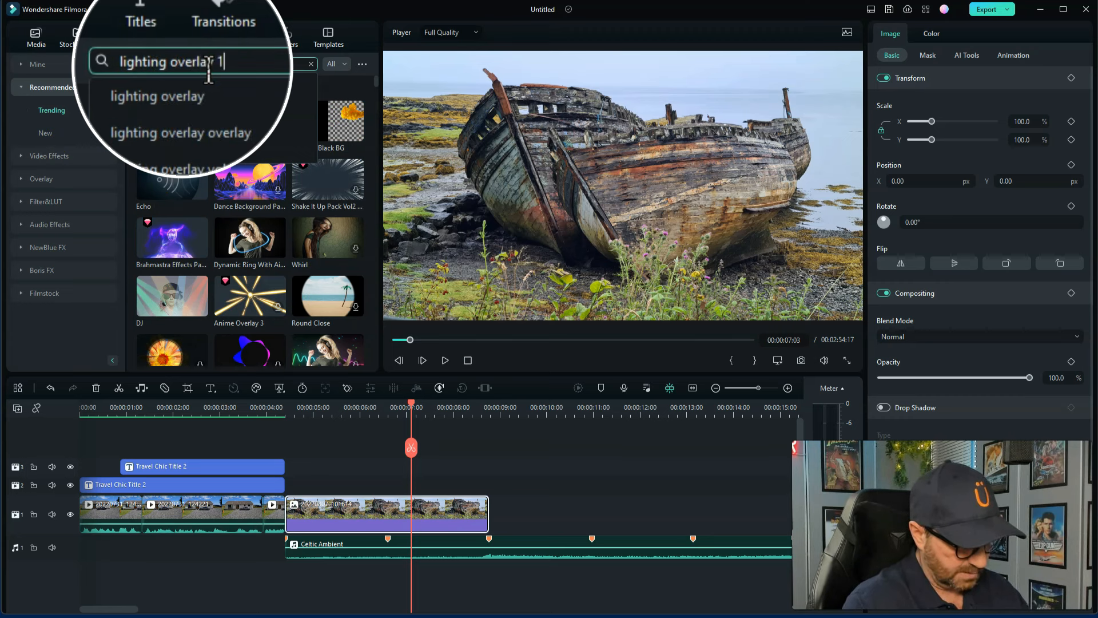
type("8")
key("Return")
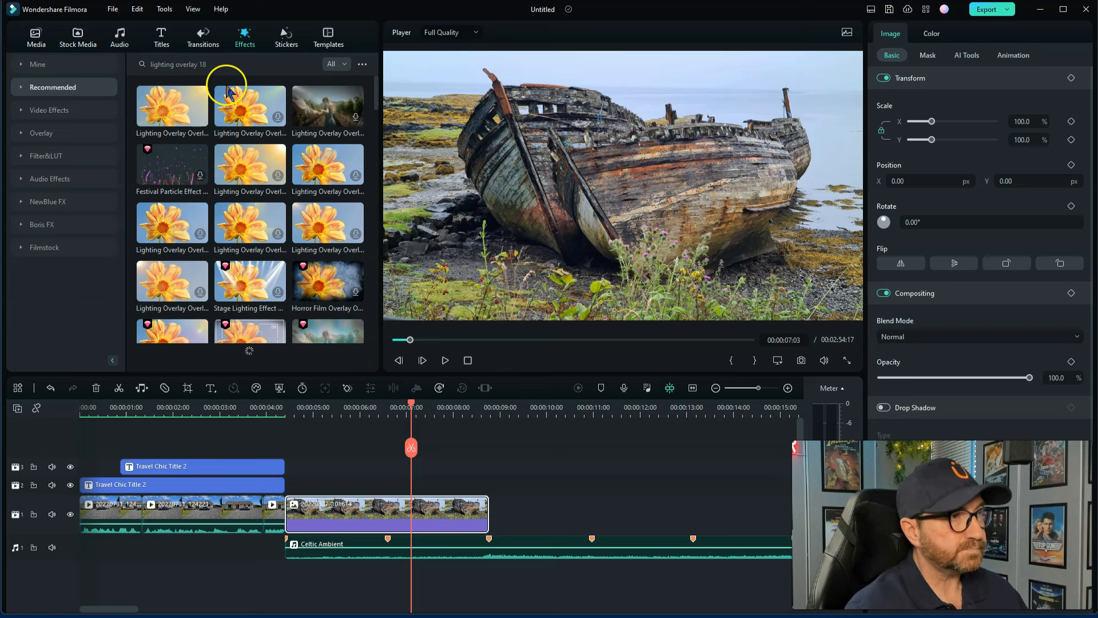
Place Lighting Overlay Overlay 18 on track 2 above the boat photo and extend its end to match the photo's
left_click_drag(172, 111, 199, 175)
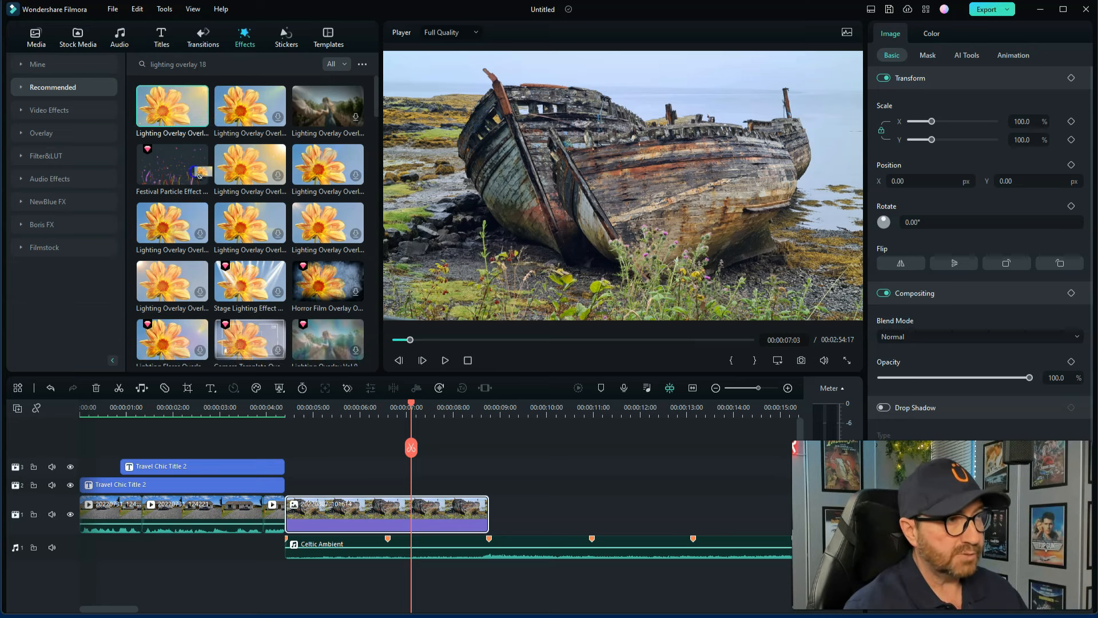
left_click_drag(284, 365, 291, 485)
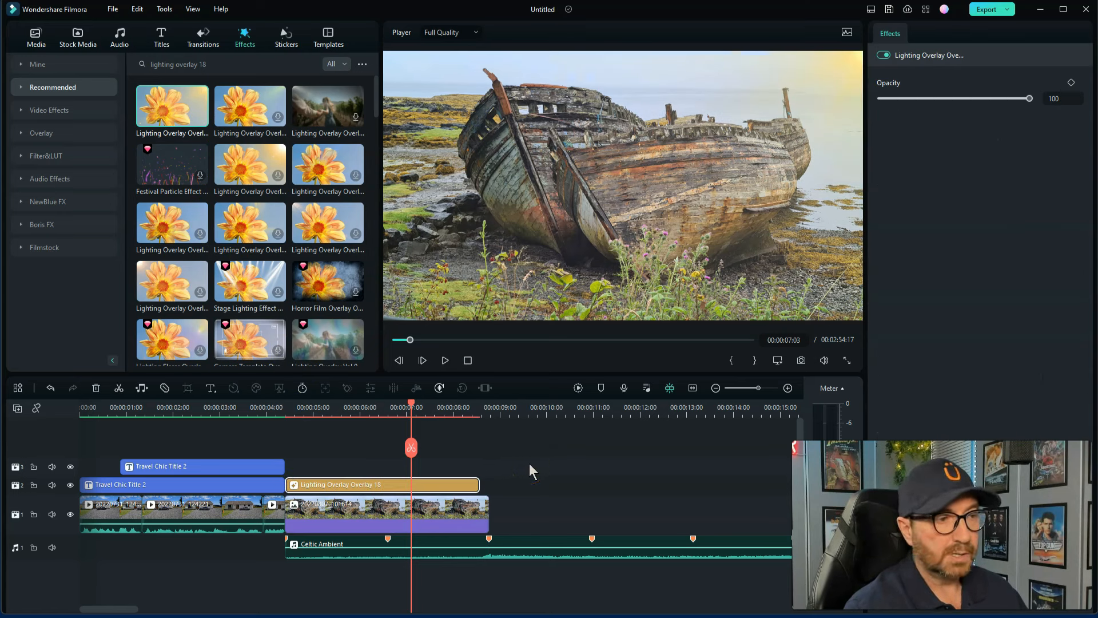
left_click(470, 486)
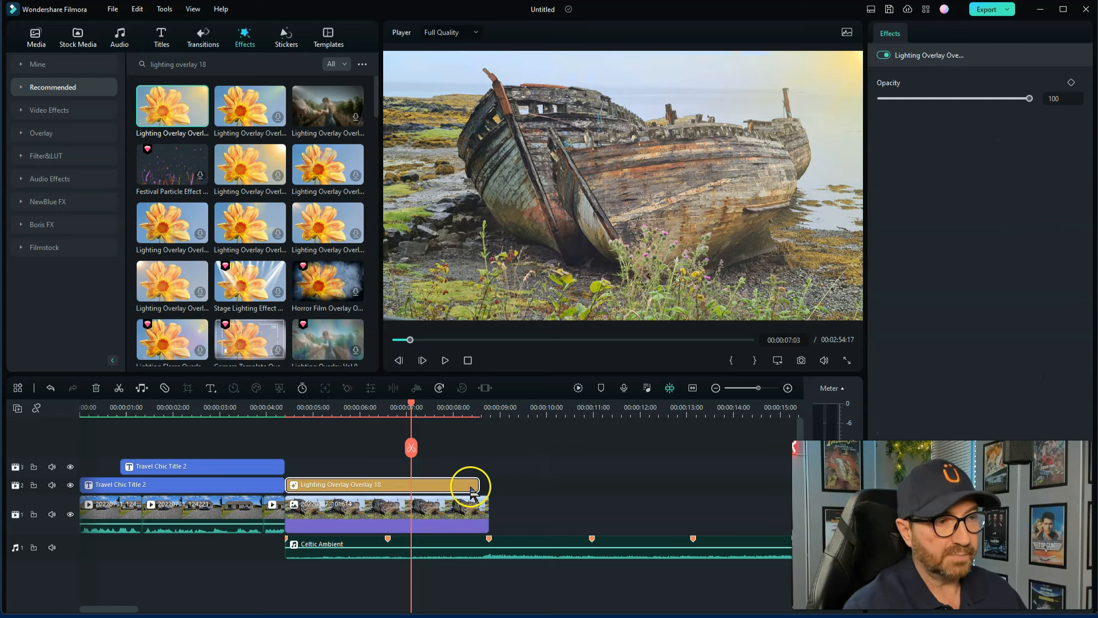
left_click_drag(478, 485, 487, 485)
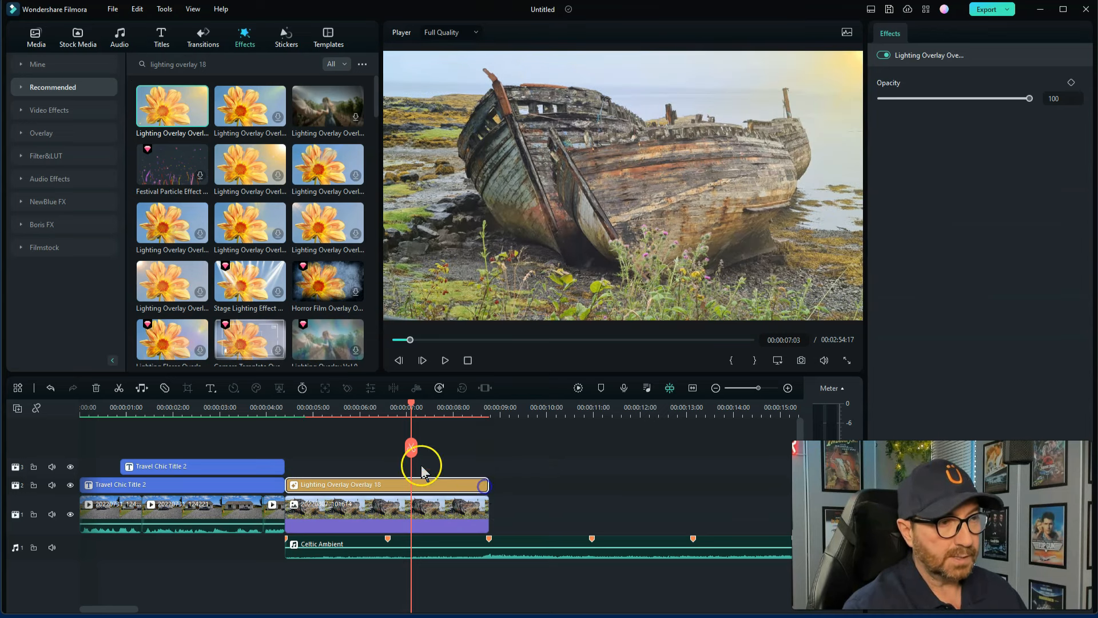
Play the sequence from just before the boat photo to review the lighting overlay
left_click_drag(415, 412, 270, 407)
key("space")
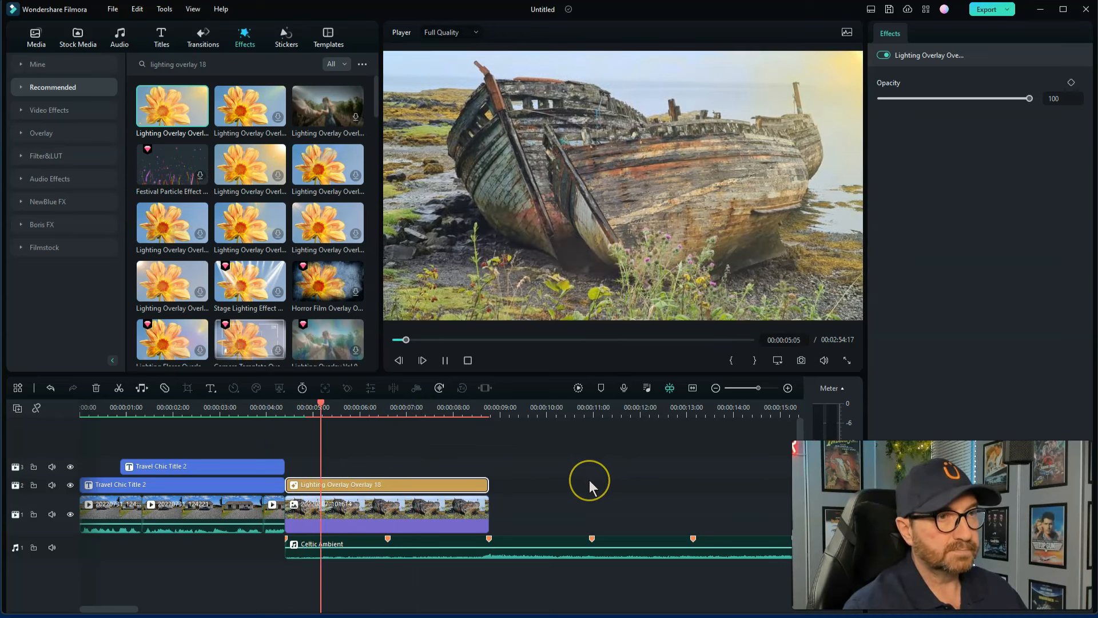
key("space")
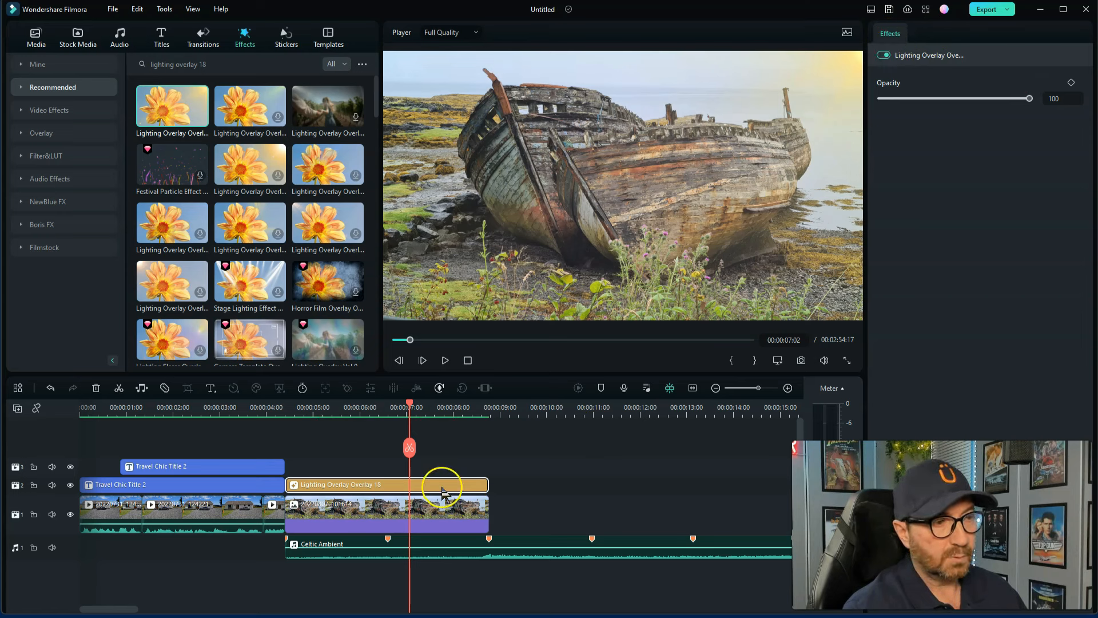
Set the opacity of the Lighting Overlay Overlay 18 effect clip to 85
left_click(439, 509)
left_click(446, 491)
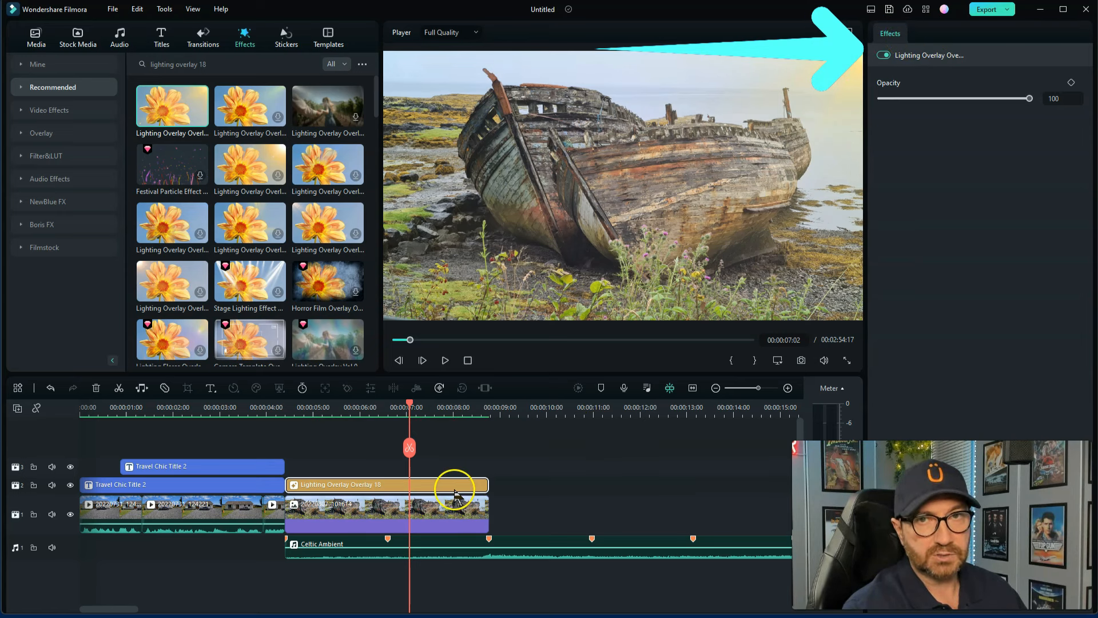
left_click_drag(1030, 99, 1026, 99)
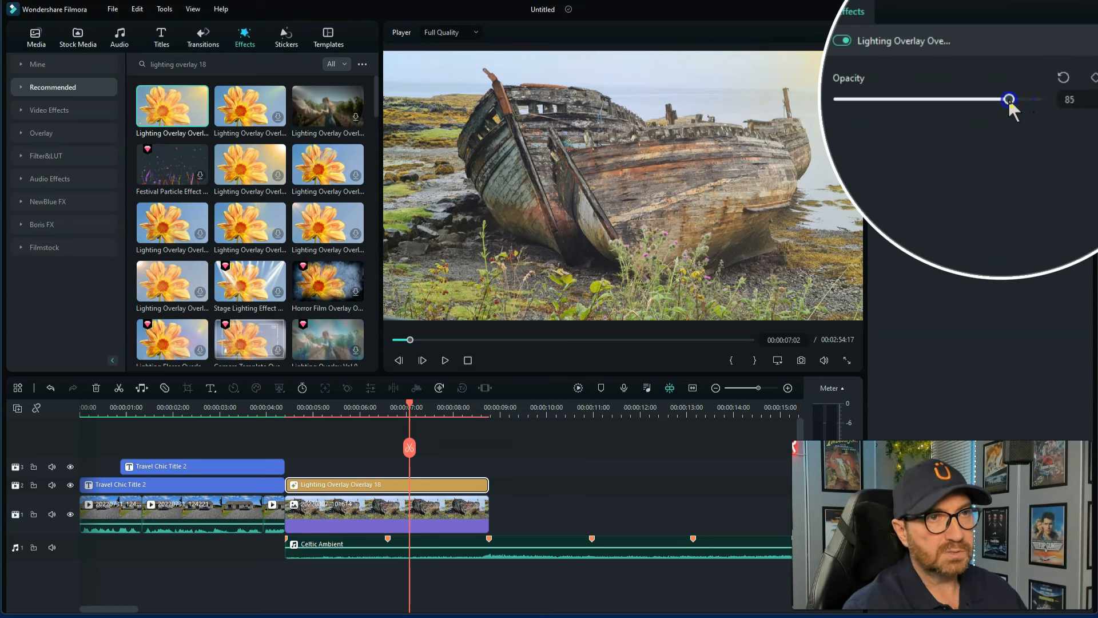
Review the softened lighting overlay in playback and park the playhead early in the boat photo, at about 00:00:05:08
left_click_drag(407, 396, 267, 441)
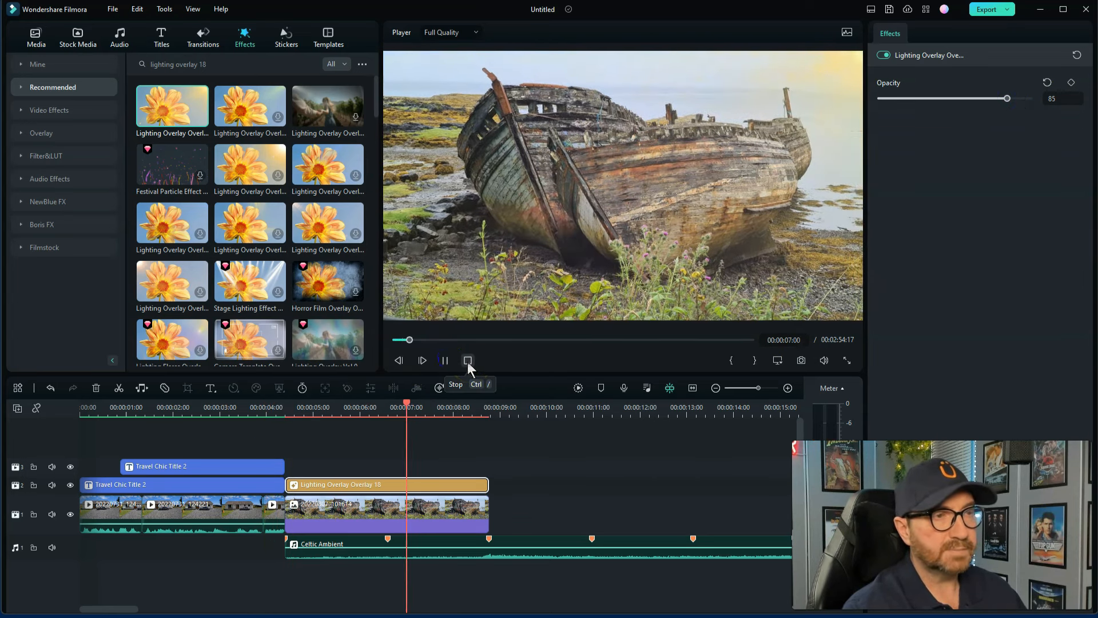
left_click(467, 360)
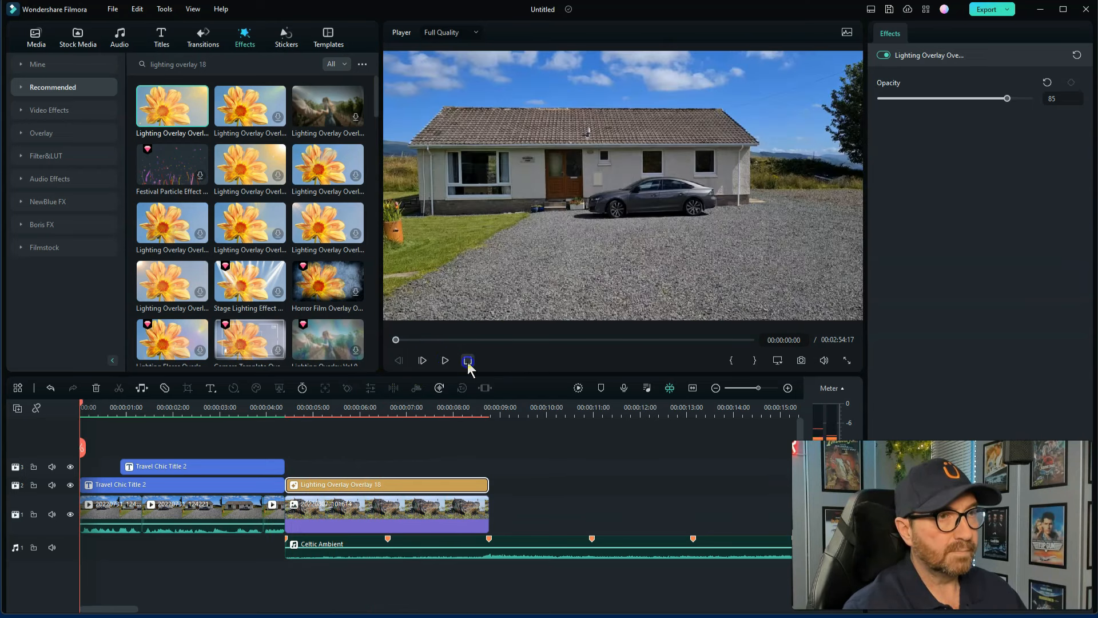
left_click_drag(387, 413, 328, 418)
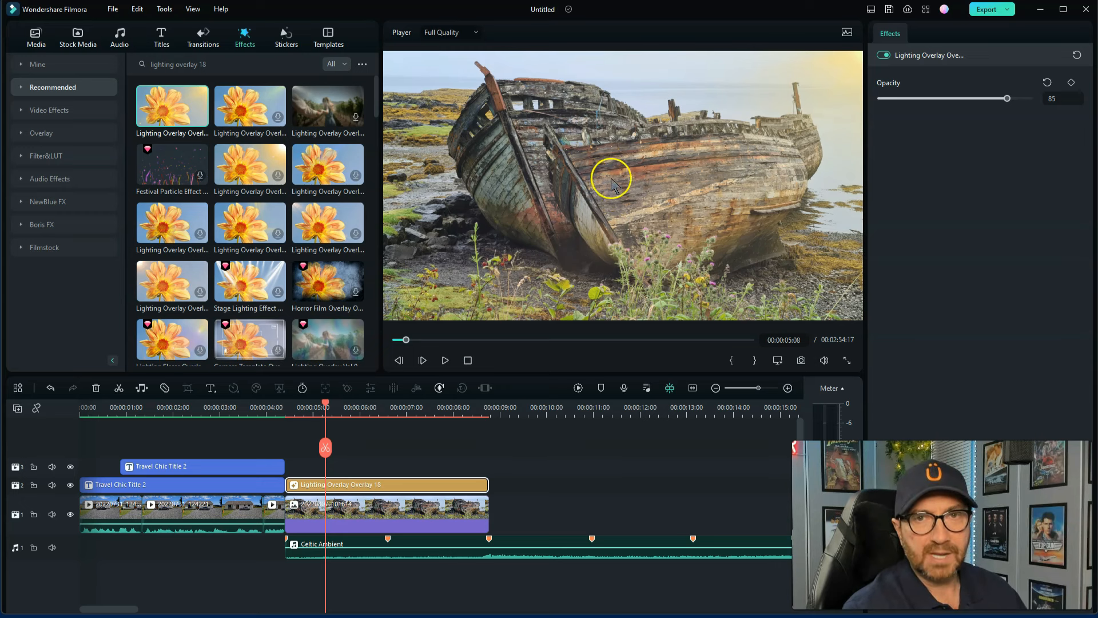
Search the recommended titles for "diy pack" to find the DIY Ink Pack lower third
left_click(162, 40)
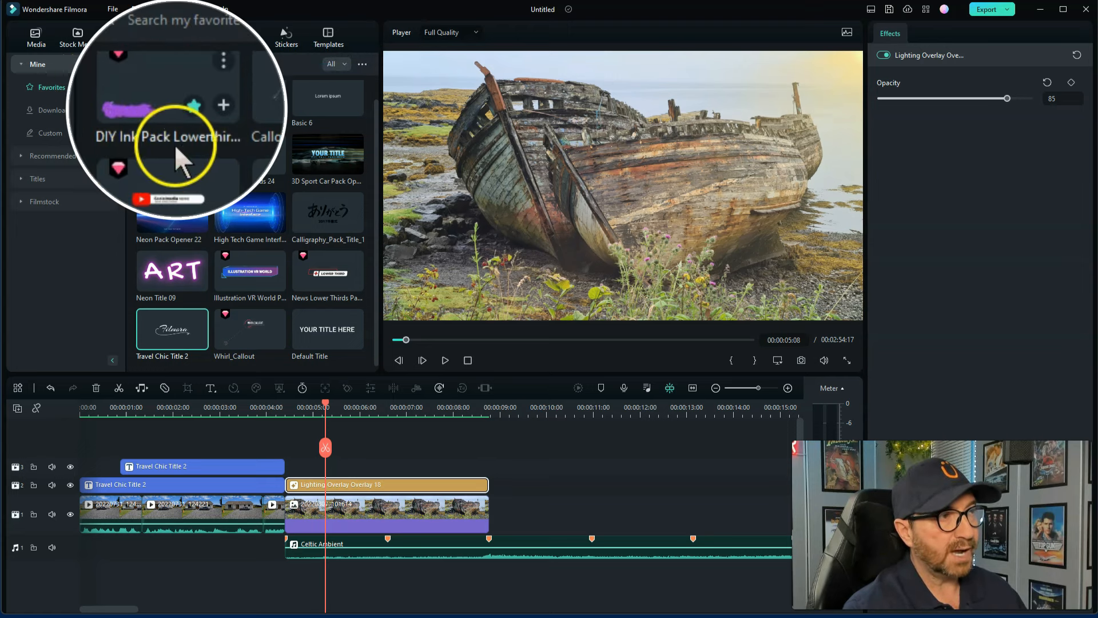
left_click(40, 156)
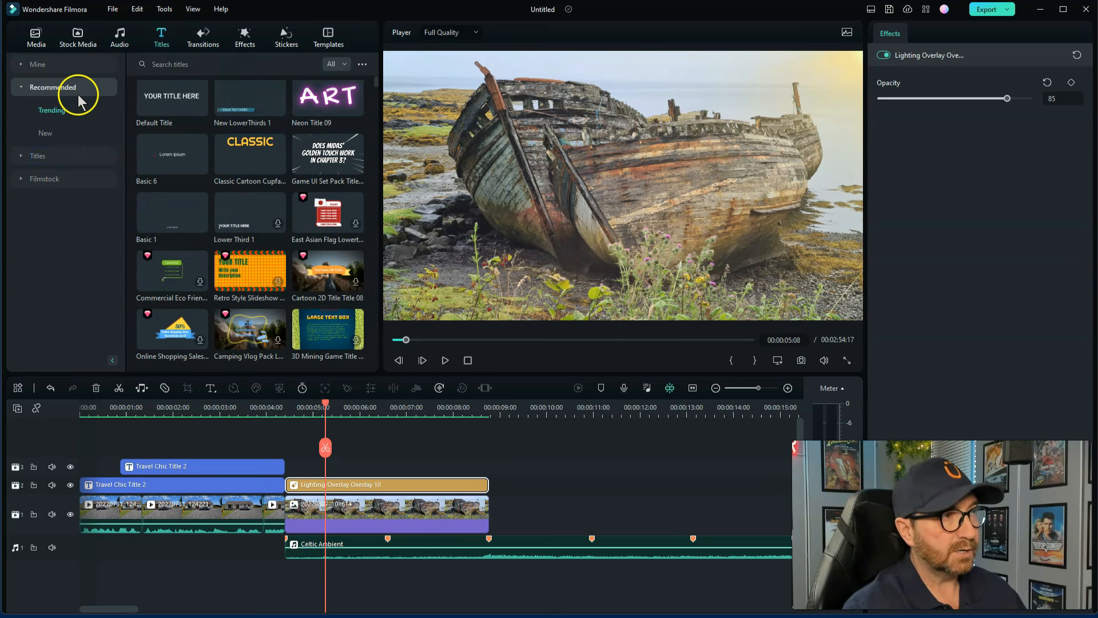
left_click(172, 63)
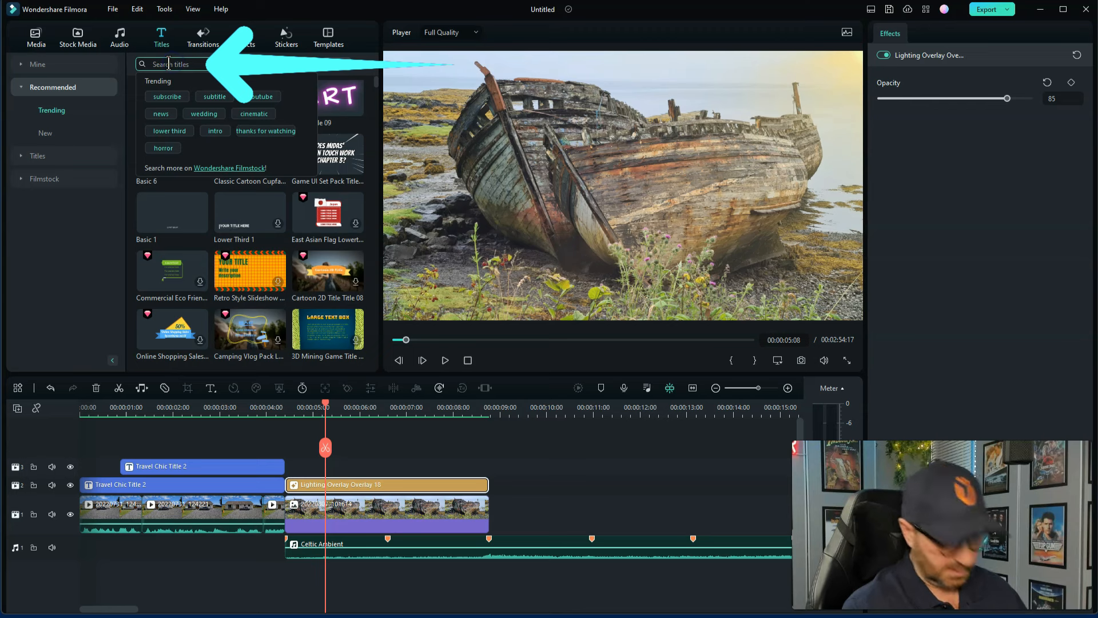
type("diy pack")
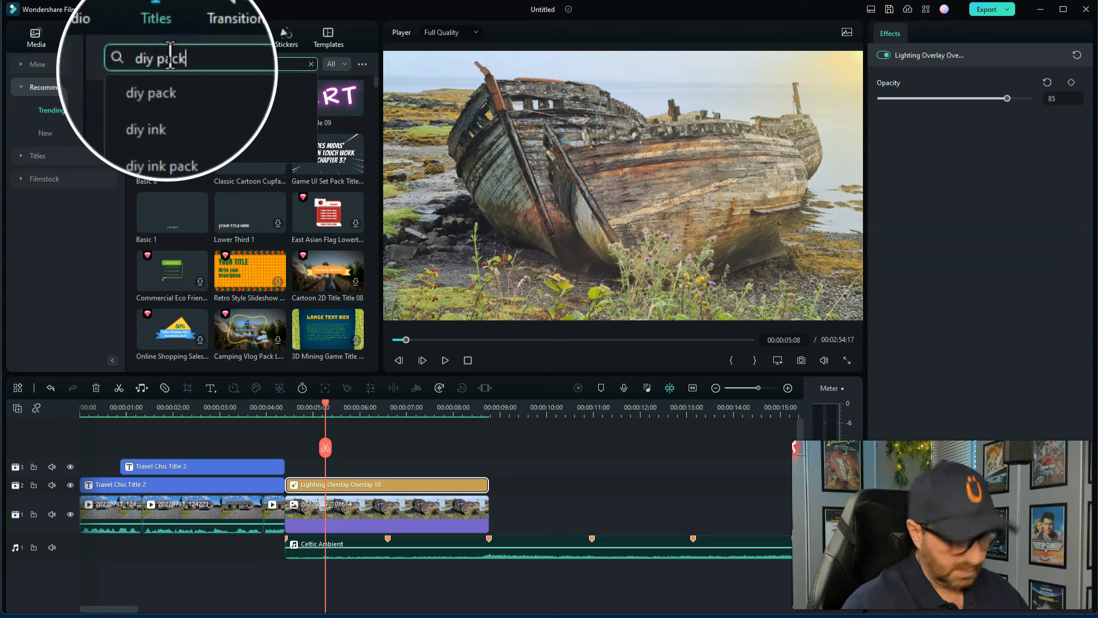
left_click(170, 87)
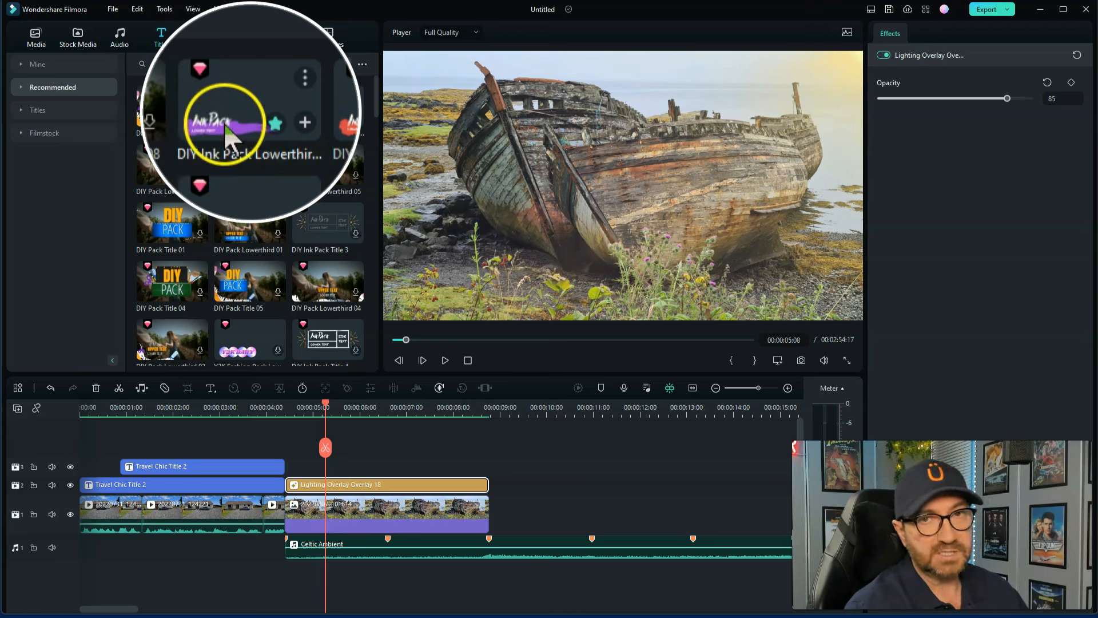
Place the purple DIY Ink Pack lower third above the lighting overlay and trim it to end with the boat photo
left_click(276, 126)
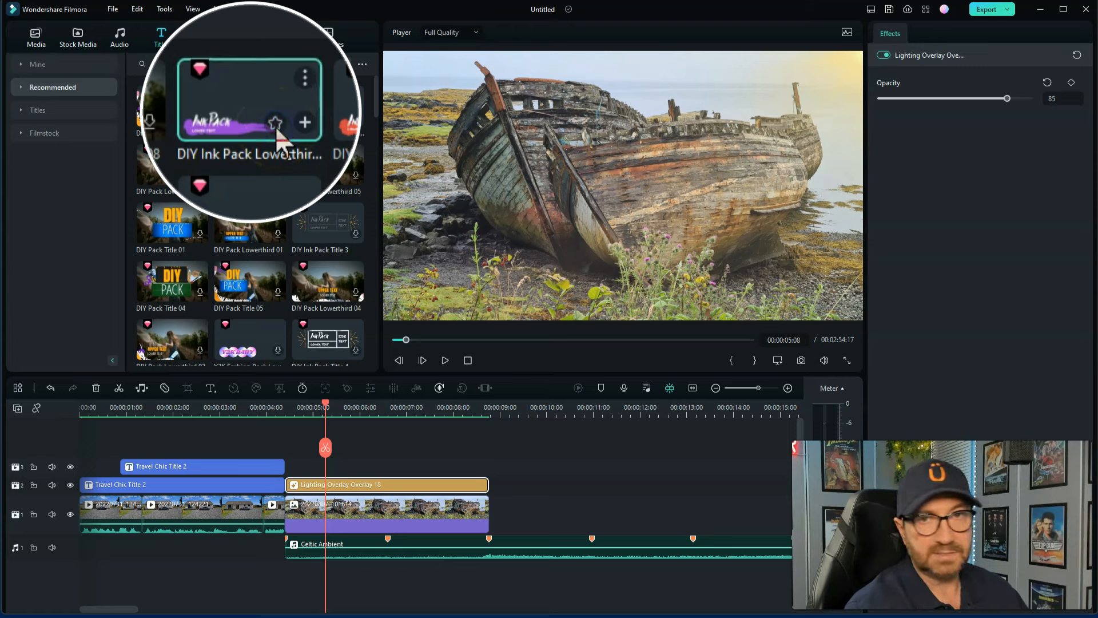
left_click(276, 125)
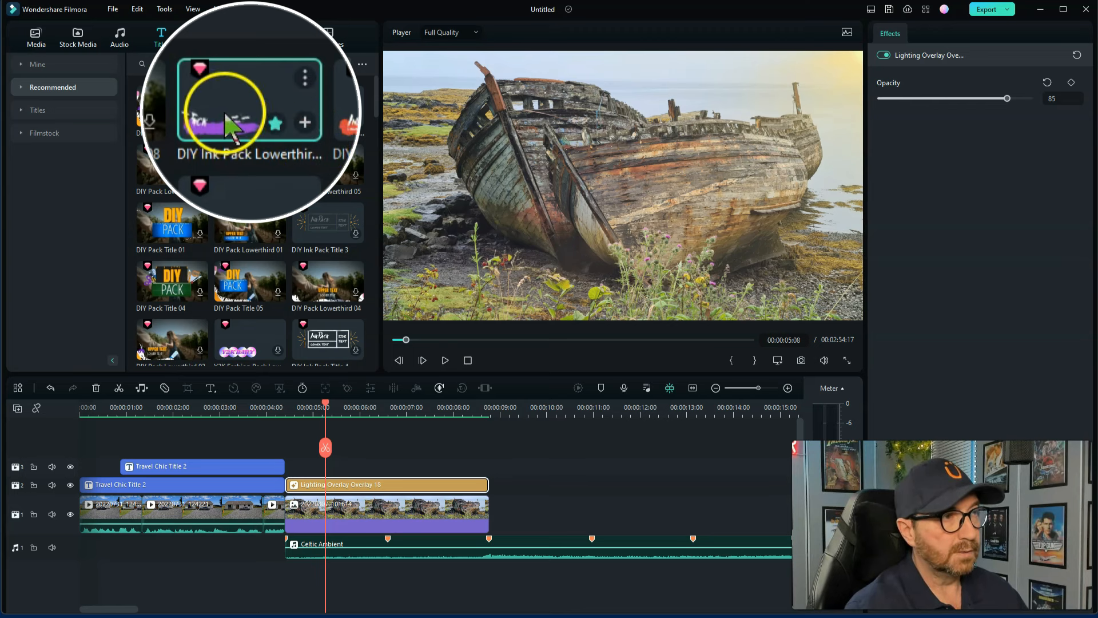
mouse_move(240, 124)
left_mouse_down()
mouse_move(303, 379)
mouse_move(309, 438)
mouse_move(297, 470)
left_mouse_up()
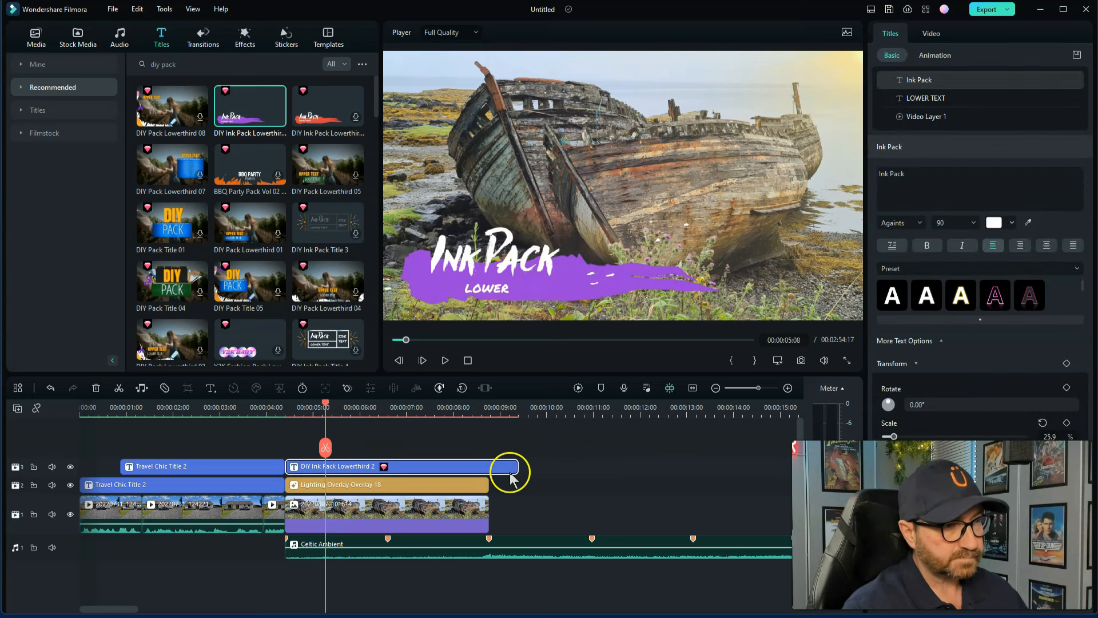
left_click_drag(513, 477, 488, 481)
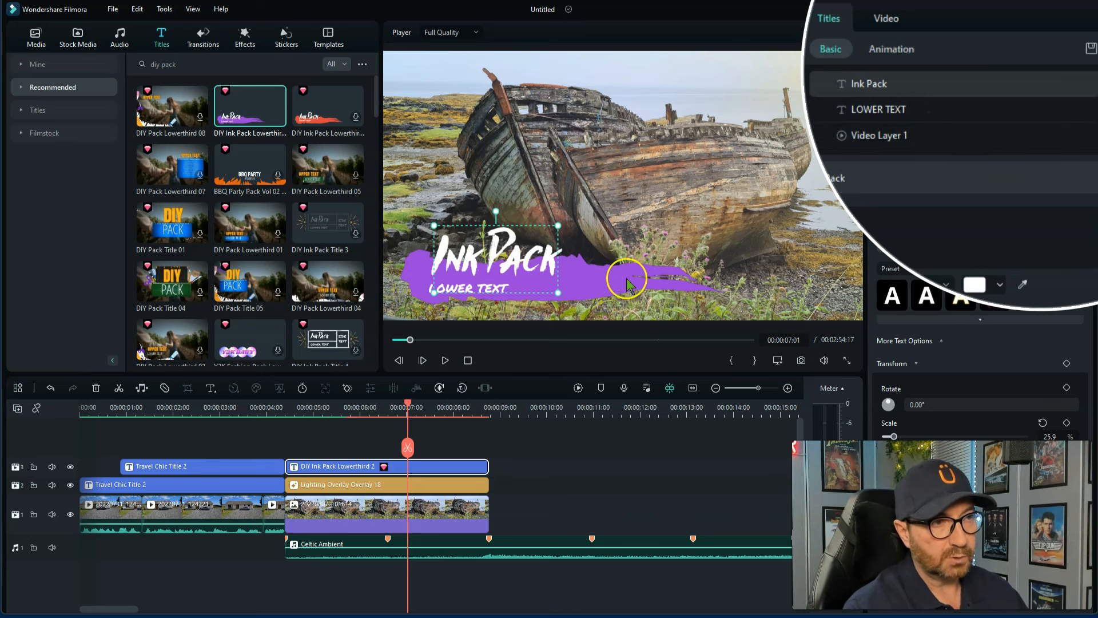
Delete the LOWER TEXT layer from the lower third and change its Ink Pack text to "Salen"
left_click(921, 111)
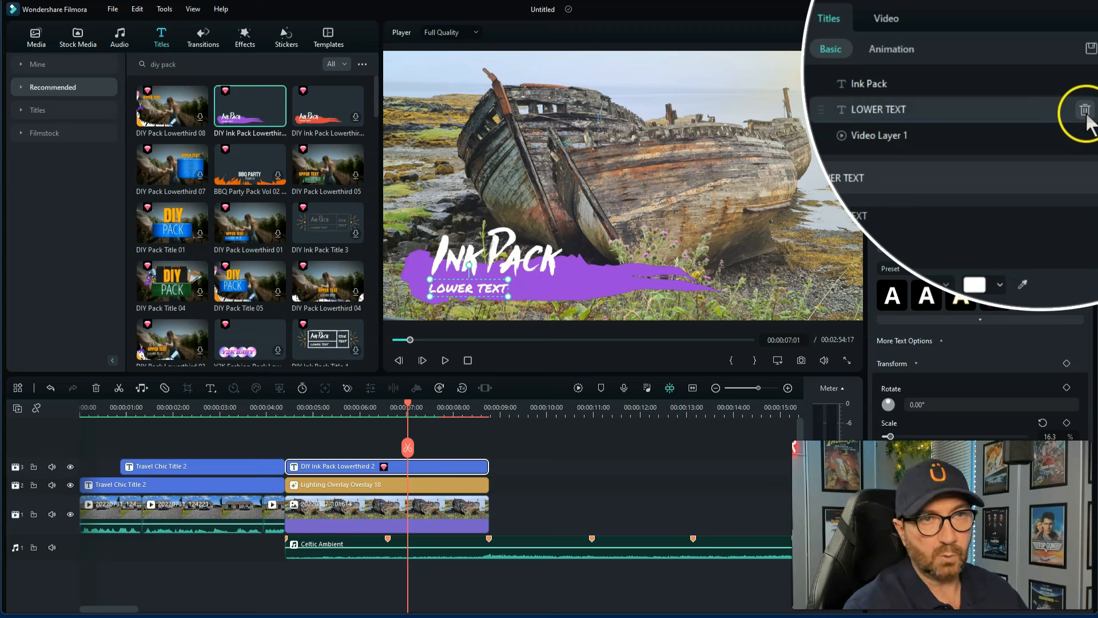
left_click(1085, 113)
left_click(919, 86)
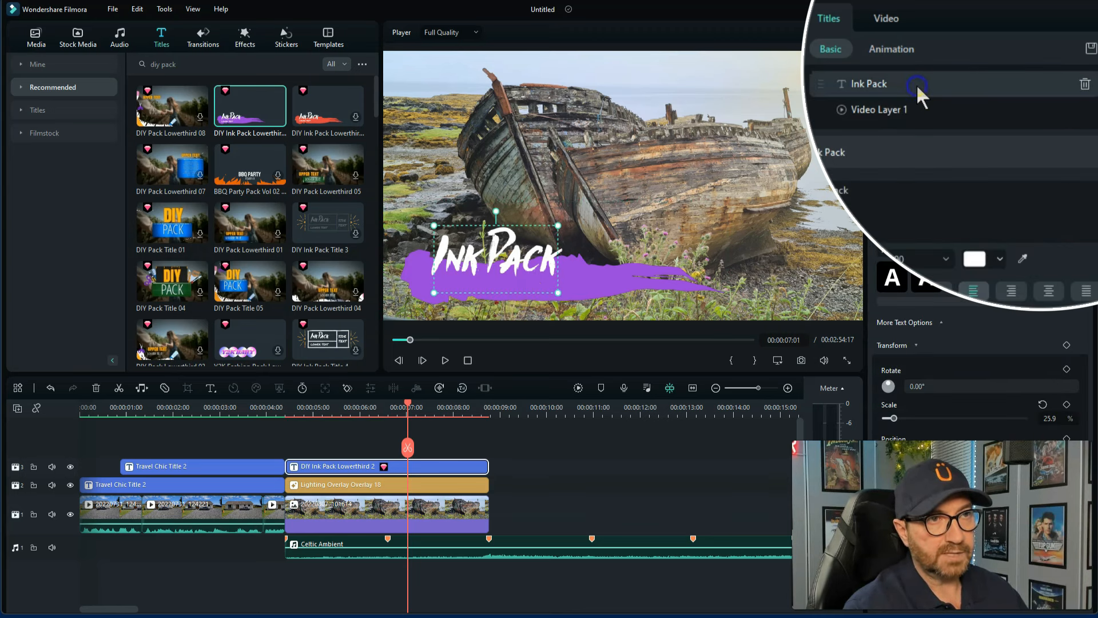
left_click(857, 158)
left_click_drag(824, 159, 913, 157)
type("Sa")
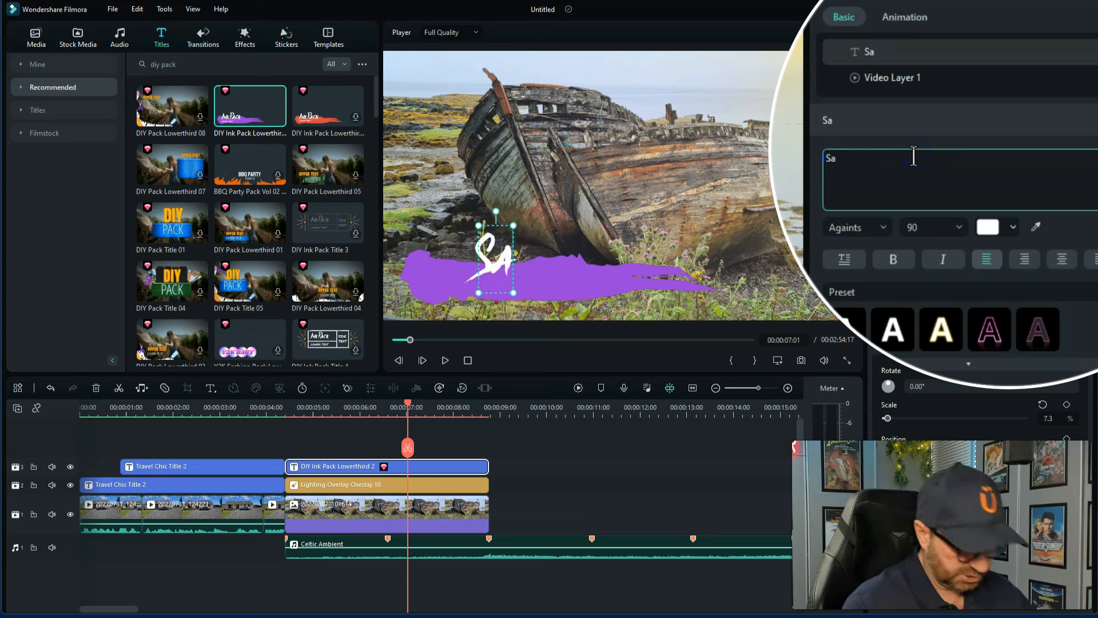
type("len")
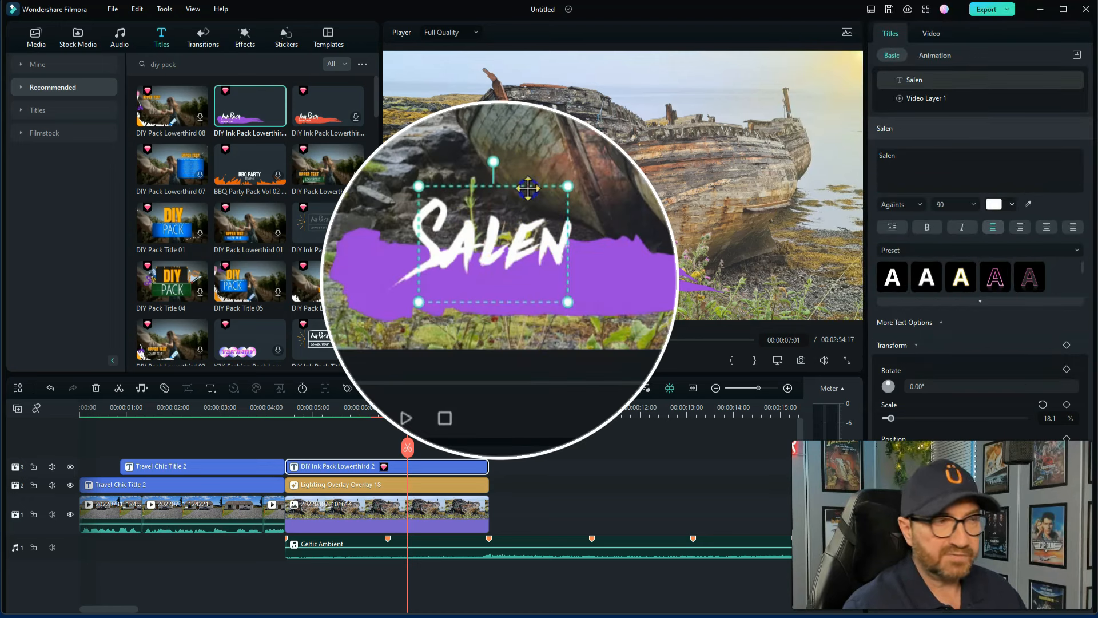
Enlarge the Salen text to font size 114 and centre it vertically on the purple brush stroke
left_click_drag(526, 183, 516, 222)
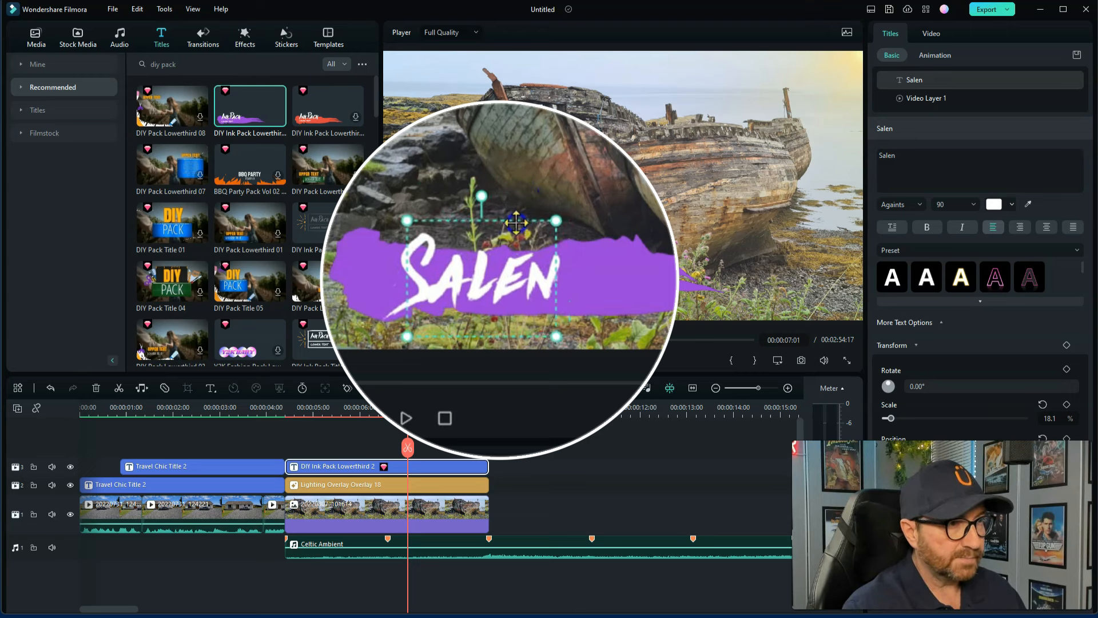
left_click_drag(556, 221, 590, 193)
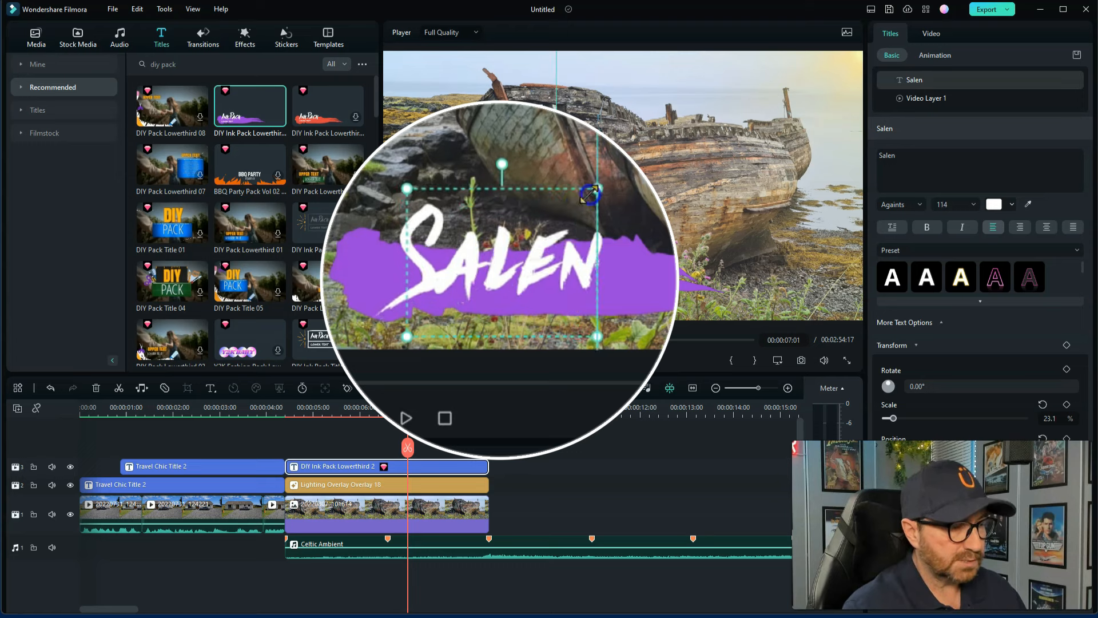
left_click_drag(545, 249, 542, 261)
Play the sequence from about 00:00:04:06, just before the boat photo, to review the Salen lower third
left_click_drag(408, 403, 279, 428)
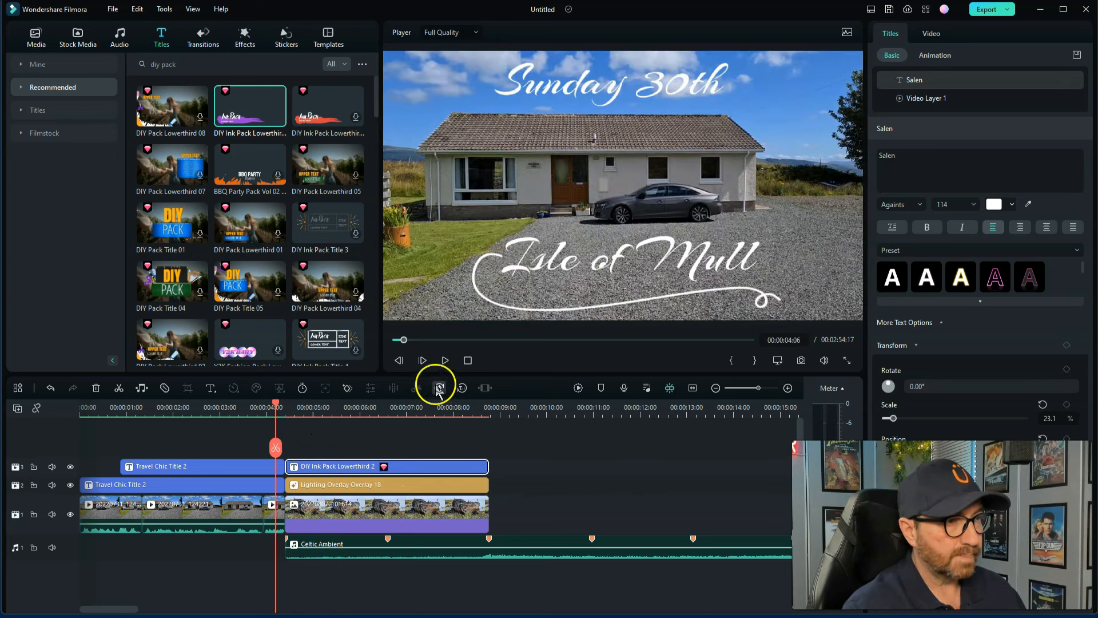
left_click(444, 360)
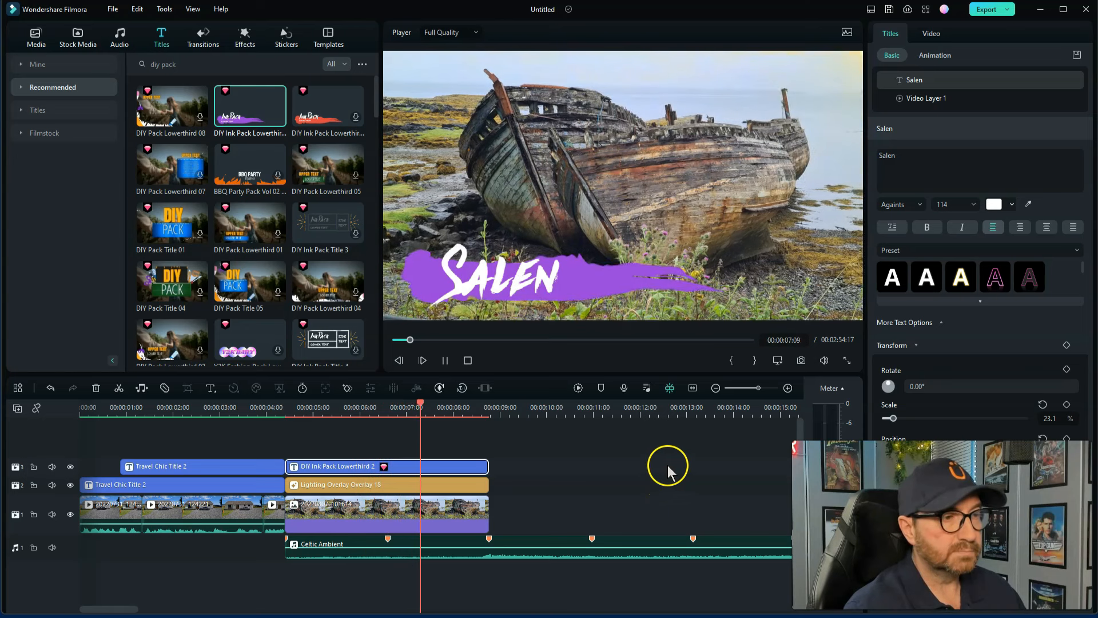
key("space")
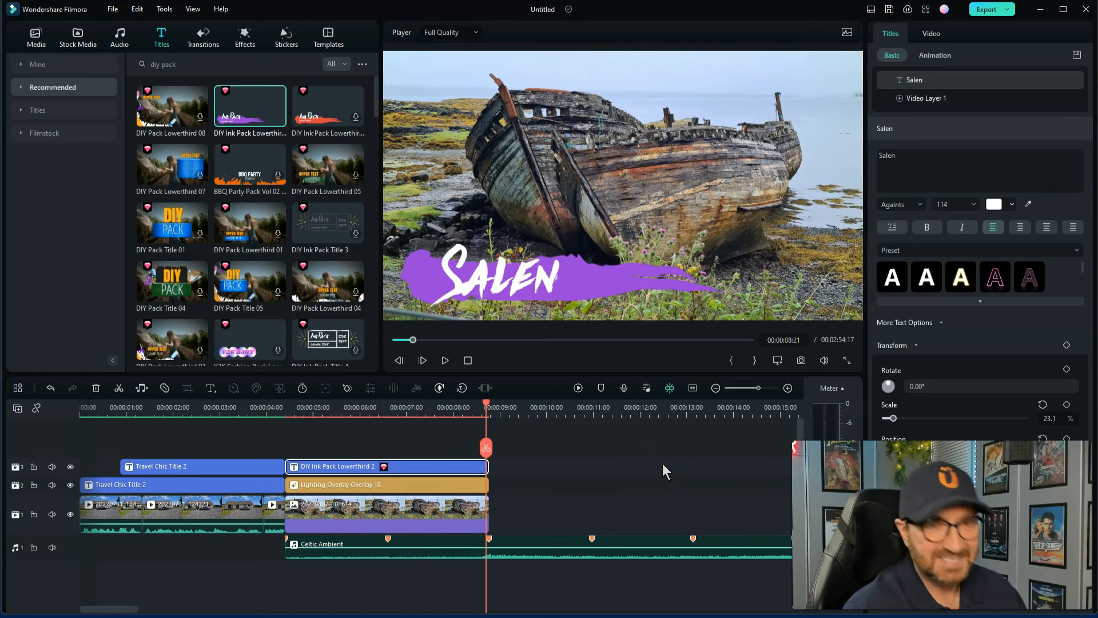
left_click(650, 454)
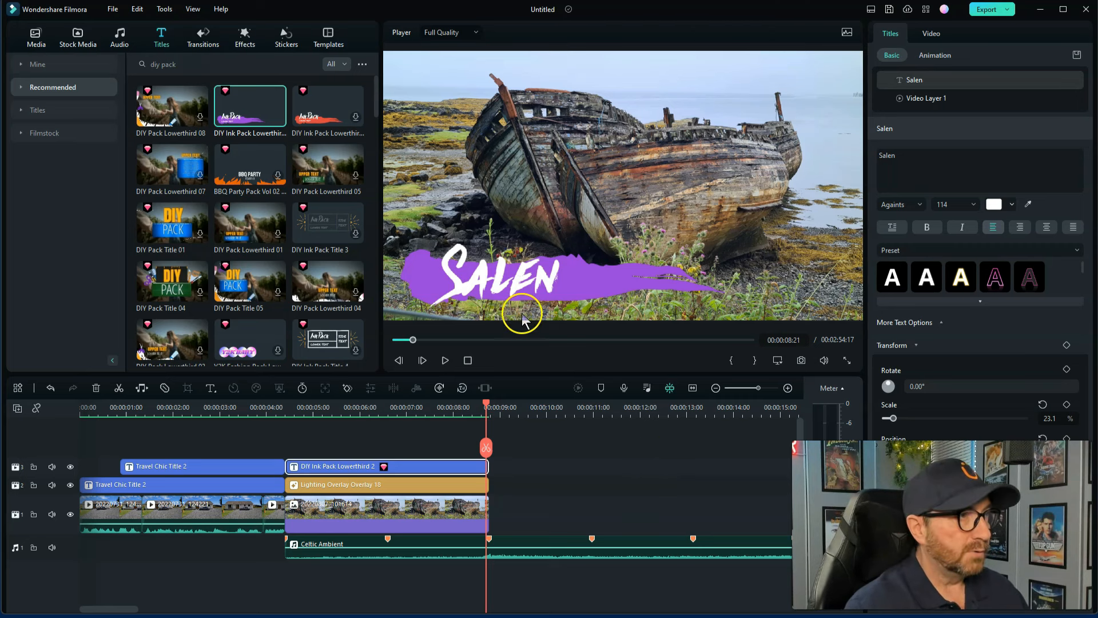
Import the video DJI_0011.MP4 from the Isle of Mull Holiday Clips folder into the project media
left_click(36, 40)
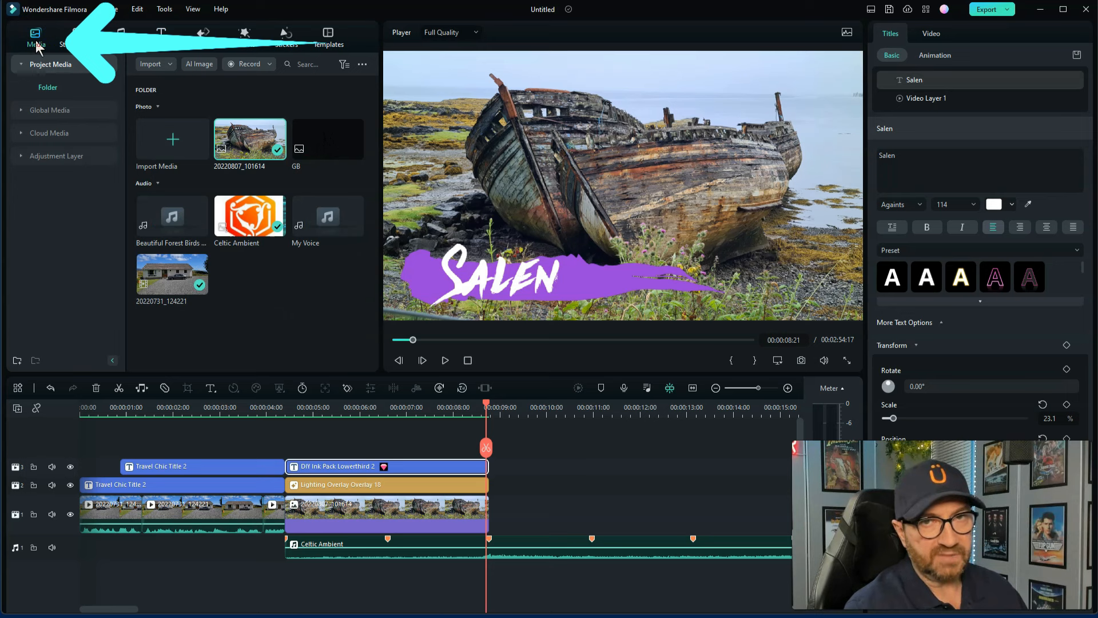
left_click(262, 349)
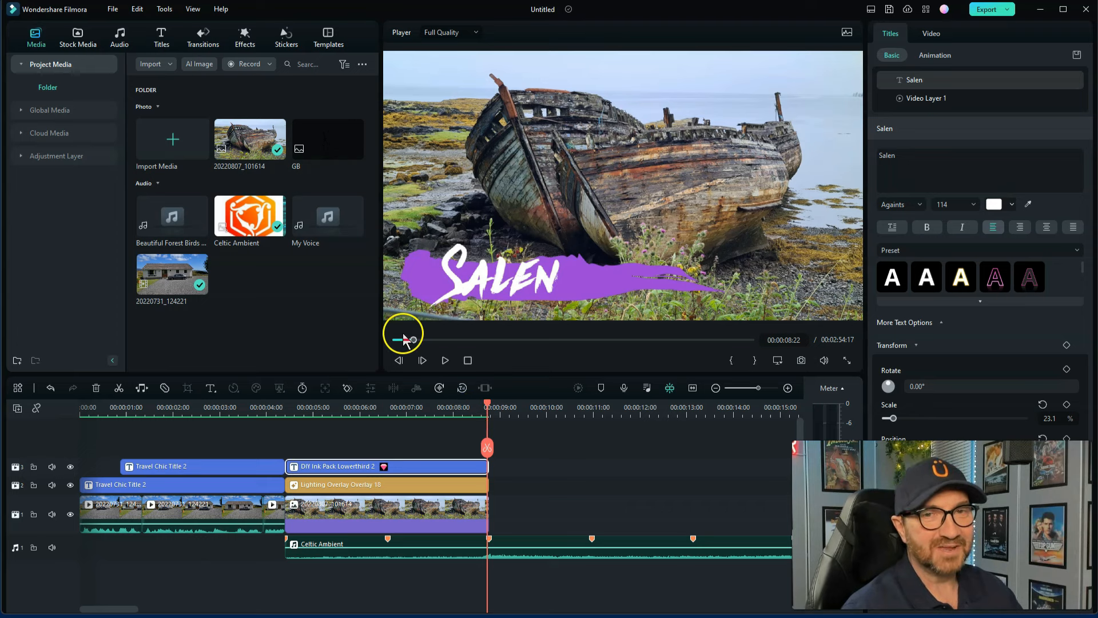
left_click(177, 139)
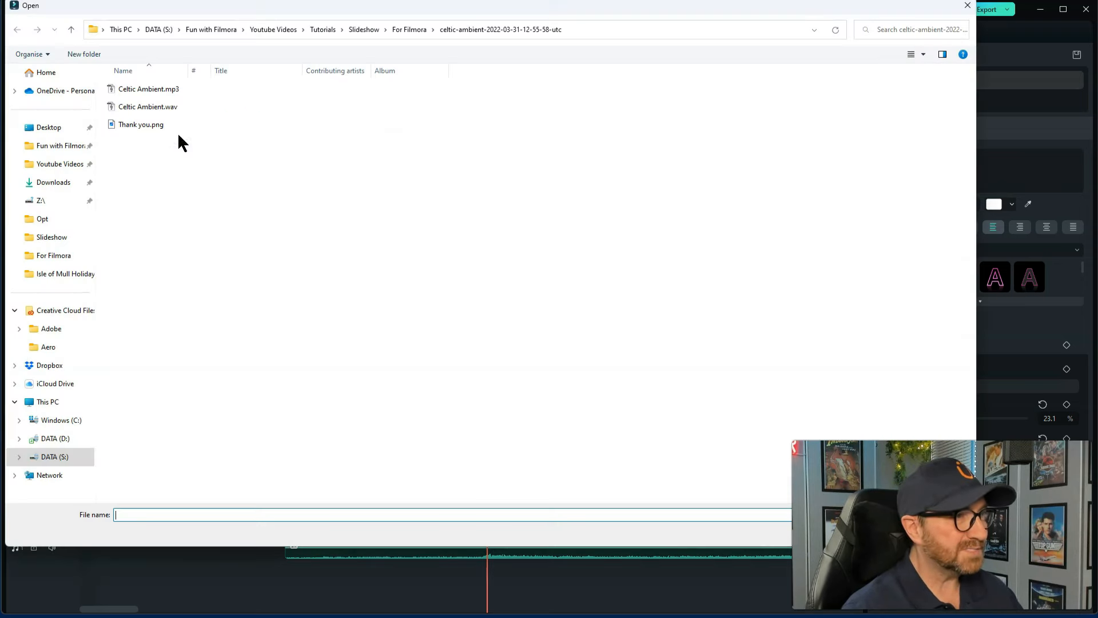
left_click(375, 28)
double_click(181, 106)
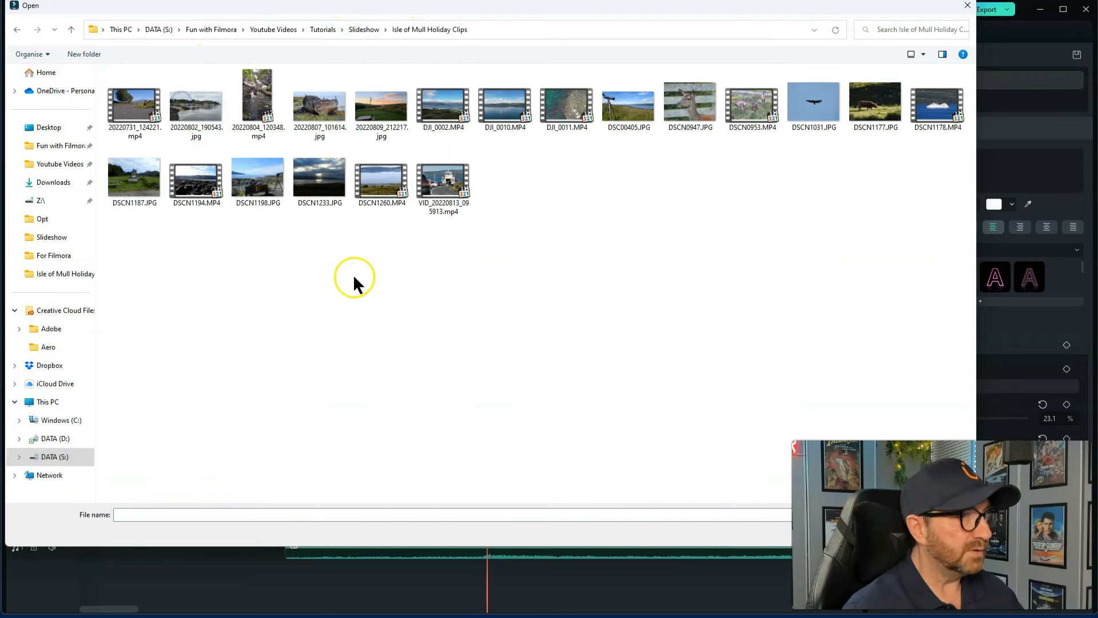
double_click(560, 106)
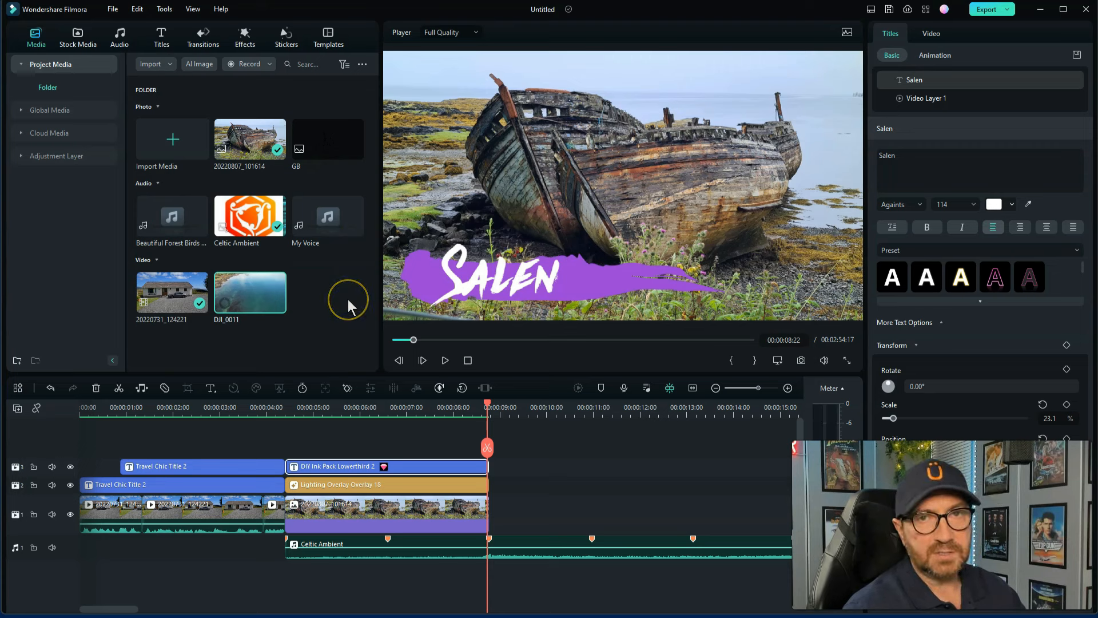
Preview the start of the DJI_0011 drone clip in the player, then stop playback
left_click(247, 309)
left_click(444, 360)
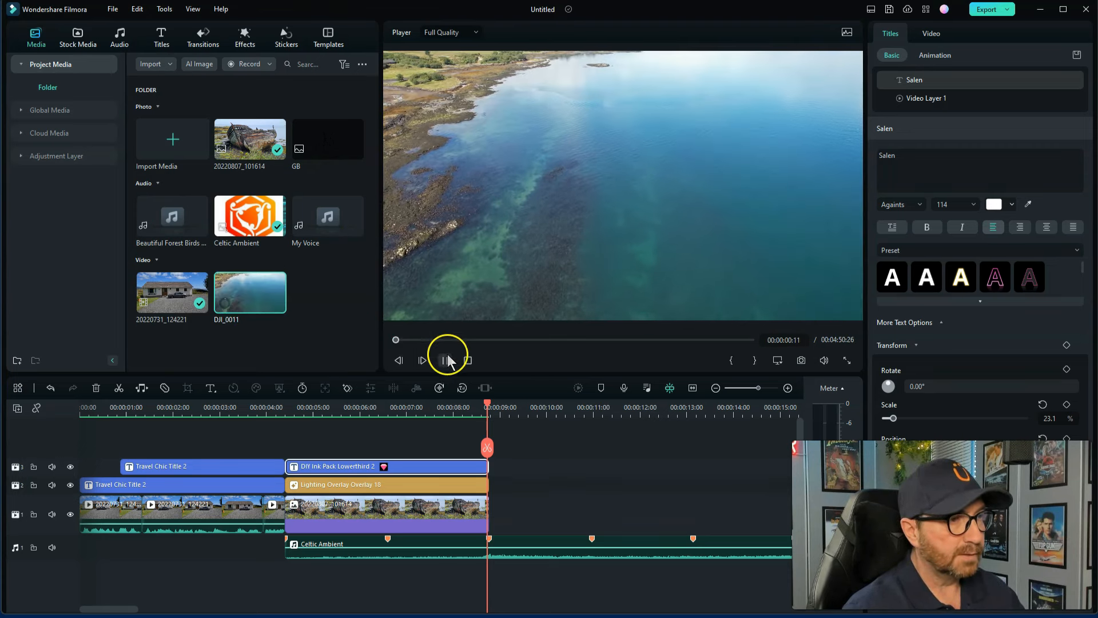
left_click(467, 360)
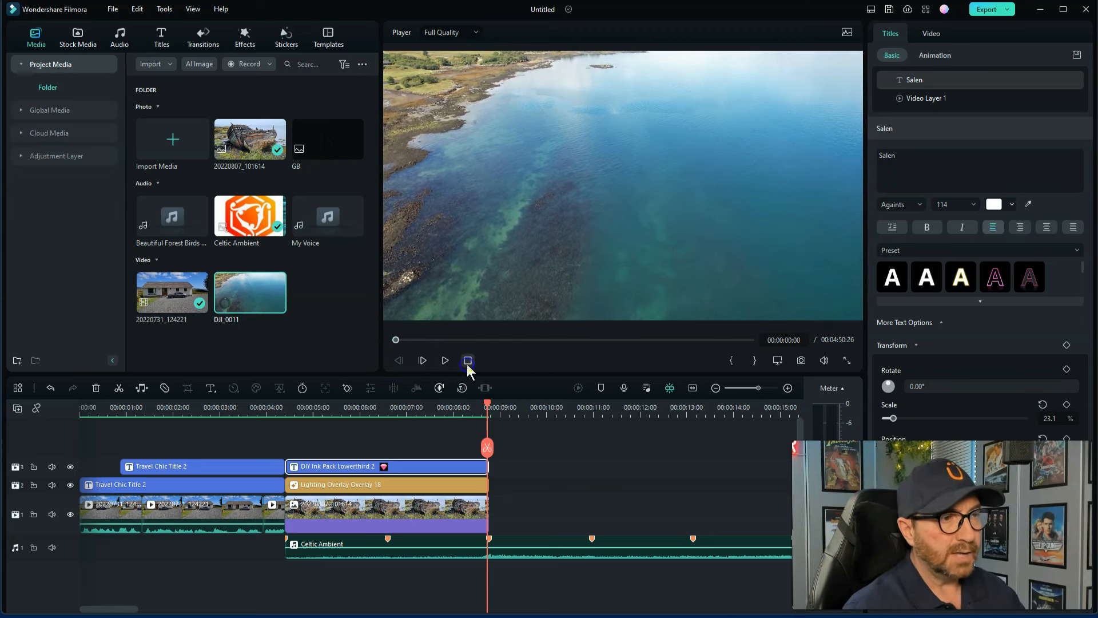
Find the start of the wanted drone footage in DJI_0011 and mark the in point at about 00:02:48
left_click_drag(397, 339, 607, 344)
right_click(608, 344)
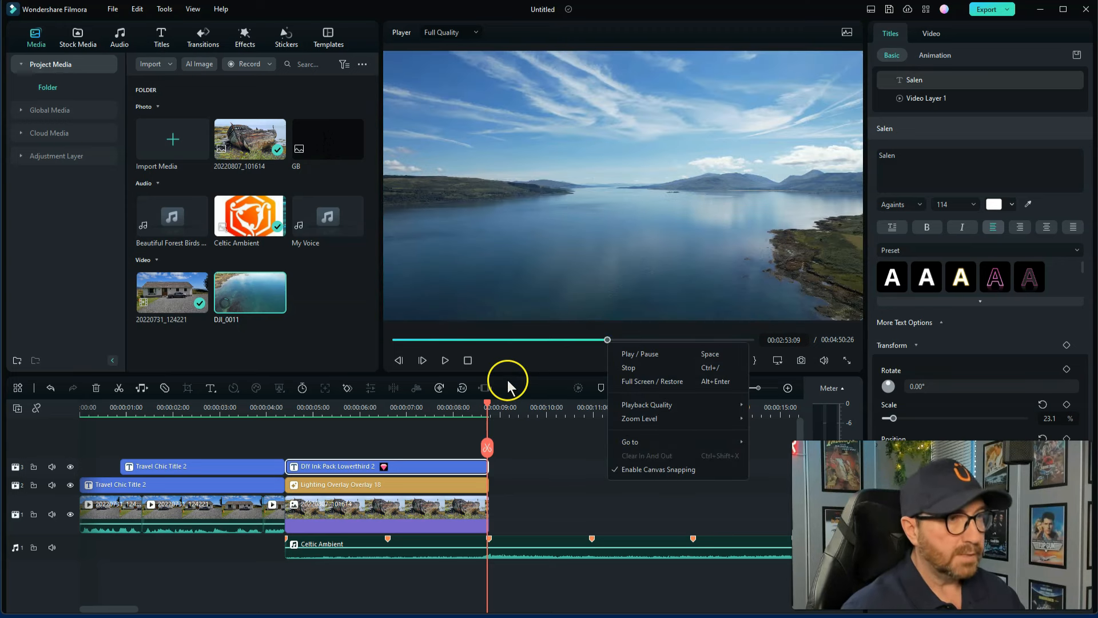
left_click(605, 343)
mouse_move(605, 343)
left_mouse_down()
mouse_move(591, 343)
mouse_move(602, 343)
left_mouse_up()
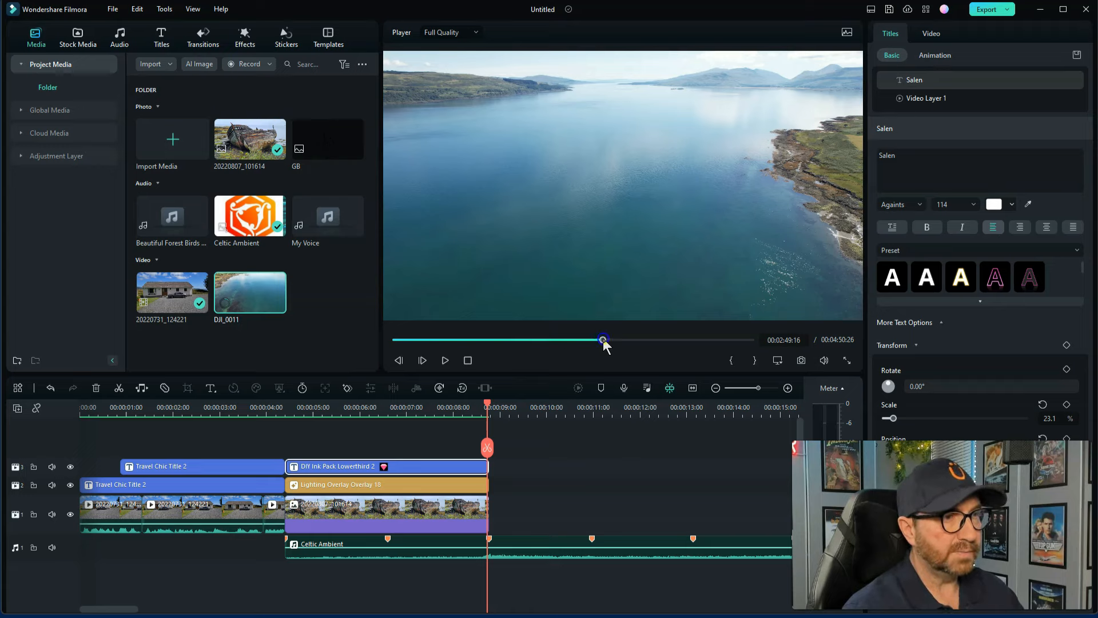
left_click_drag(602, 343, 601, 343)
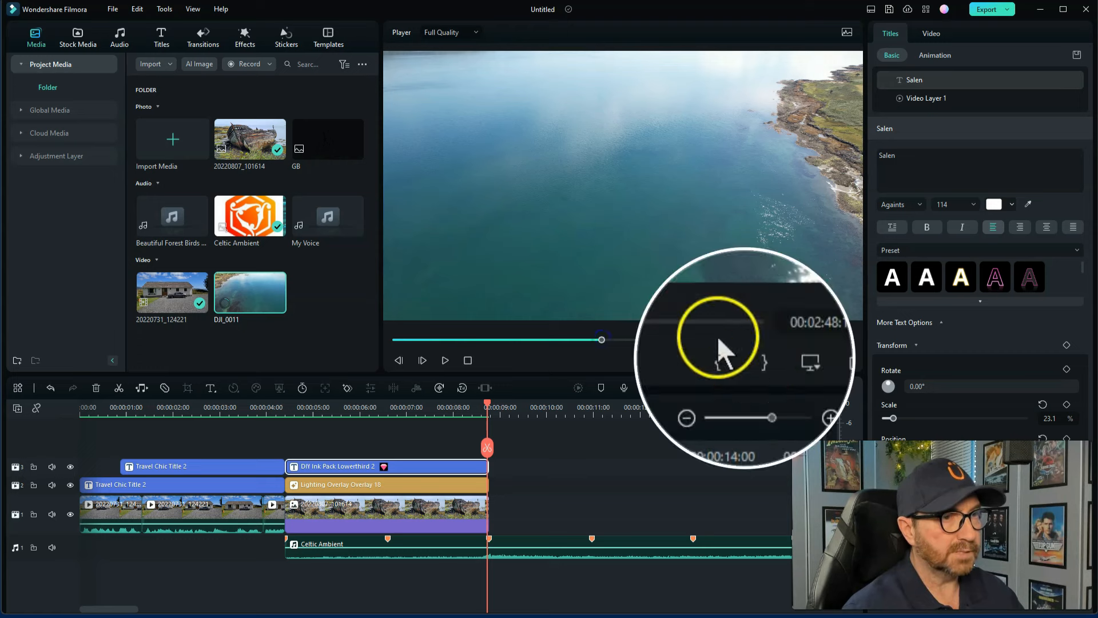
left_click(718, 370)
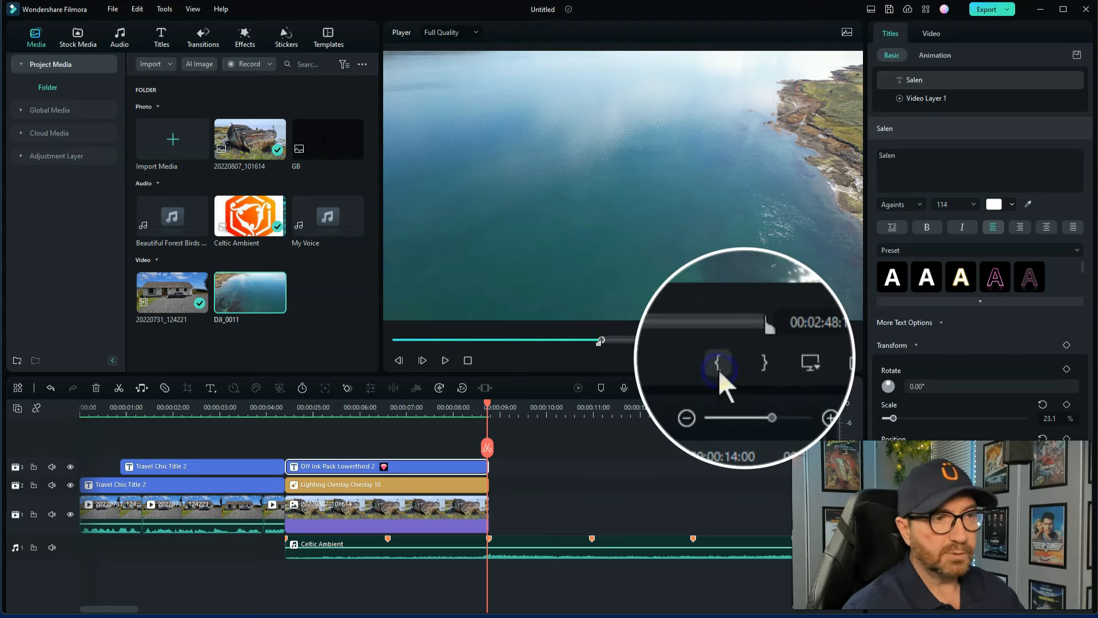
Find the end of the wanted drone footage in DJI_0011 and set the out point at 00:02:57:29
left_click_drag(609, 342, 614, 342)
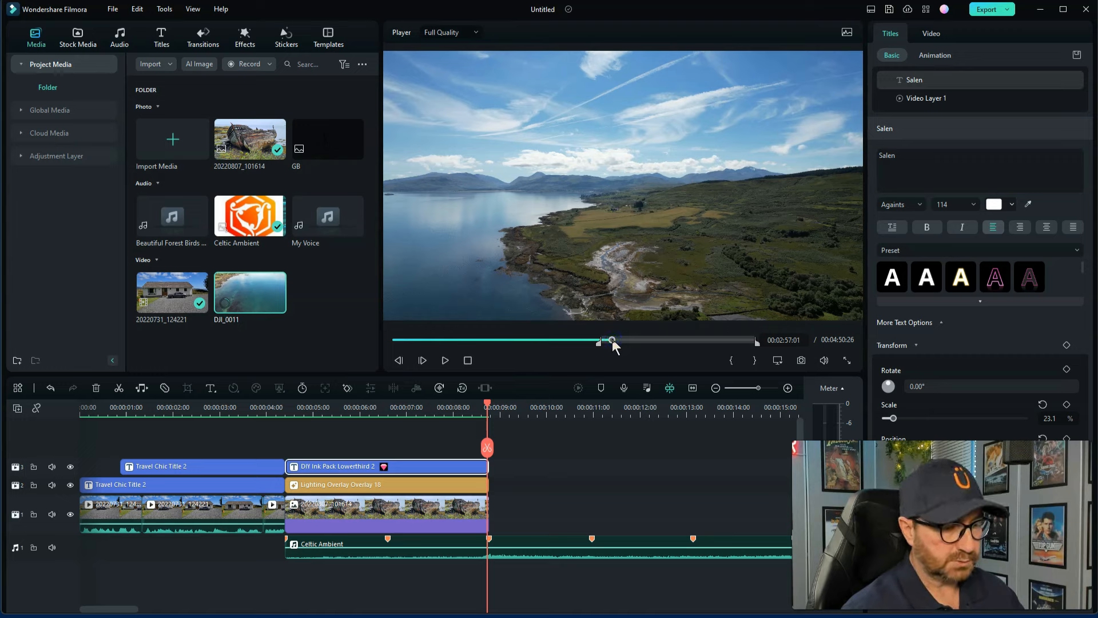
left_click(613, 340)
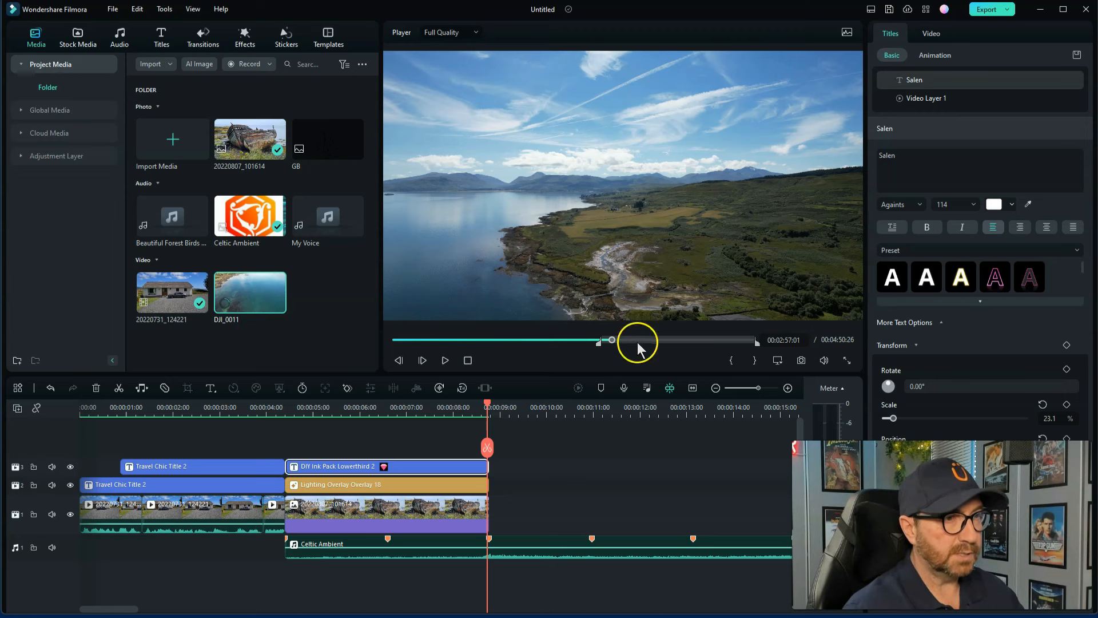
left_click_drag(612, 343, 613, 344)
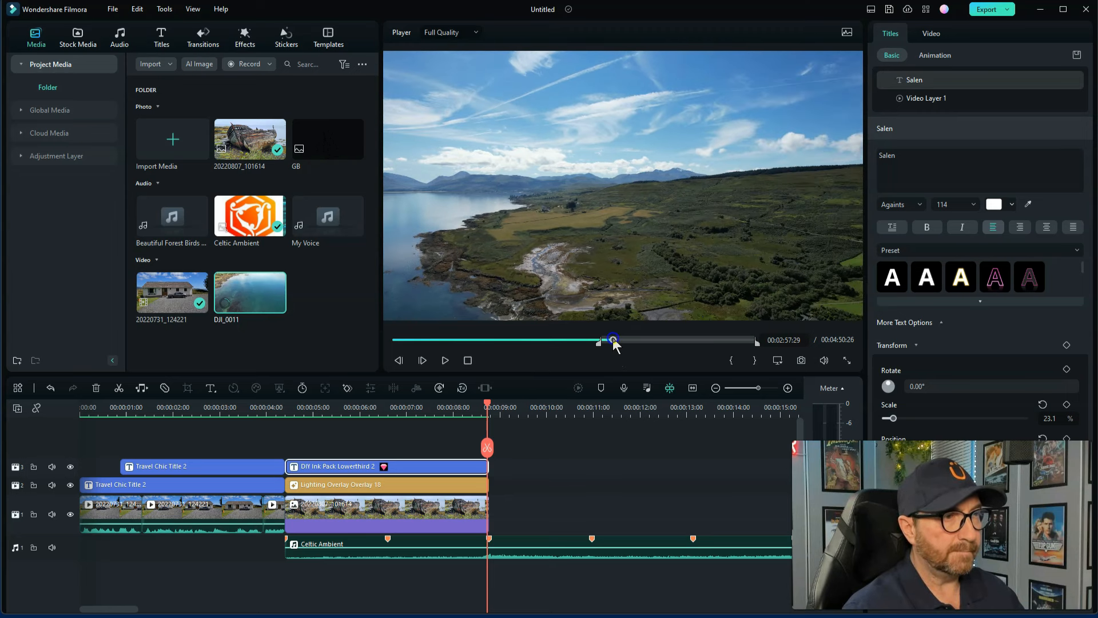
left_click_drag(756, 342, 613, 343)
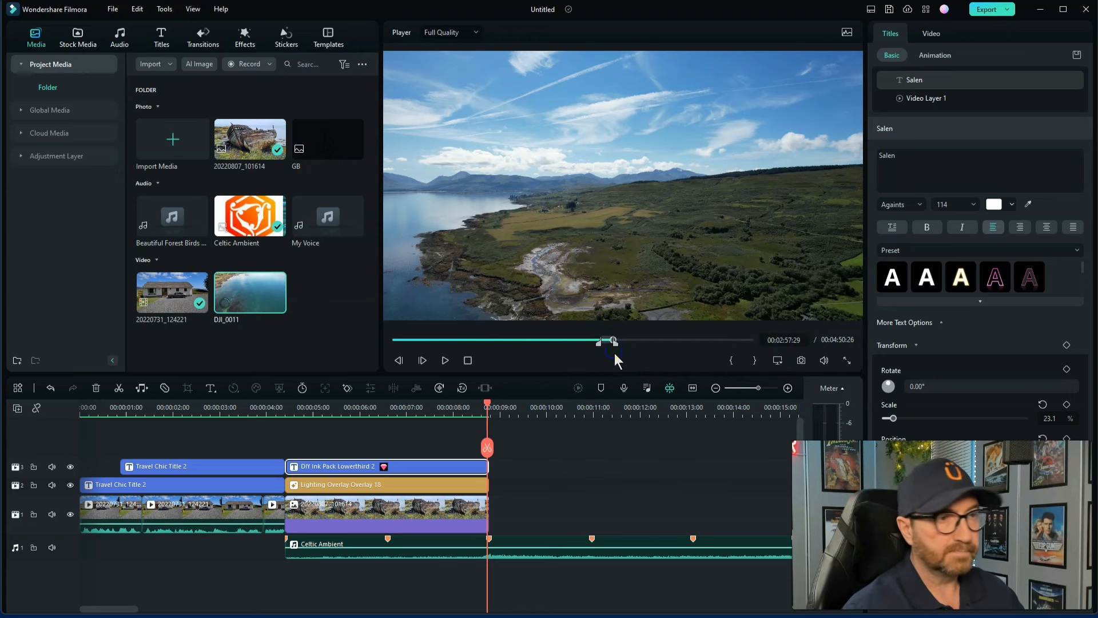
Add the marked DJI_0011 section to track 1 directly after the boat photo, keeping the 1920 x 1080 30fps project settings
left_click_drag(611, 184, 495, 511)
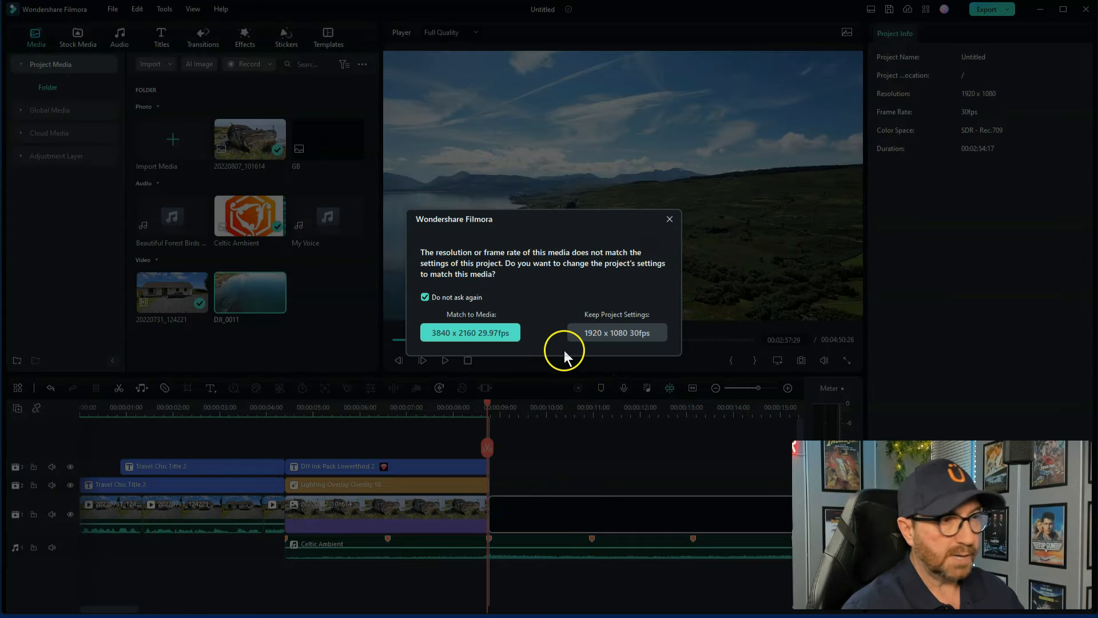
left_click(612, 336)
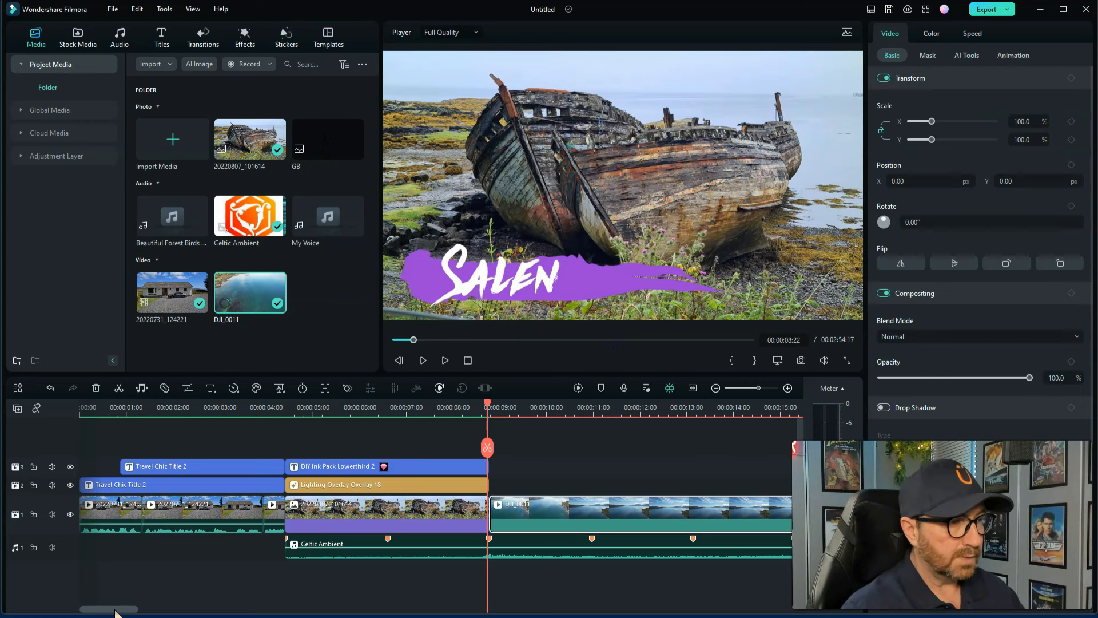
left_click_drag(112, 609, 134, 610)
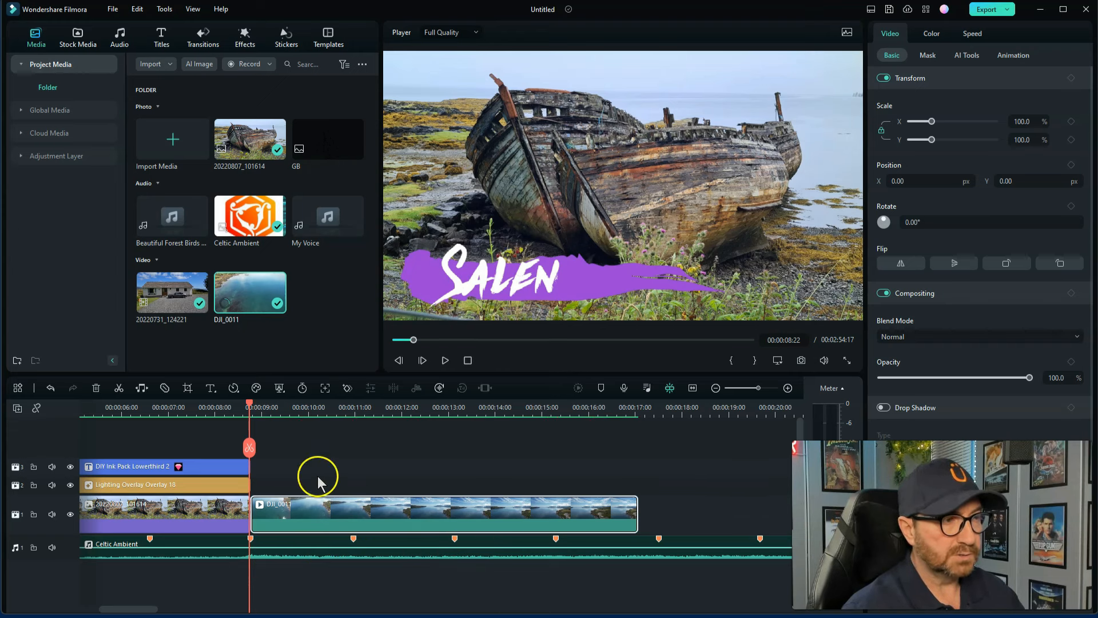
Play the timeline from the end of the boat photo through the DJI_0011 drone clip, then stop playback
left_click_drag(250, 401, 197, 414)
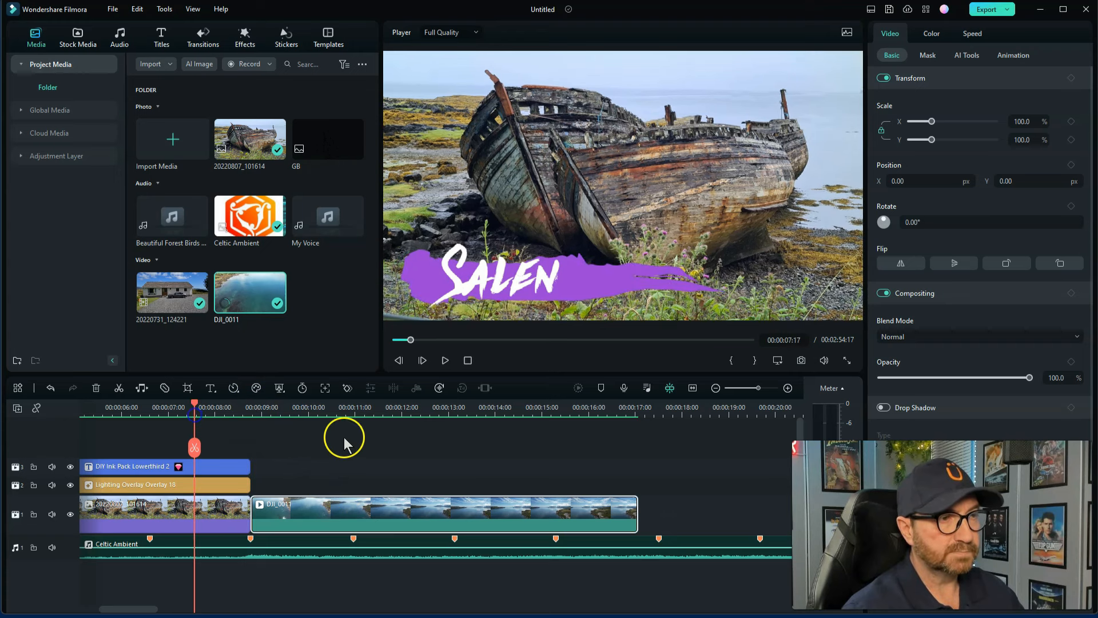
key("space")
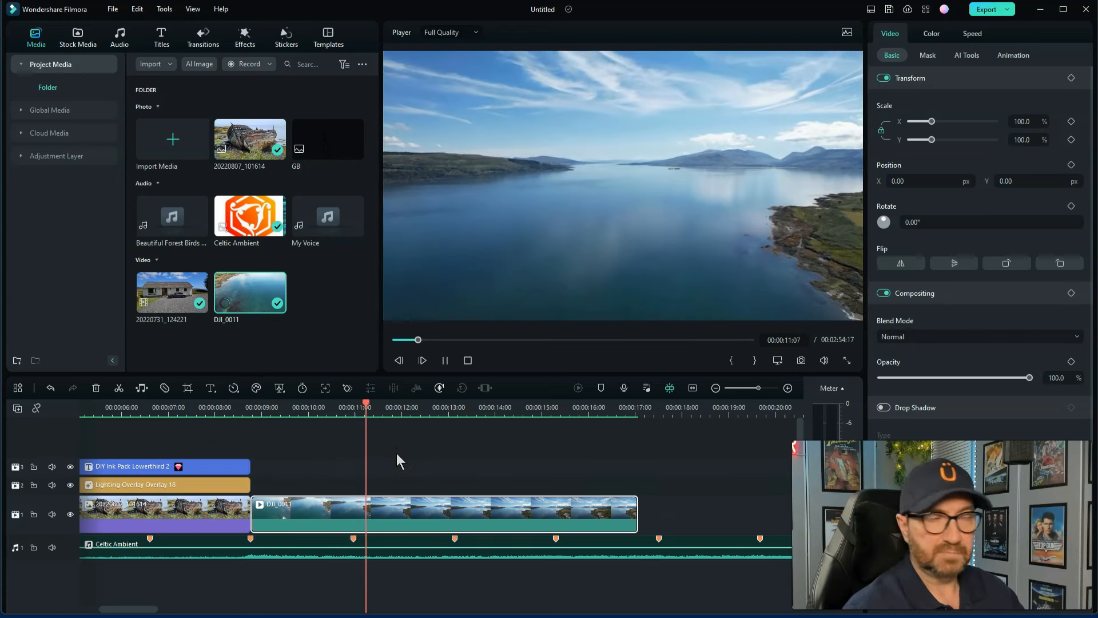
left_click(437, 451)
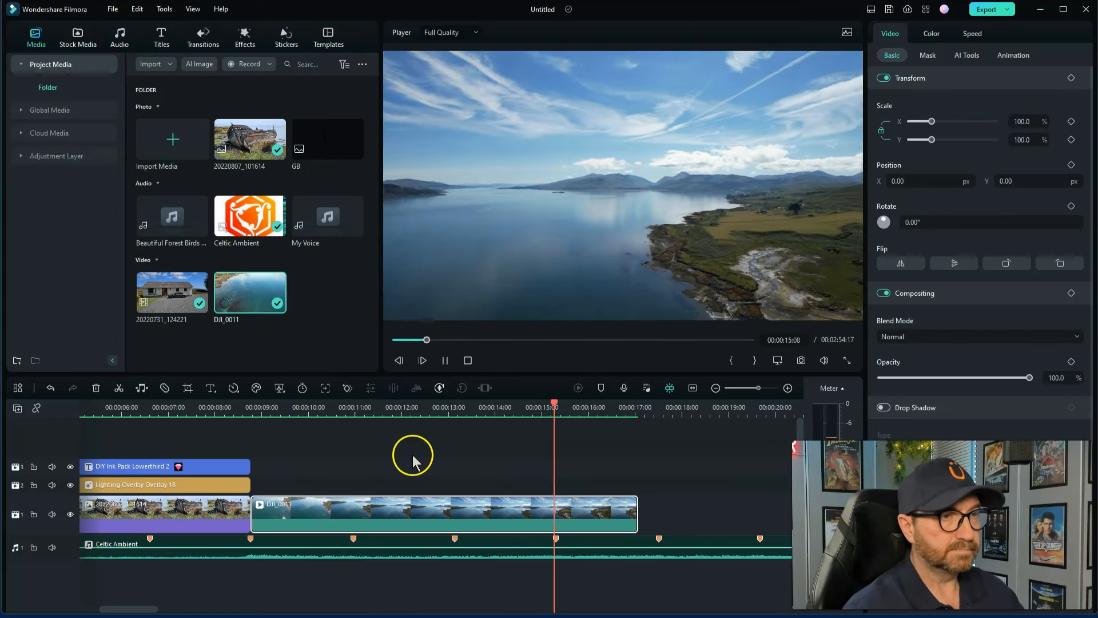
key("space")
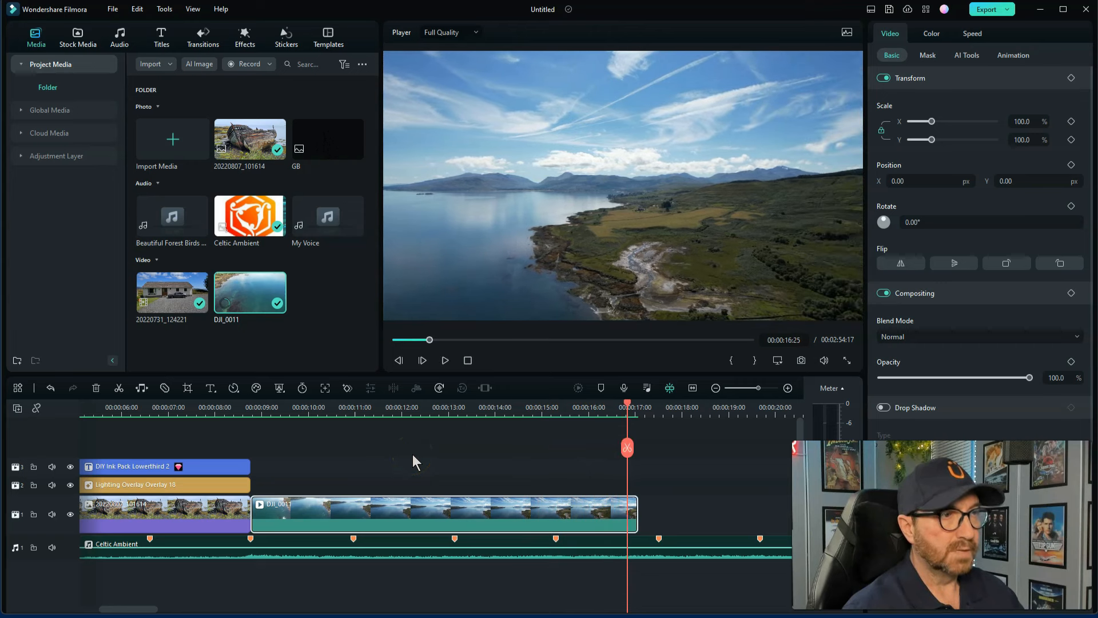
Extend the end of the DJI_0011 clip to the music beat marker at 00:00:17:15, checking the ending in playback
left_click_drag(253, 514, 253, 514)
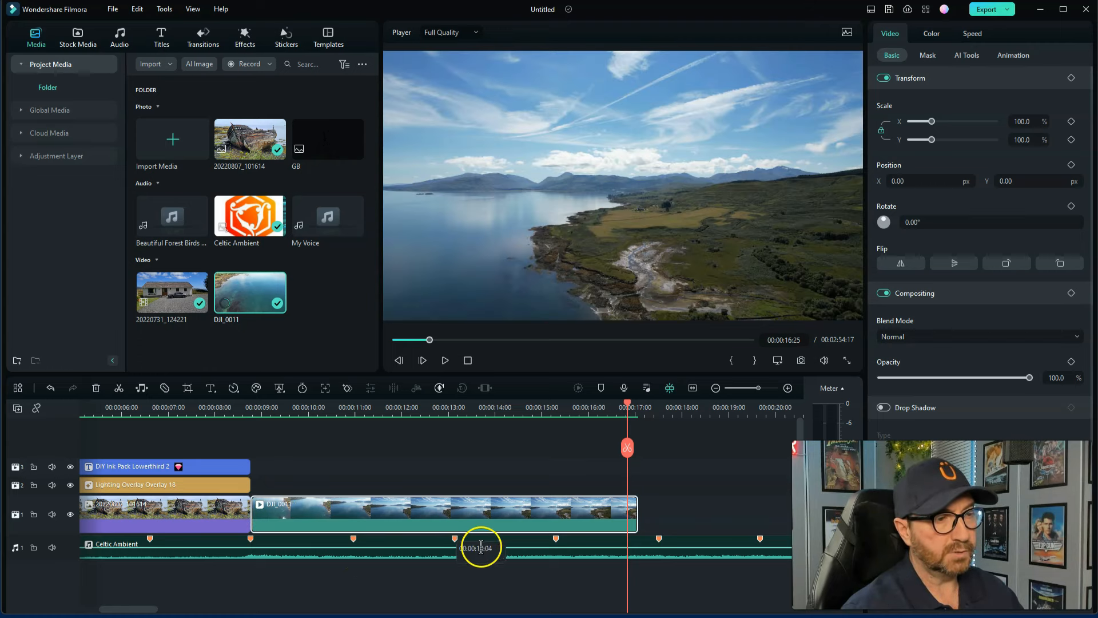
left_click_drag(636, 514, 649, 512)
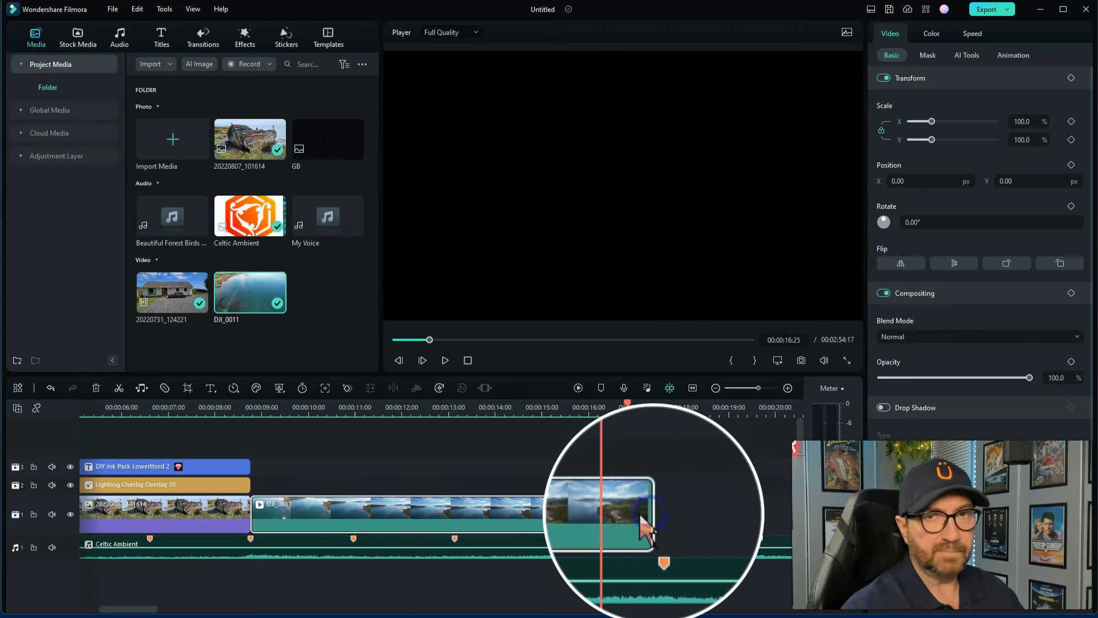
left_click_drag(627, 402, 232, 446)
key("space")
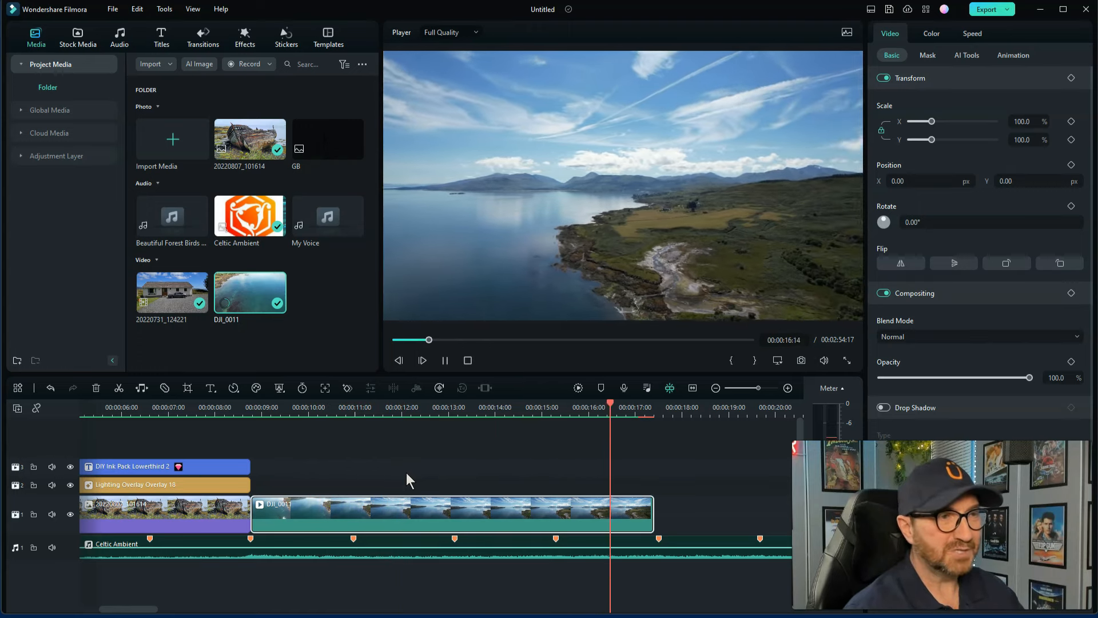
left_click(659, 450)
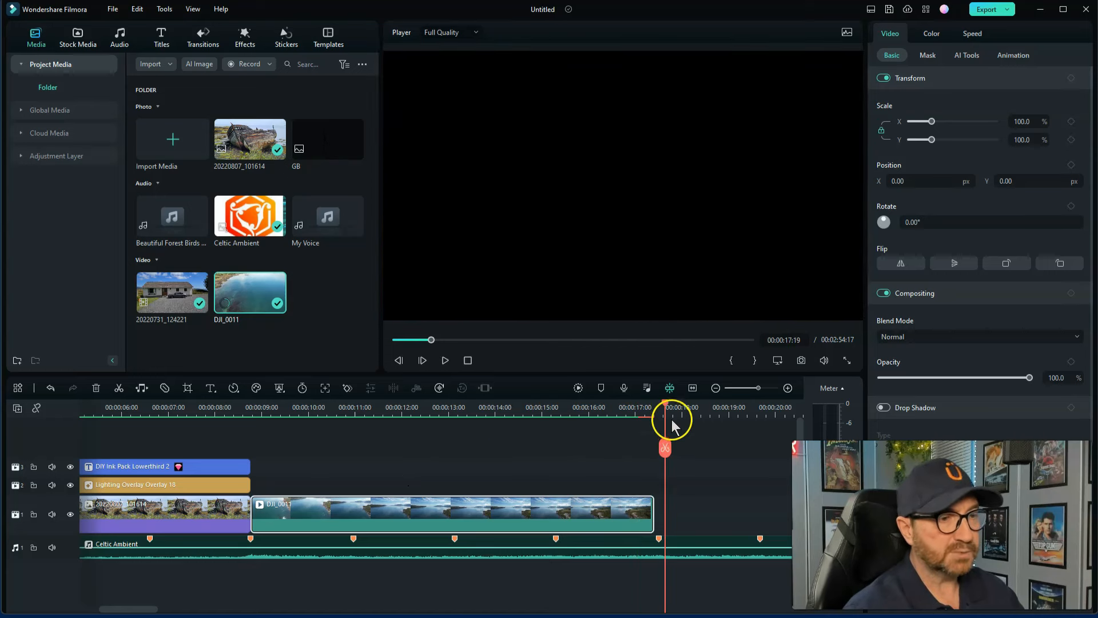
left_click_drag(652, 507, 655, 503)
left_click_drag(663, 451, 660, 413)
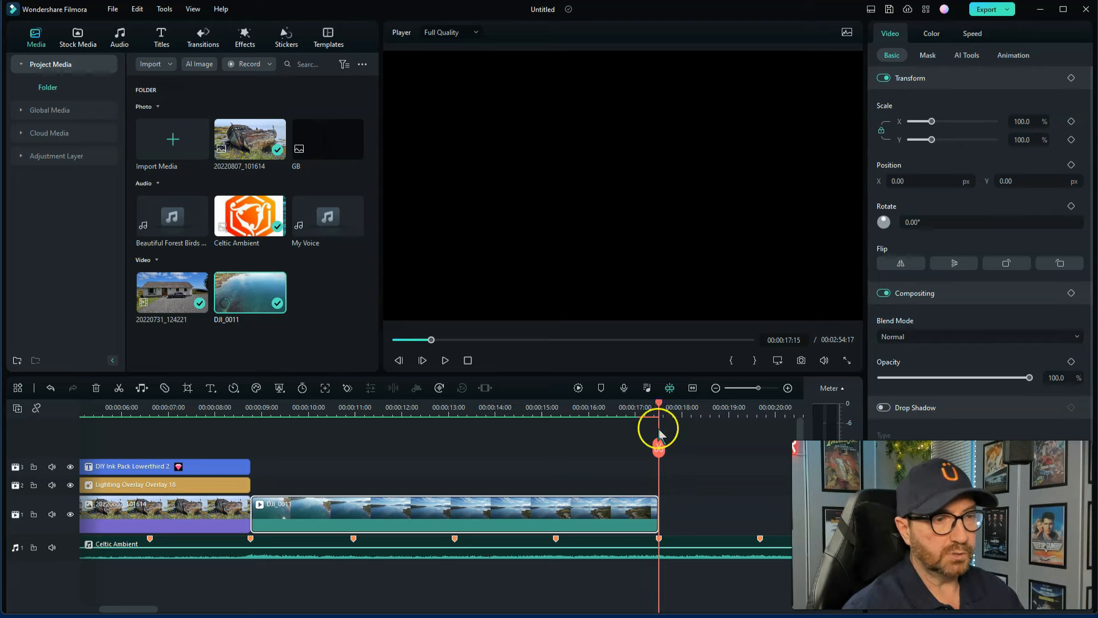
Split the Celtic Ambient music at 00:00:17:15 and delete the part beyond the end of the drone clip
left_click(676, 542)
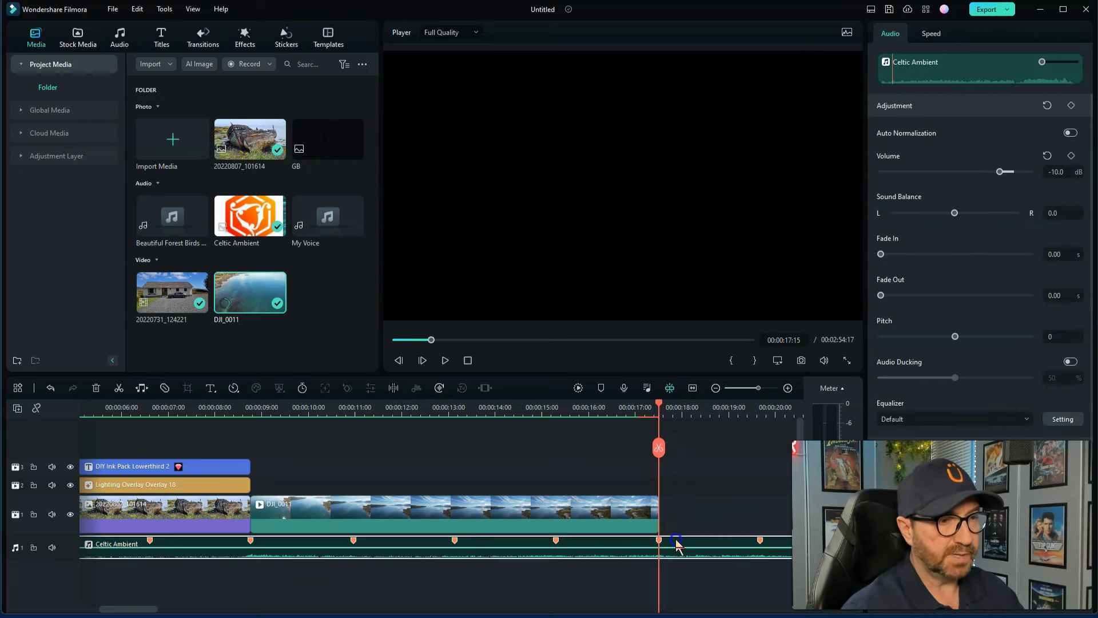
left_click(658, 447)
left_click(675, 544)
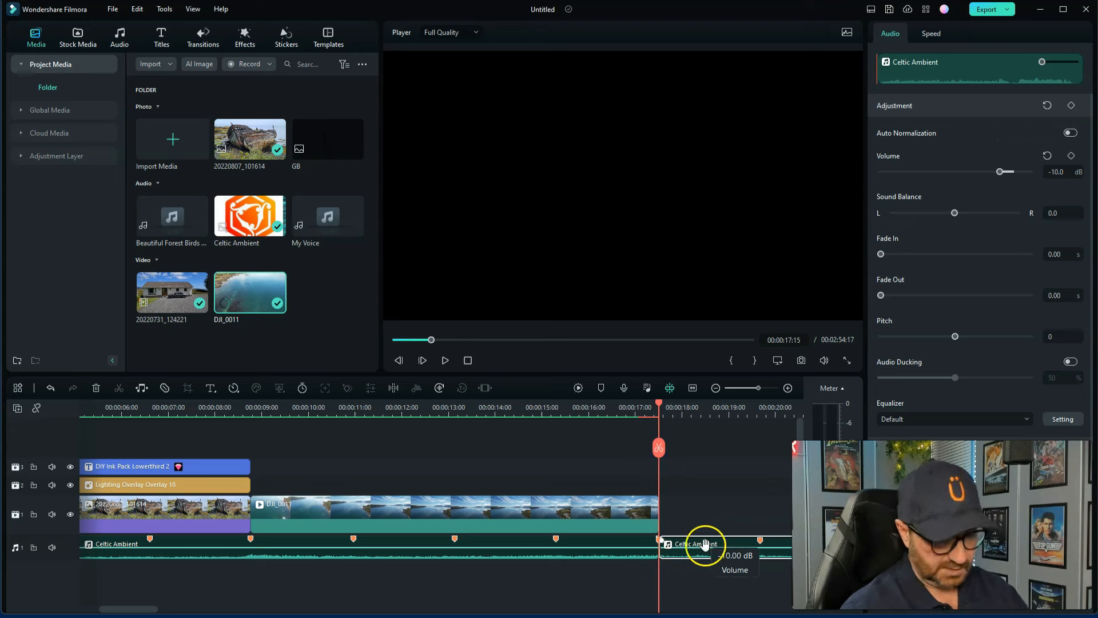
key("Delete")
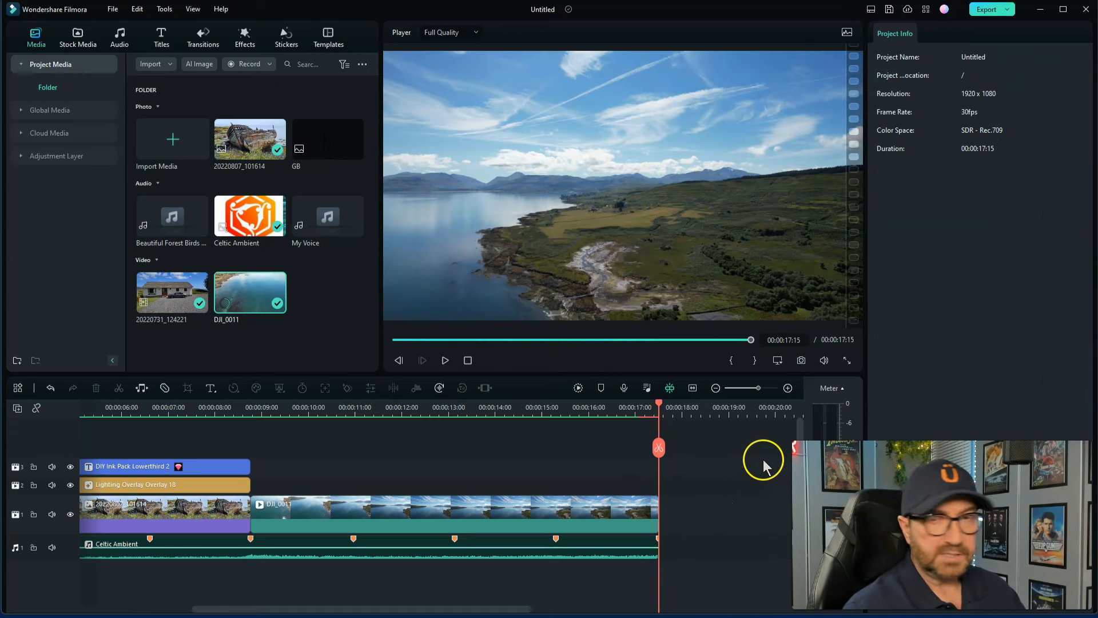
Fade out the end of the Celtic Ambient music from about 00:00:16:25 and play back the ending
left_click(788, 388)
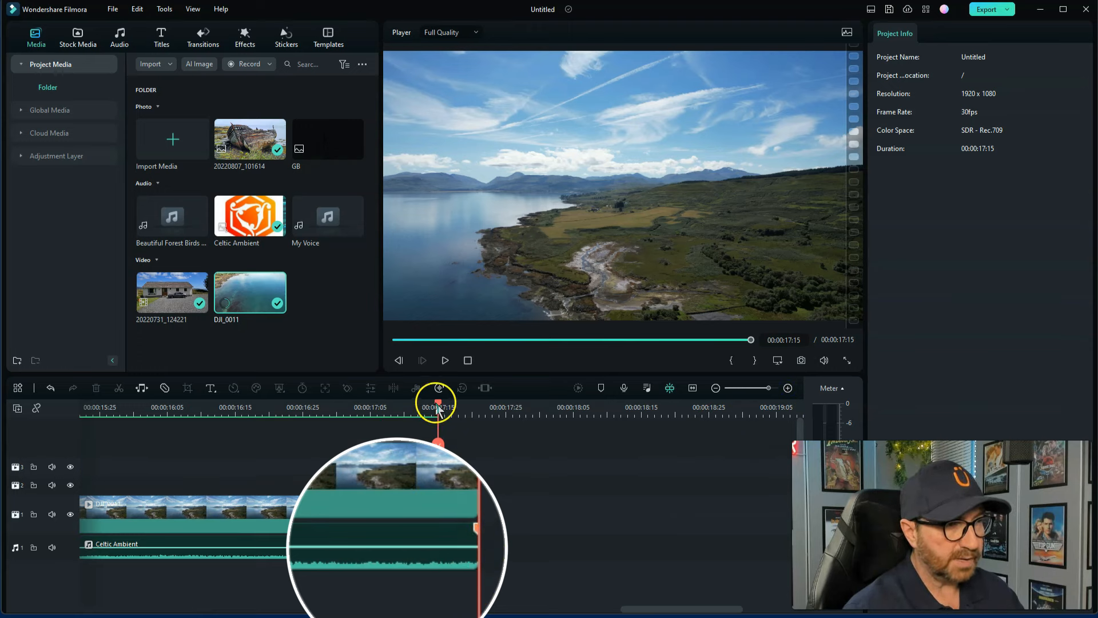
left_click_drag(438, 407, 324, 407)
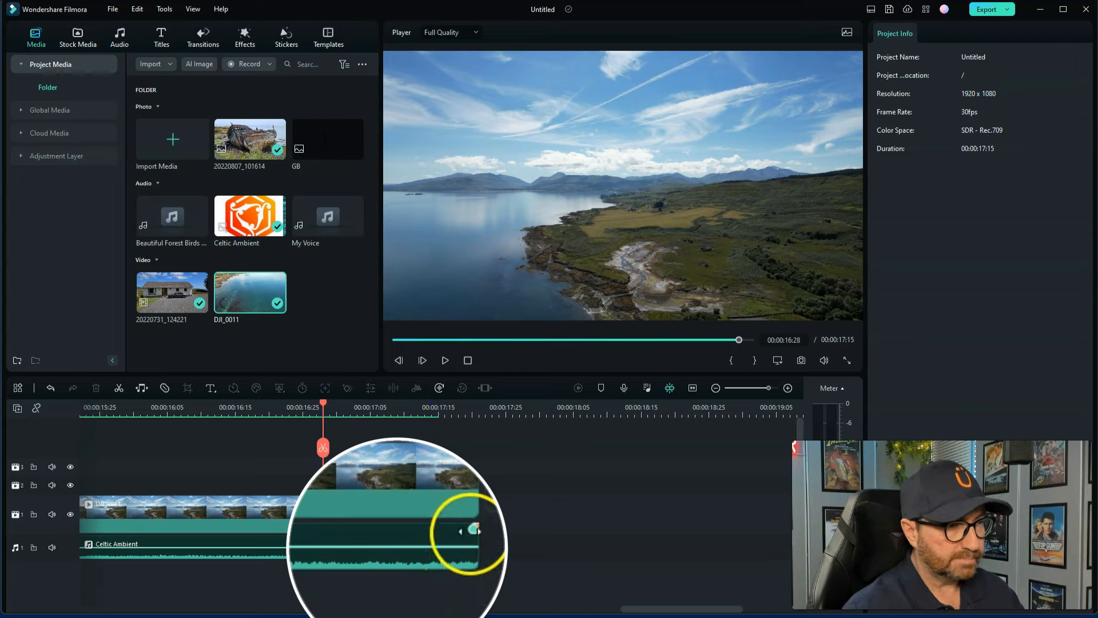
left_click_drag(435, 538, 302, 545)
left_click(167, 409)
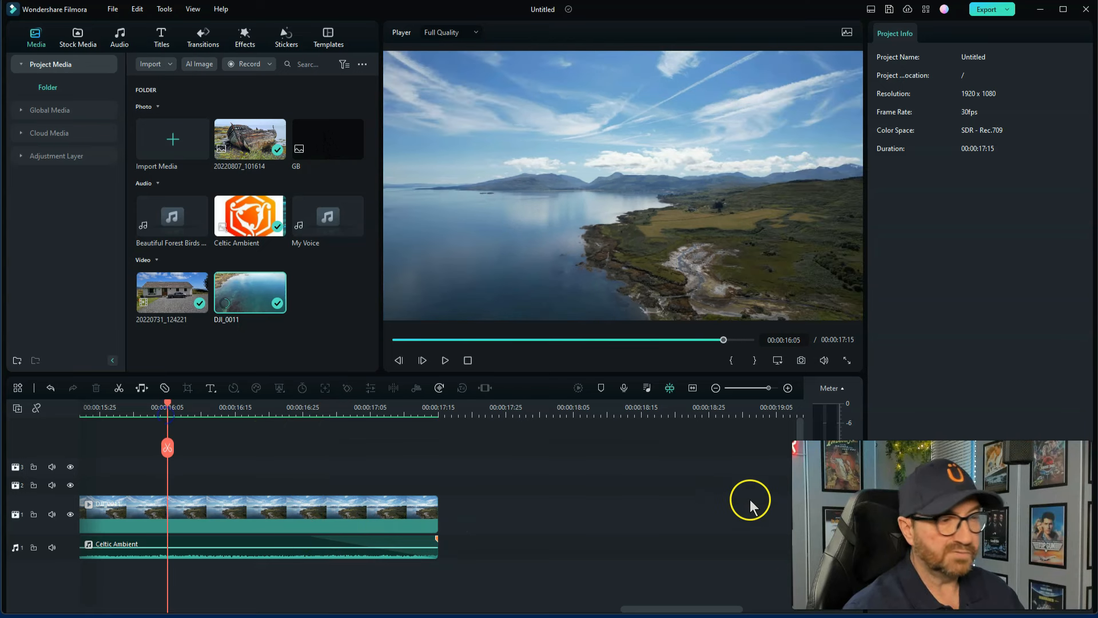
key("space")
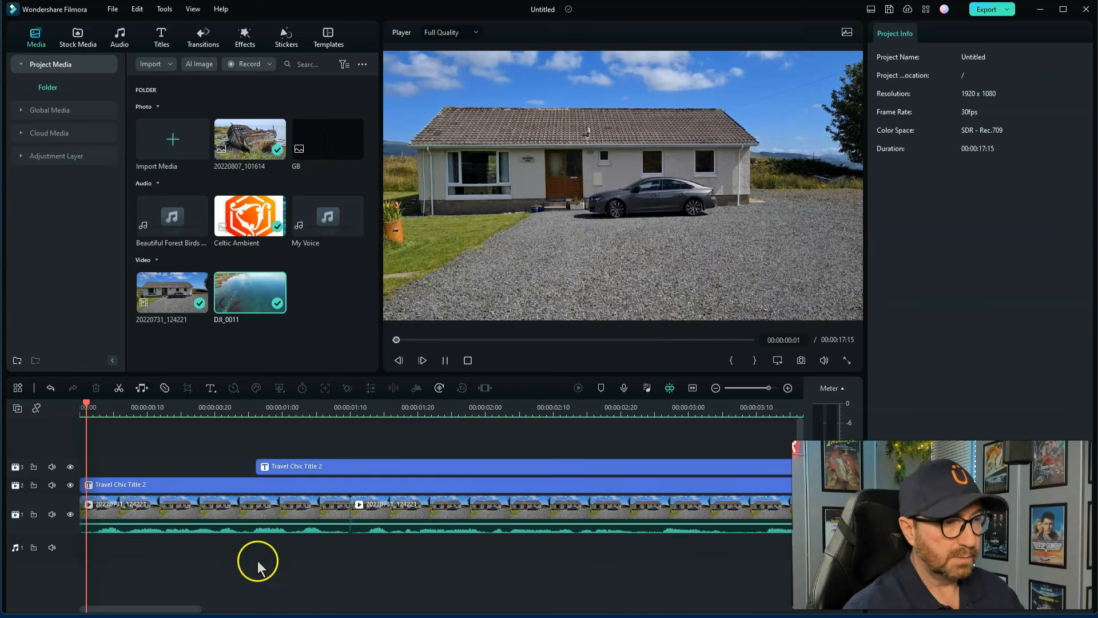
key("space")
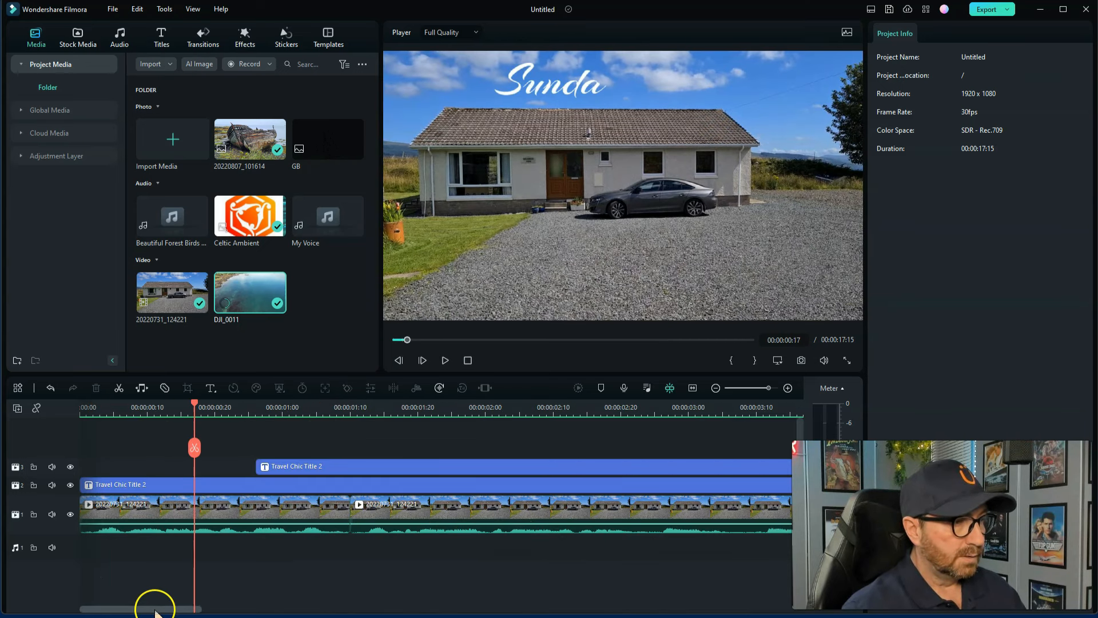
Add the GB map image to track 2 above the drone clip, starting at 00:00:09:14
left_click_drag(155, 611, 327, 611)
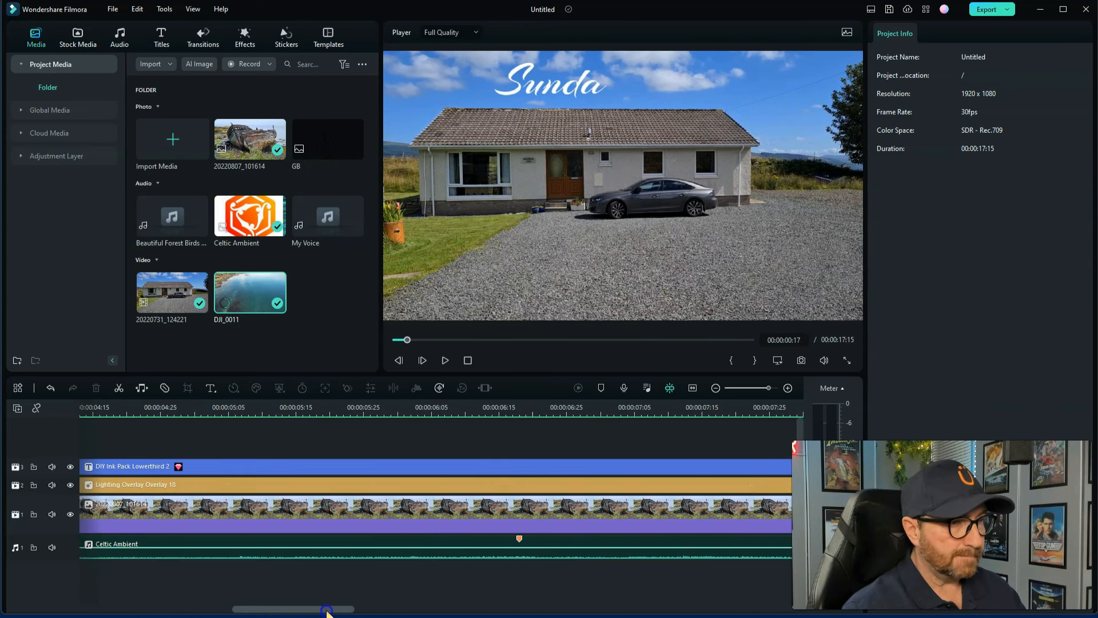
left_click(715, 387)
left_click(716, 388)
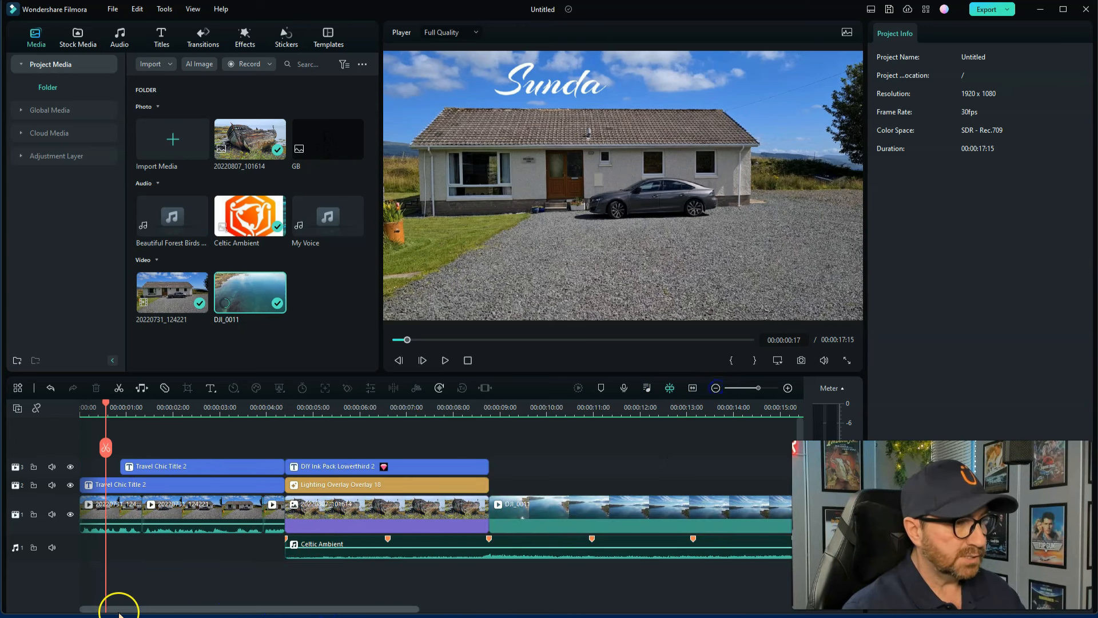
left_click_drag(119, 609, 216, 610)
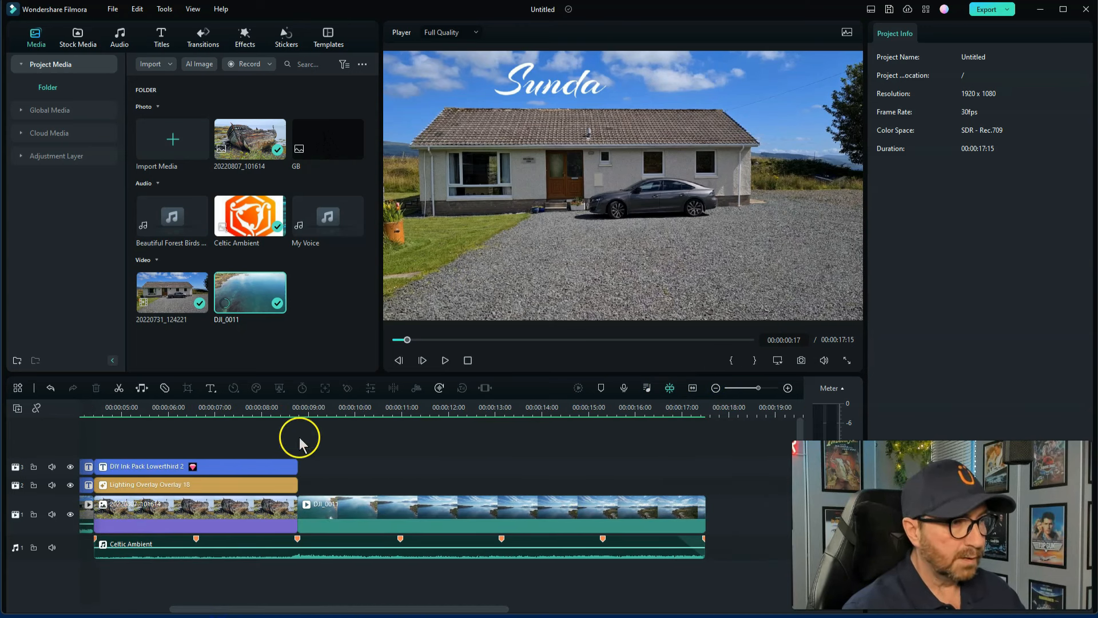
left_click_drag(313, 407, 333, 422)
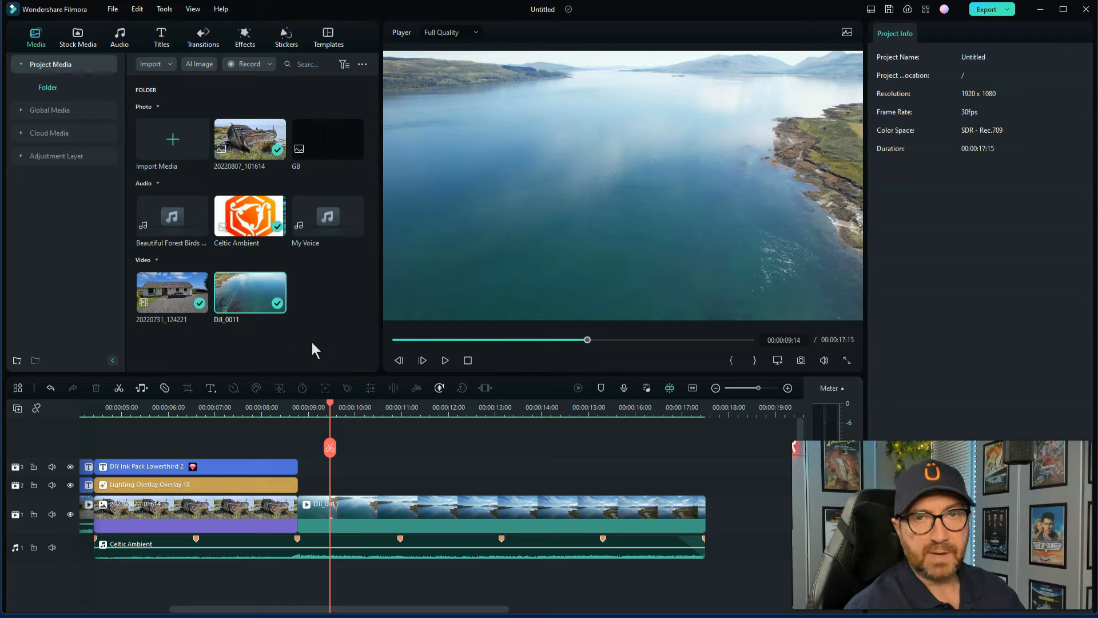
left_click_drag(332, 135, 339, 489)
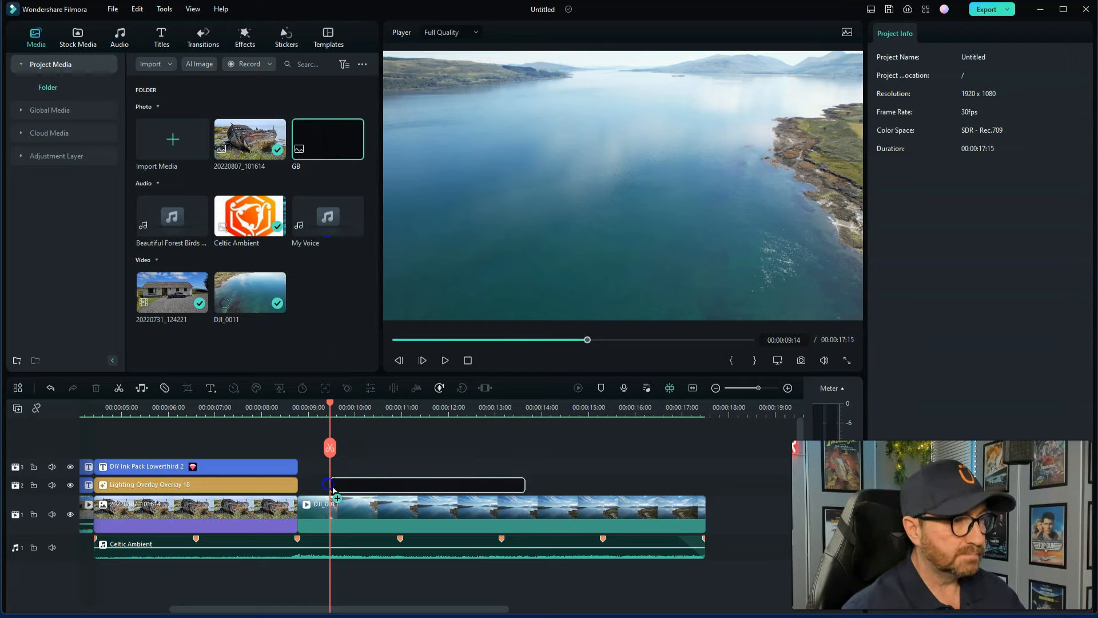
Scale the GB map image down to about 74.5% and move it to about X -665, Y -103 in the frame
left_click(407, 407)
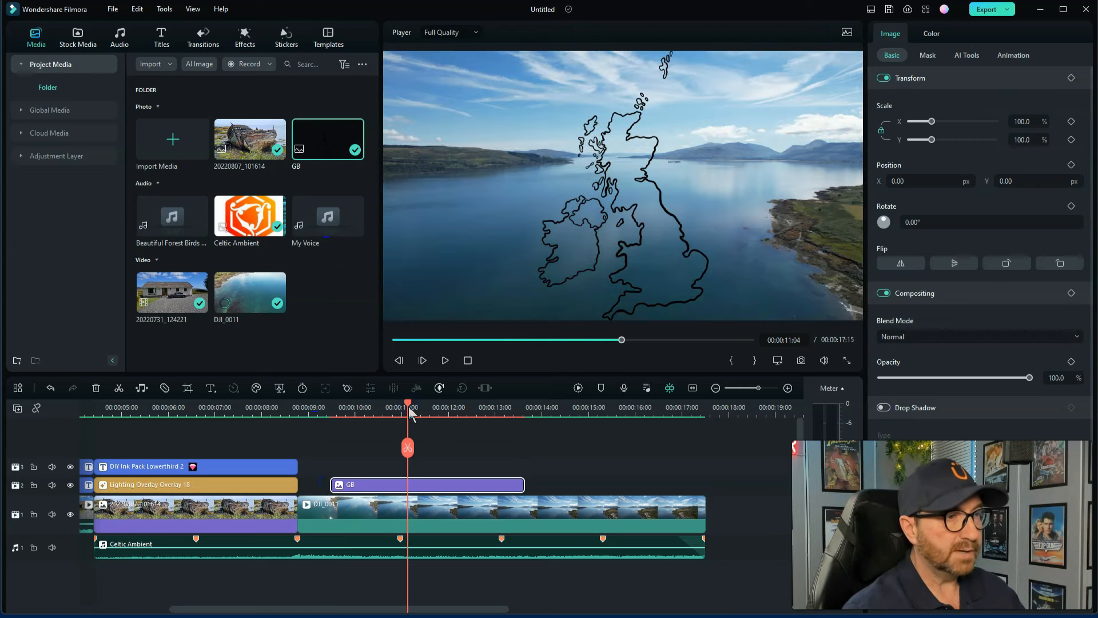
left_click_drag(409, 409, 376, 421)
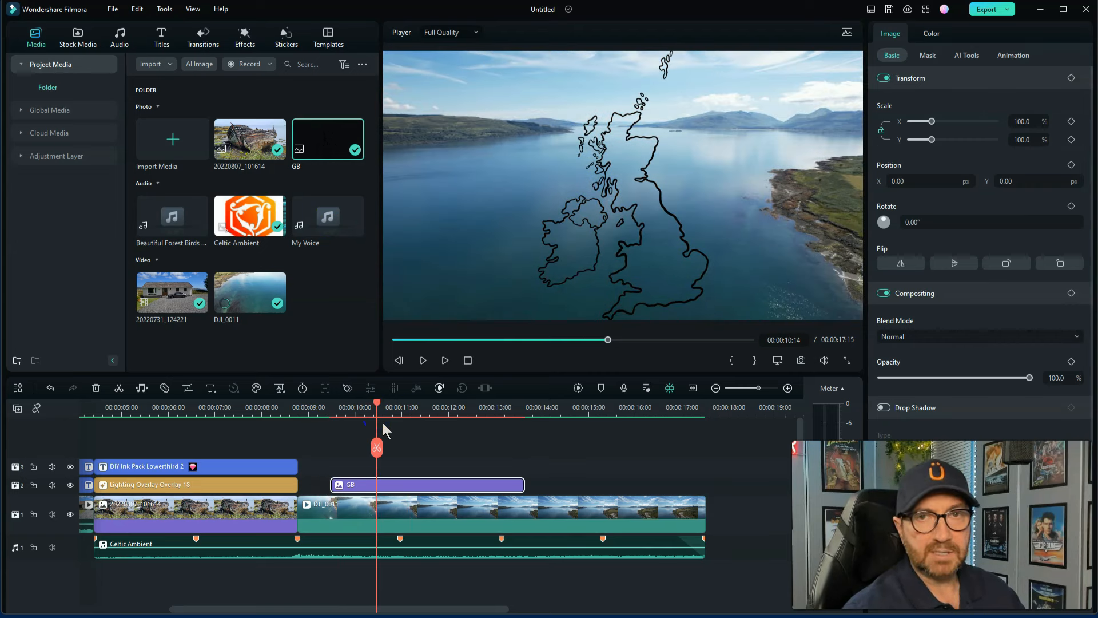
left_click(661, 251)
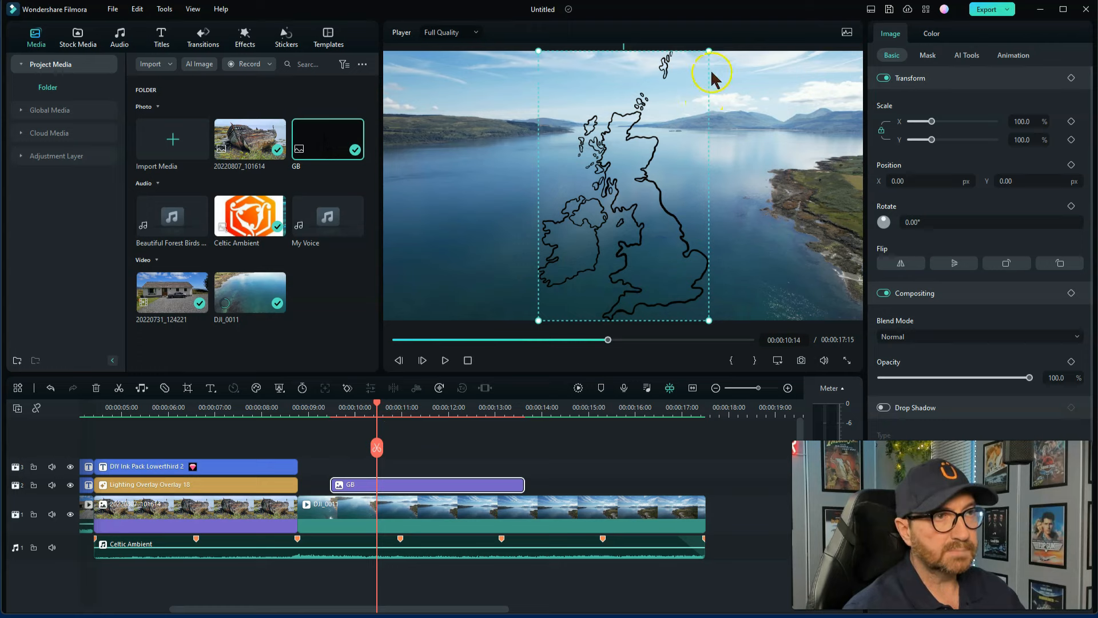
left_click_drag(710, 52, 633, 124)
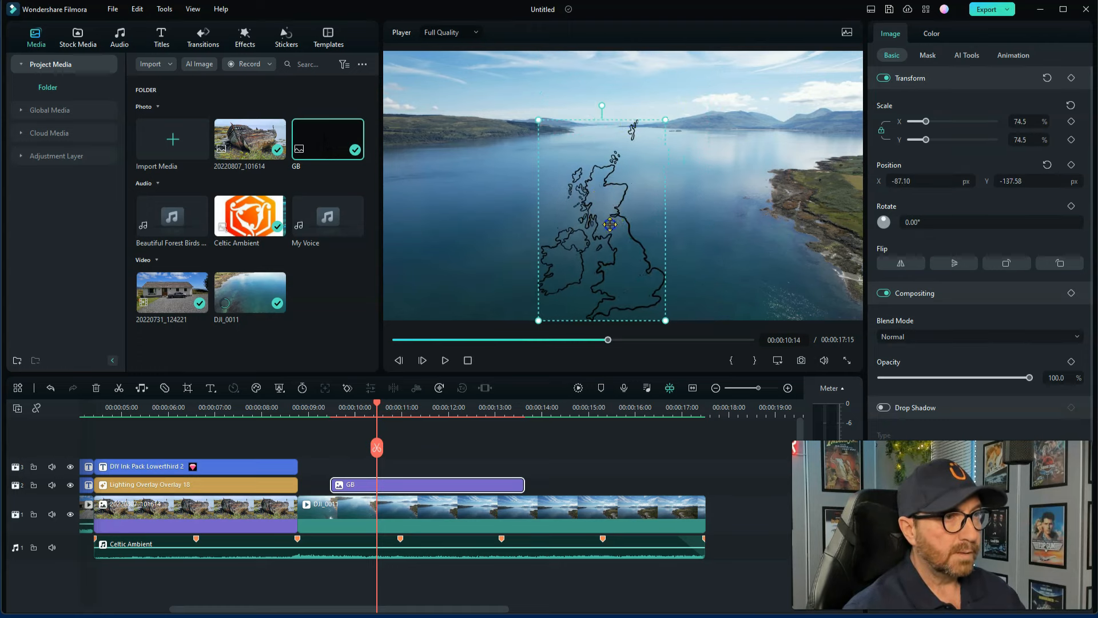
left_click_drag(608, 229, 466, 216)
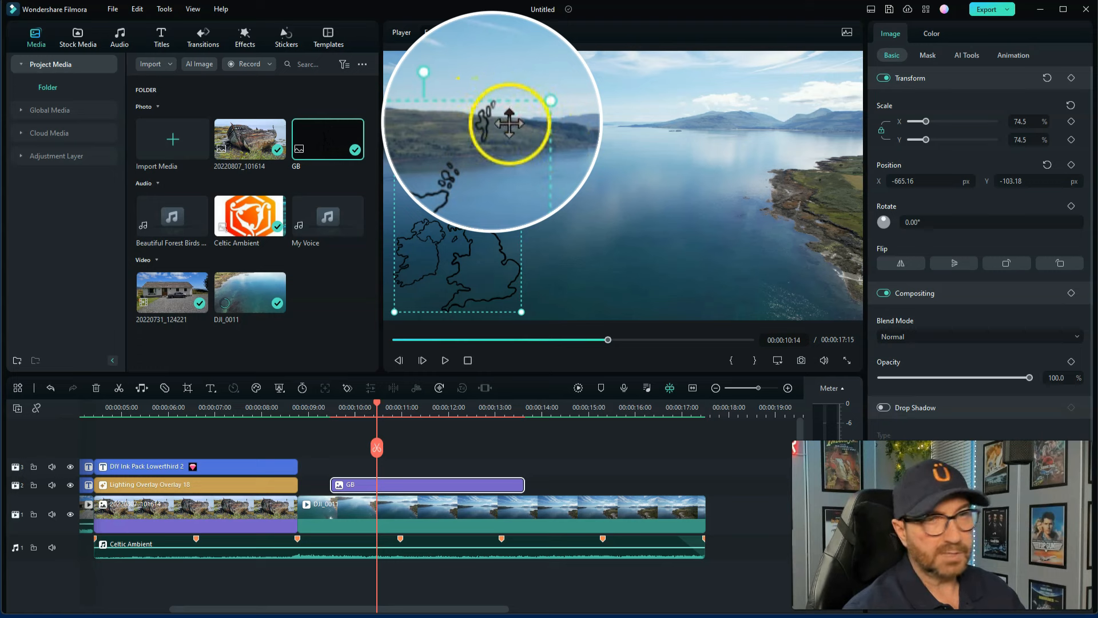
Apply an inverted circle mask to the GB image and position it at X 720, Y 540 to hide the northernmost islands
left_click(584, 136)
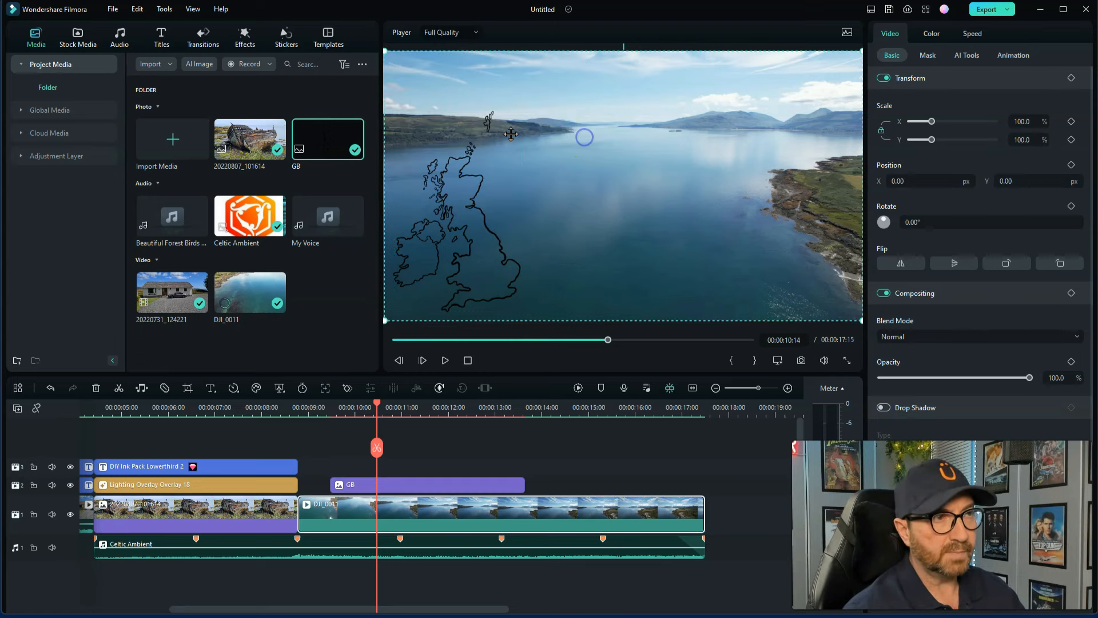
left_click(410, 487)
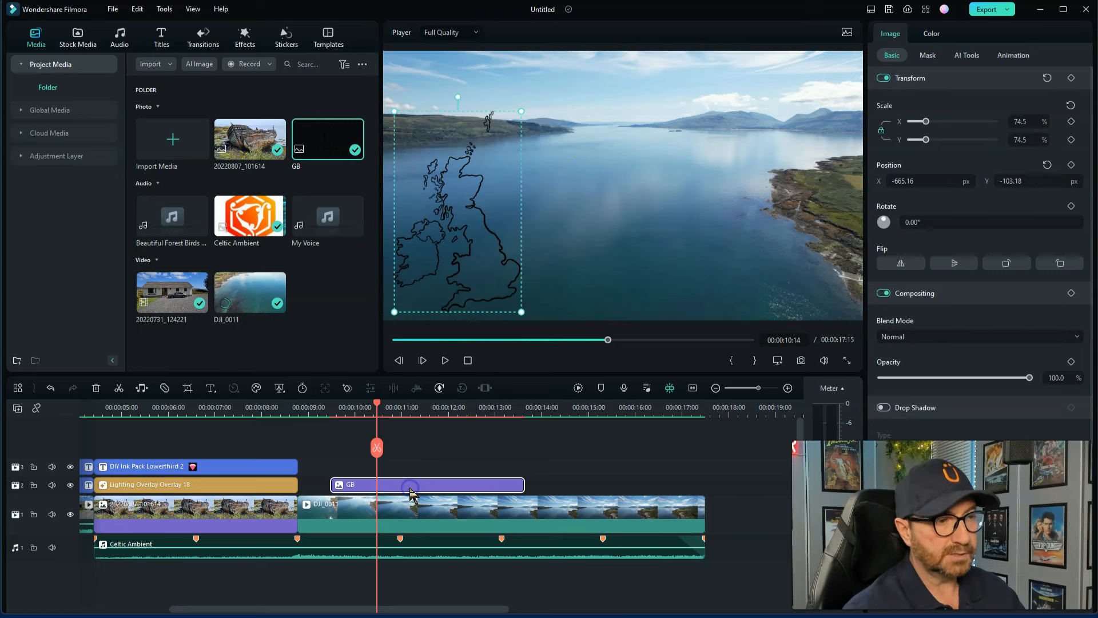
left_click(927, 55)
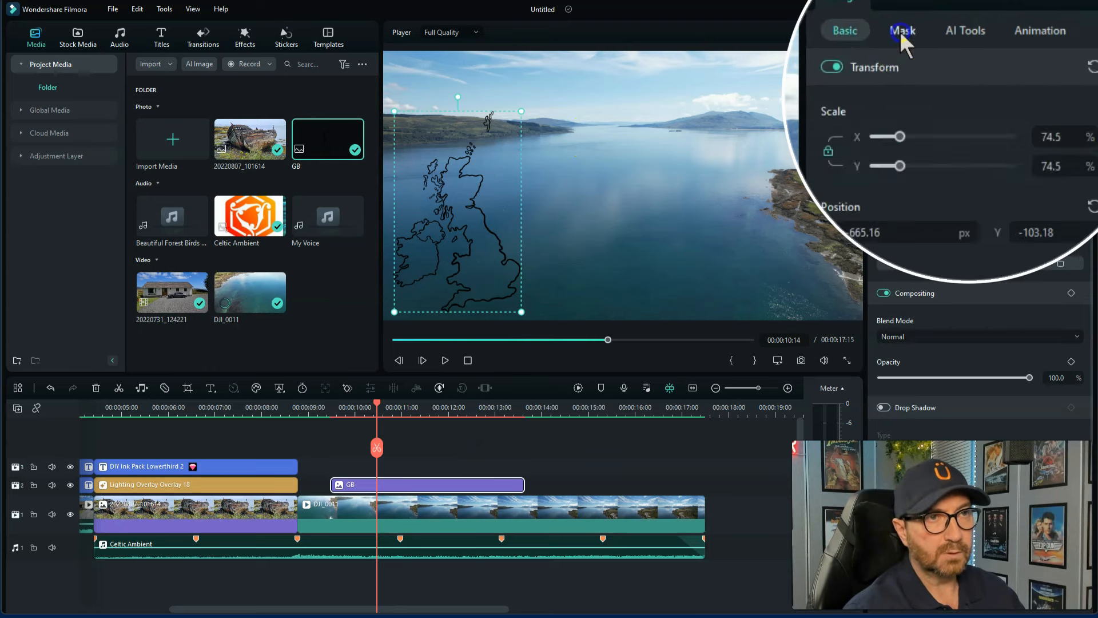
left_click(1064, 86)
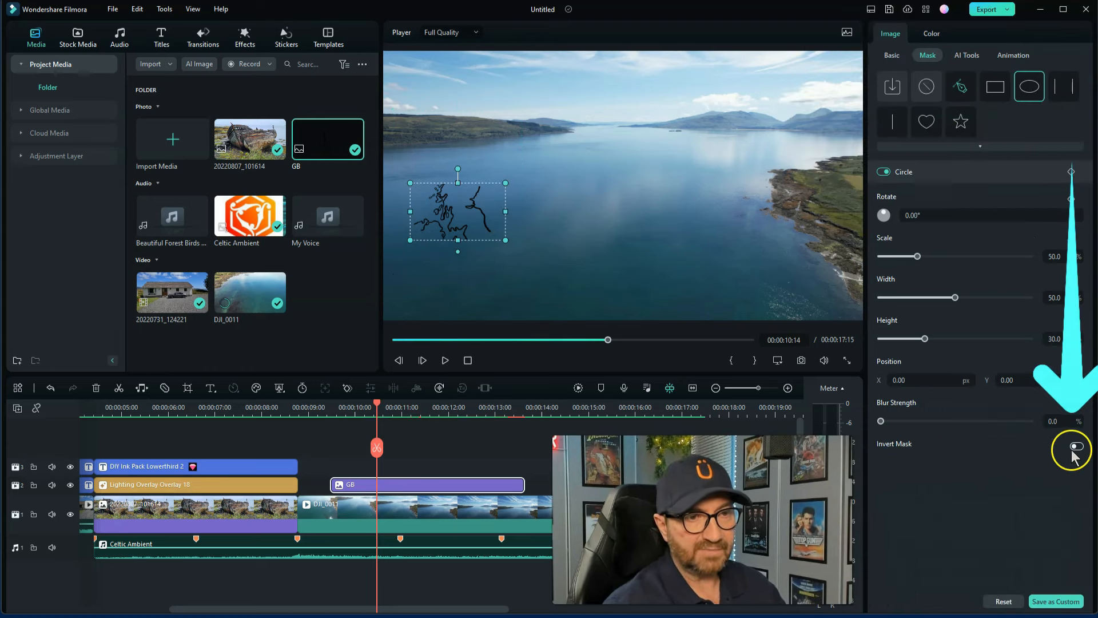
left_click(1076, 446)
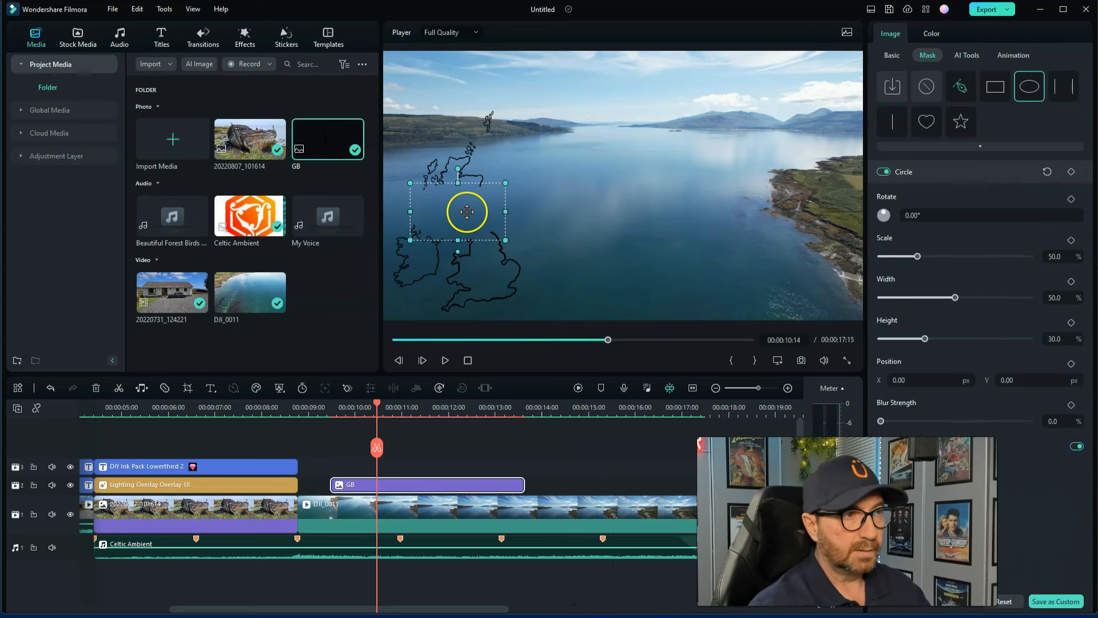
left_click_drag(465, 211, 513, 106)
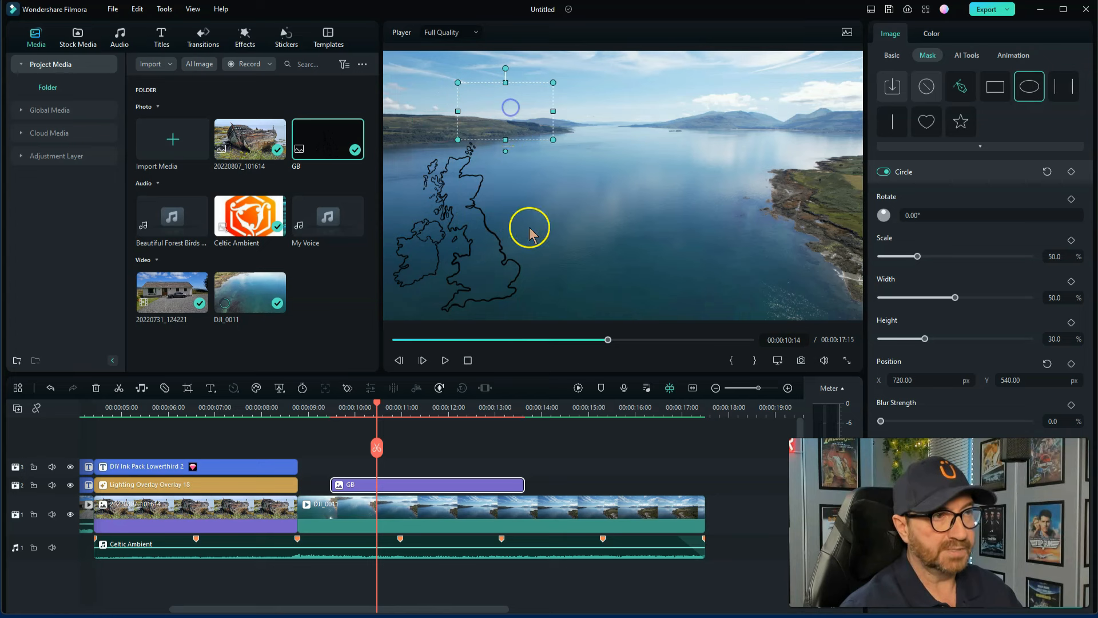
Scrub and play the timeline from the start of the drone clip to preview the masked GB map
left_click(288, 411)
left_click_drag(322, 415, 360, 443)
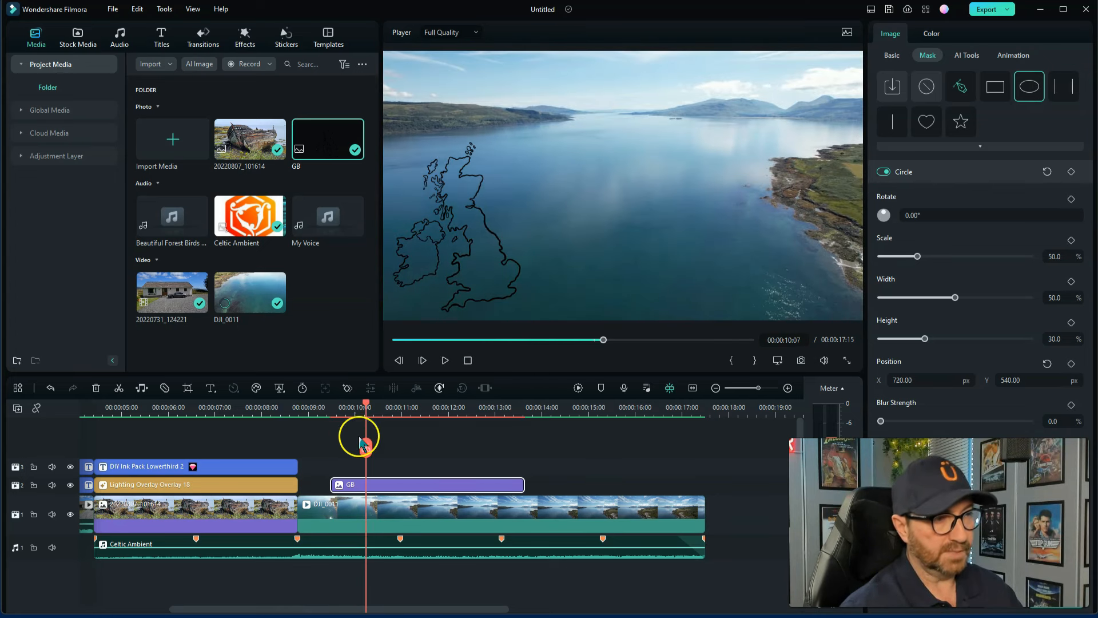
left_click(294, 414)
key("space")
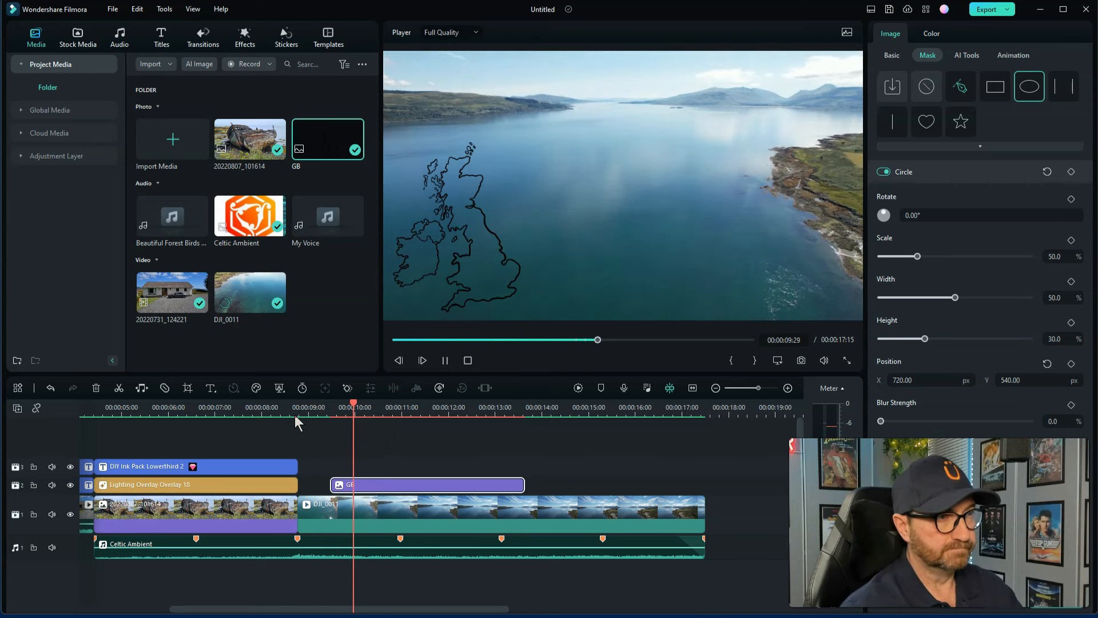
Apply the Fade In preset animation to the GB map clip on track 2
left_click(404, 436)
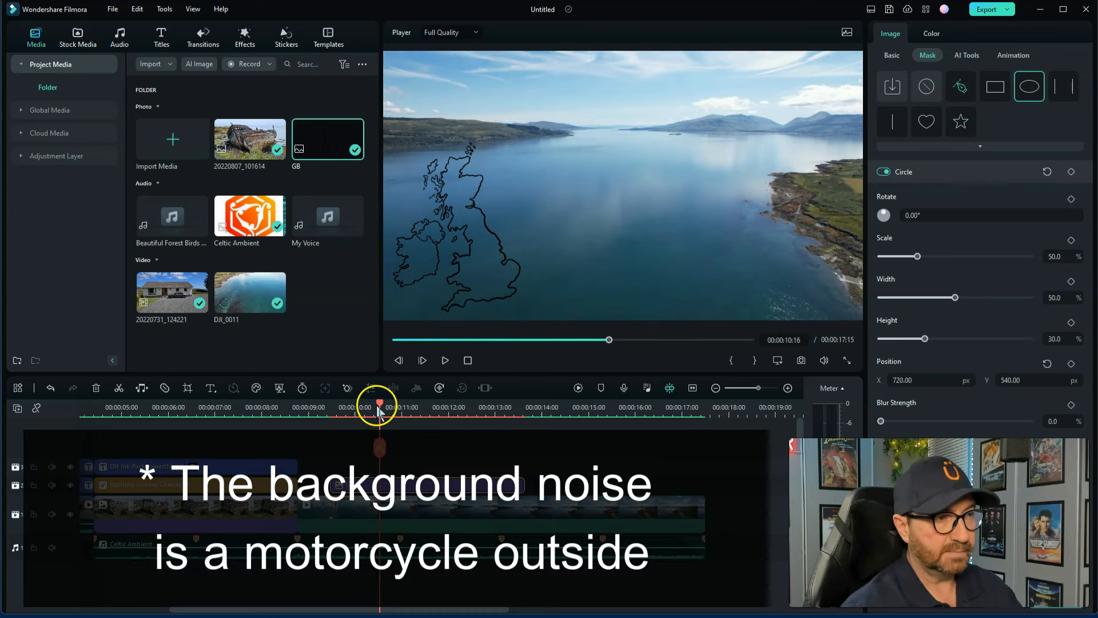
left_click_drag(377, 409, 374, 404)
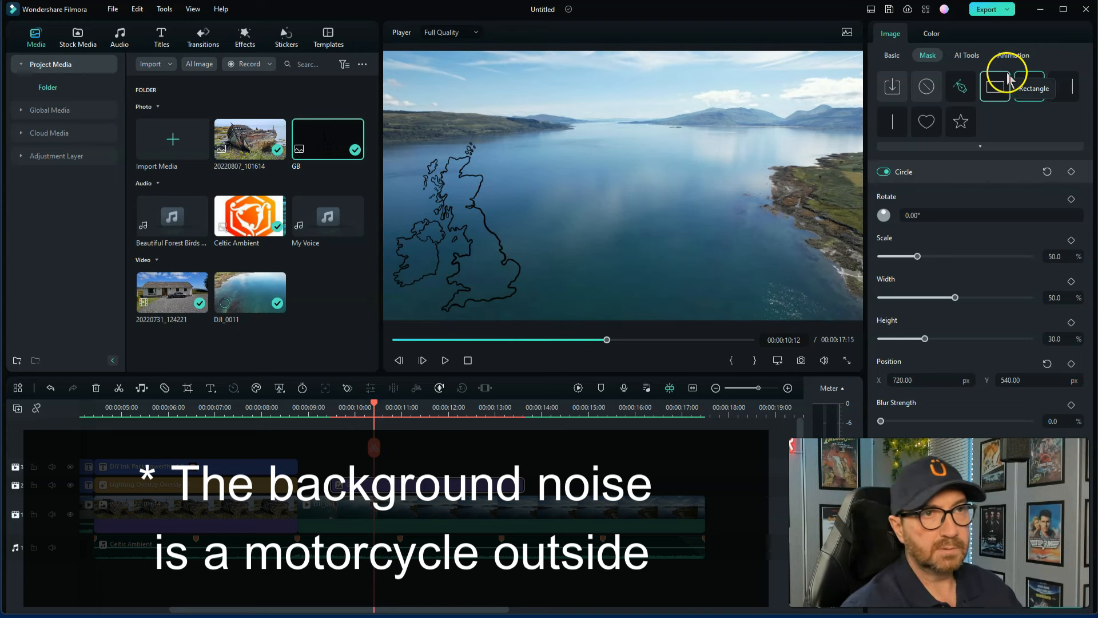
left_click(1014, 55)
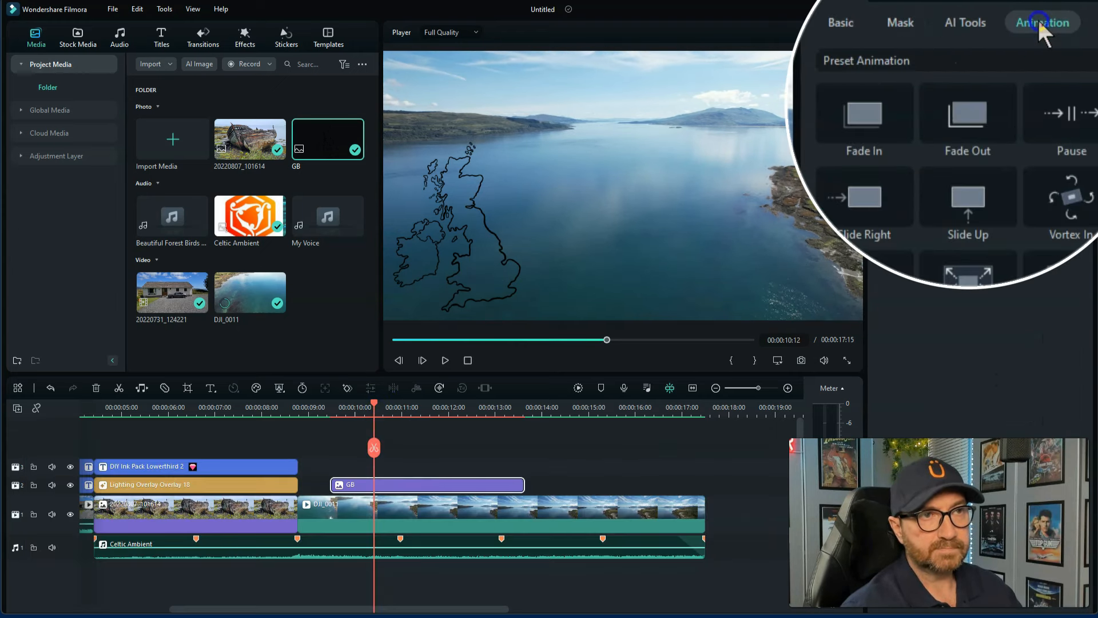
left_click_drag(864, 125, 362, 487)
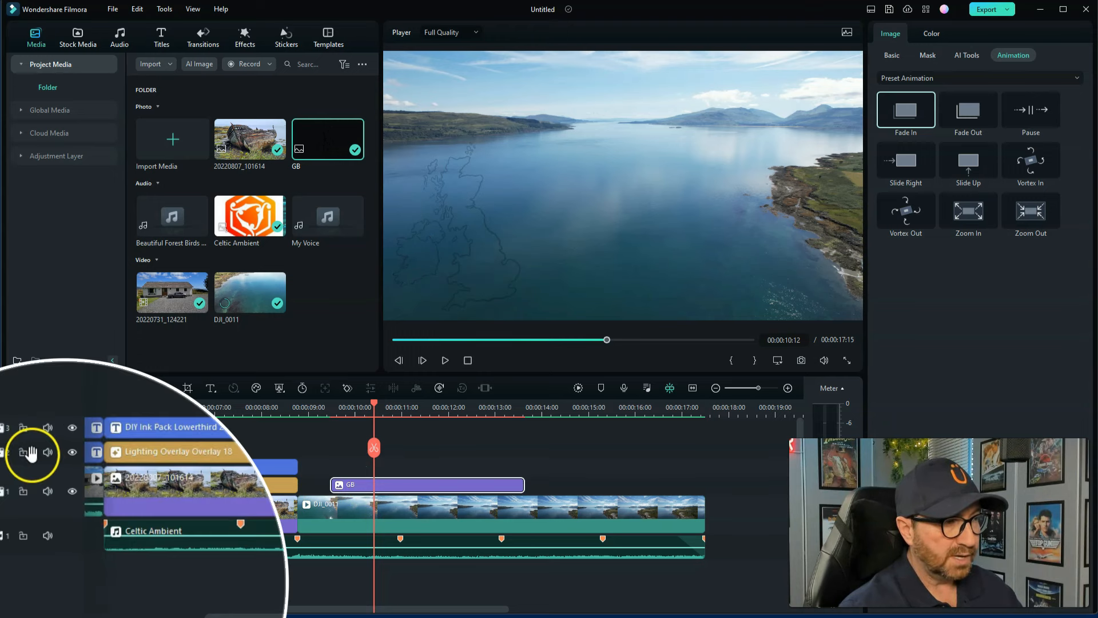
Set the timeline track height to Big to expose the GB clip's animation keyframes
right_click(32, 453)
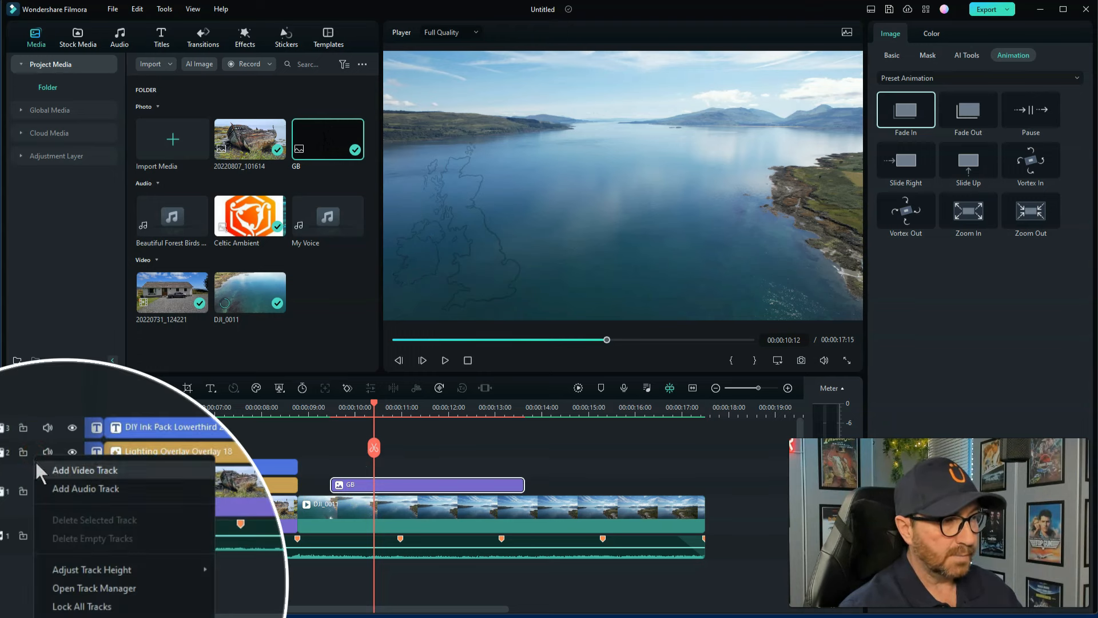
mouse_move(128, 569)
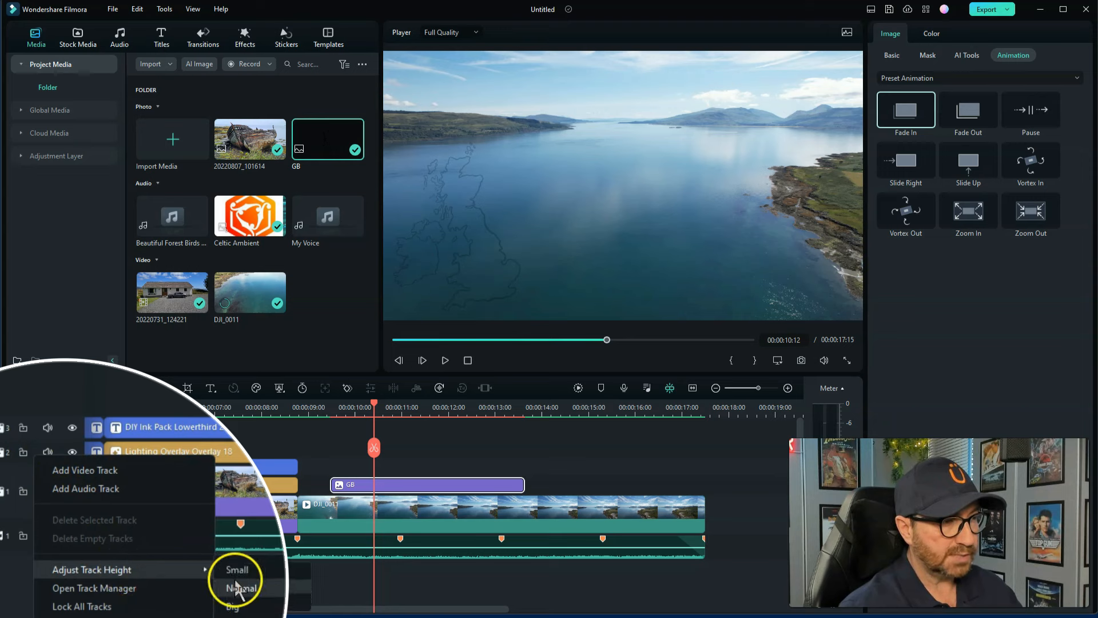
left_click(232, 606)
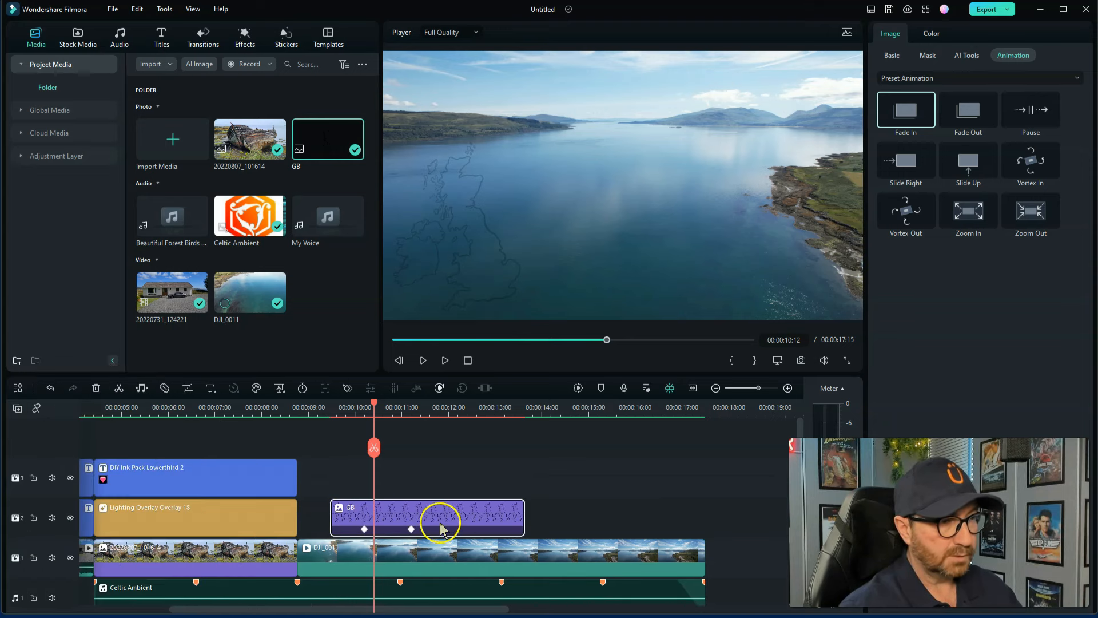
scroll(391, 512, "down", 8)
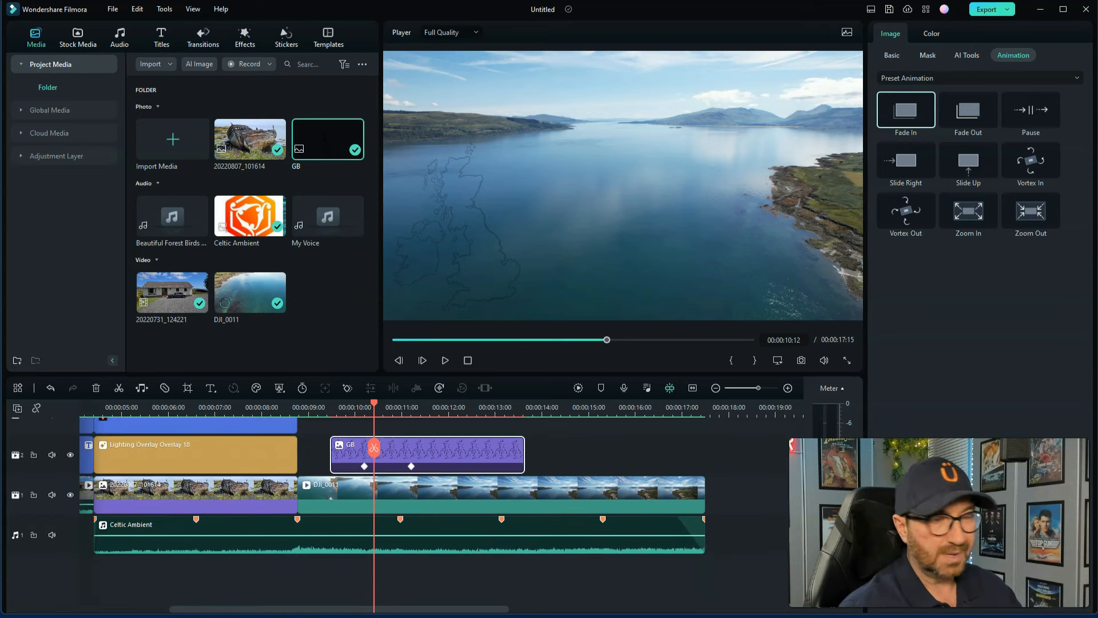
scroll(392, 512, "up", 7)
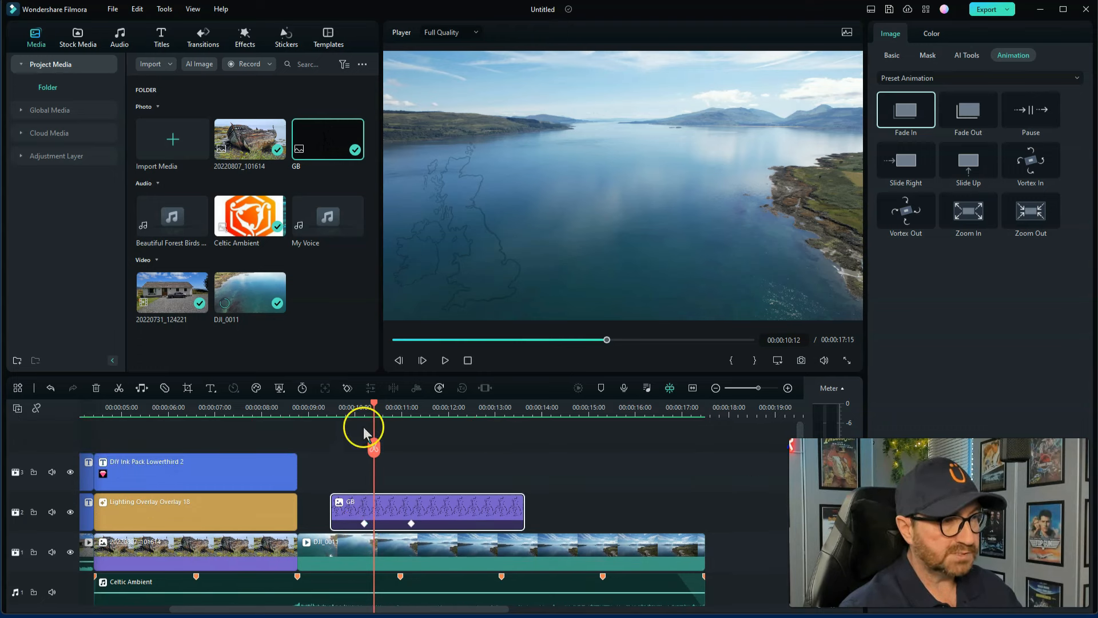
Play the timeline from before the GB clip to preview its fade-in, then stop playback
left_click_drag(374, 407, 286, 418)
left_click(442, 361)
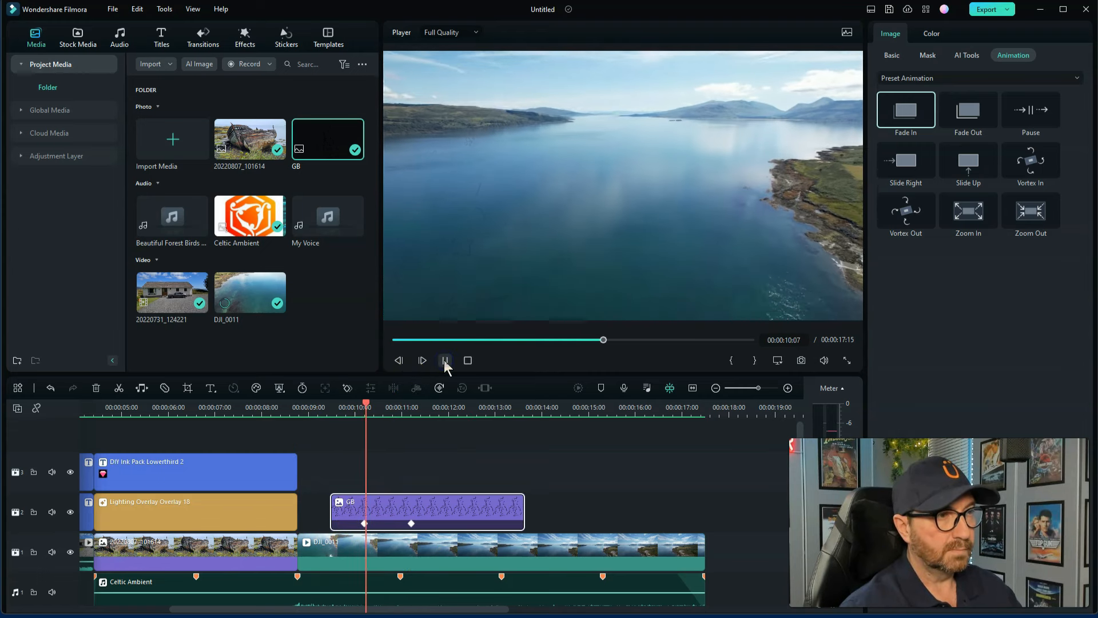
left_click(473, 363)
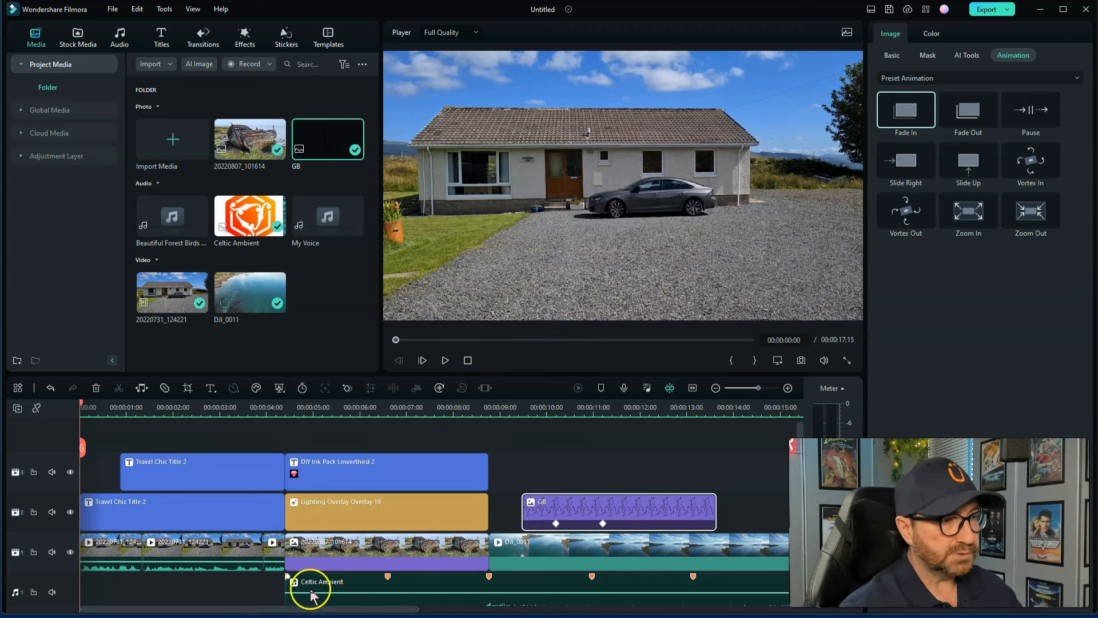
Move the GB clip's fade-in keyframes so the fade starts at the clip's beginning and finishes at about 00:00:10:12
left_click_drag(312, 609, 402, 609)
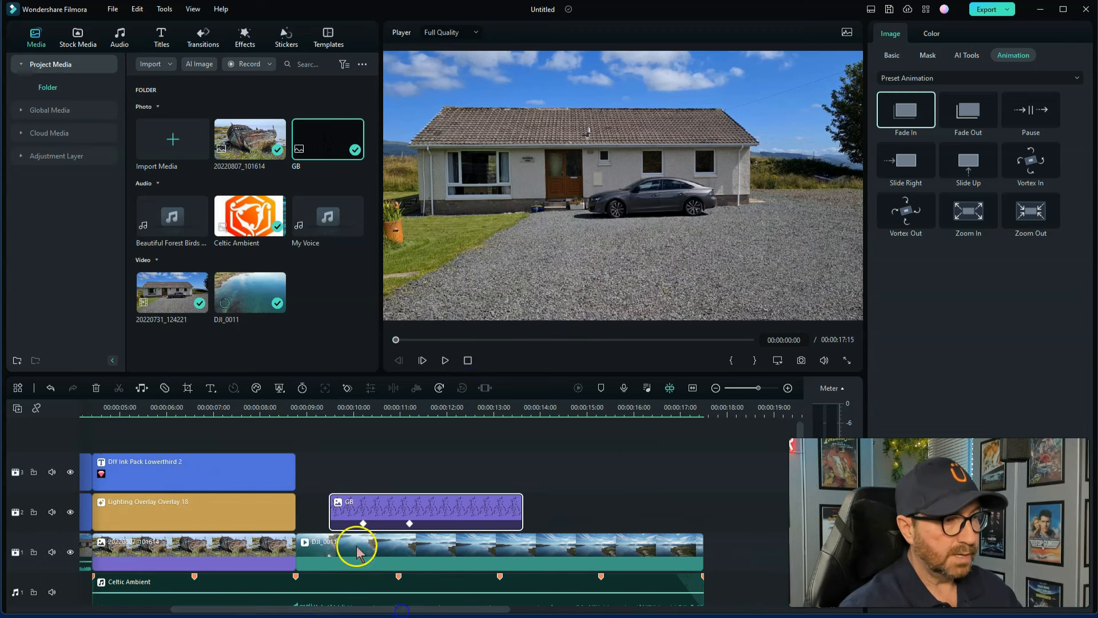
left_click(344, 519)
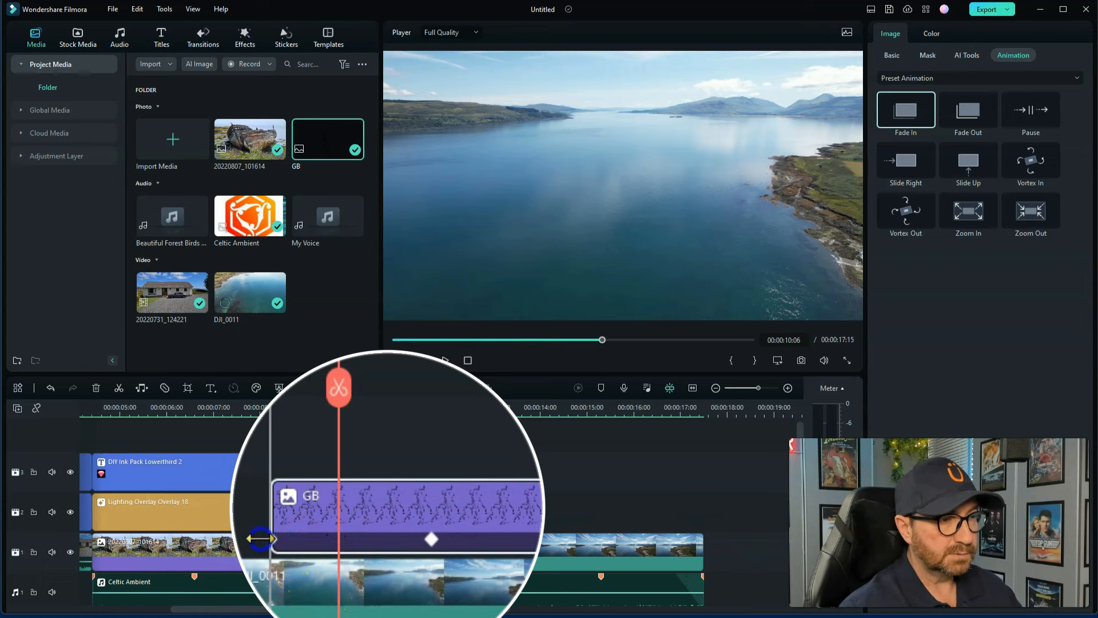
left_click(432, 539)
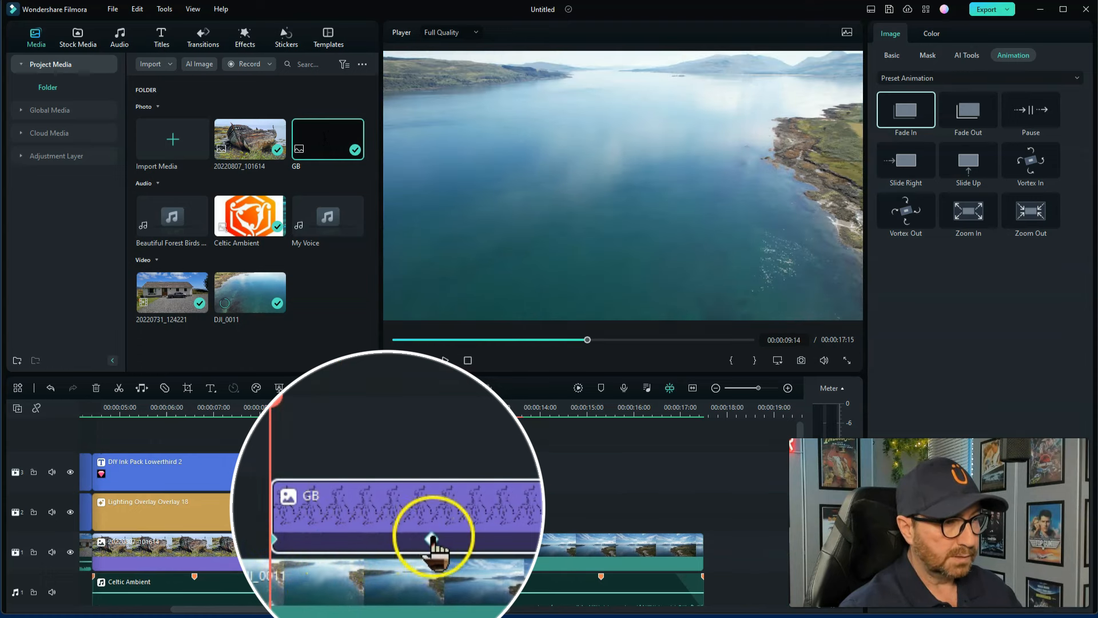
left_click(432, 539)
left_click_drag(360, 540, 358, 540)
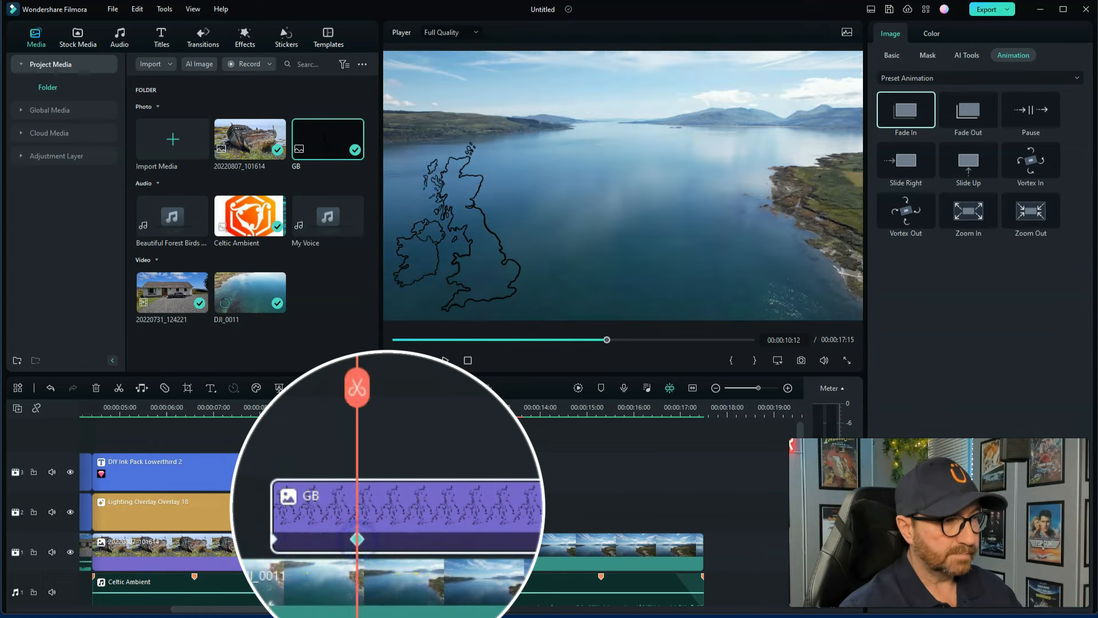
Play the drone clip from about 00:00:09:00 past the GB clip's end to check the adjusted fade-in
left_click(309, 414)
key("space")
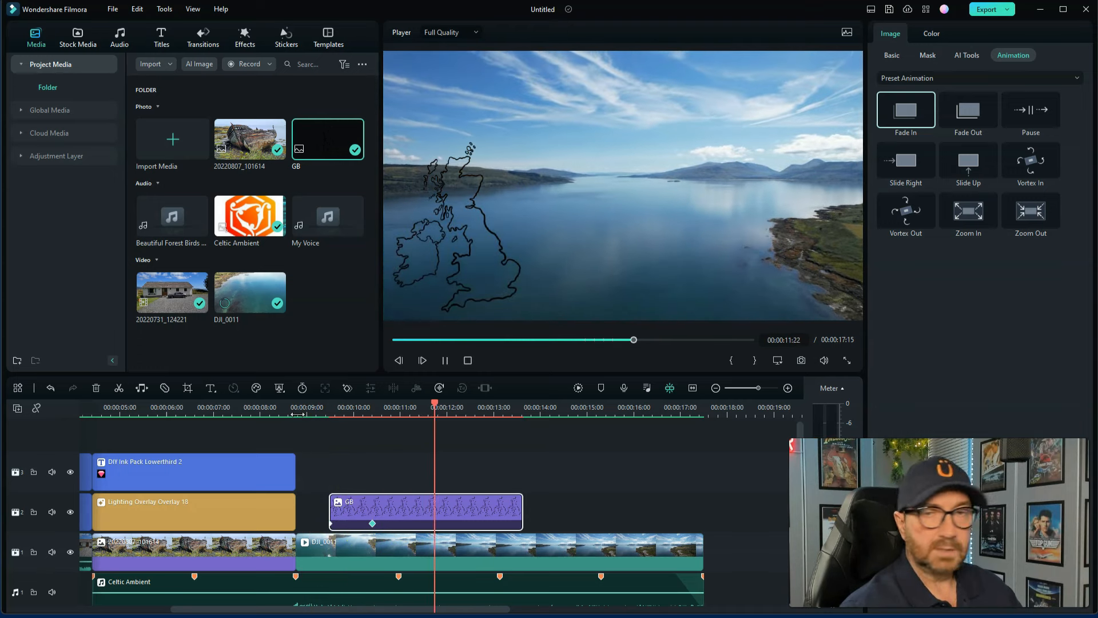
key("space")
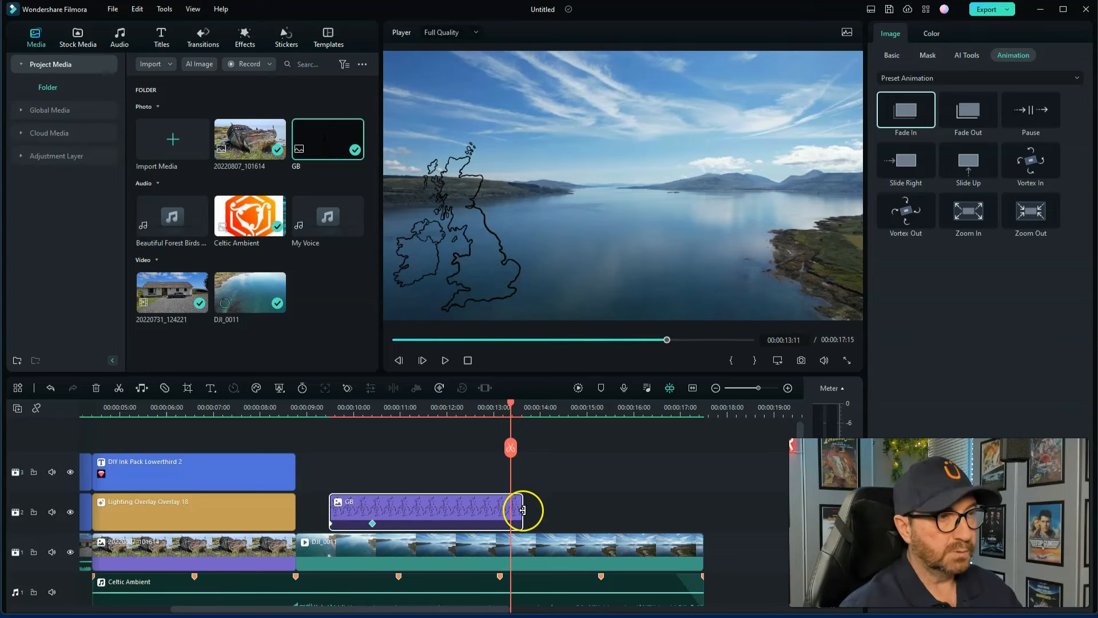
key("space")
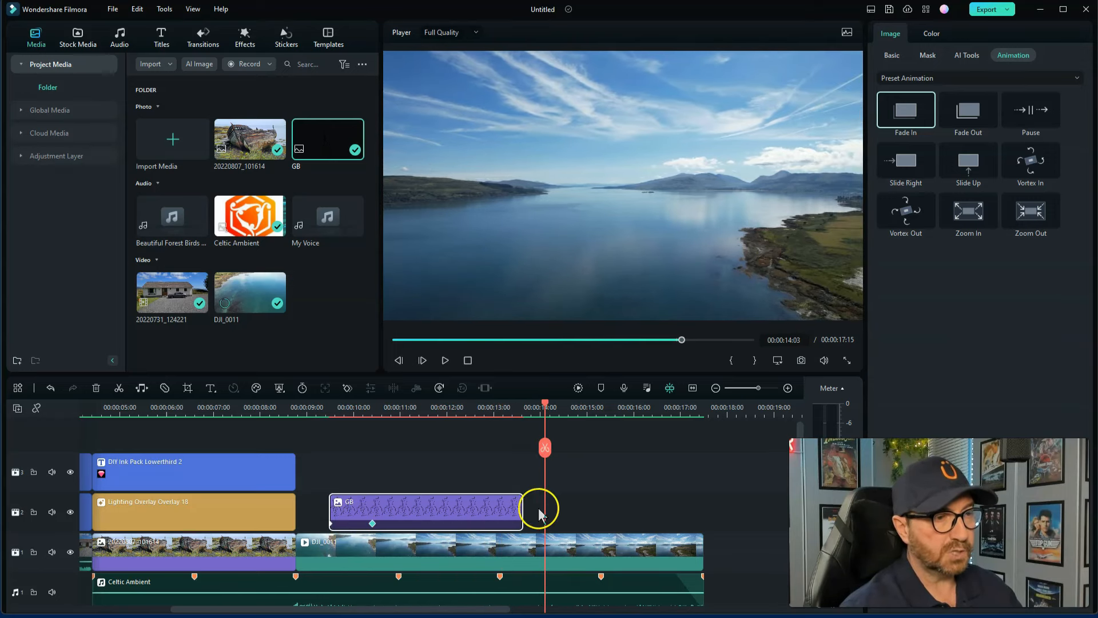
Extend the GB clip to about 00:00:13:29 and add a Fade Out preset with its last keyframe at the clip's end
mouse_move(519, 510)
left_mouse_down()
mouse_move(547, 510)
mouse_move(537, 511)
left_mouse_up()
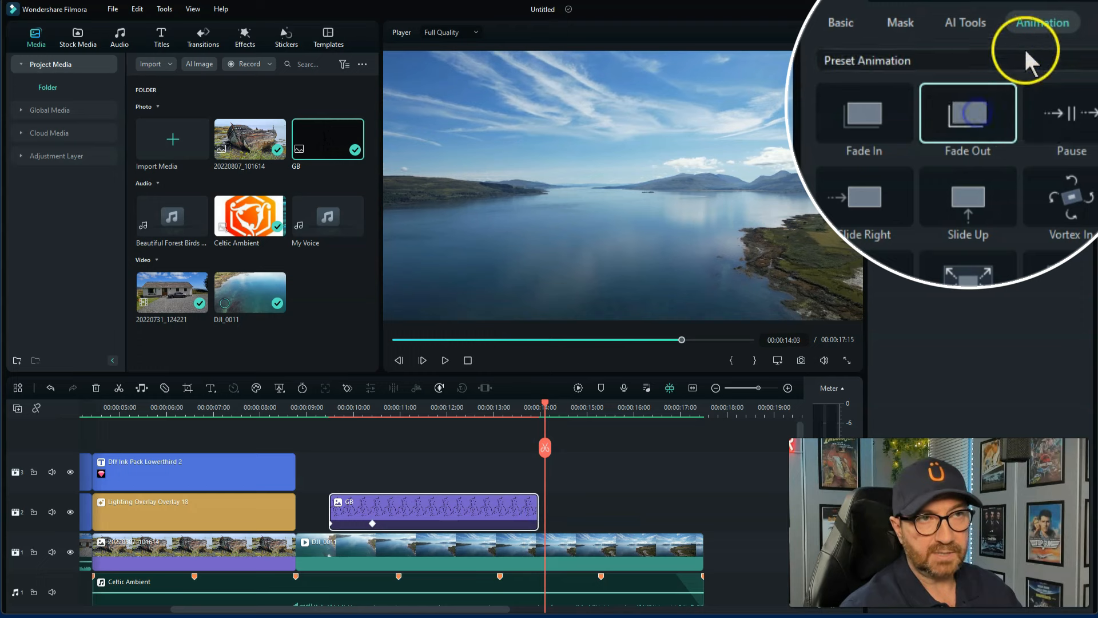
left_click_drag(950, 132, 517, 523)
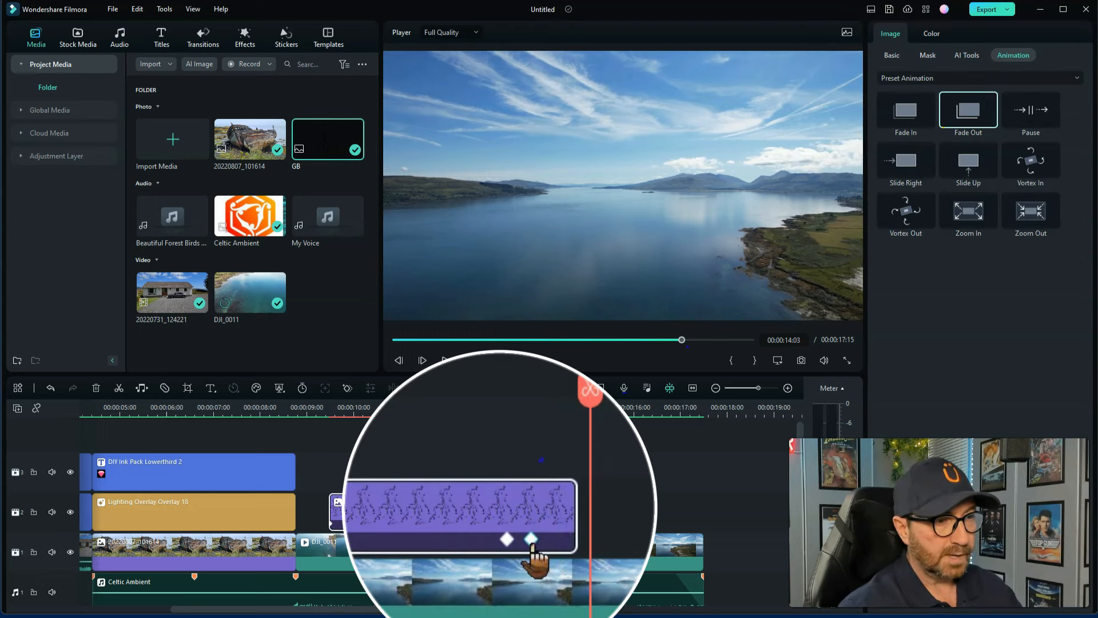
left_click(531, 540)
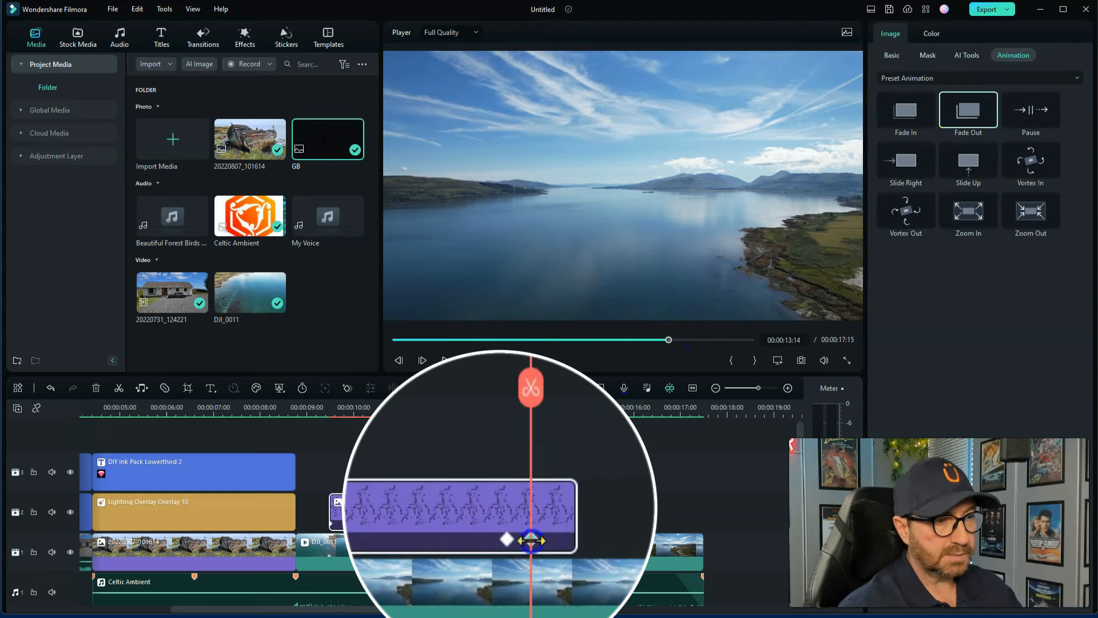
left_click(575, 539)
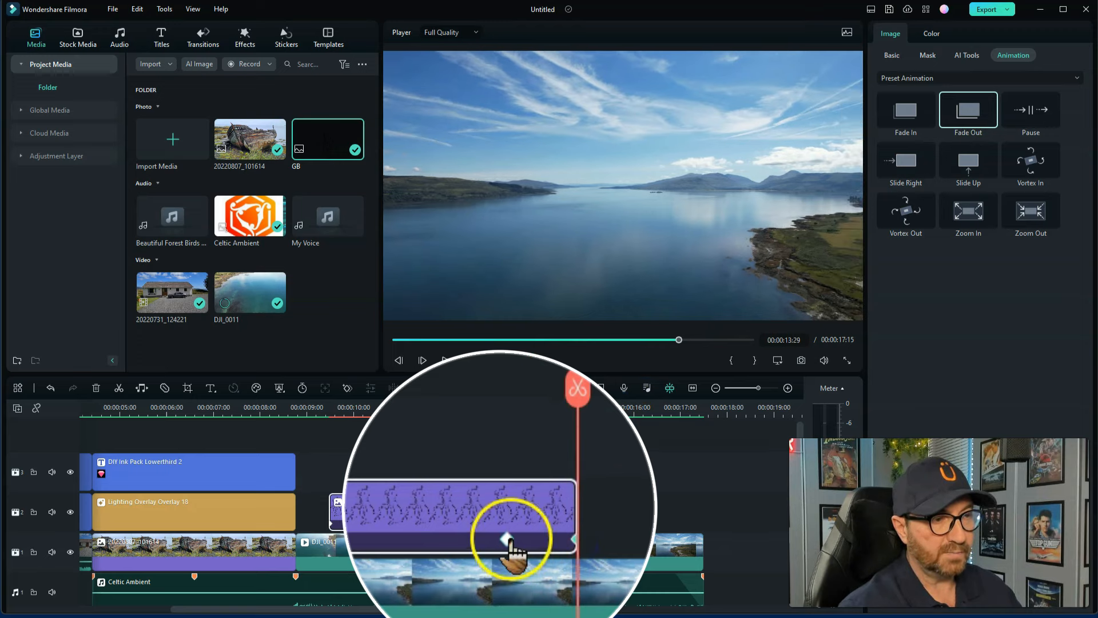
Preview the GB map's fade-in and fade-out from about 00:00:09:03 and return the playhead to 00:00:09:26
left_click(312, 424)
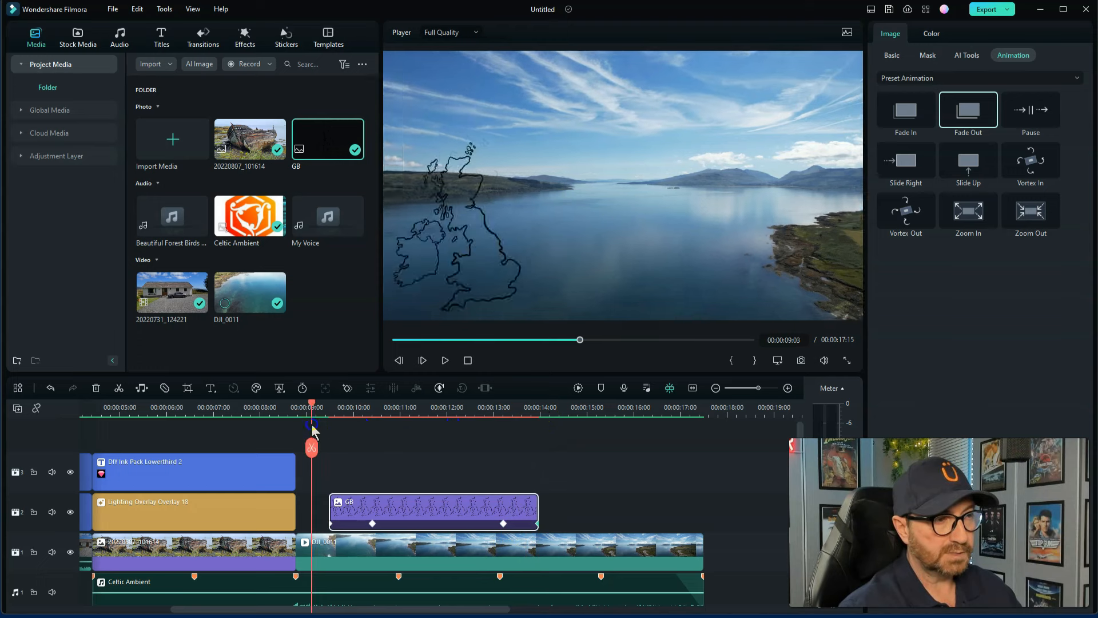
key("space")
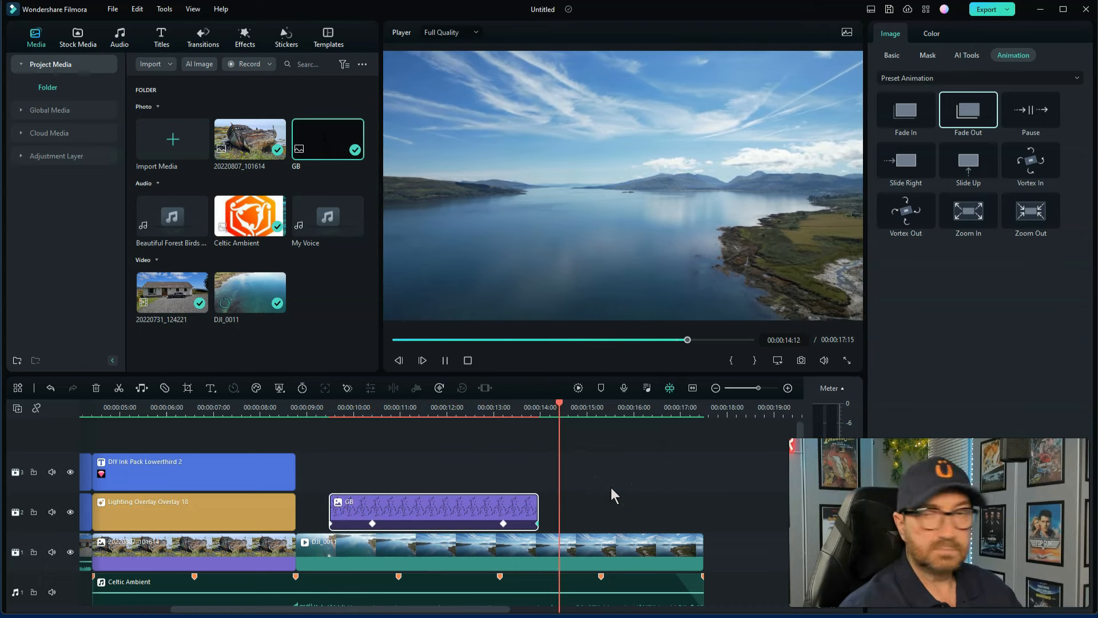
left_click_drag(575, 411, 348, 444)
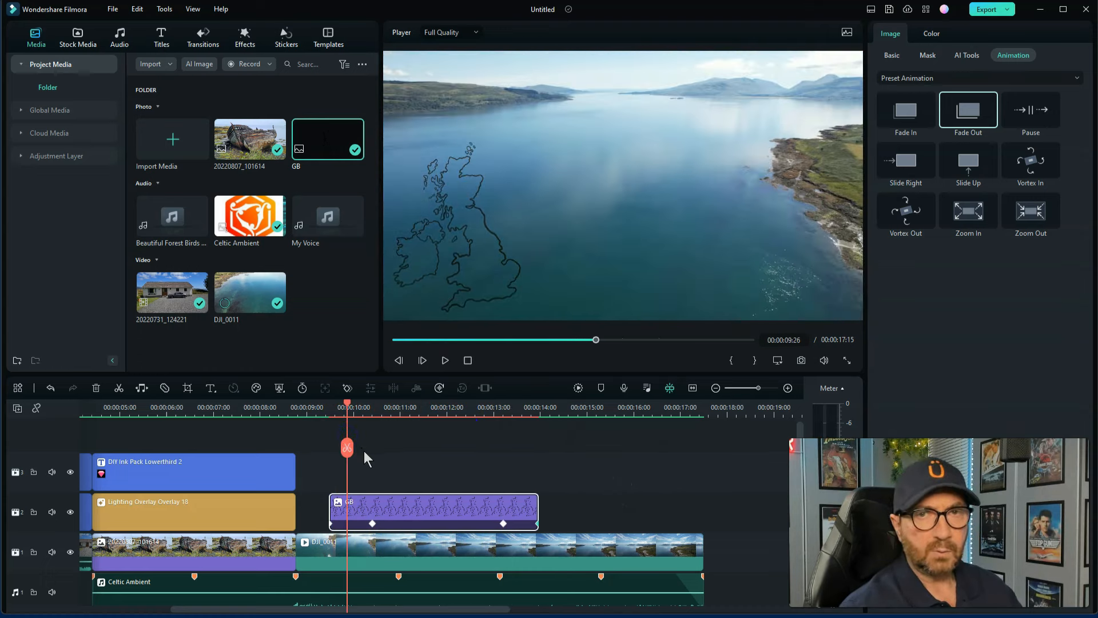
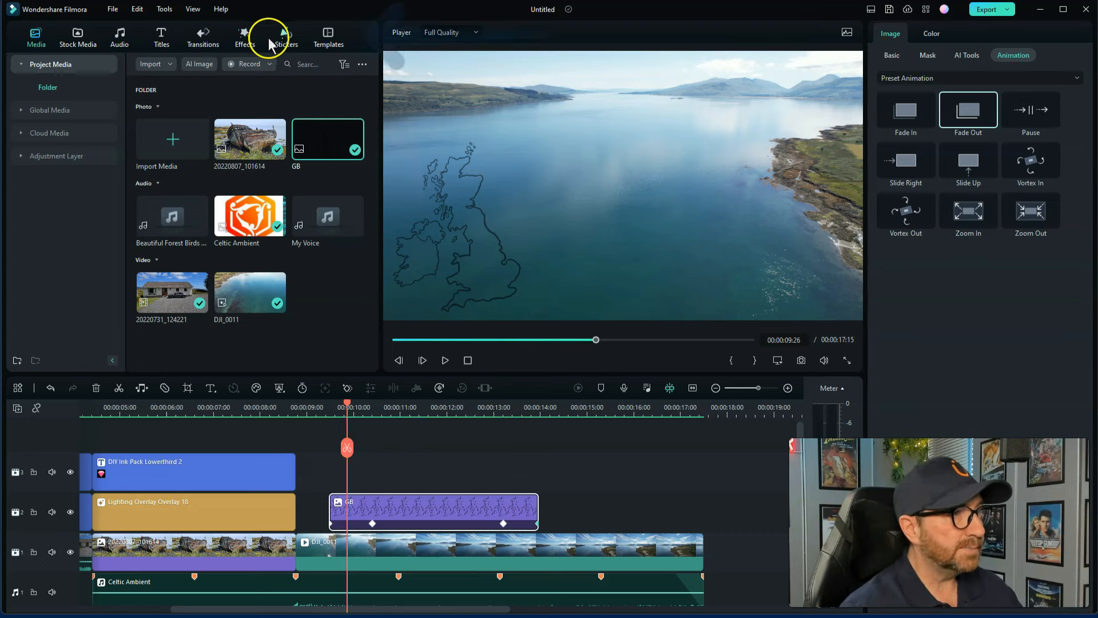
Search the stickers for "location" and add the red-and-white Position Landmark pin to track 3, trimmed to match the GB clip
left_click(285, 44)
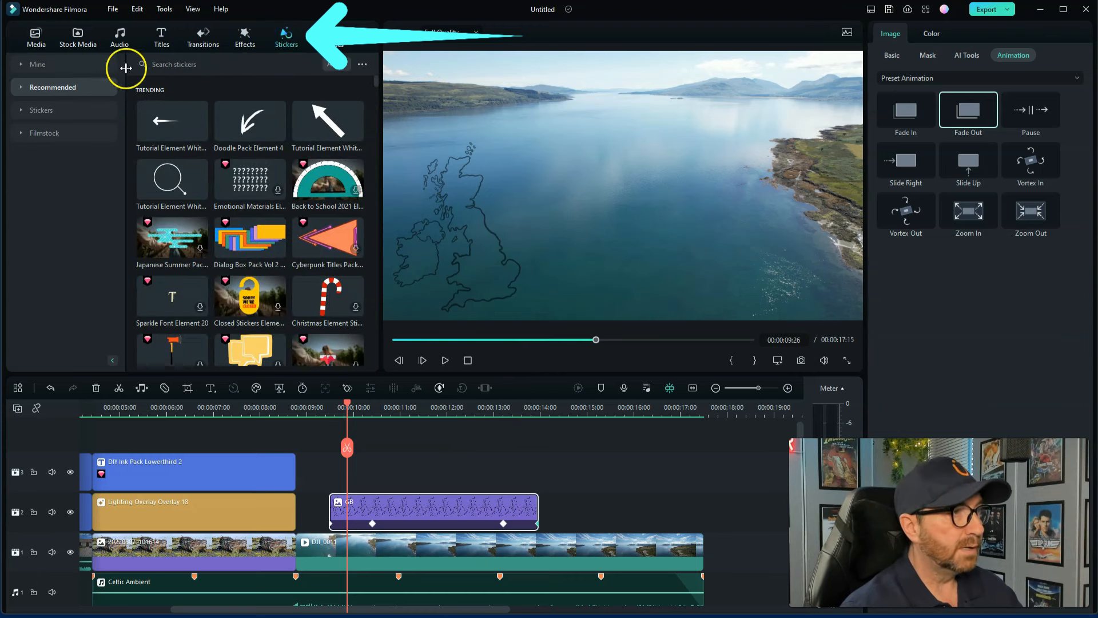
left_click(82, 65)
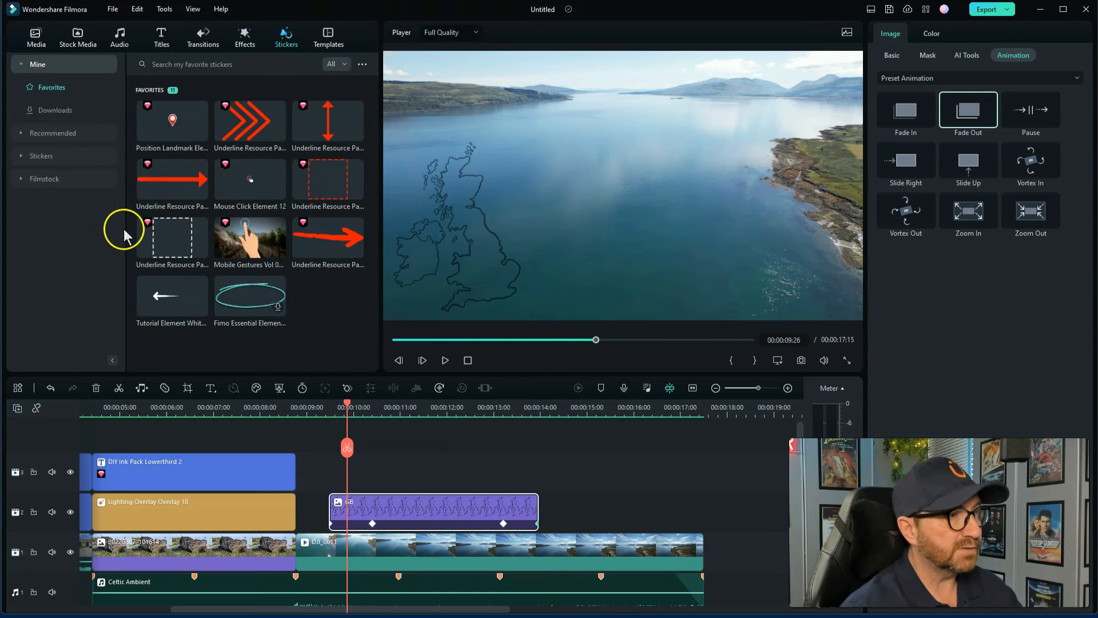
left_click(63, 138)
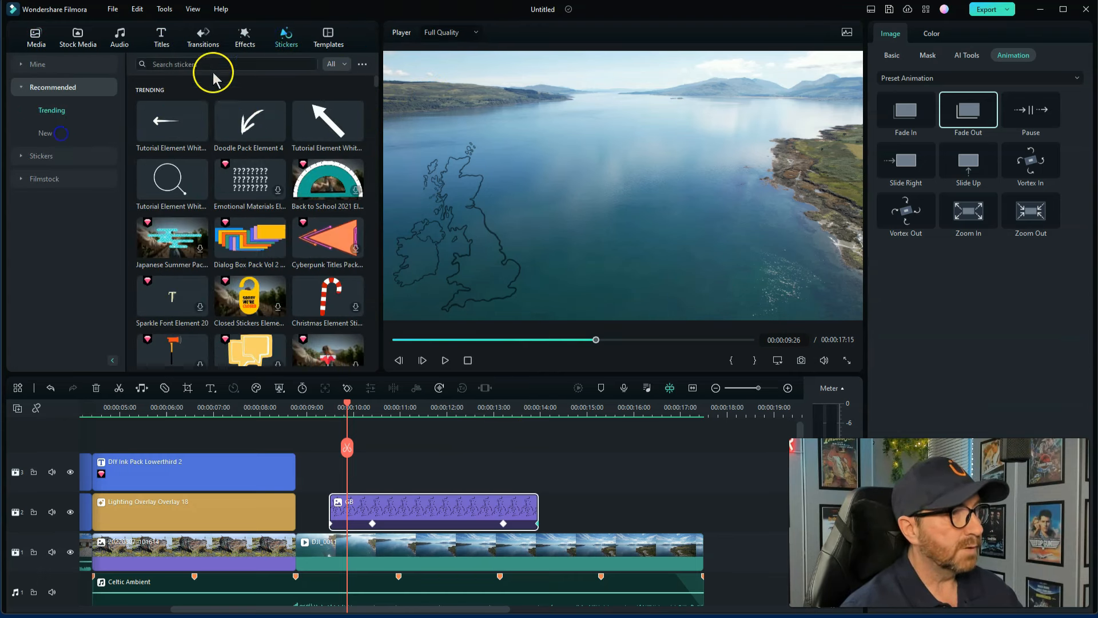
left_click(209, 64)
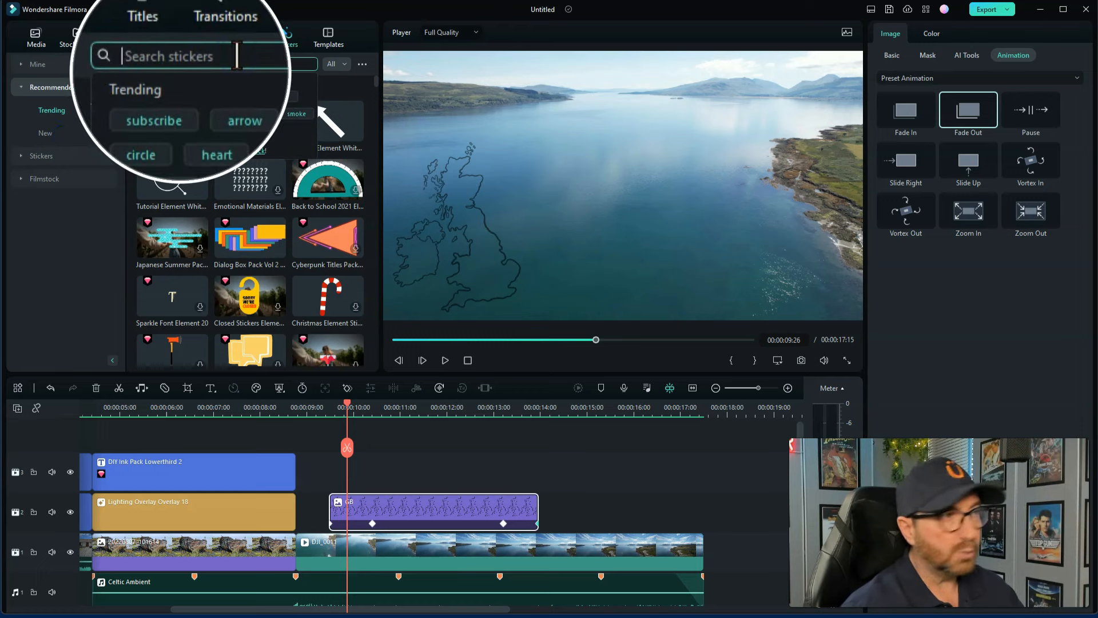
type("loca")
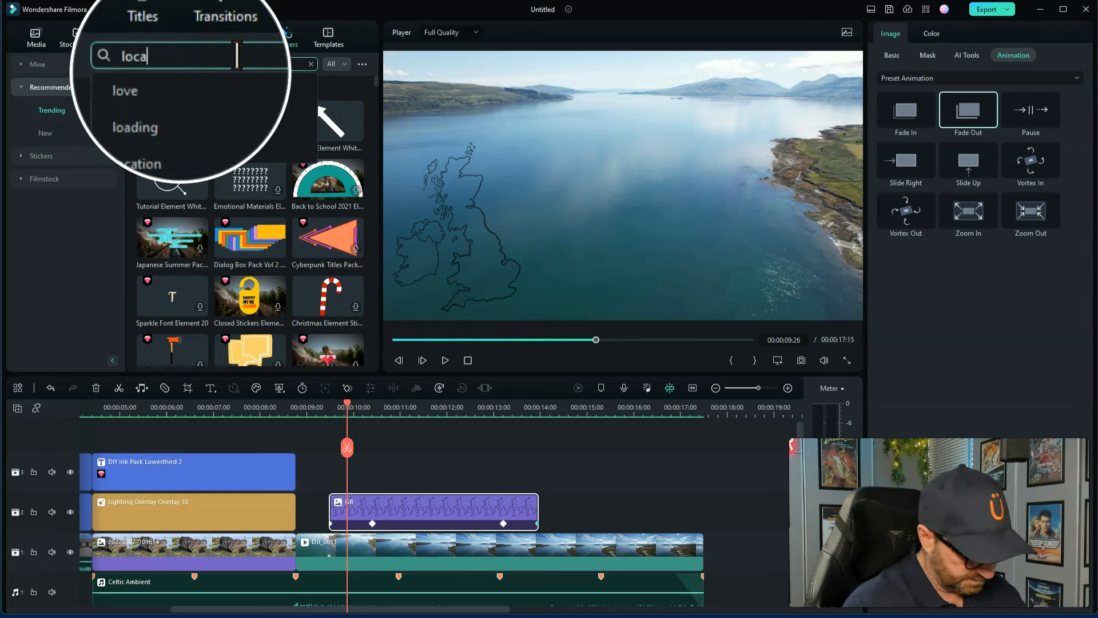
type("tion")
key("Return")
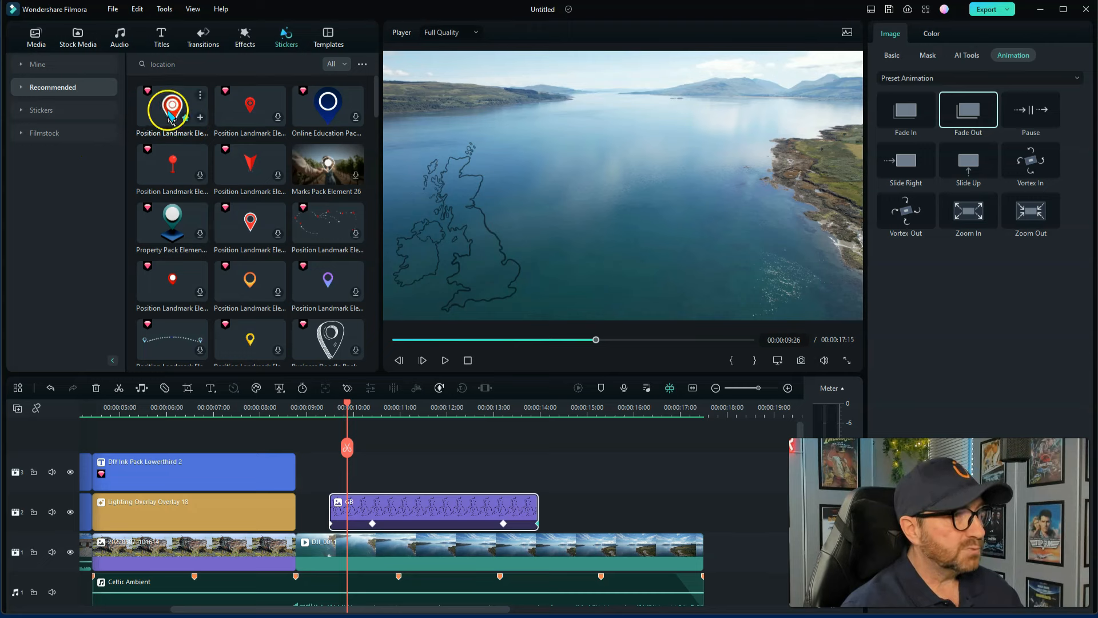
left_click_drag(169, 111, 355, 482)
left_click_drag(561, 474, 538, 485)
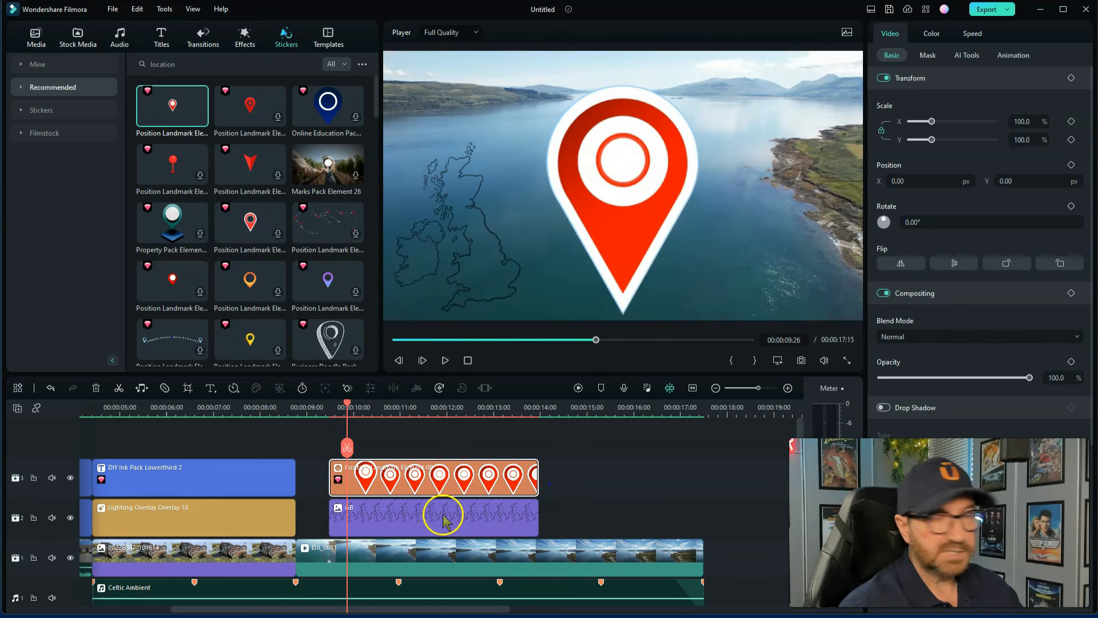
Scale the pin sticker to about 16.1% and place it over Scotland's west coast at about X -722.73, Y 40.10
left_click(625, 170)
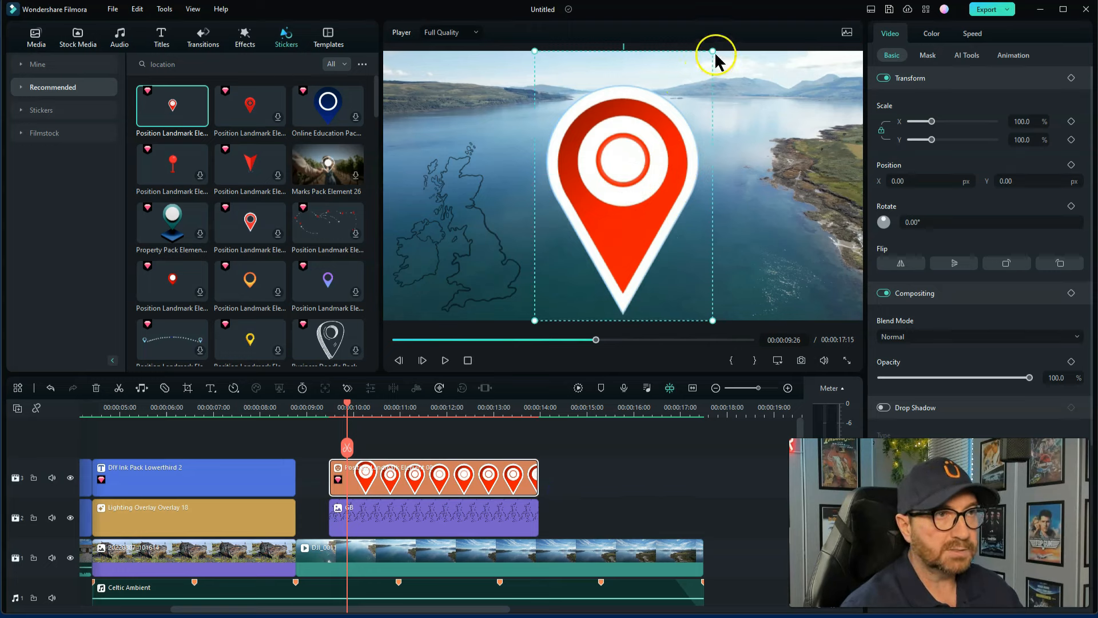
left_click_drag(713, 52, 447, 185)
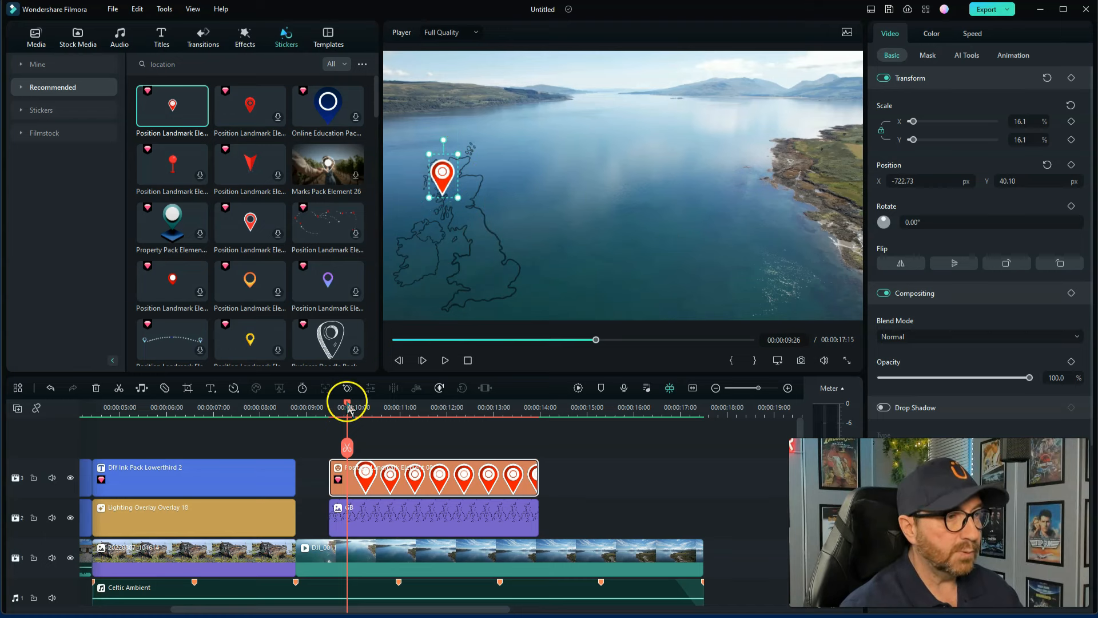
Preview the pin sticker with the GB map's fades, replaying the section from about 00:00:08:25
left_click_drag(349, 408, 252, 423)
key("space")
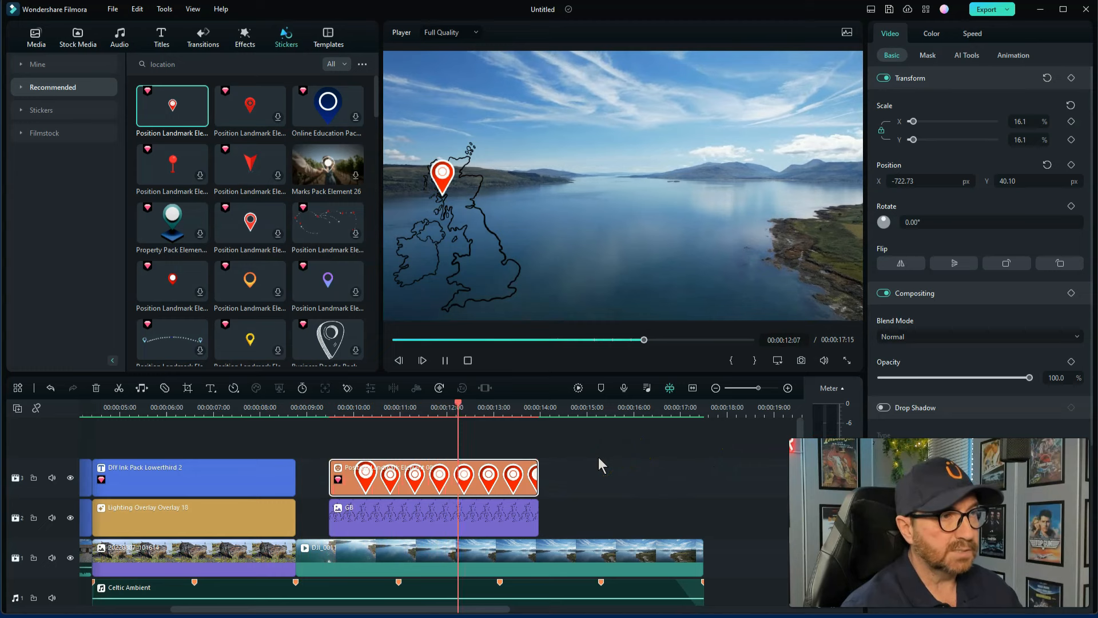
left_click(506, 470)
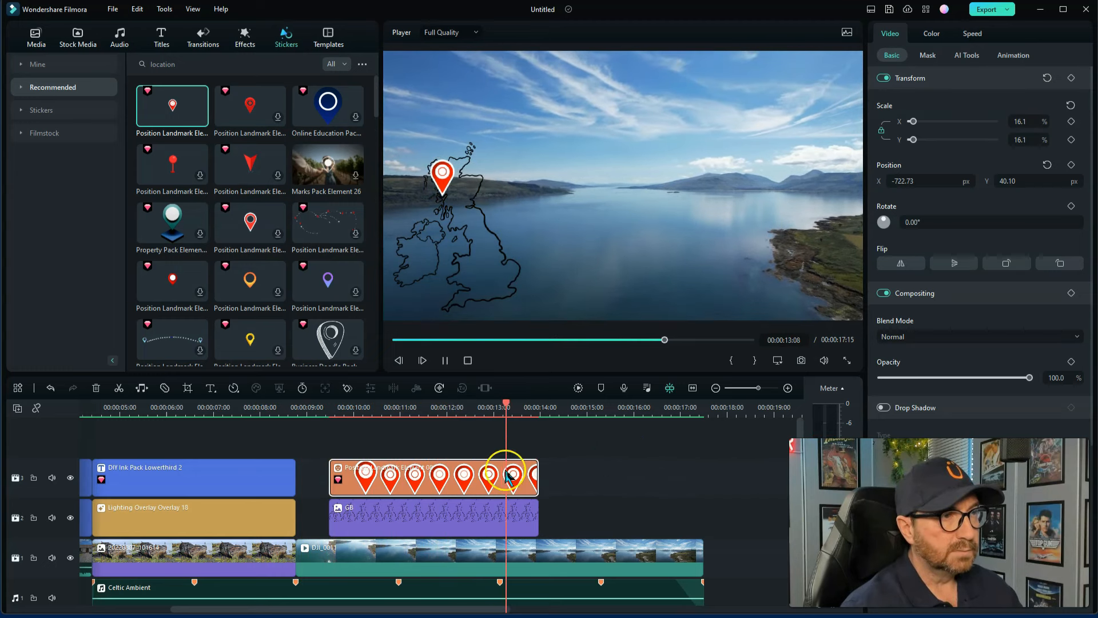
left_click(299, 406)
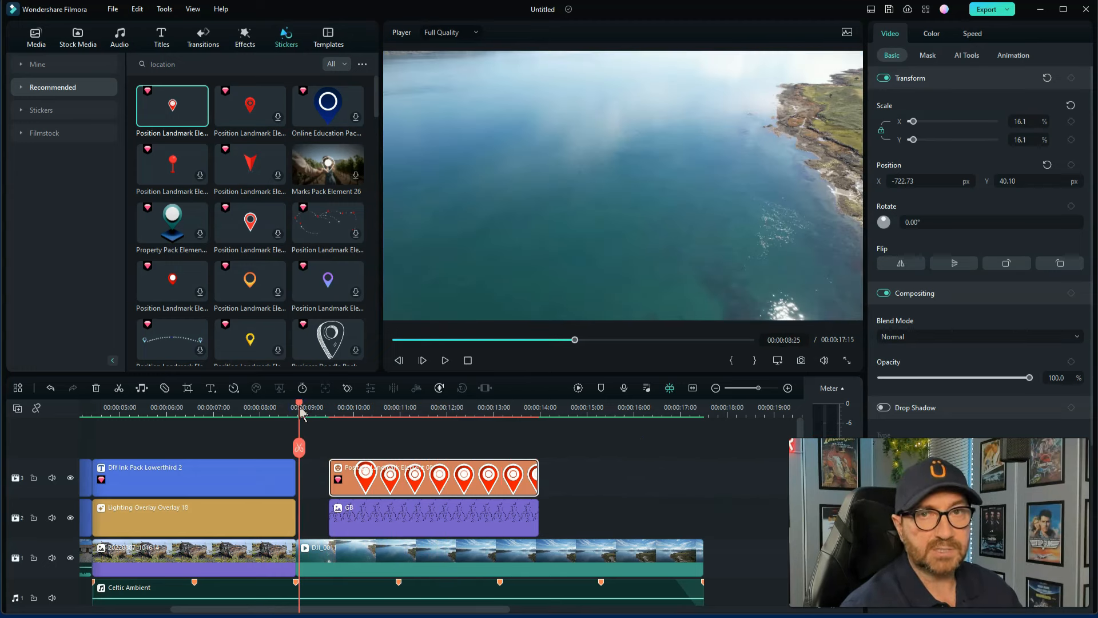
key("space")
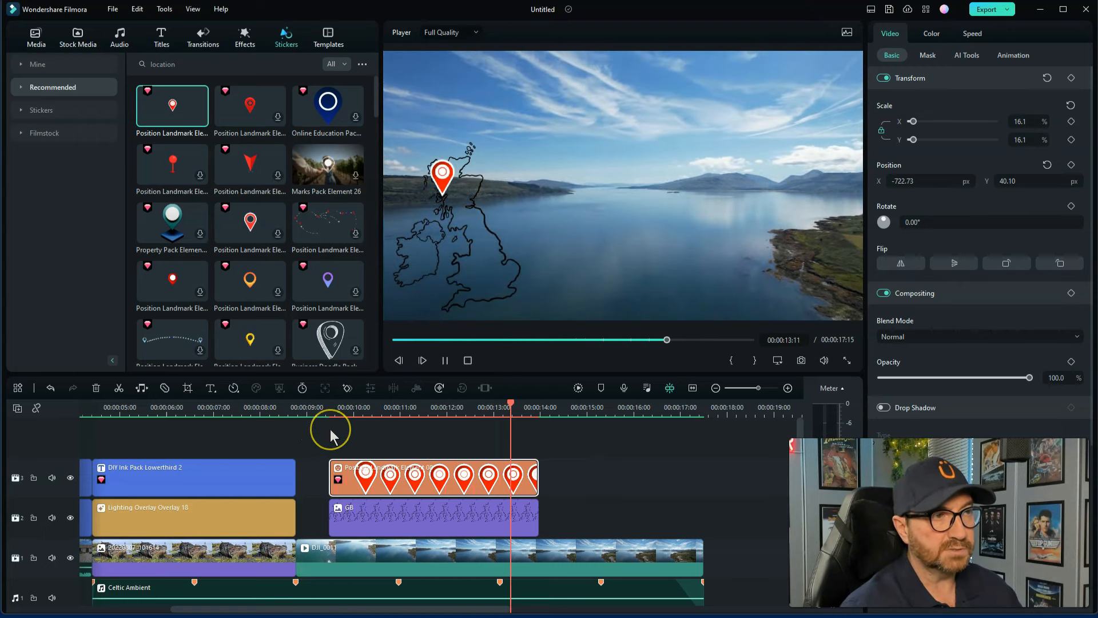
key("space")
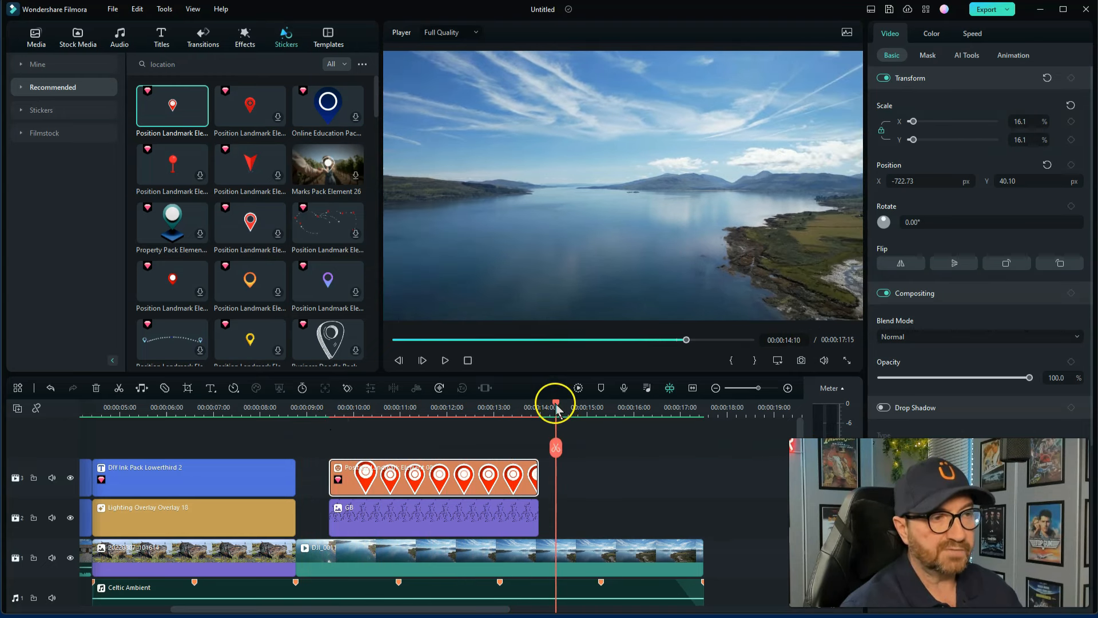
Apply the Fade Out preset animation to the pin sticker from 00:00:12:27, with its last keyframe at the sticker's end
left_click_drag(555, 407, 489, 407)
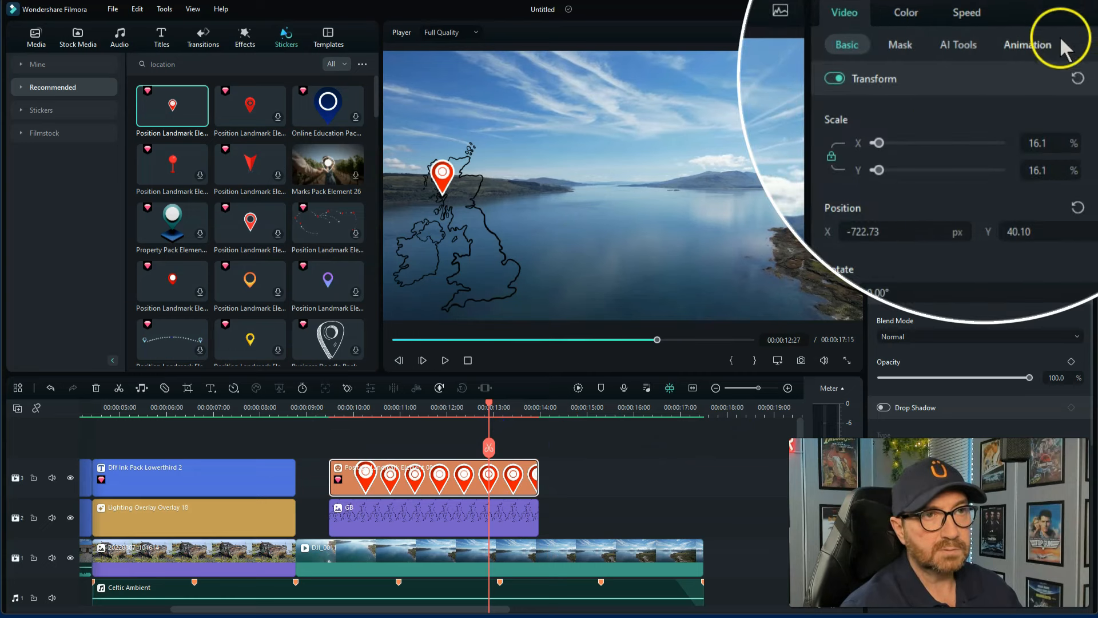
left_click(1038, 47)
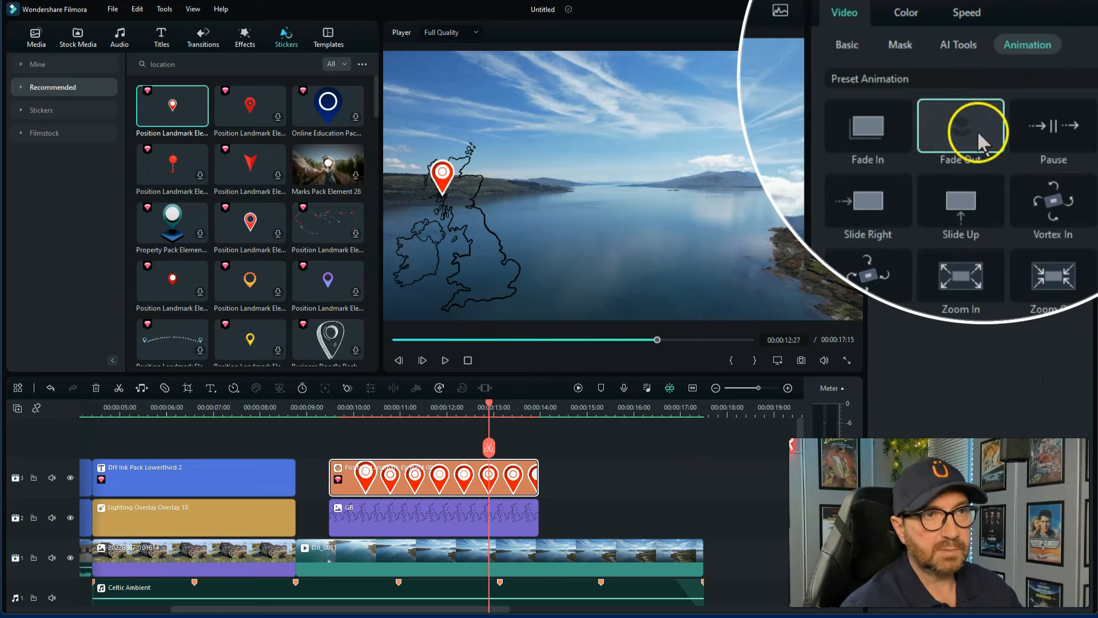
left_click_drag(962, 139, 540, 489)
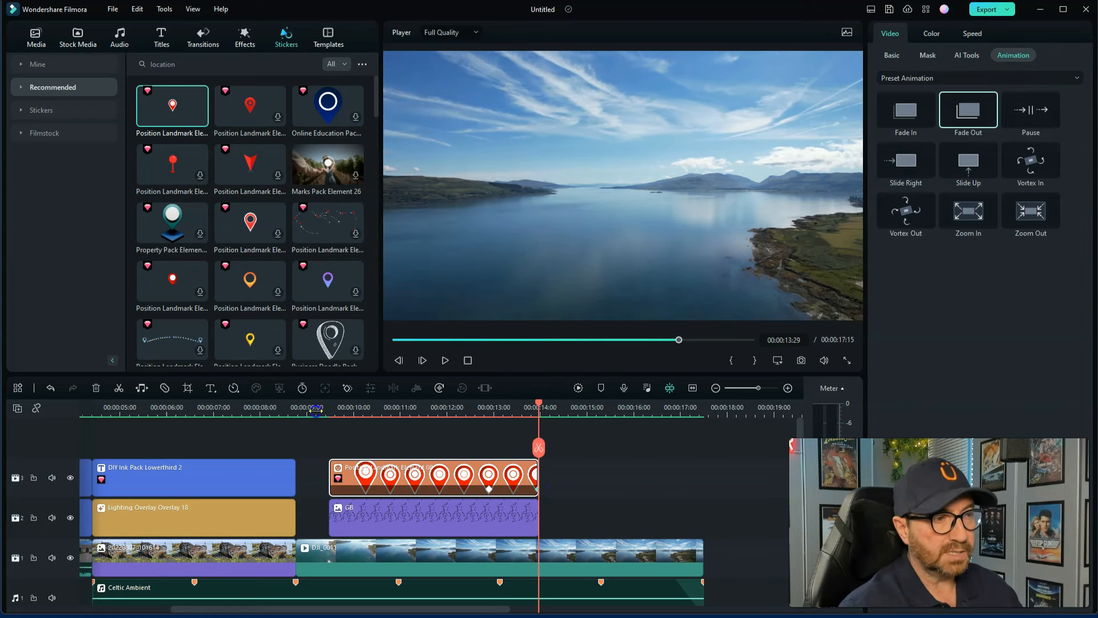
Preview the pin and GB map fading out together over the drone clip
left_click(315, 410)
key("space")
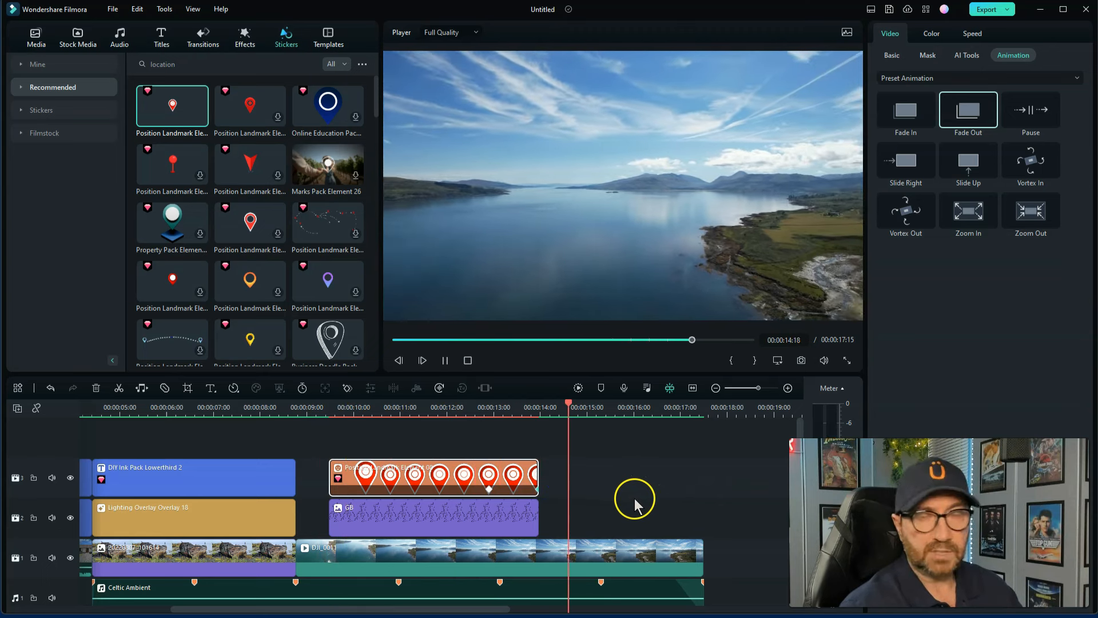
key("space")
Place the playhead at the pin sticker's end, 00:00:13:29, and search the recommended titles for "callout 6"
left_click_drag(586, 408, 538, 413)
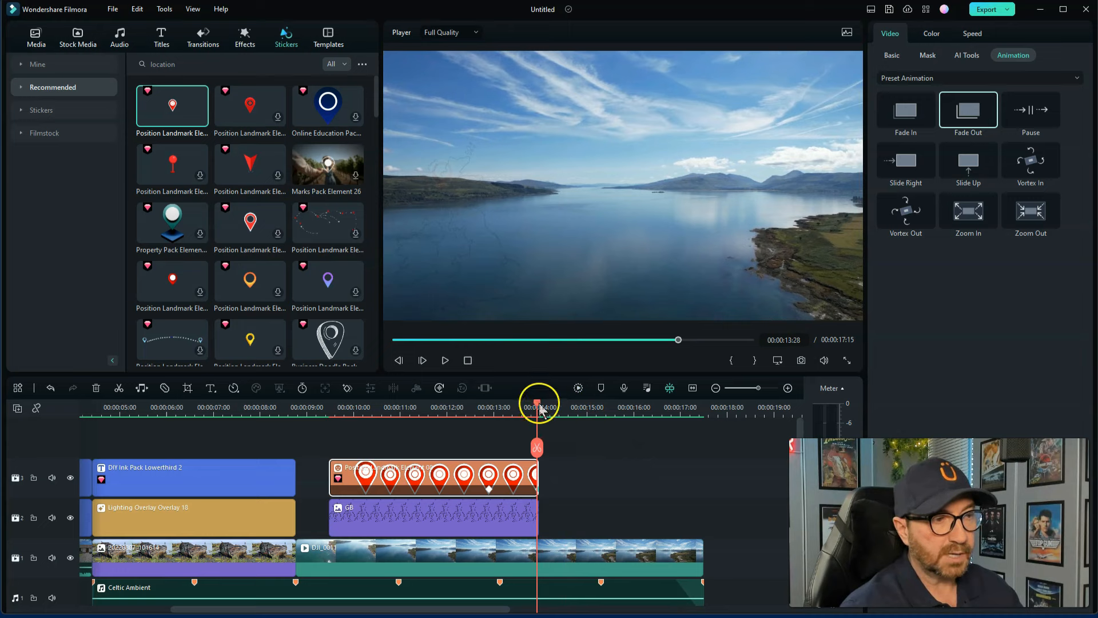
left_click(540, 407)
key("Left")
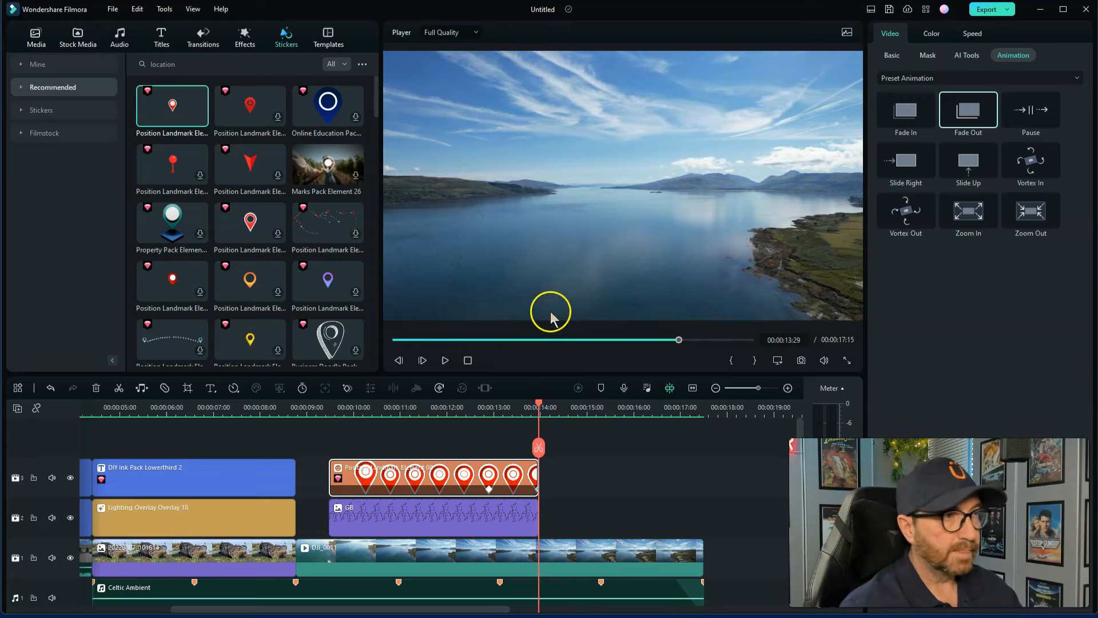
left_click(162, 39)
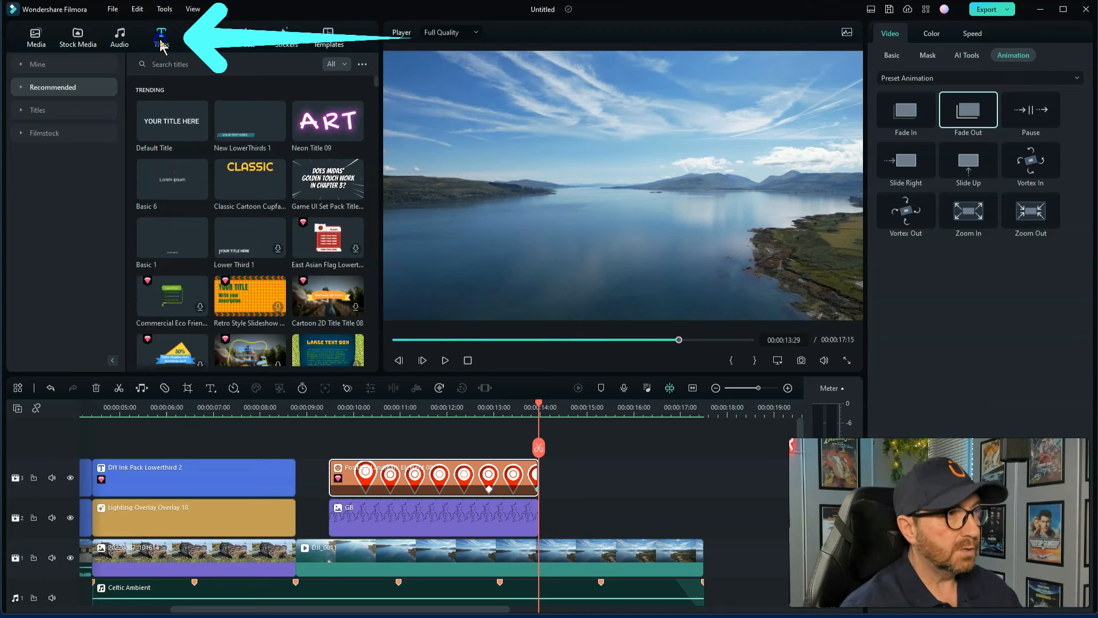
left_click(66, 65)
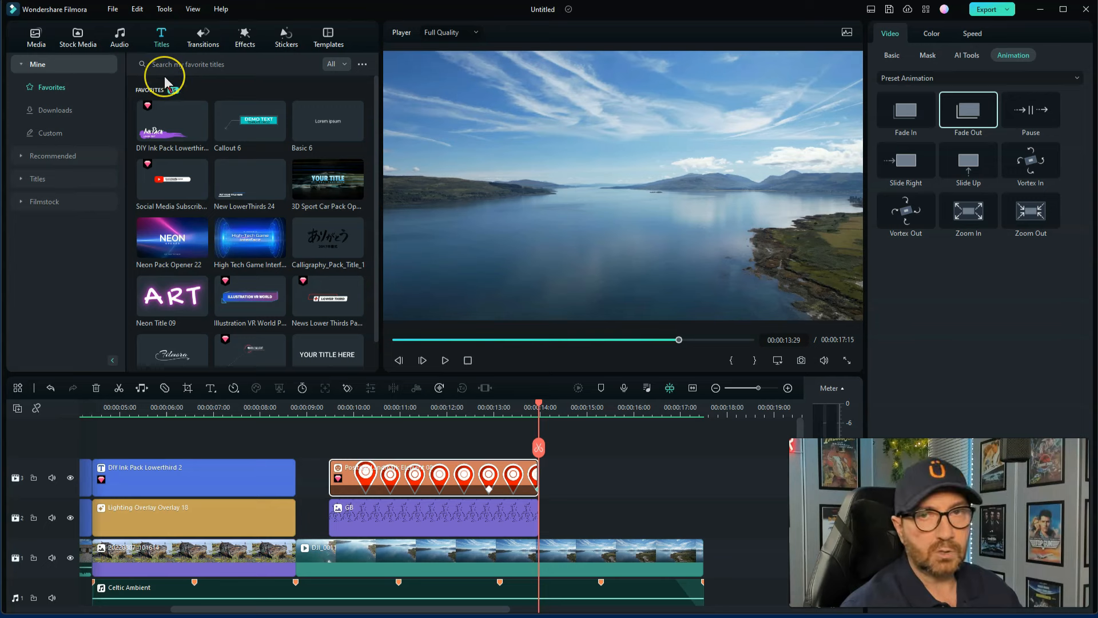
mouse_move(258, 136)
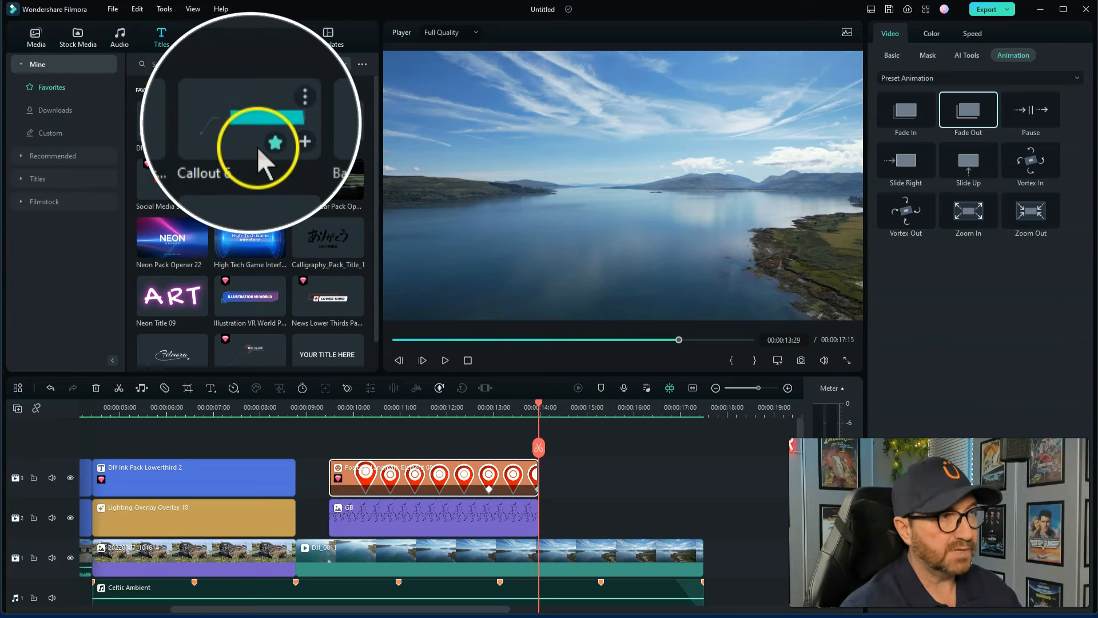
left_click(54, 155)
left_click(171, 60)
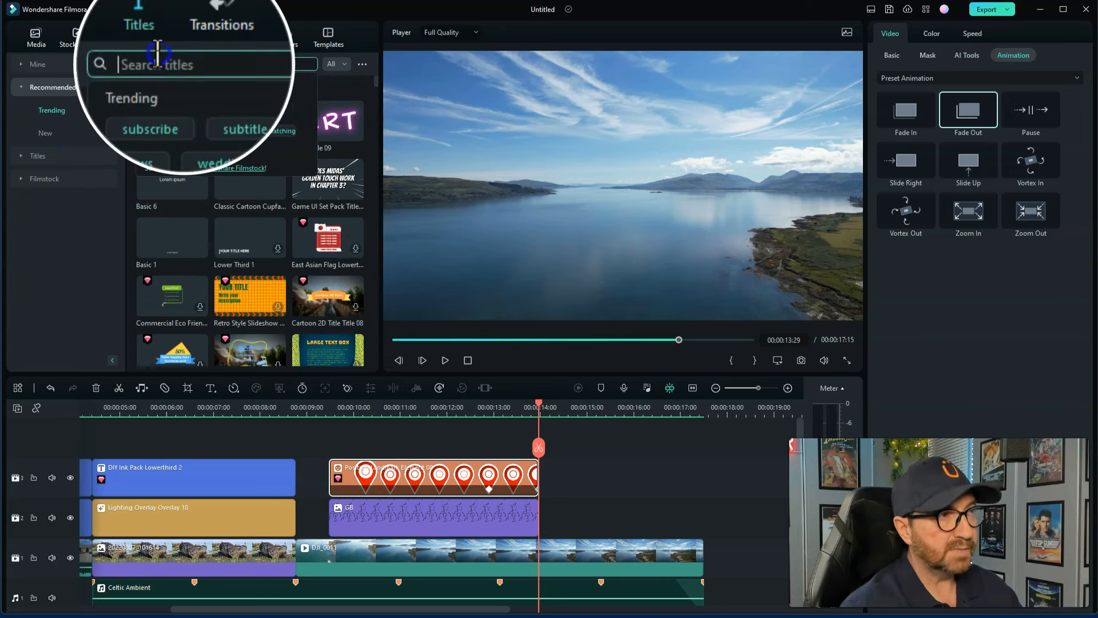
type("callout 6")
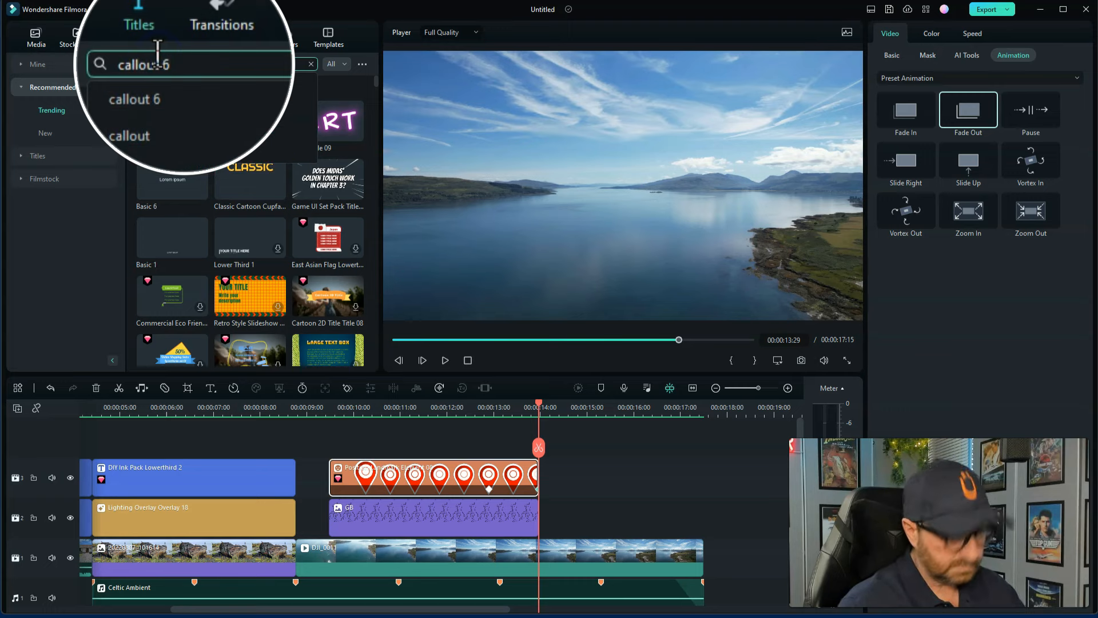
key("Return")
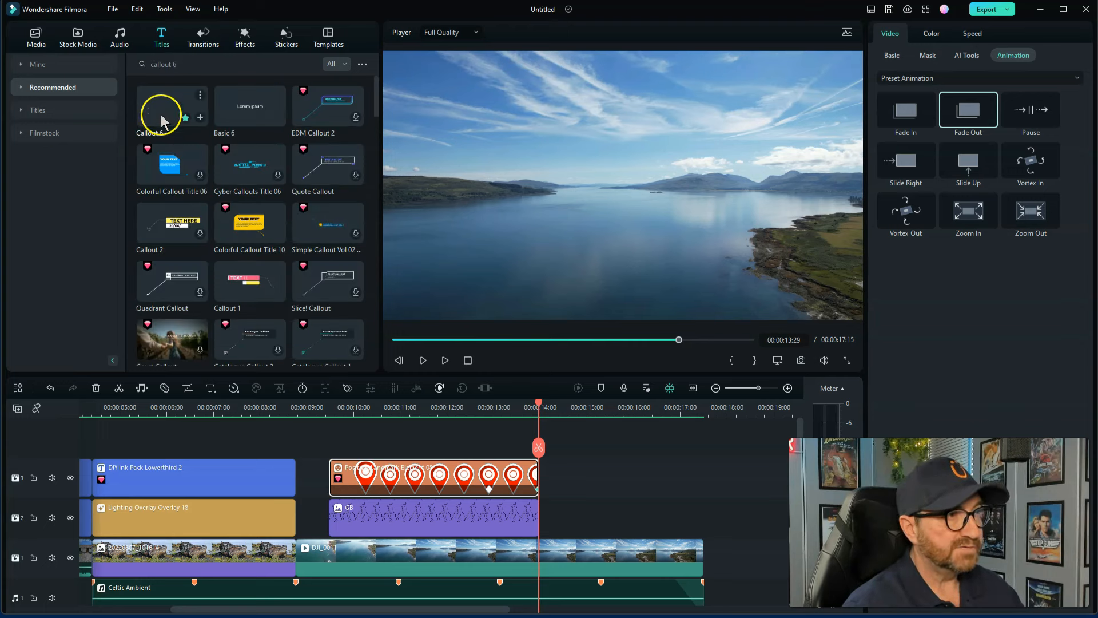
Add the Callout 6 title to track 2 directly after the GB clip and trim it to end with the drone clip
left_click_drag(162, 121, 557, 509)
left_click(614, 499)
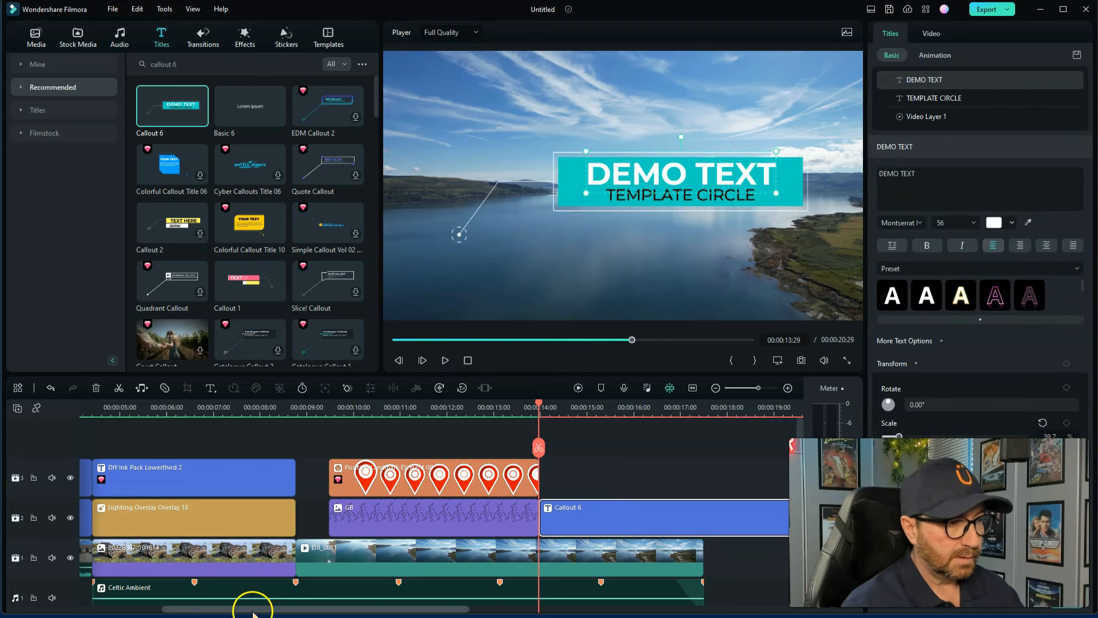
left_click_drag(252, 611, 335, 611)
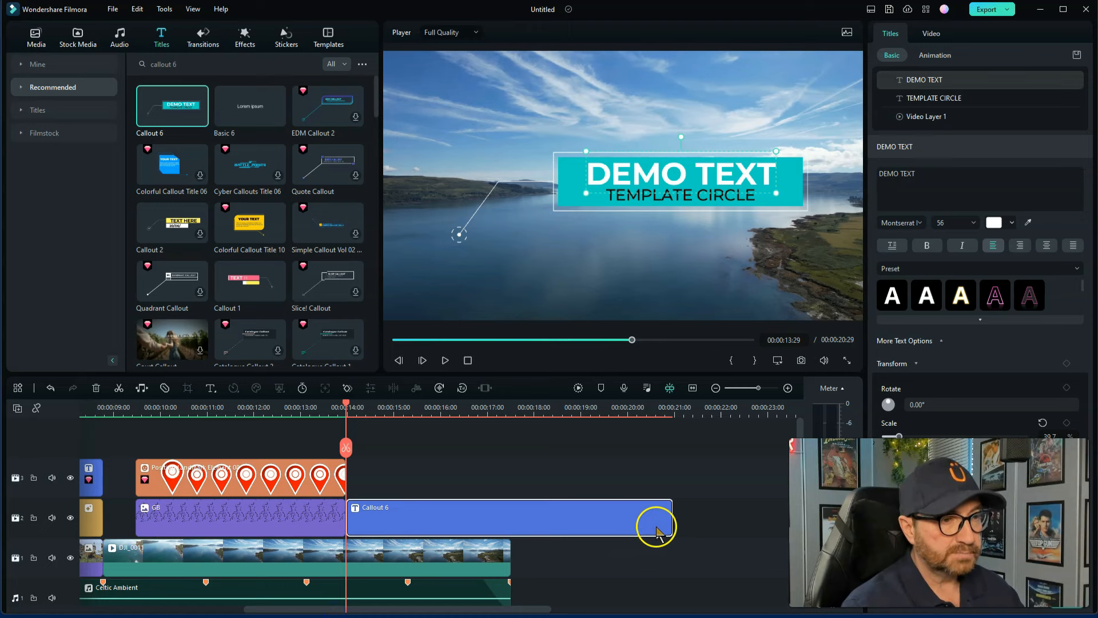
left_click_drag(669, 519, 510, 520)
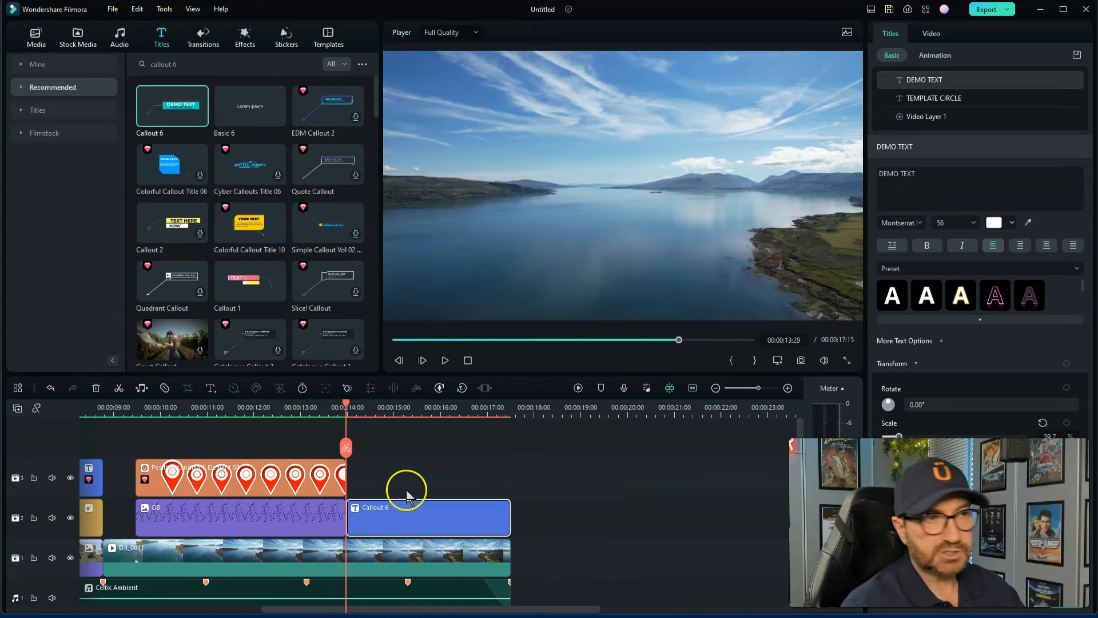
Preview the Callout 6 title over the drone clip and return the playhead to about 00:00:14:10
left_click(267, 407)
key("space")
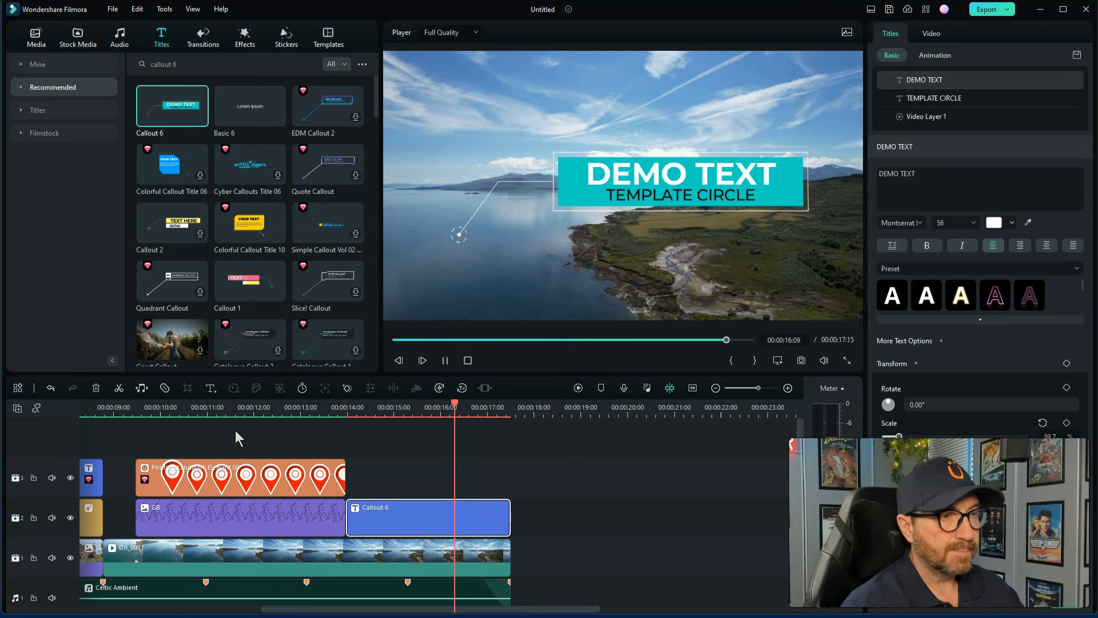
key("space")
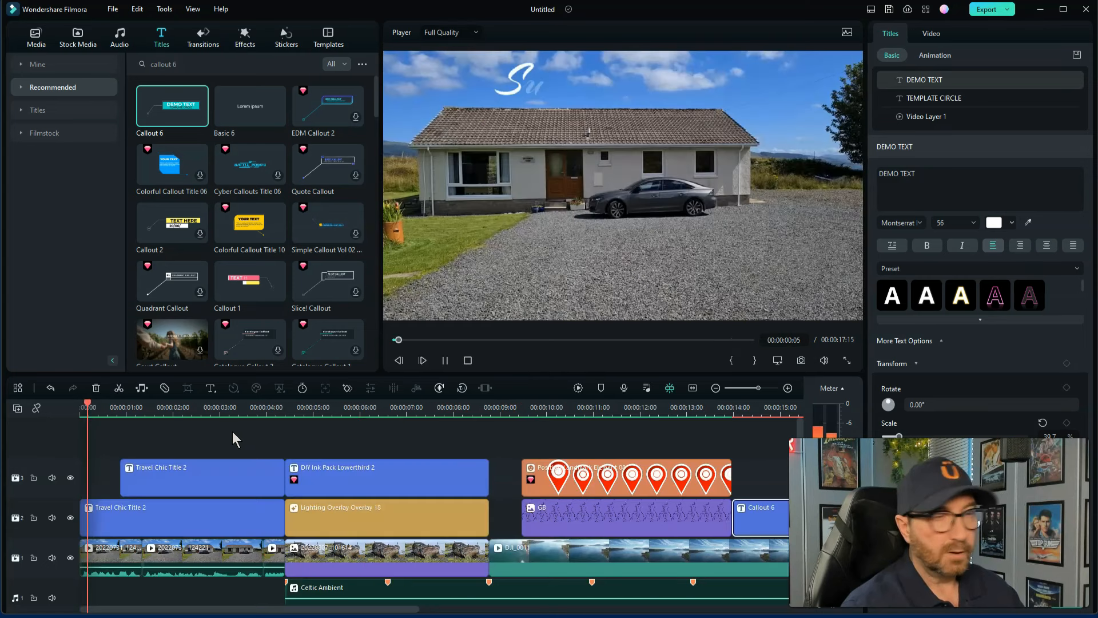
left_click_drag(187, 609, 368, 605)
left_click(361, 409)
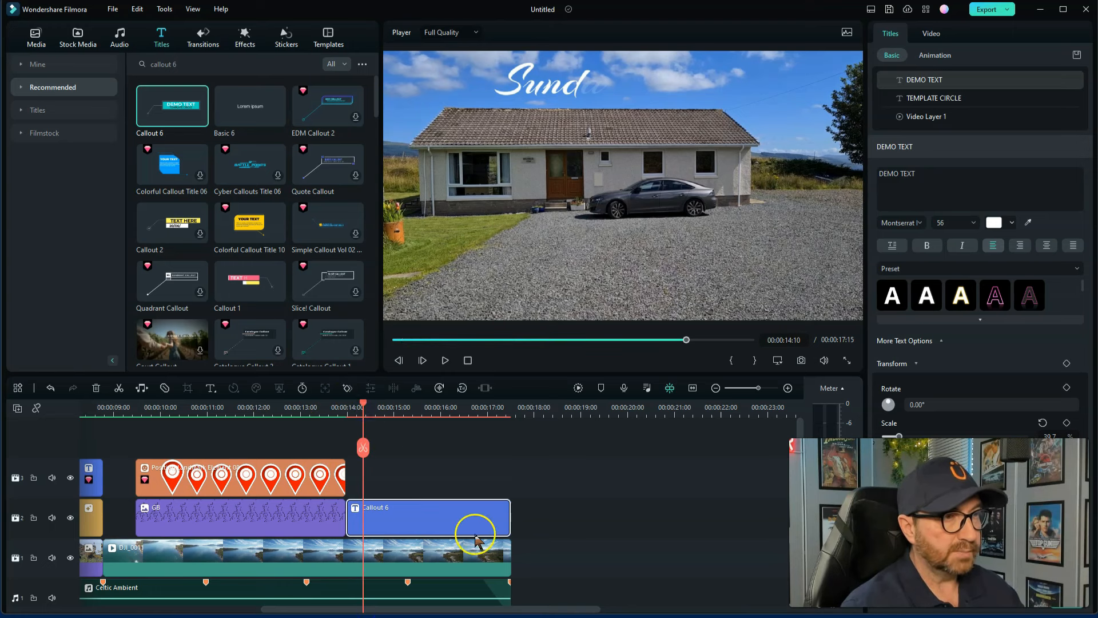
At 00:00:15:24, delete the callout's DEMO TEXT layer and replace the TEMPLATE CIRCLE text with "The Sound of Mull"
left_click(432, 409)
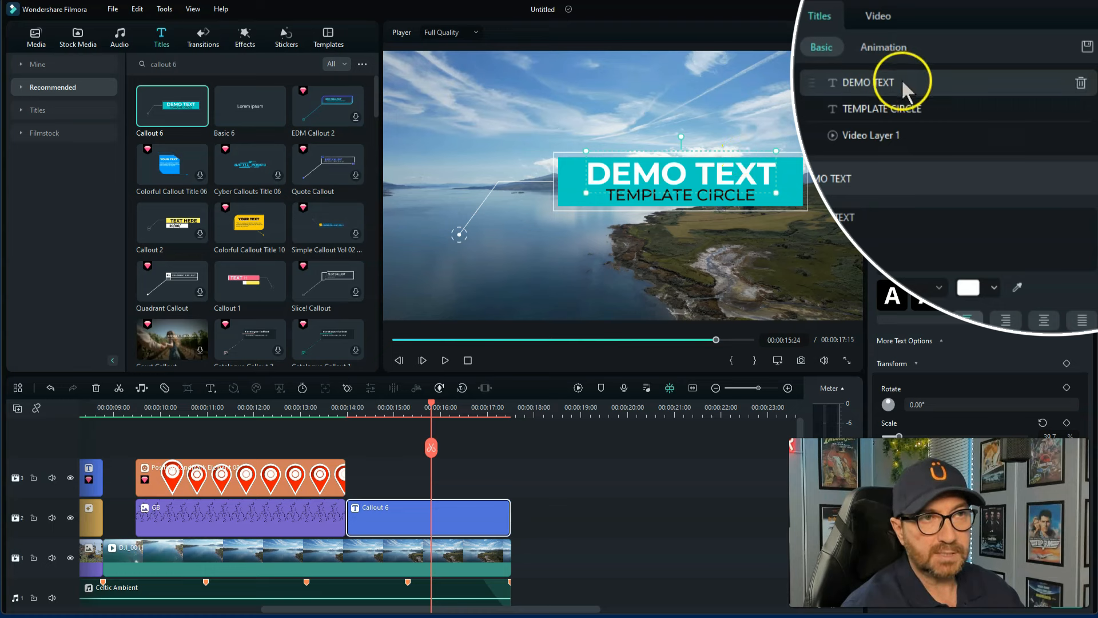
left_click(1081, 82)
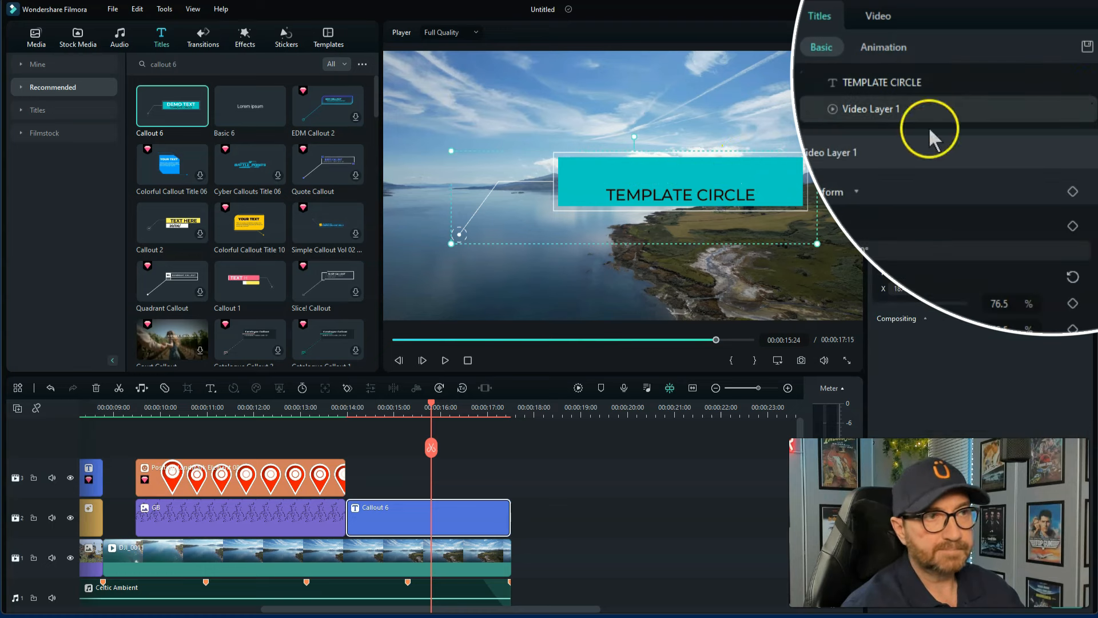
left_click(720, 194)
left_click(945, 154)
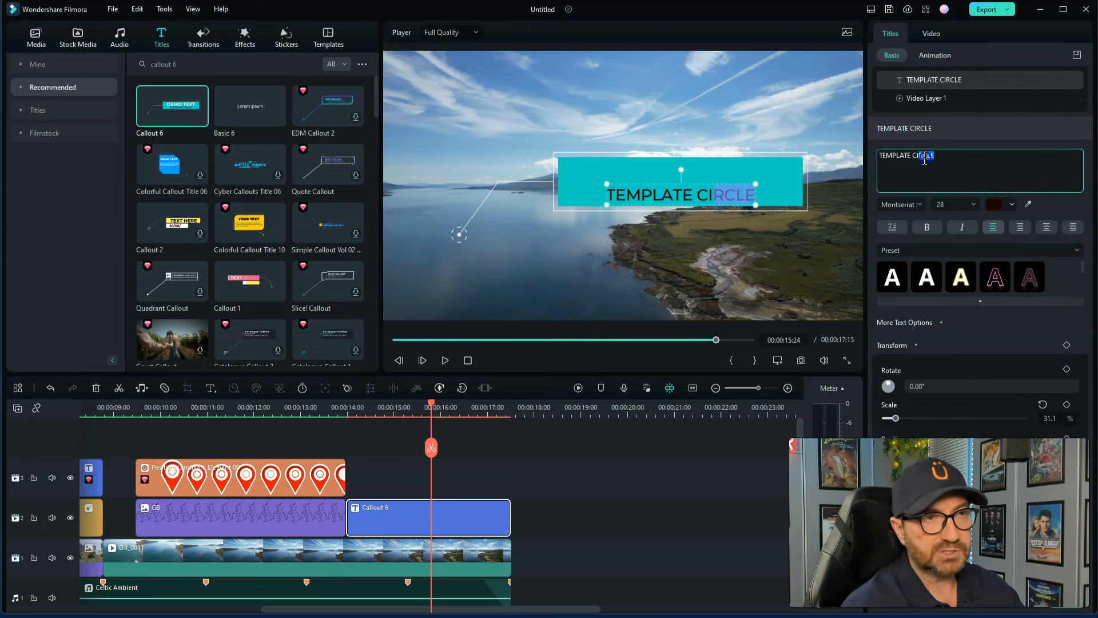
left_click_drag(881, 155, 879, 155)
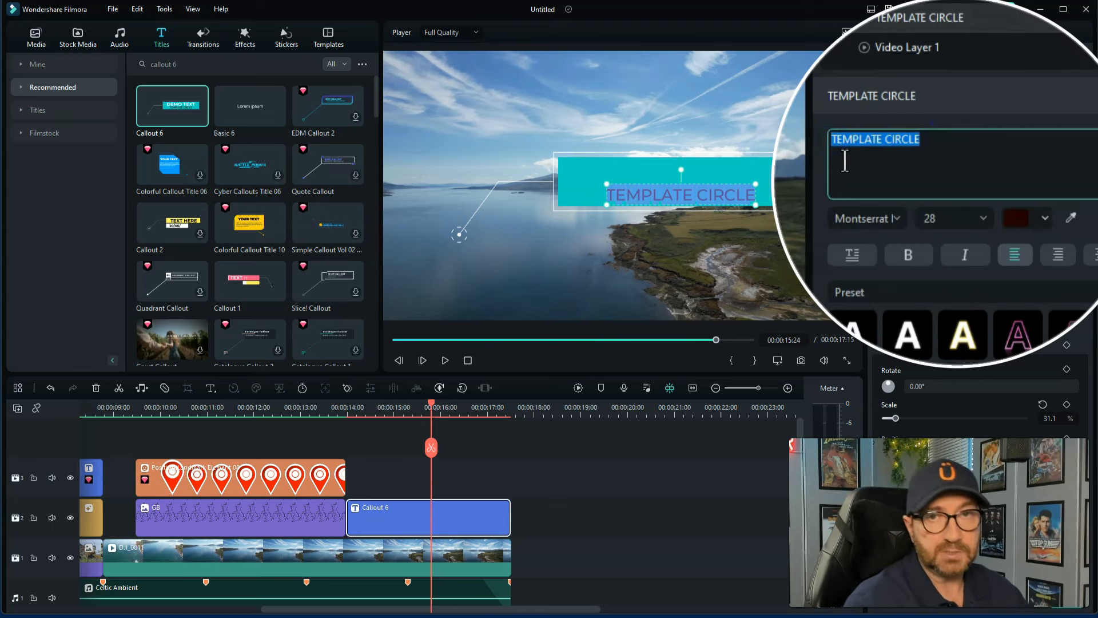
type("The ")
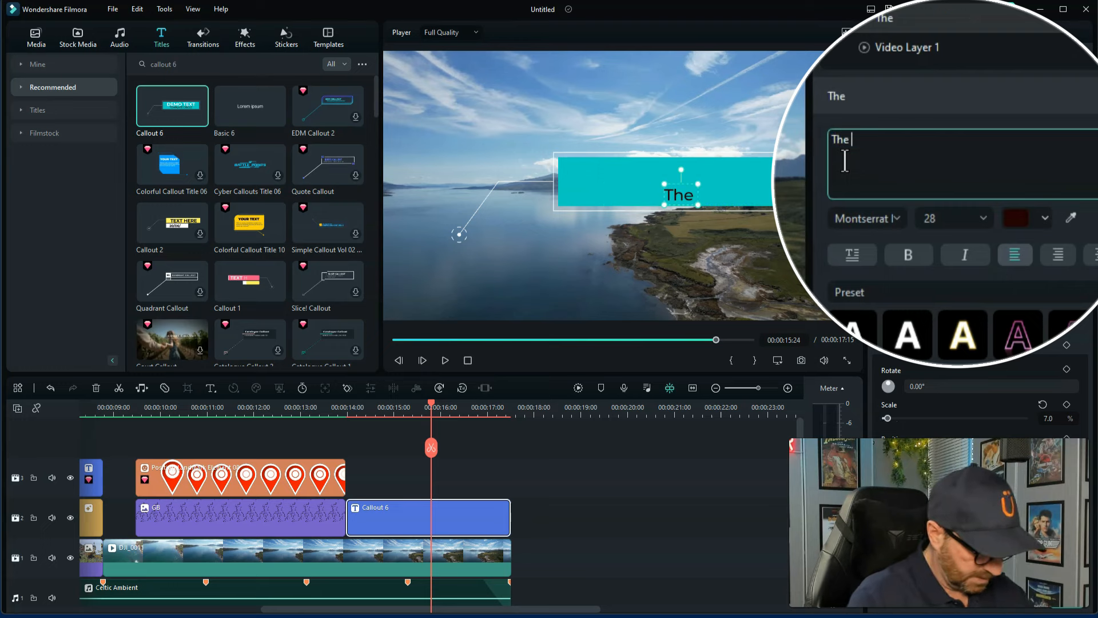
type("Sound of")
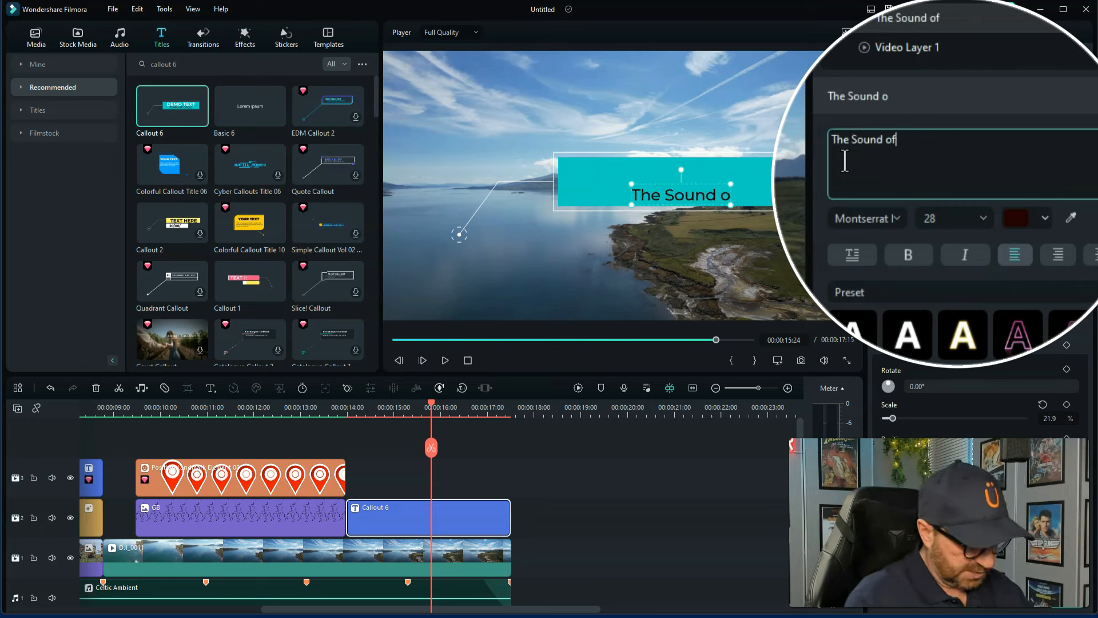
type(" Mull")
left_click(850, 162)
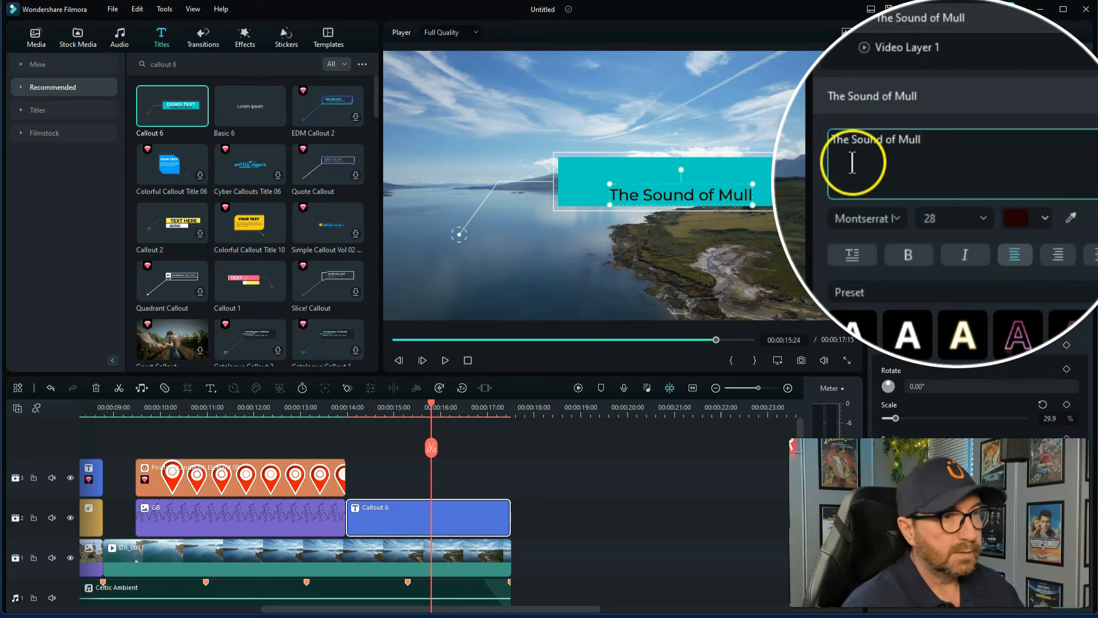
Scale the callout's Video Layer 1 graphic down to about 49.8%, positioned at about X 130.1, Y 8.2
left_click(679, 255)
left_click(579, 163)
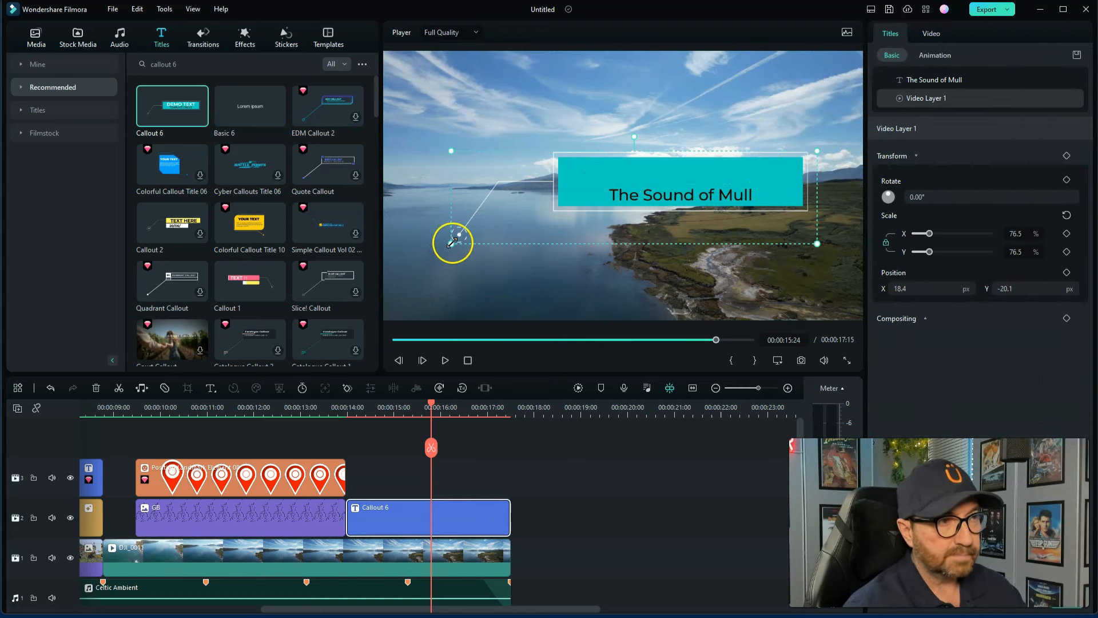
left_click_drag(452, 242, 580, 169)
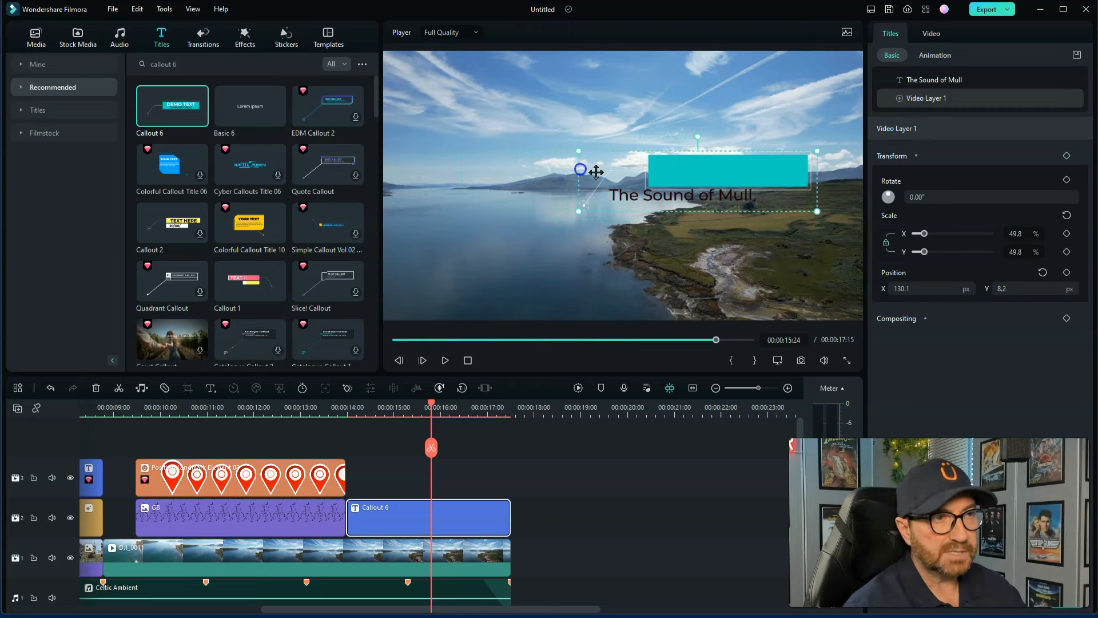
Move "The Sound of Mull" text into the turquoise callout box and resize it to fit inside
left_click(689, 197)
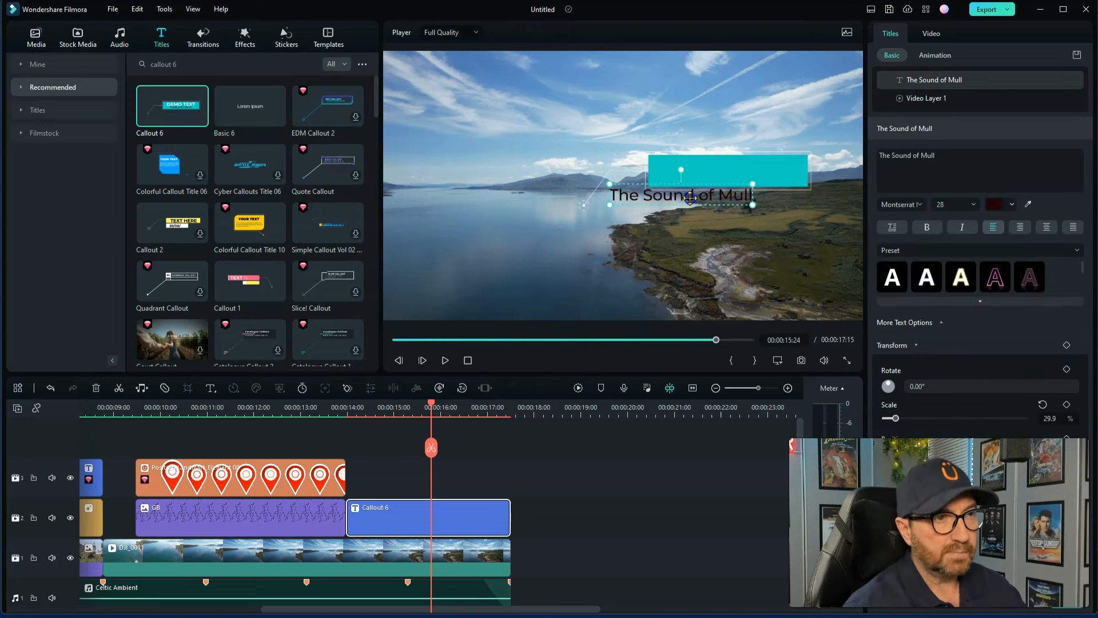
left_click_drag(690, 197, 737, 176)
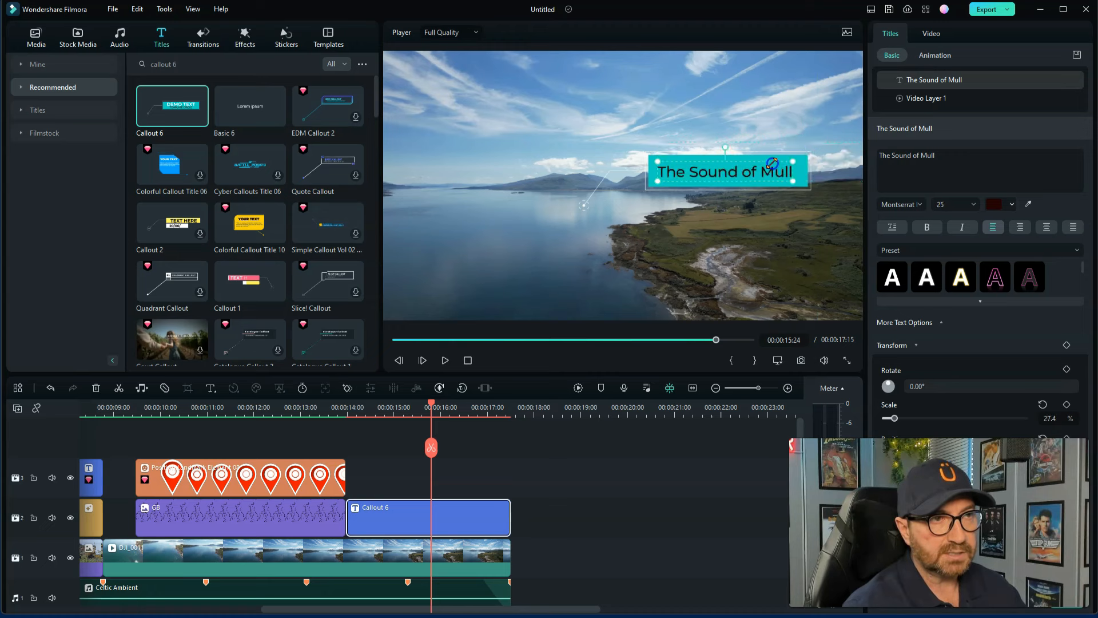
left_click(733, 229)
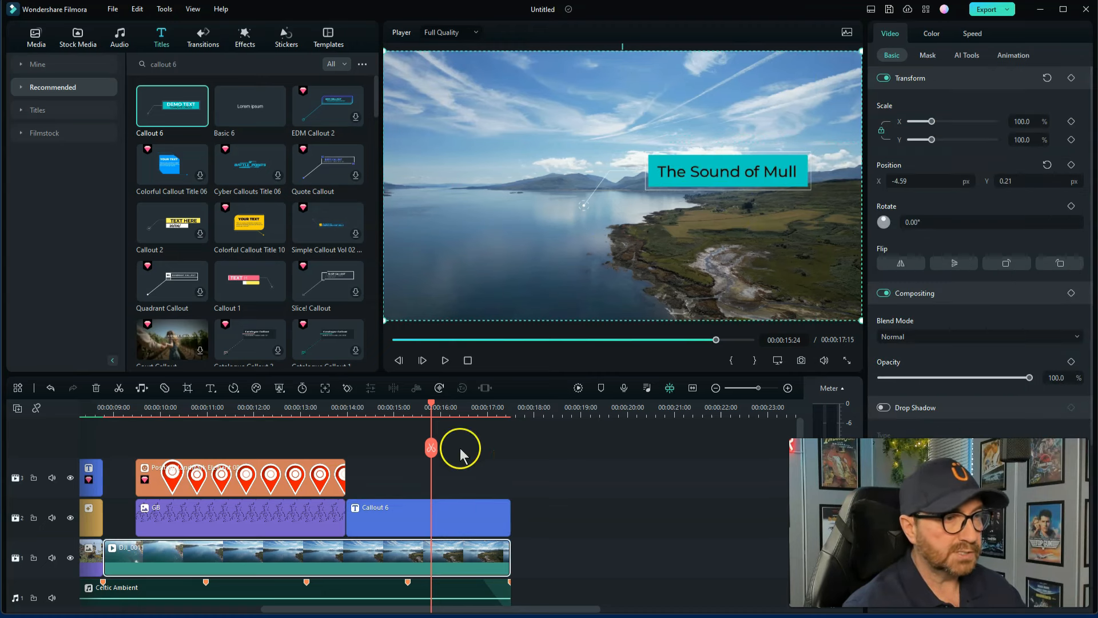
Set the playhead to 00:00:14:01, at the start of the Callout 6 title, and select the drone clip beneath it
left_click_drag(431, 409, 397, 406)
left_click(660, 203)
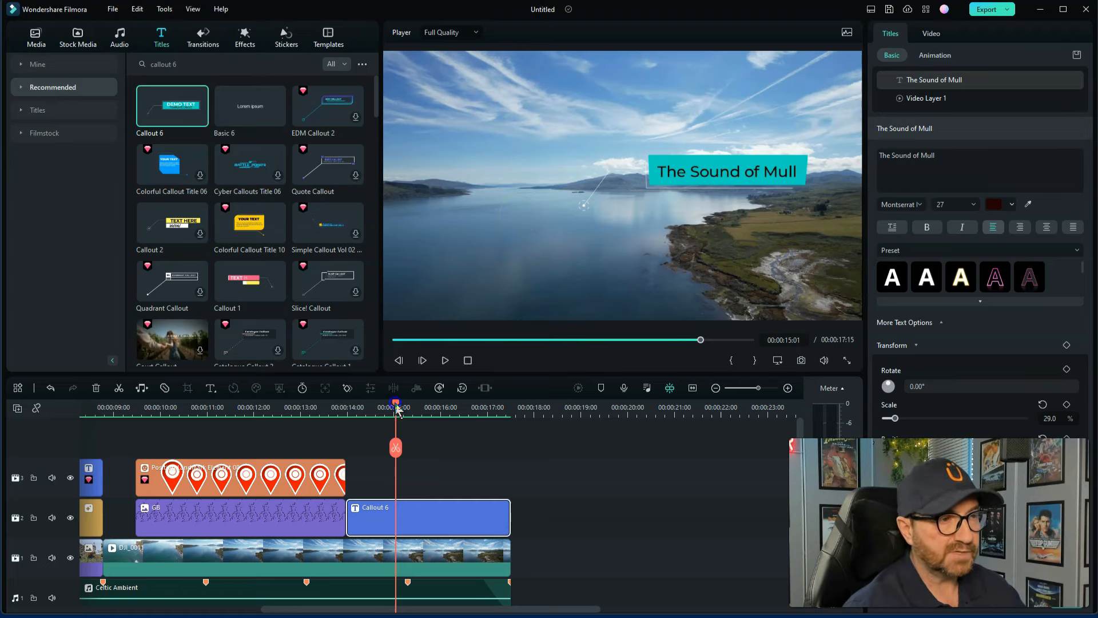
left_click(430, 554)
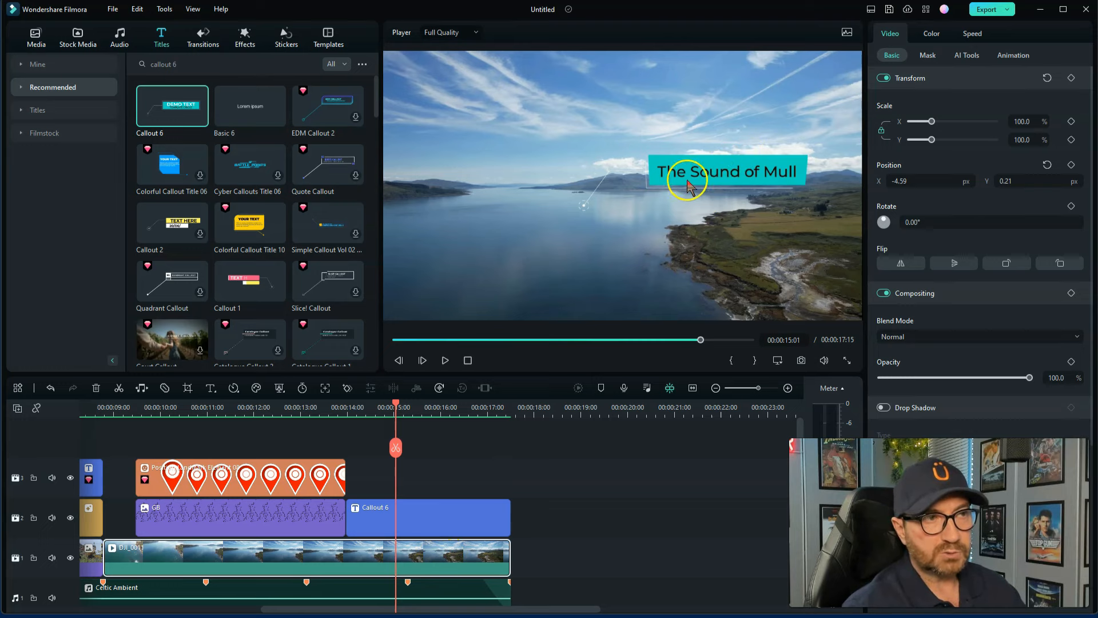
left_click(578, 195)
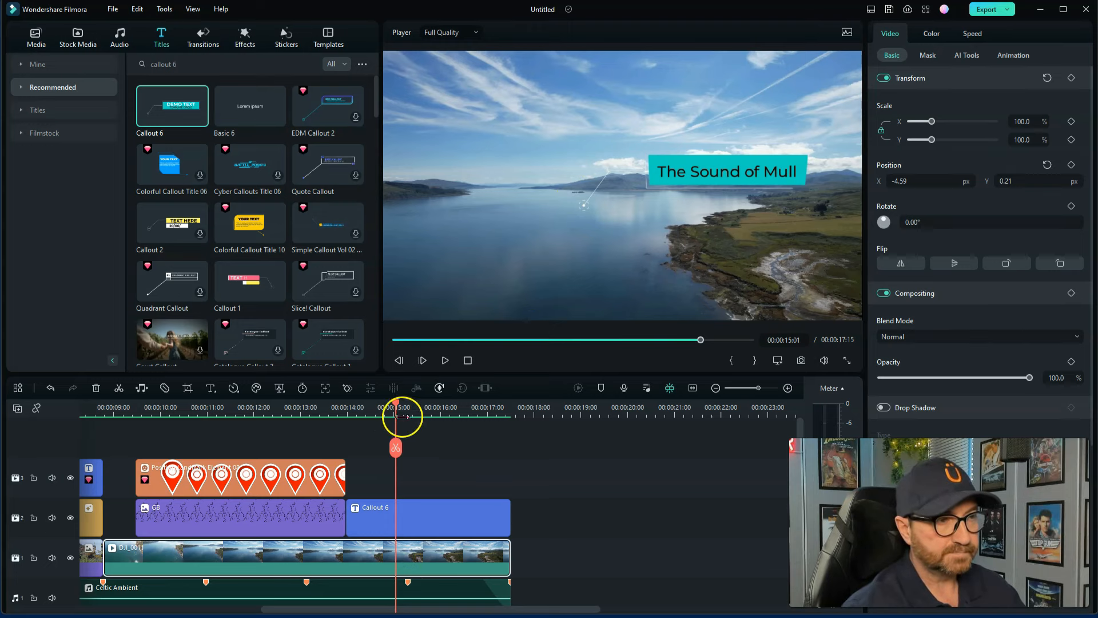
left_click_drag(393, 404, 350, 421)
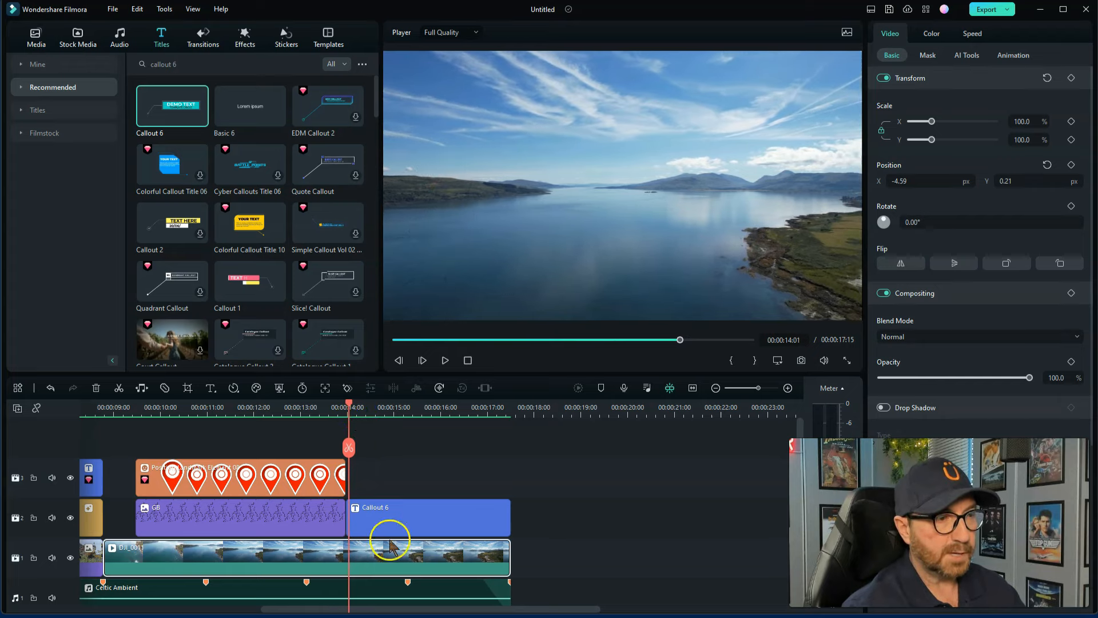
left_click(378, 557)
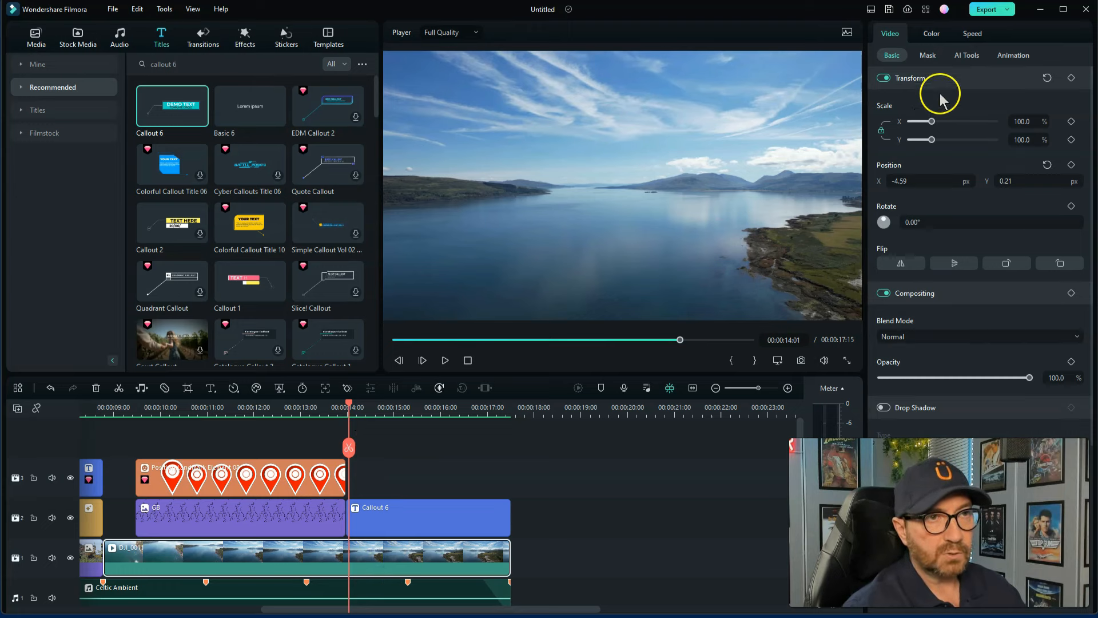
Turn on Motion Tracking for the selected drone clip
left_click(967, 54)
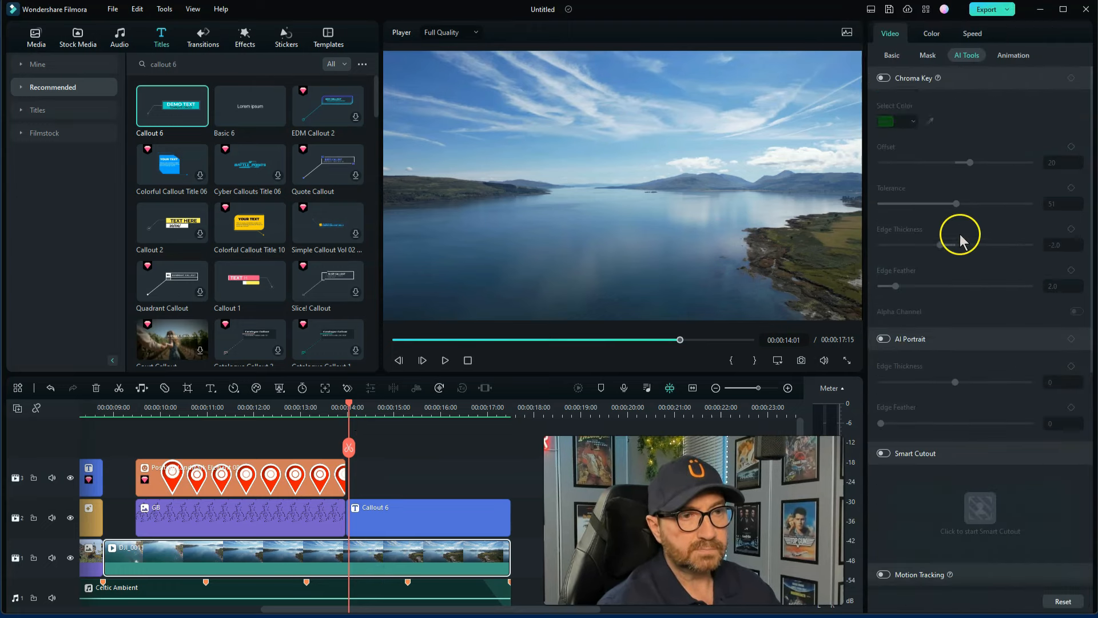
scroll(961, 236, "down", 2)
scroll(979, 250, "down", 5)
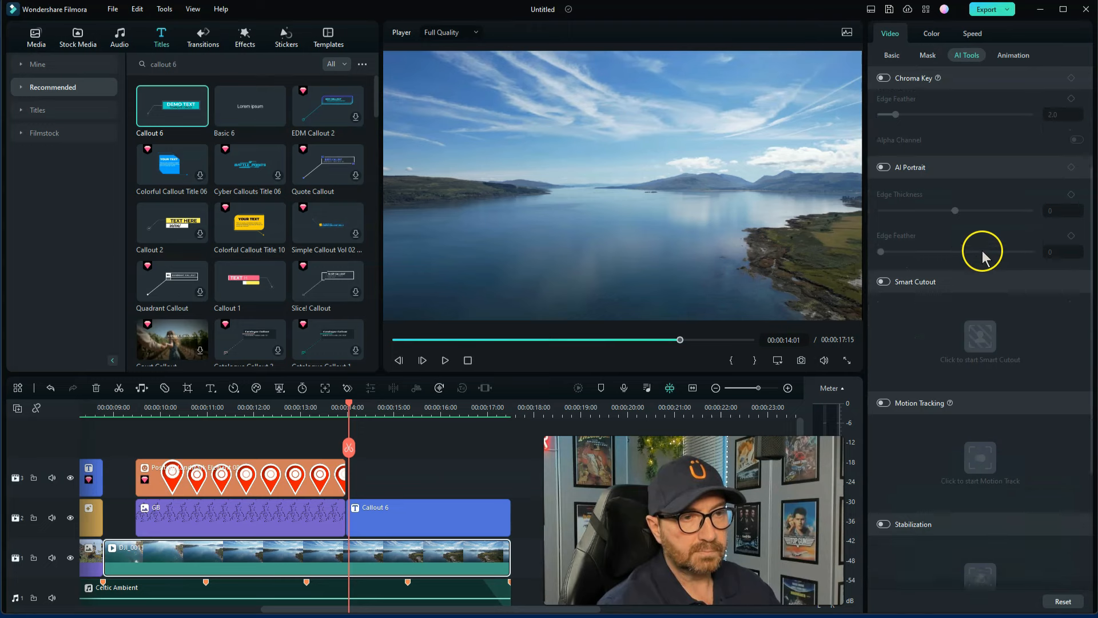
scroll(992, 263, "down", 1)
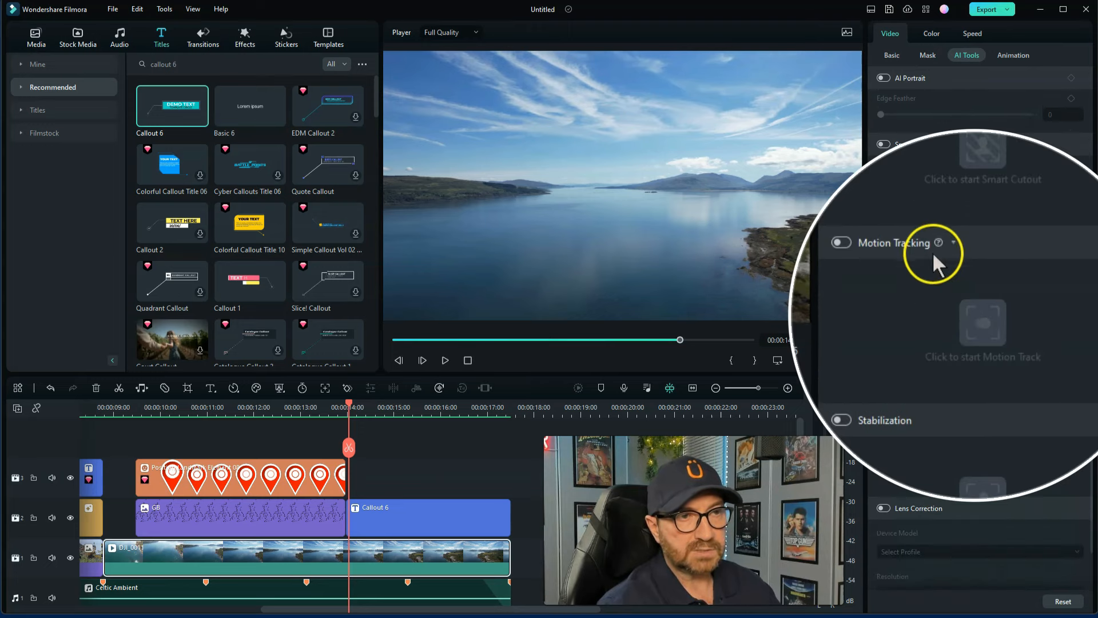
left_click(838, 242)
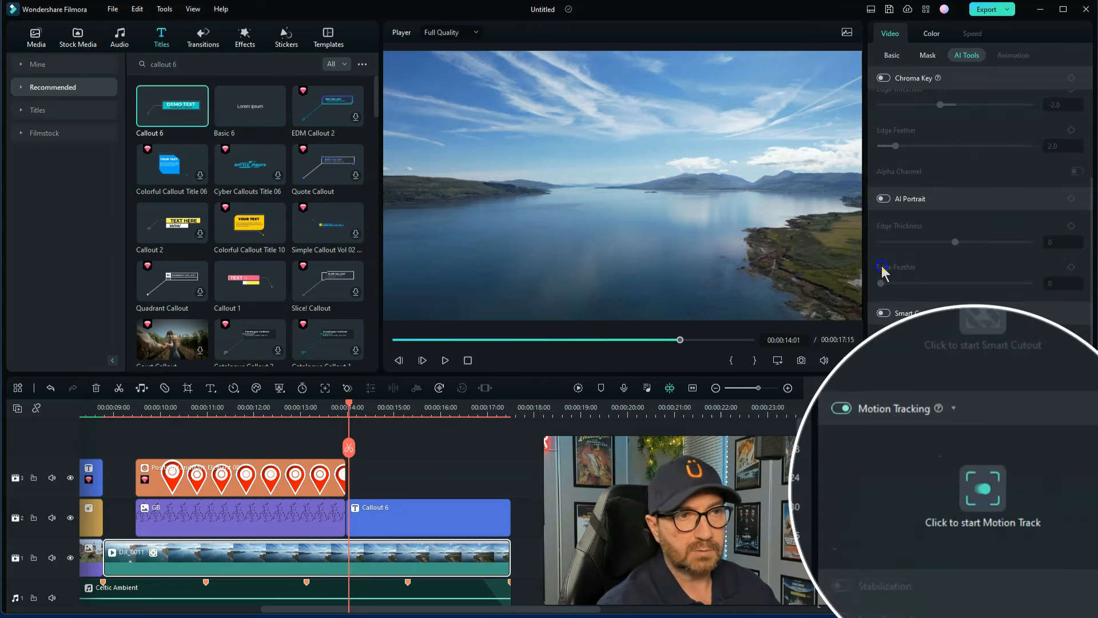
left_click(629, 201)
left_click_drag(642, 200, 654, 208)
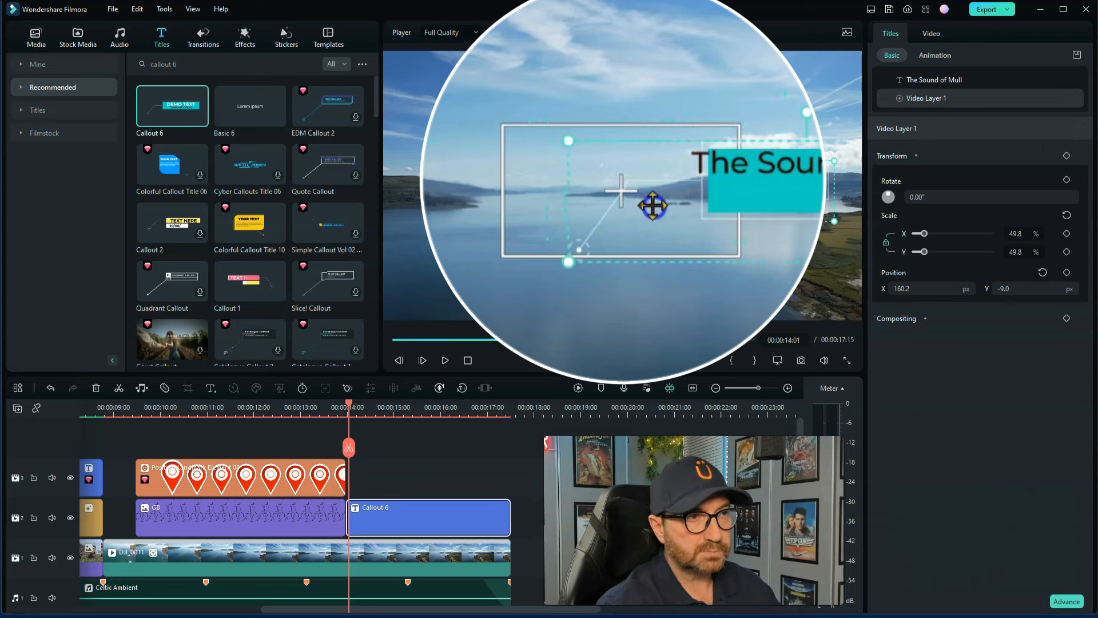
key("ctrl+z")
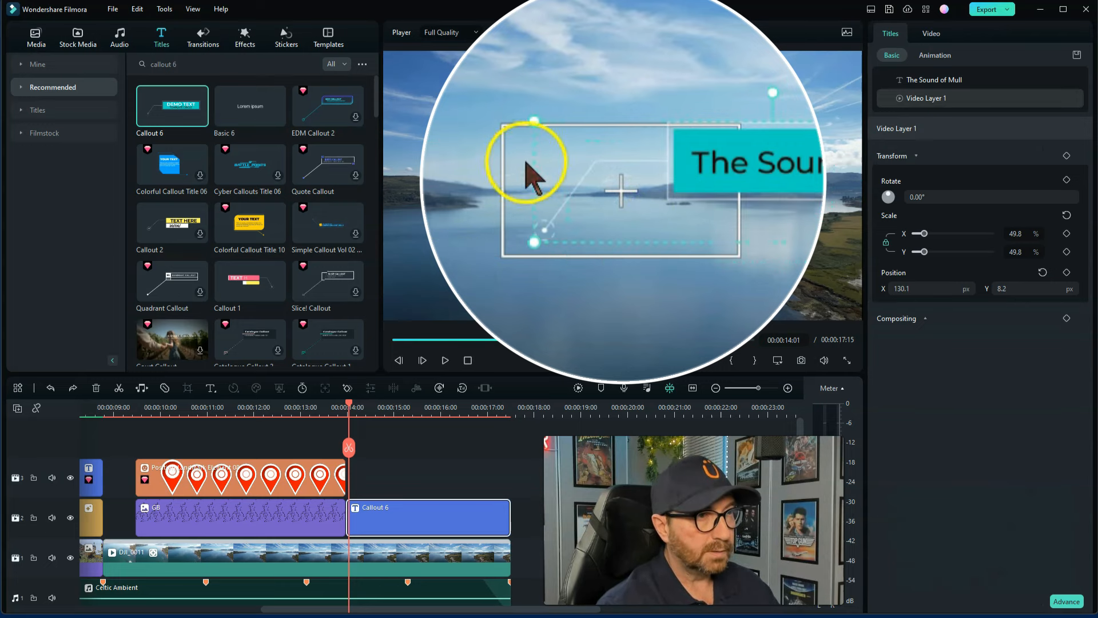
Hide video track 2, then centre the drone clip's tracking box on the small islet and shrink it to fit closely
left_click(574, 173)
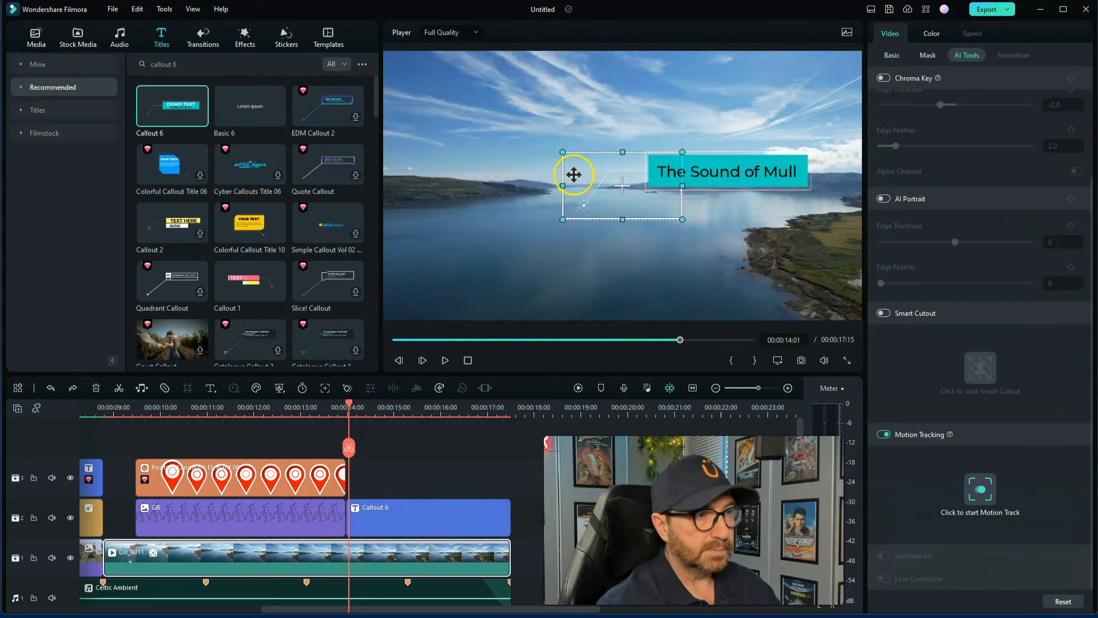
left_click(64, 519)
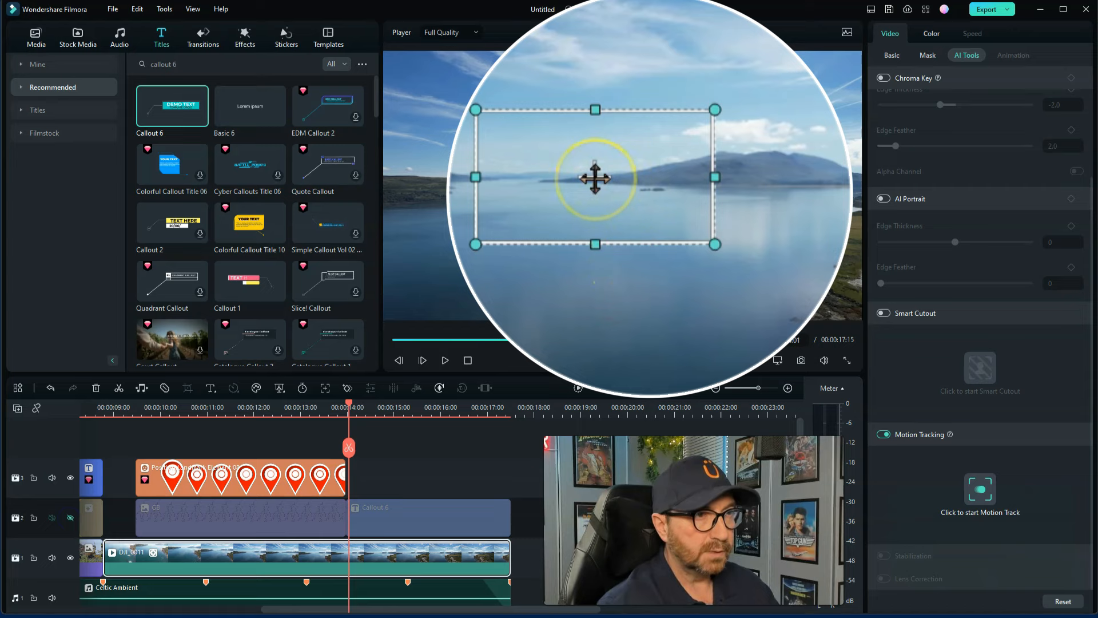
left_click_drag(603, 181, 650, 197)
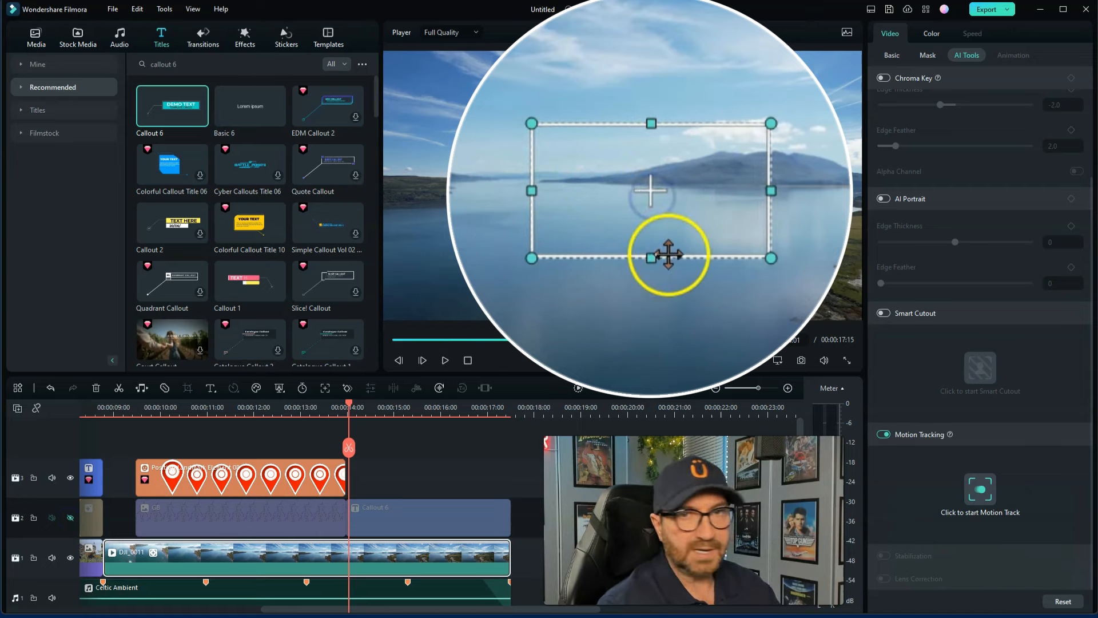
left_click_drag(771, 124, 675, 178)
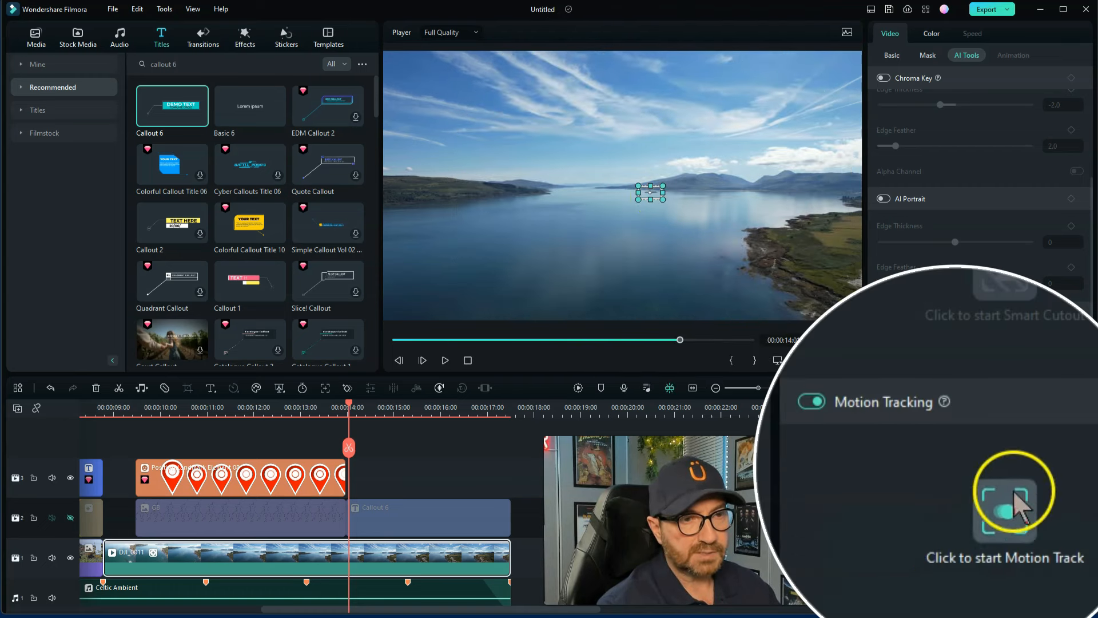
Run the motion tracking analysis on the drone clip and dismiss the tracking notice
left_click(984, 477)
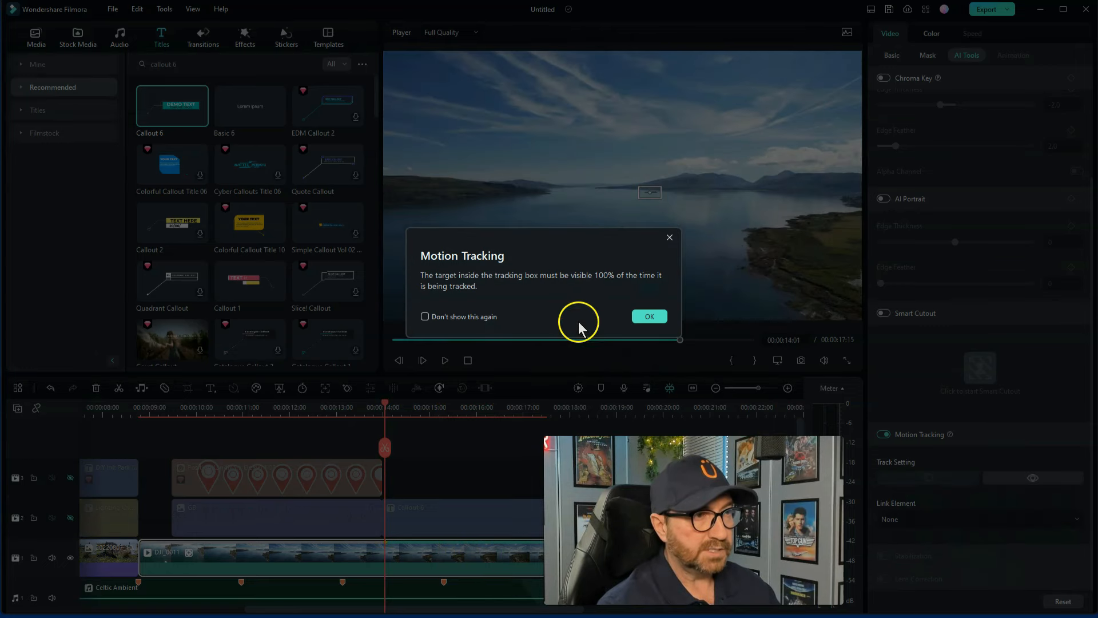
left_click(652, 317)
left_click(654, 203)
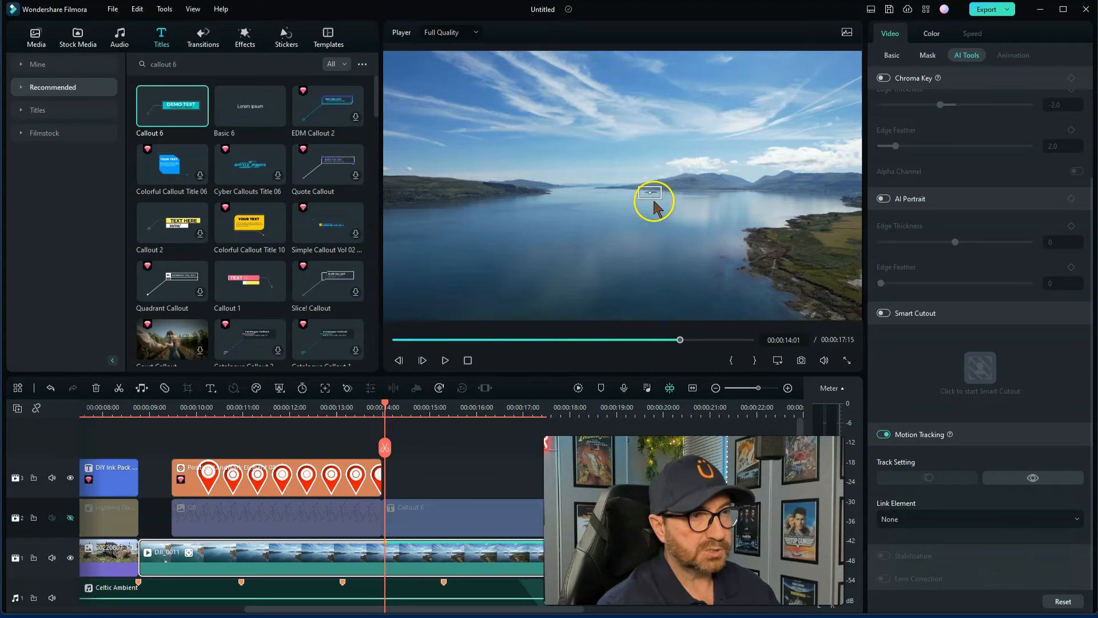
Play the drone clip to check that the tracking box follows the islet, and return the playhead to 00:00:14:02
left_click(445, 361)
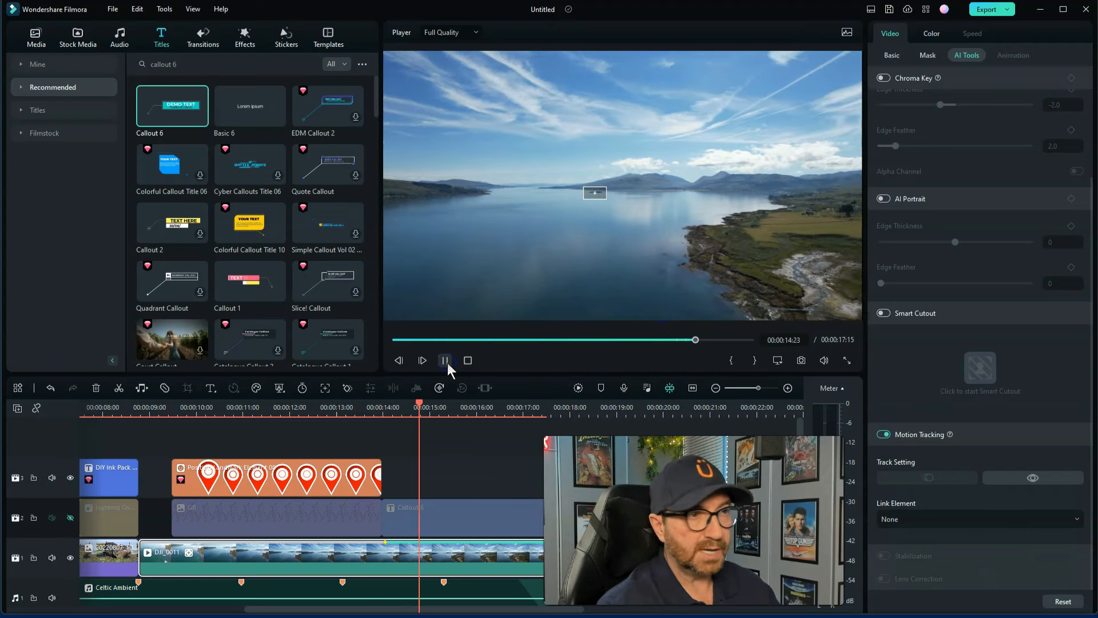
left_click(445, 360)
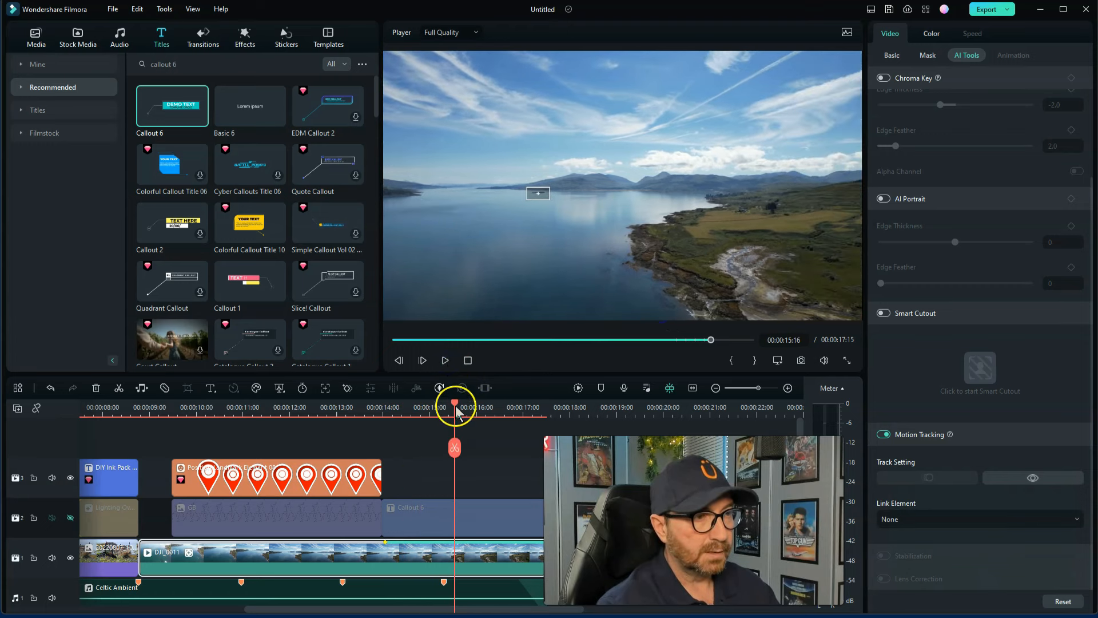
left_click_drag(455, 405, 387, 416)
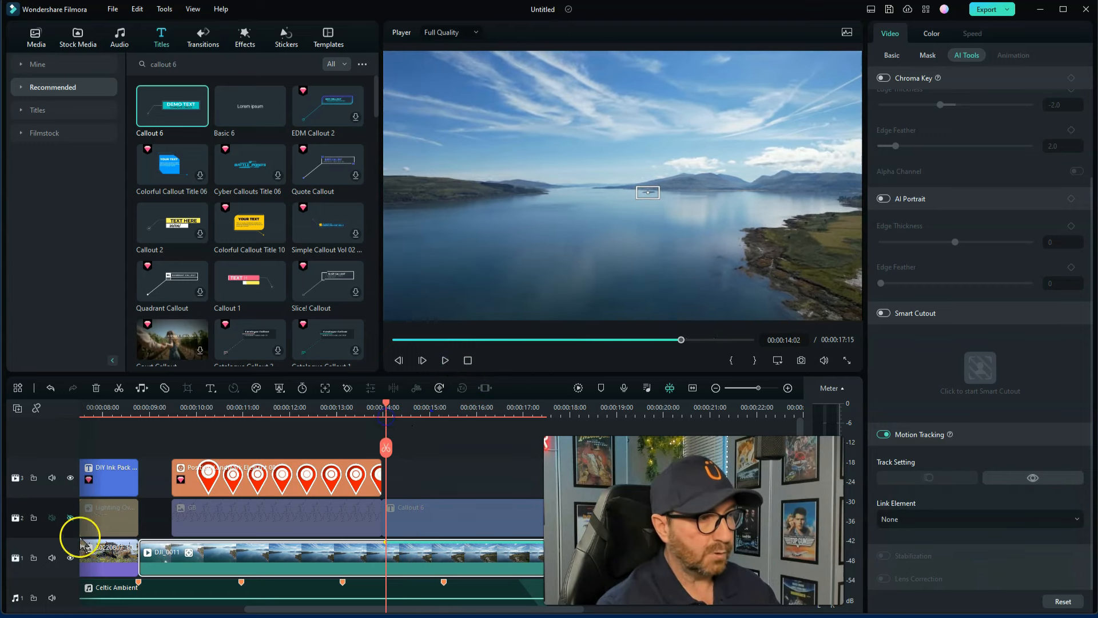
Show video track 2 again and link the drone clip's motion tracking to the Callout 6 element
left_click(70, 517)
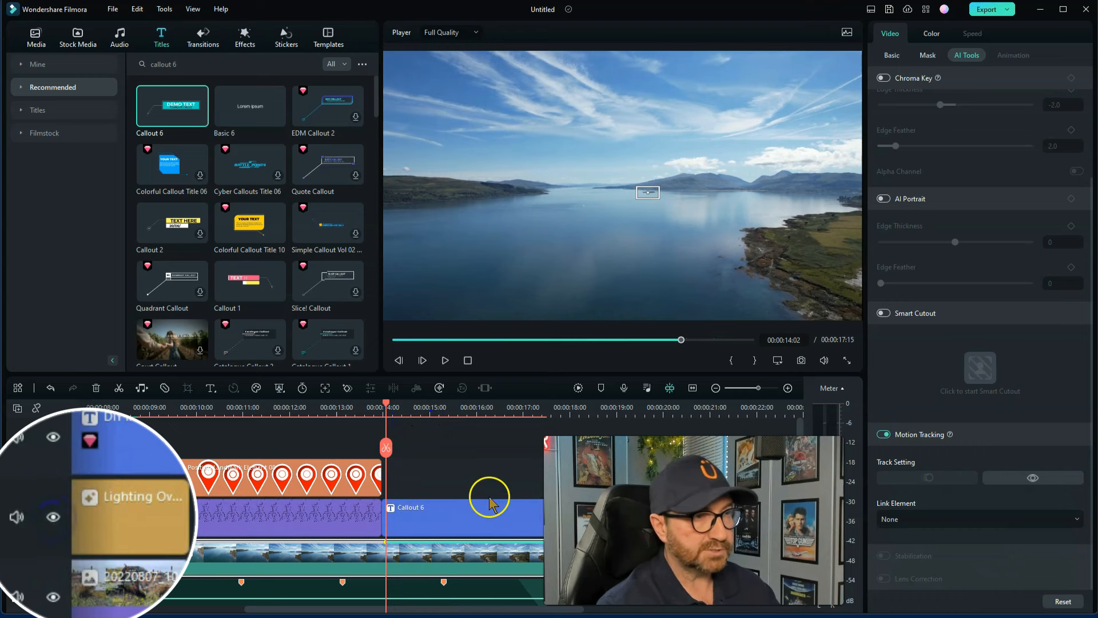
left_click_drag(386, 404, 390, 404)
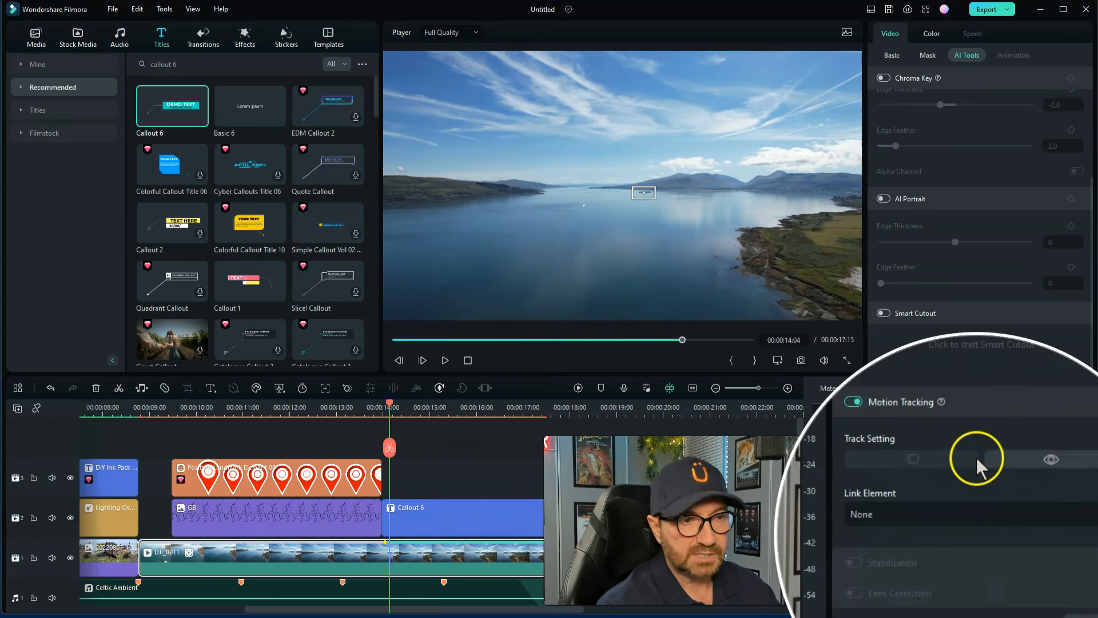
left_click(854, 517)
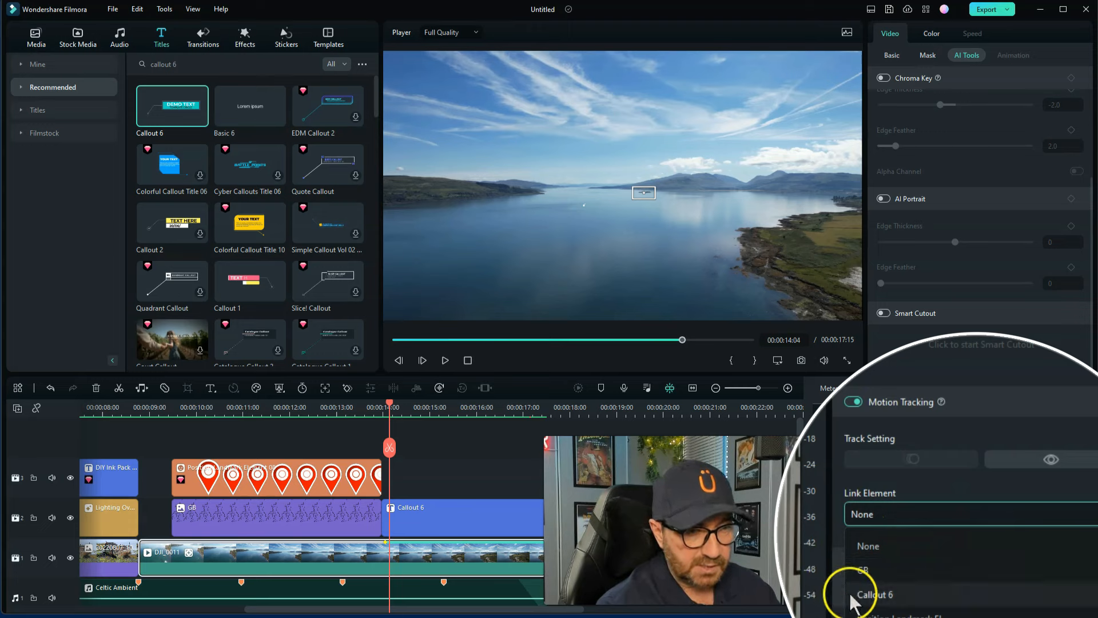
left_click(883, 581)
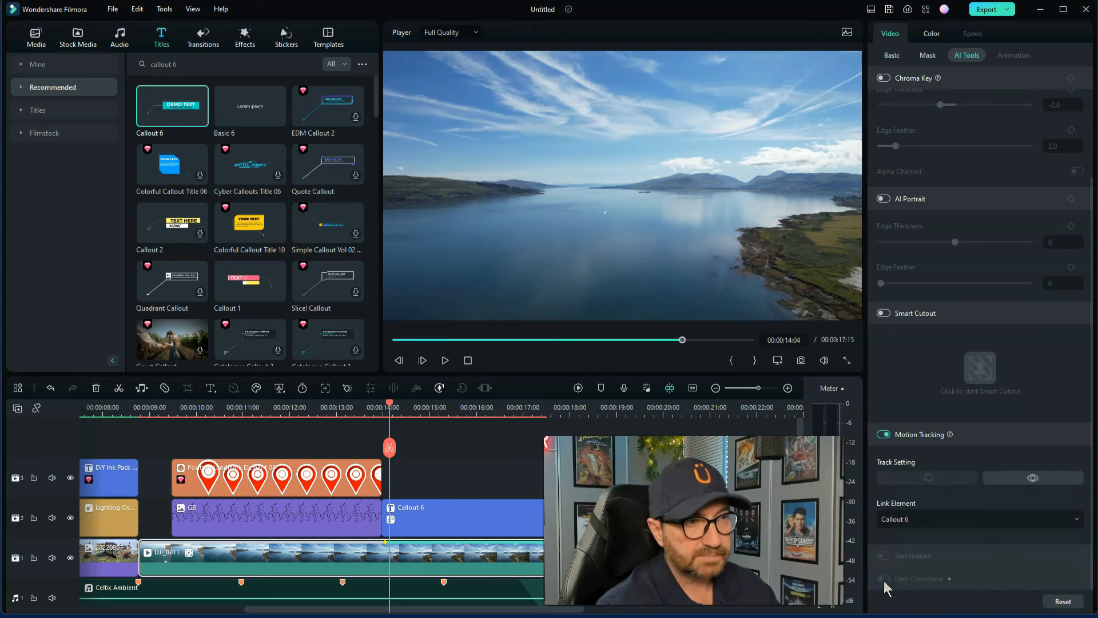
At 00:00:14:28, move the callout graphic so its pointer meets the islet, and reposition "The Sound of Mull" inside its box at X 259.6, Y 79.1
left_click(404, 407)
left_click_drag(403, 407, 428, 408)
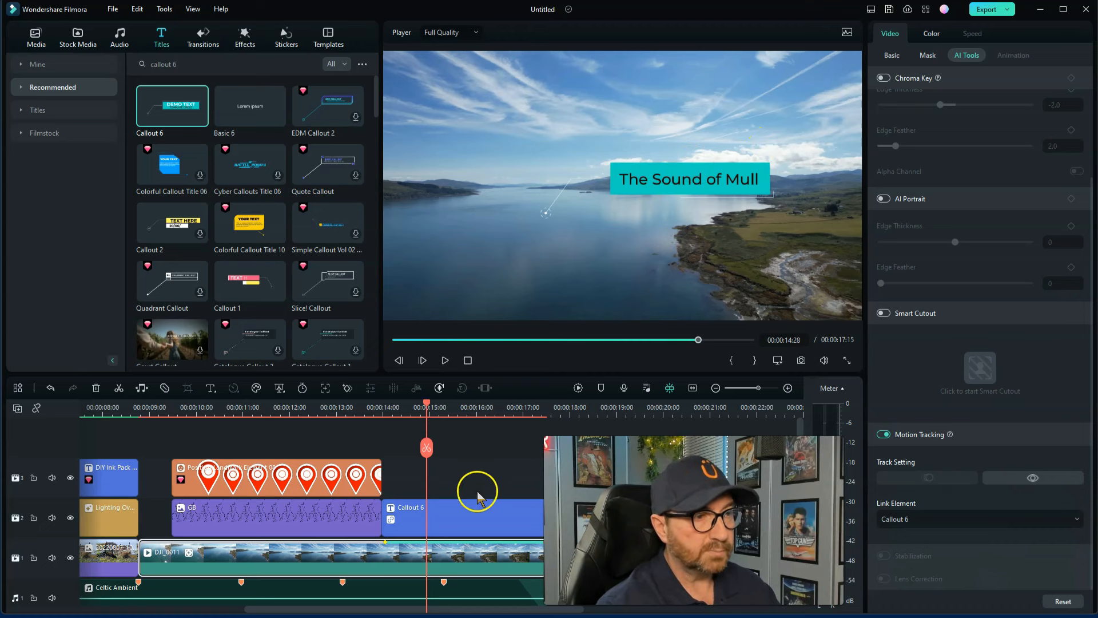
left_click(469, 515)
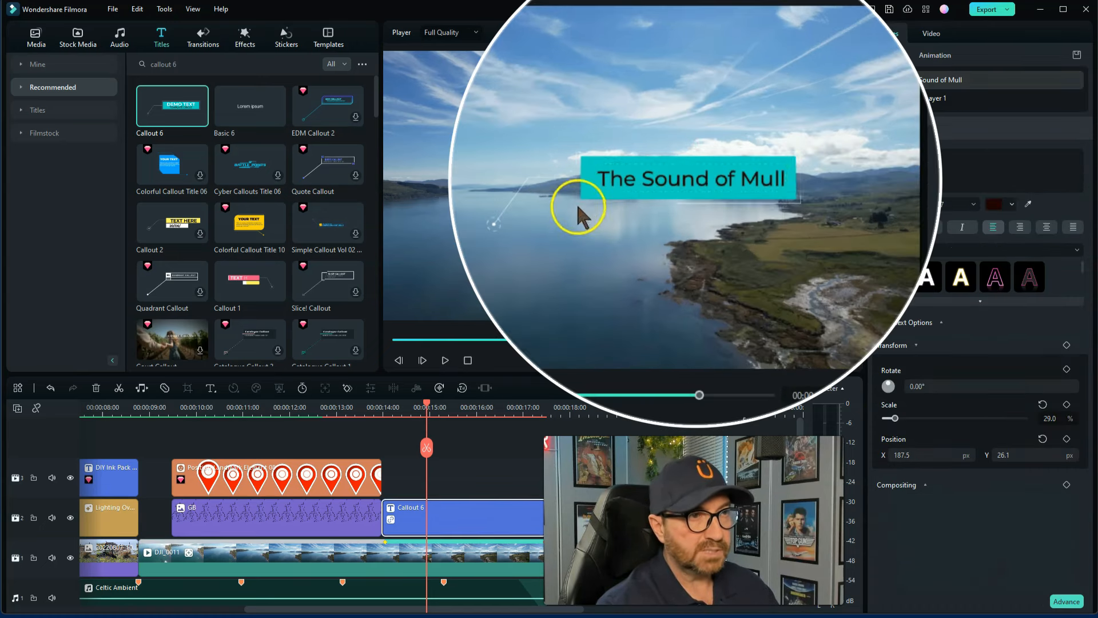
left_click(552, 199)
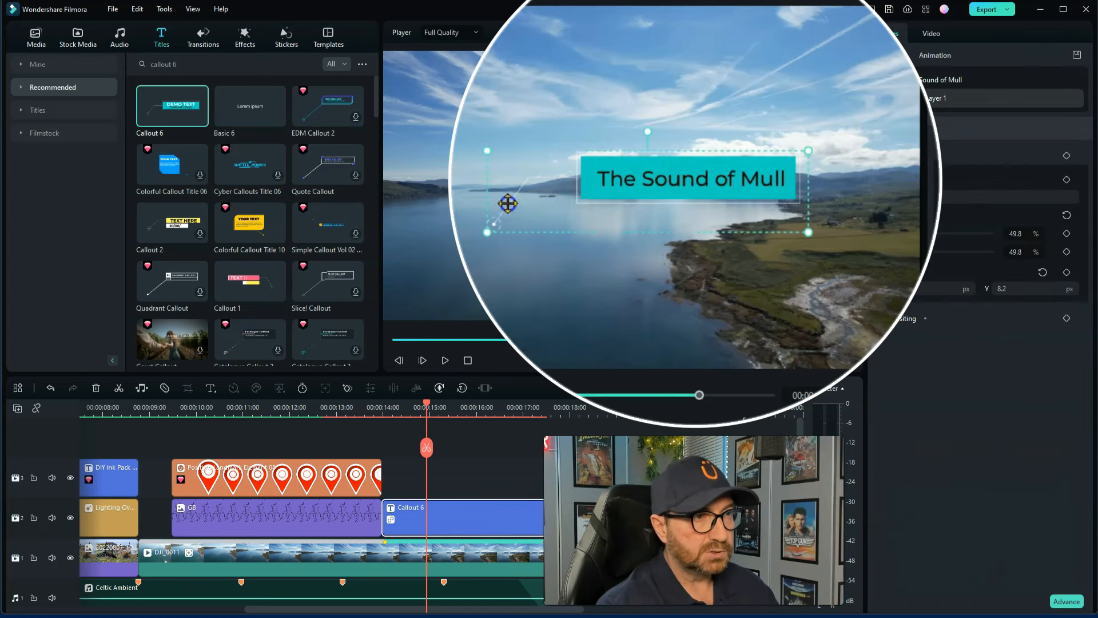
left_click_drag(508, 203, 563, 165)
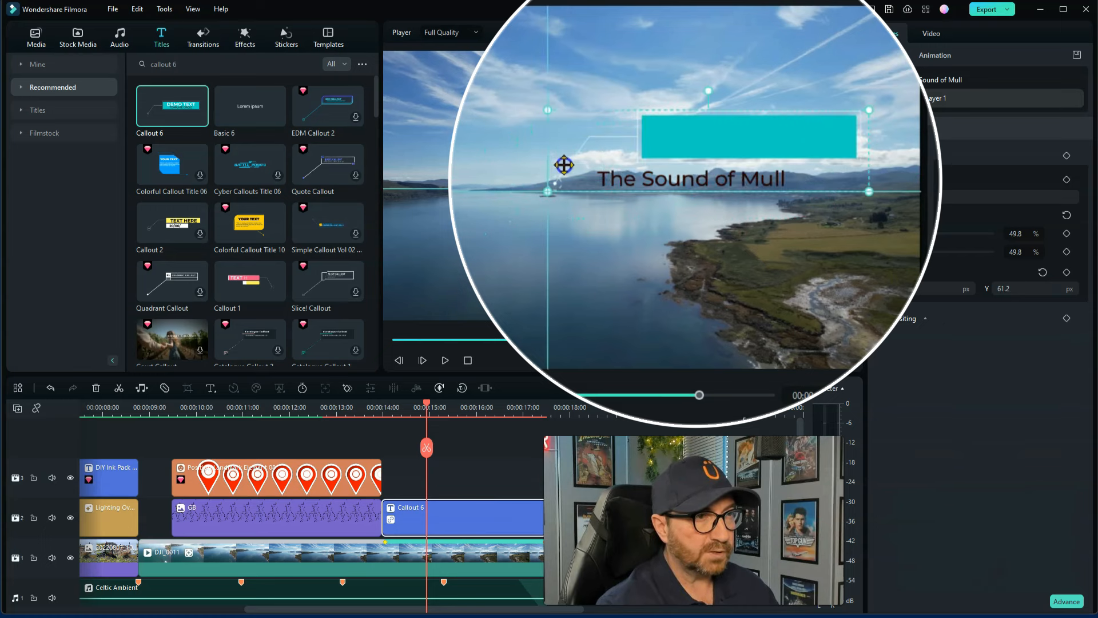
left_click(699, 182)
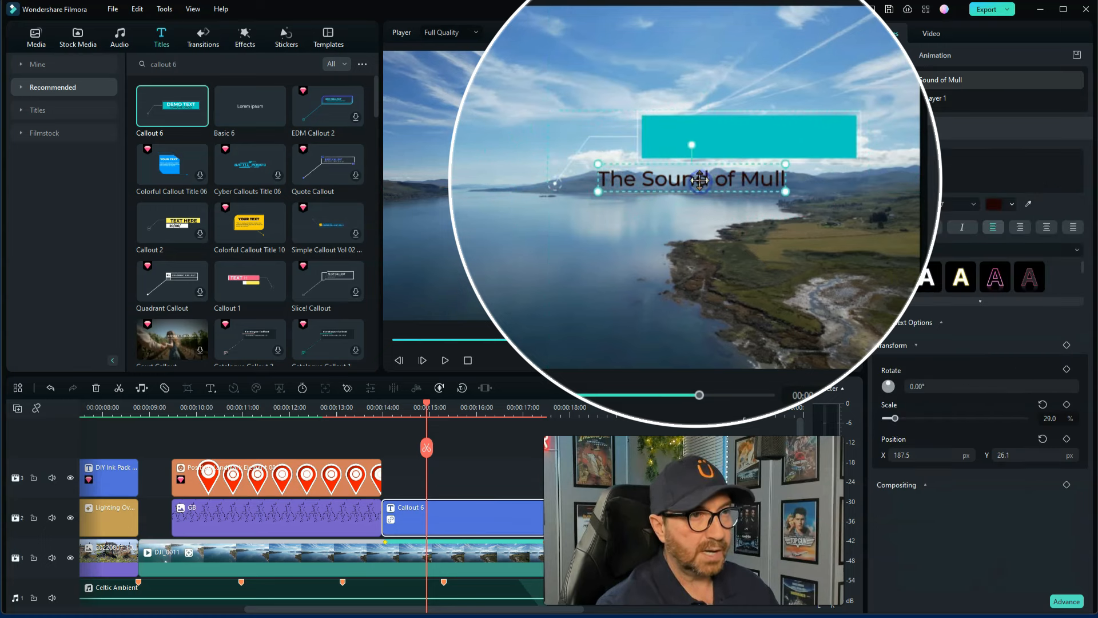
left_click_drag(700, 181, 740, 147)
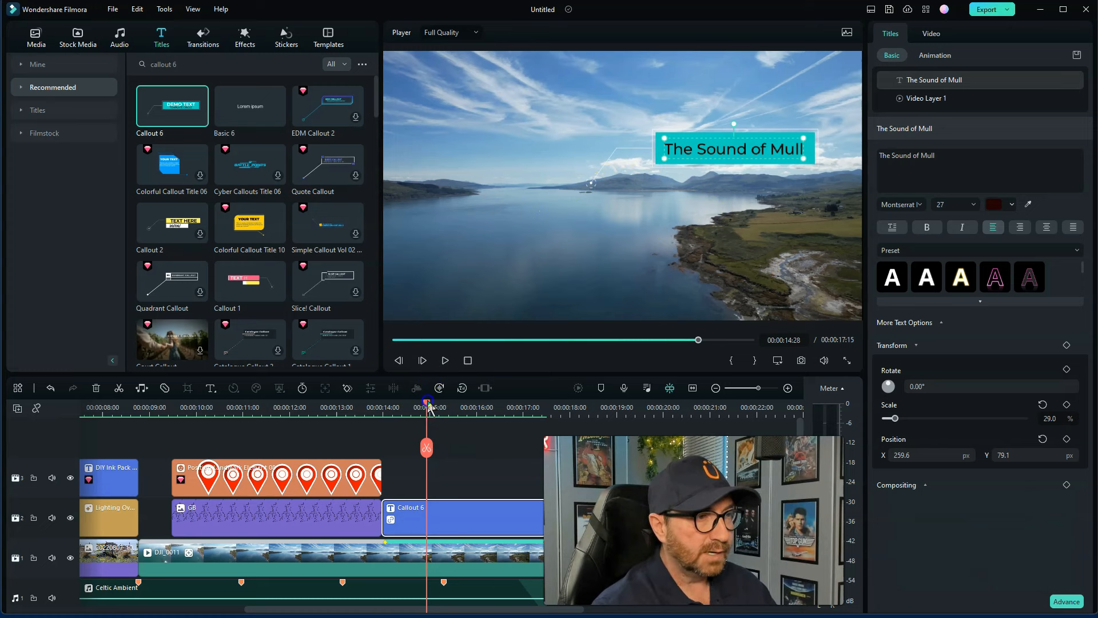
Preview the tracked callout from the map section, and play the whole video from the beginning
left_click_drag(427, 400, 290, 426)
key("space")
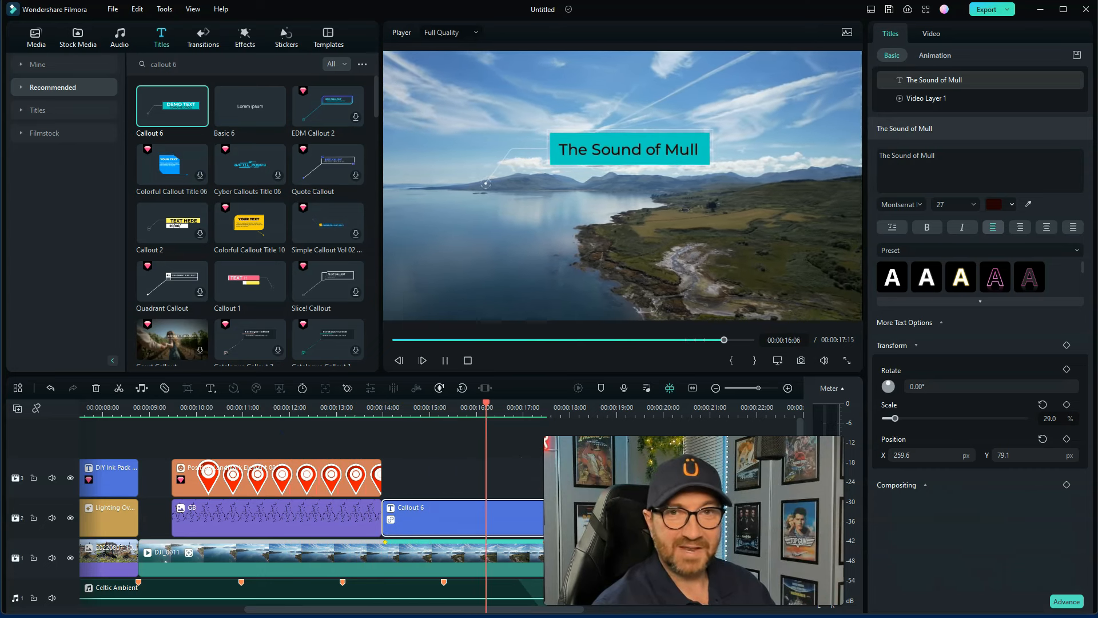
left_click(468, 360)
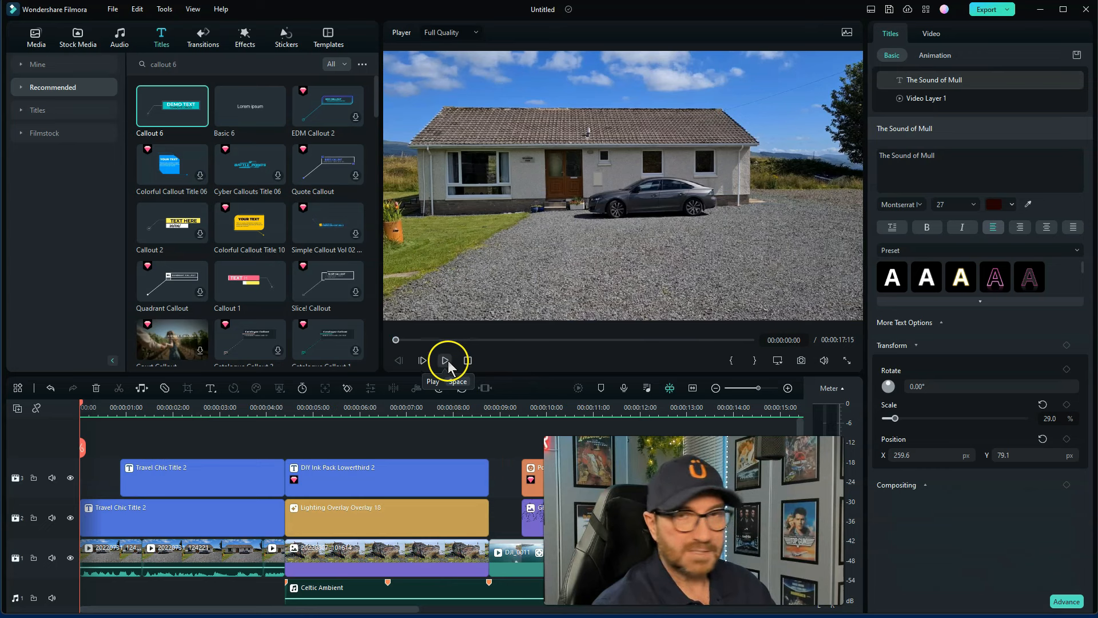
left_click(448, 360)
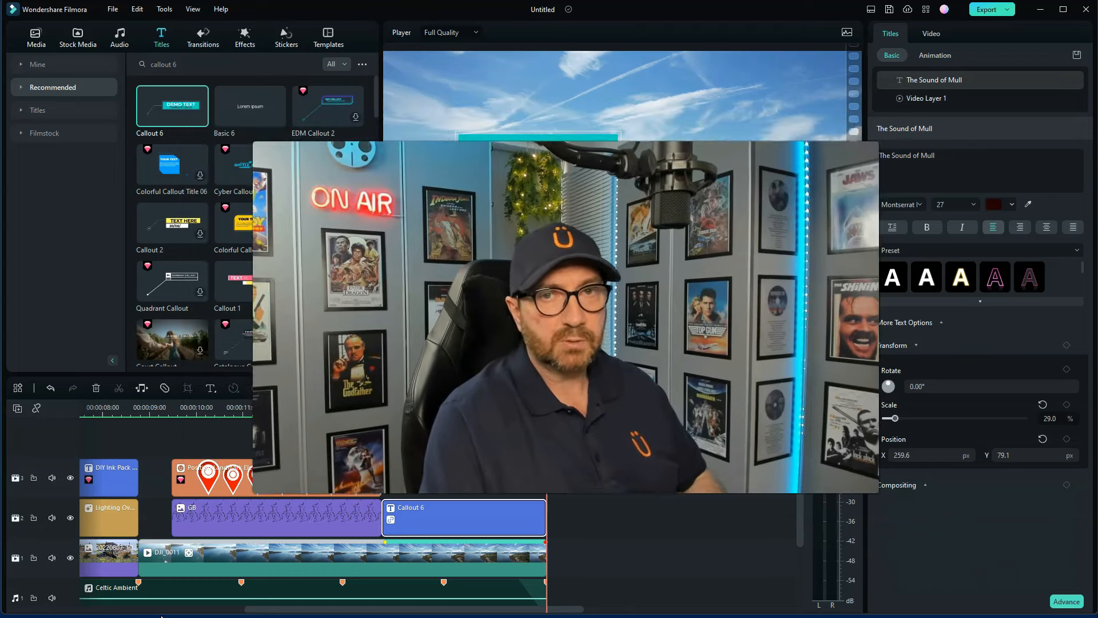
Add a Dissolve transition between the last photo clip and the drone clip on video track 1
left_click(163, 609)
left_click(200, 37)
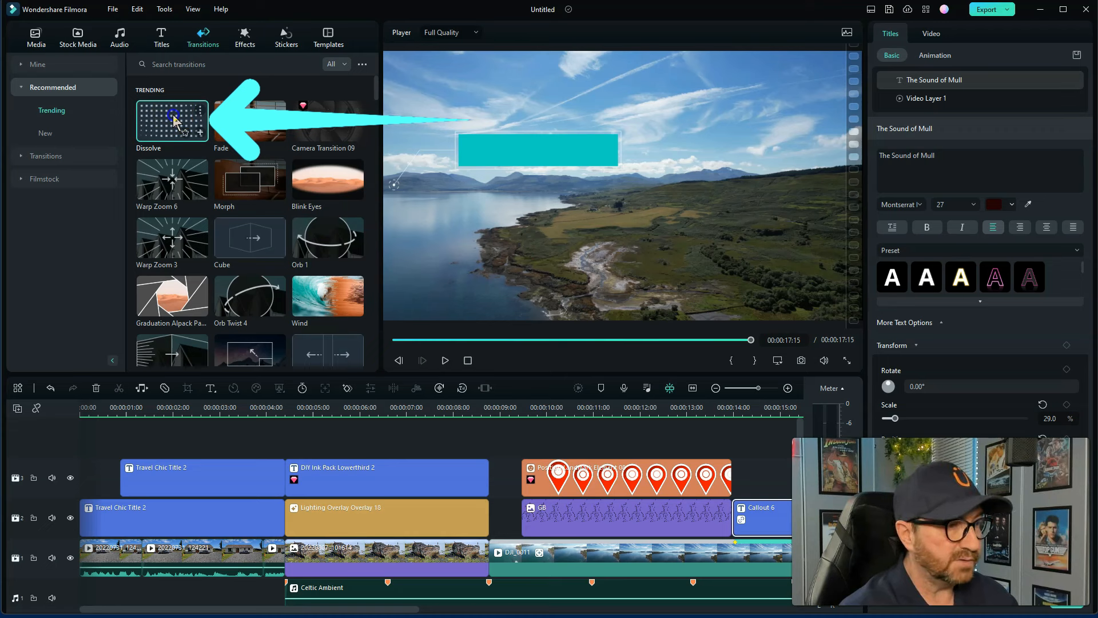
left_click_drag(175, 121, 470, 557)
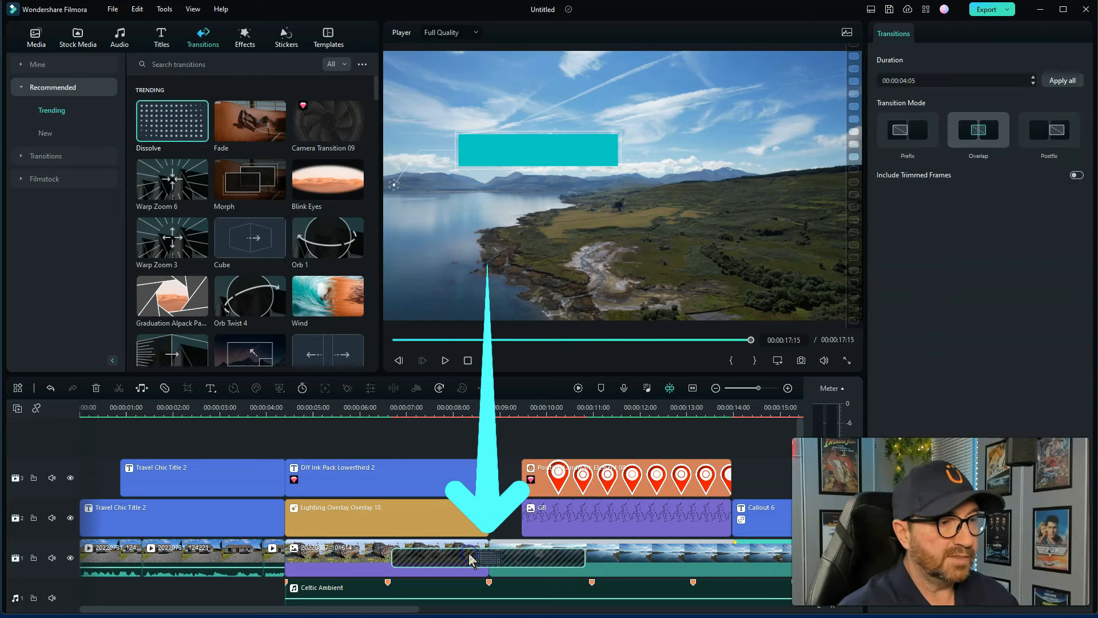
Preview the Dissolve from just before it starts on video track 1, play the video from the beginning, and return the playhead to the start
left_click(380, 409)
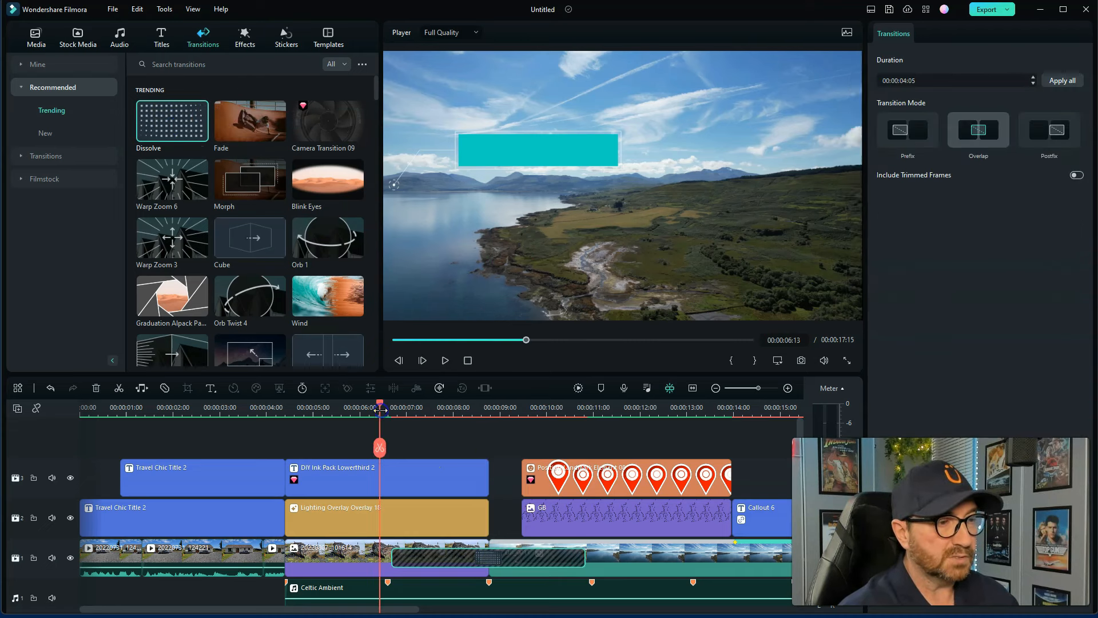
key("space")
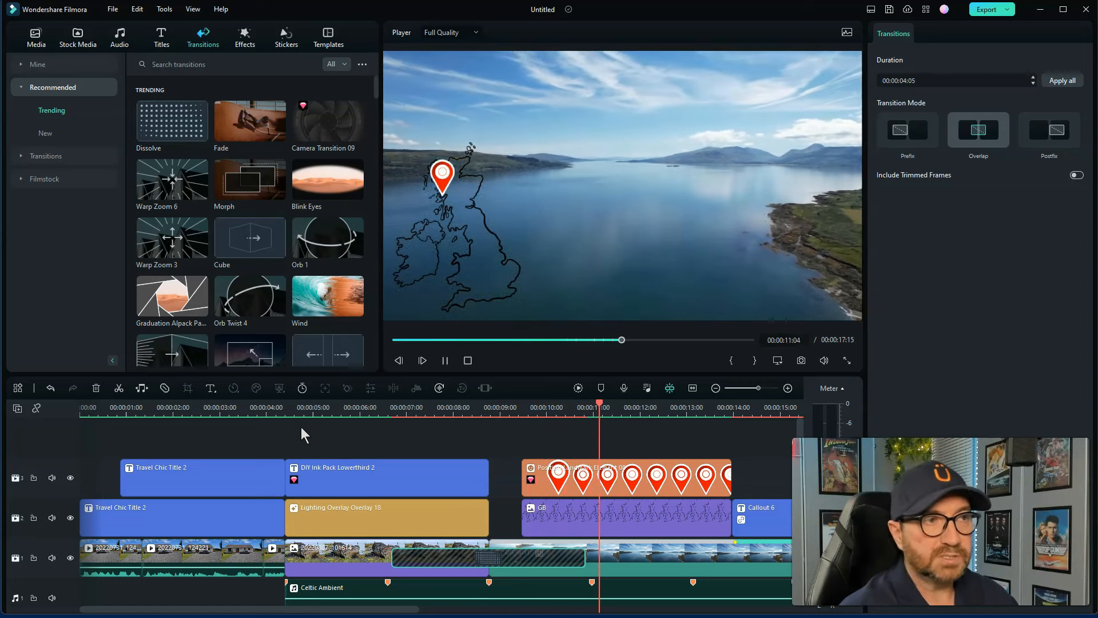
key("space")
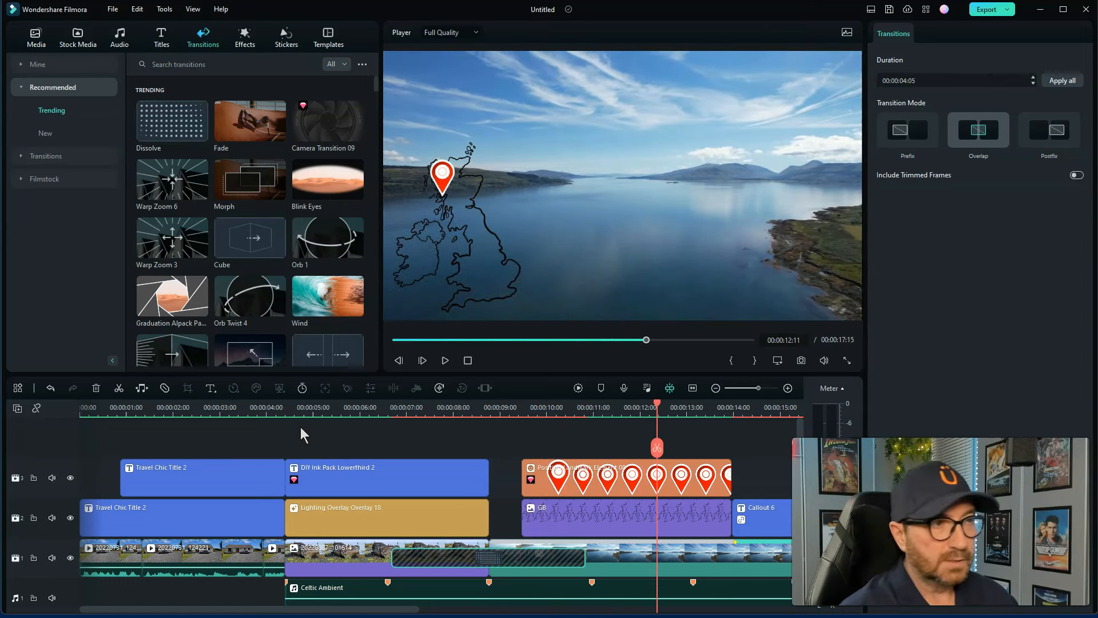
left_click(467, 360)
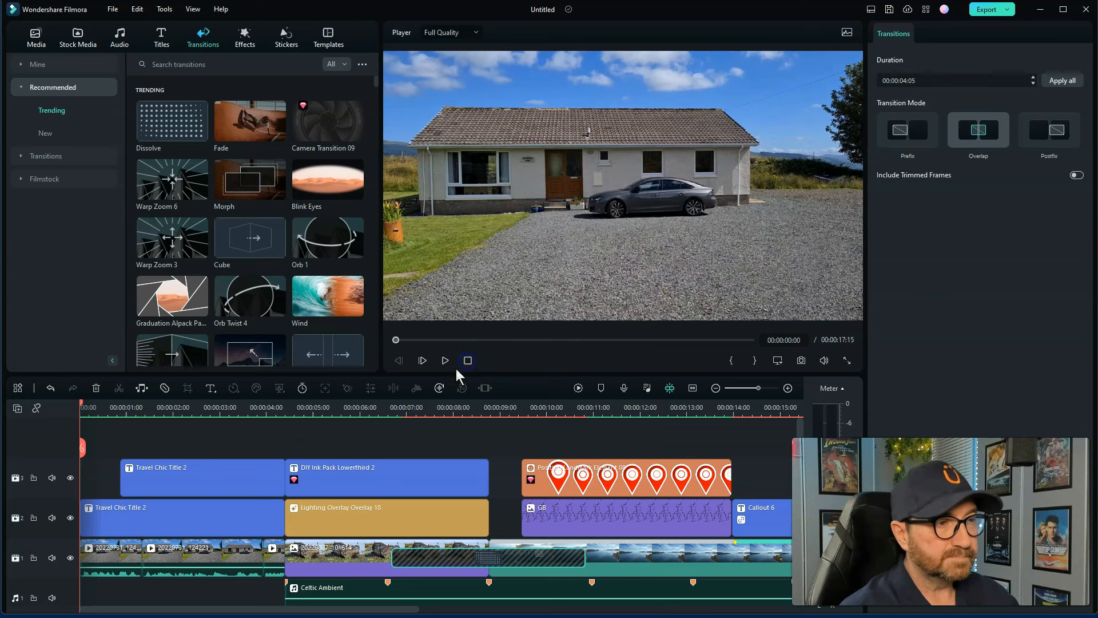
left_click(444, 360)
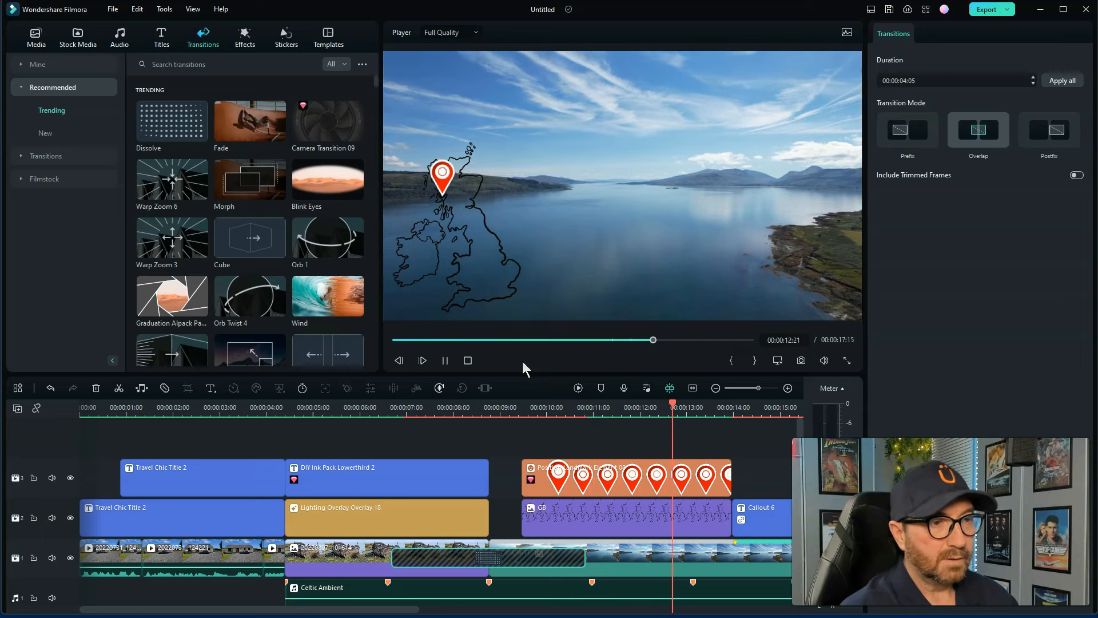
left_click(467, 361)
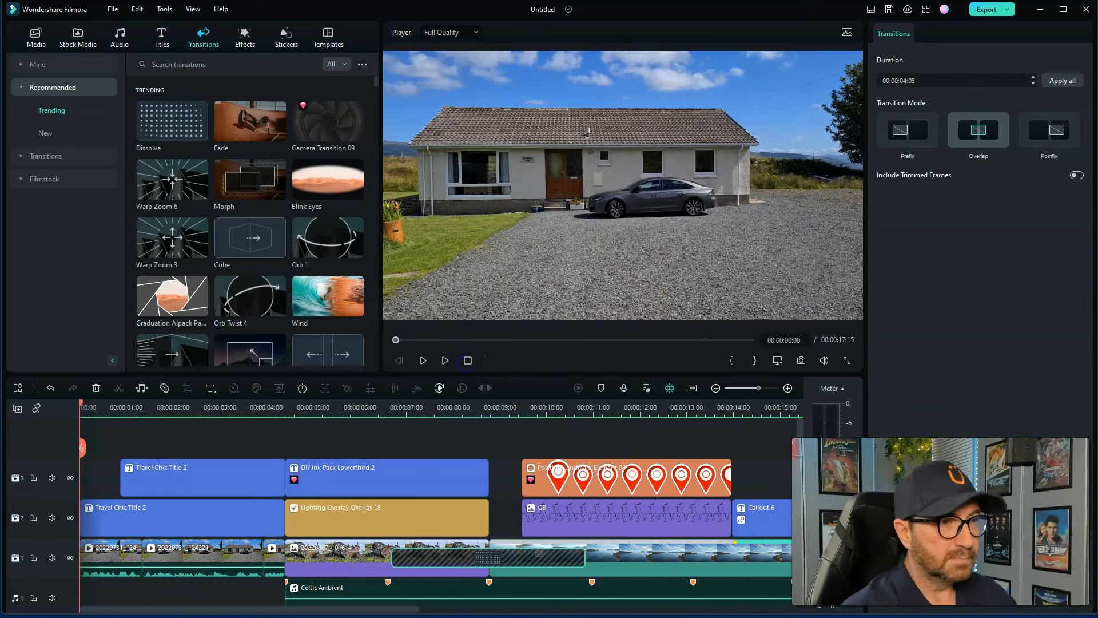